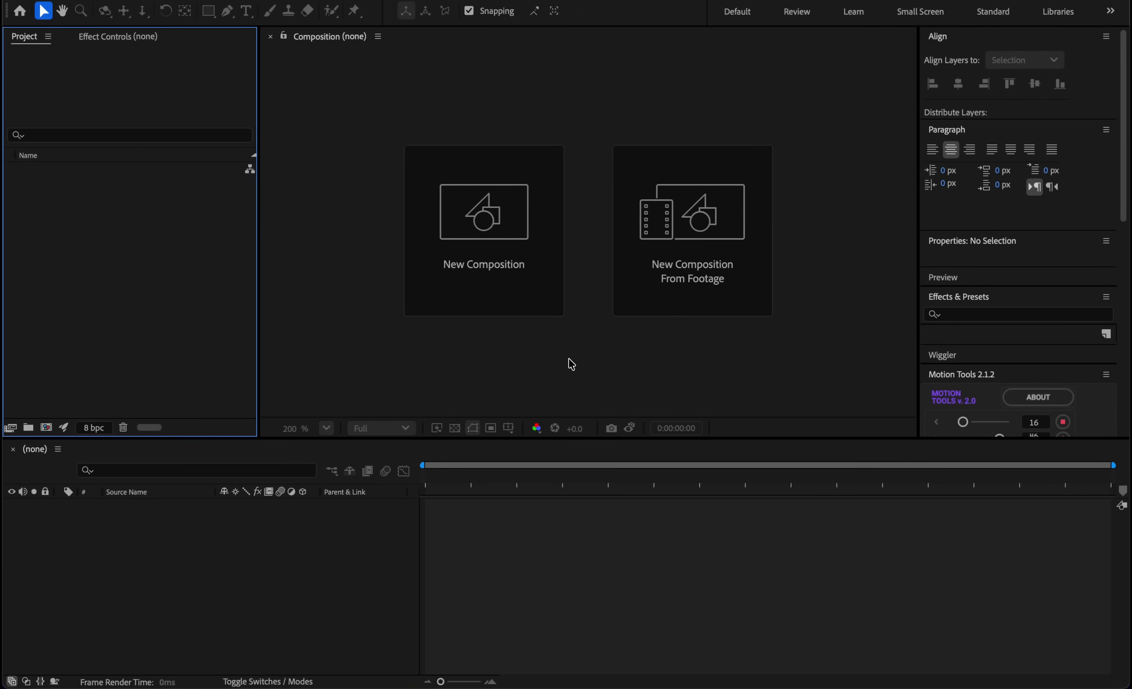
Create the 3D Text composition and add a text layer reading 'VIBES'.
click(512, 241)
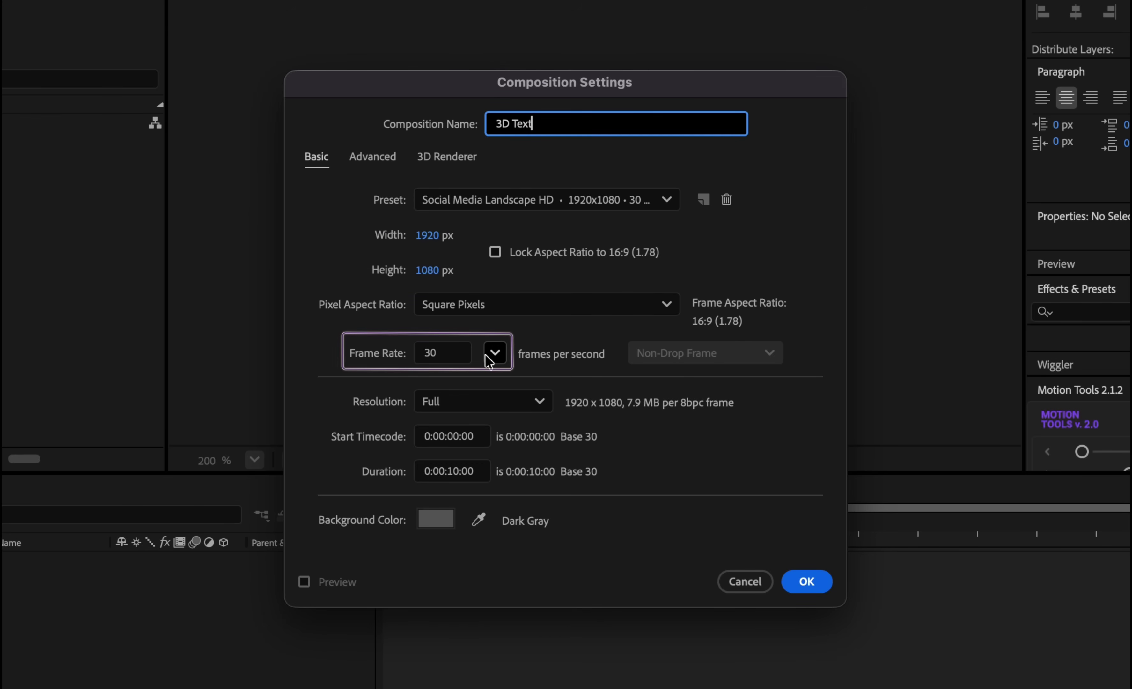
click(806, 582)
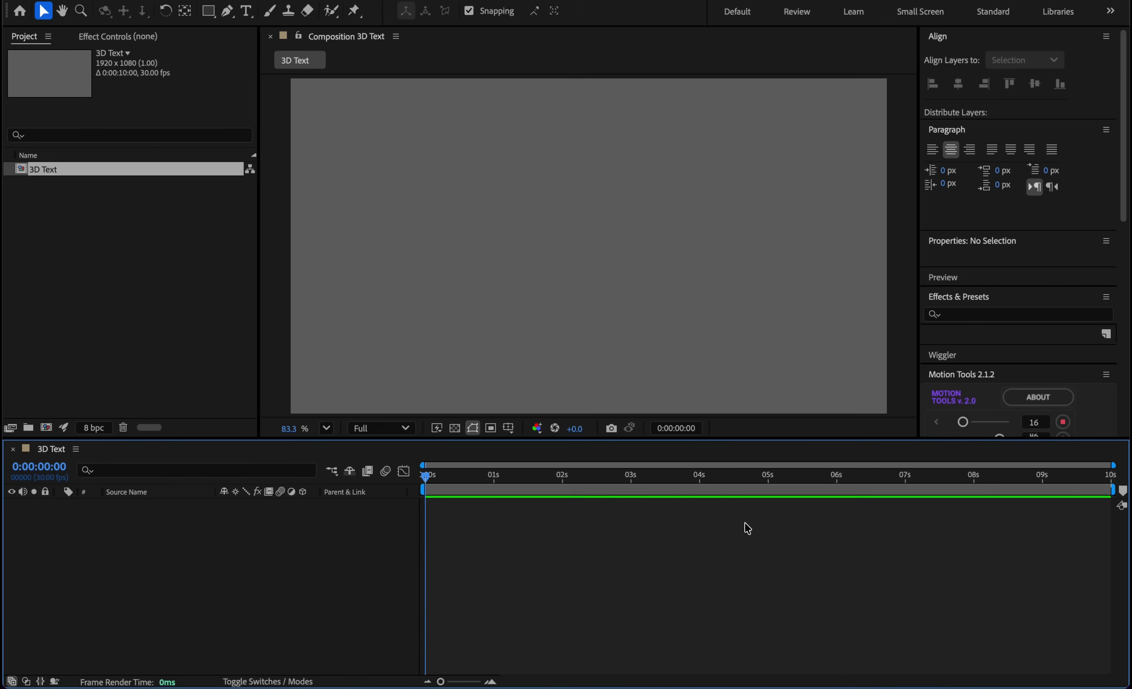
right_click(310, 539)
mouse_move(435, 482)
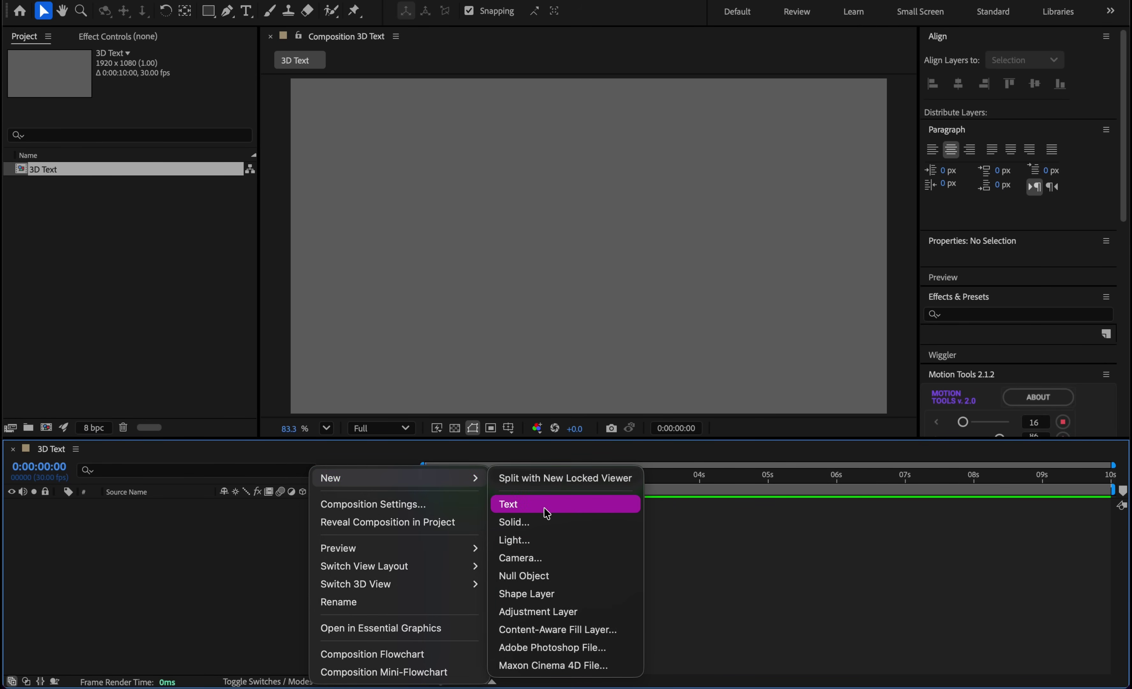
click(545, 508)
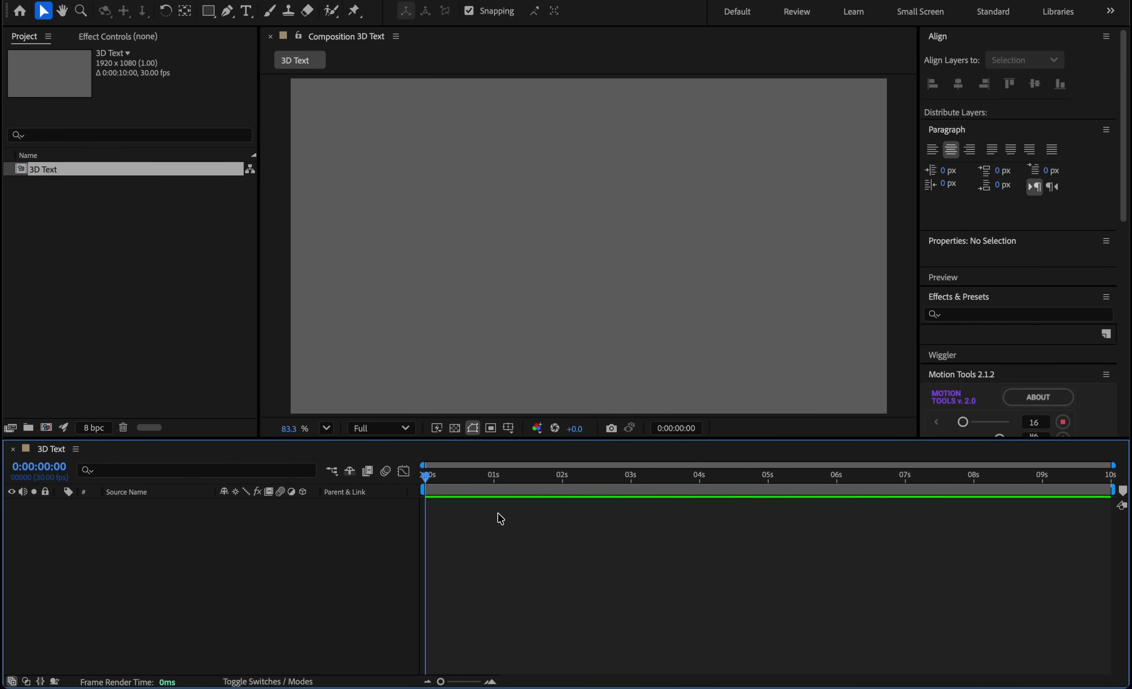
text(V)
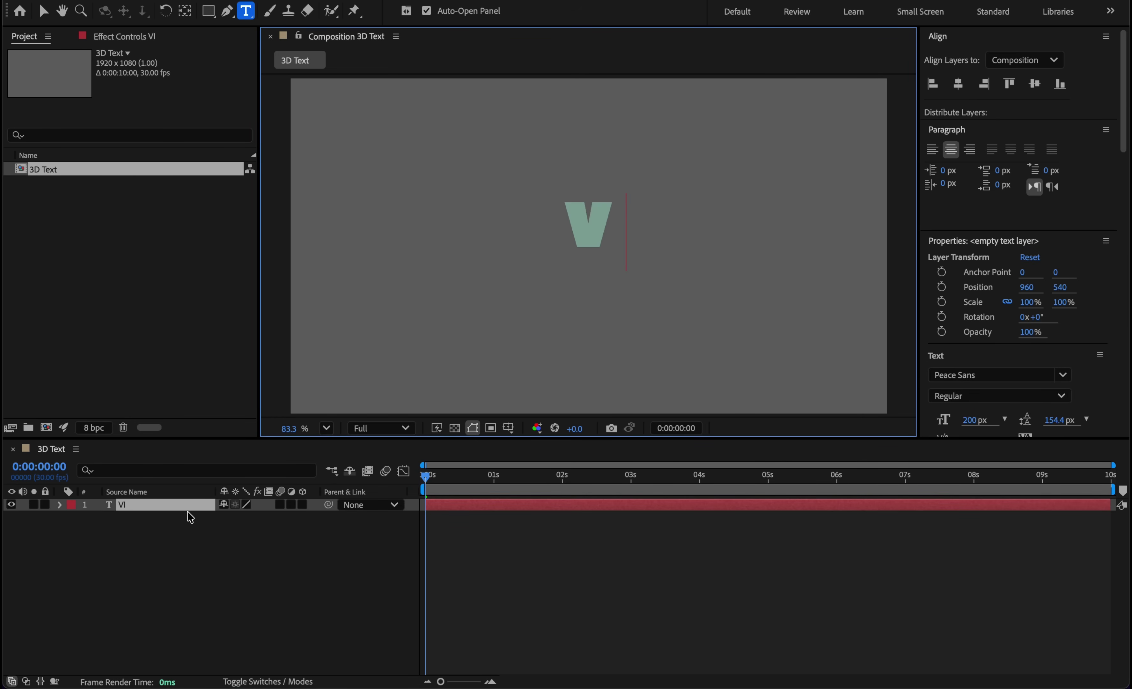
text(IBES)
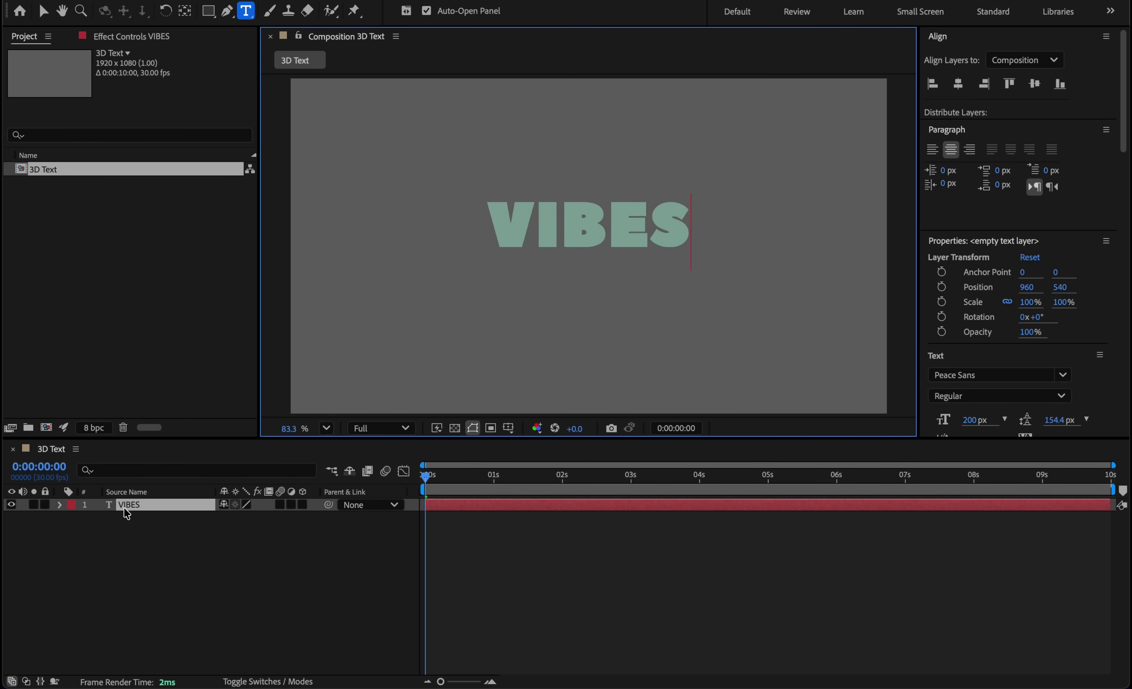
Centre-align the VIBES text and centre the layer horizontally and vertically in the frame.
click(151, 510)
click(952, 149)
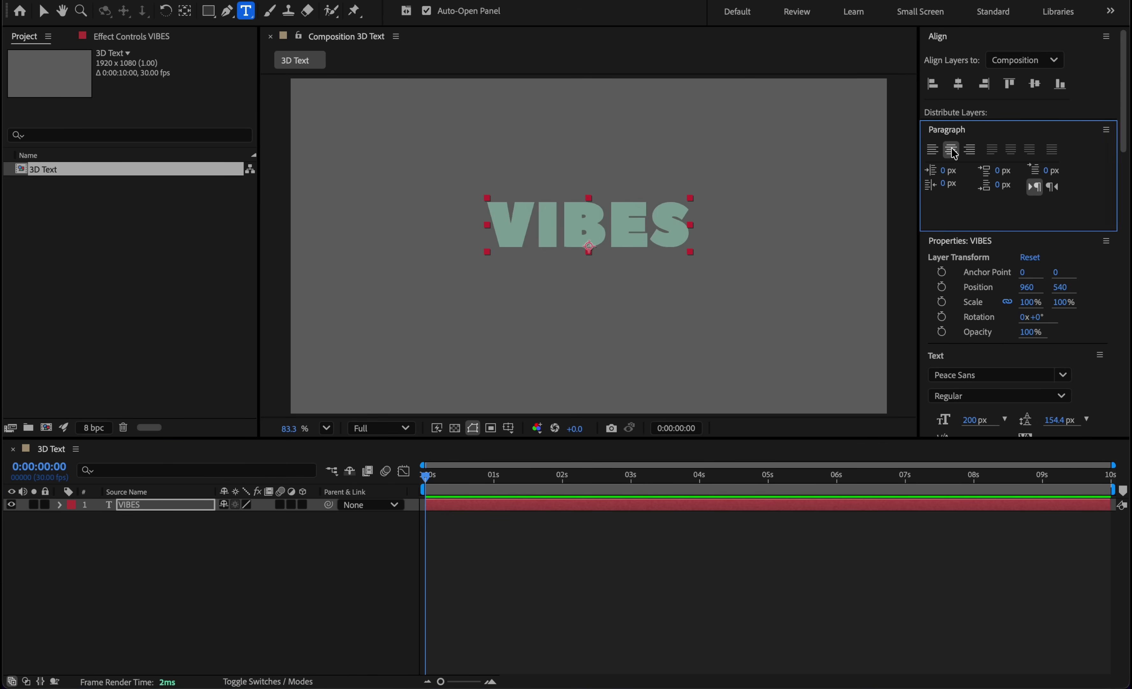
click(959, 84)
click(1036, 85)
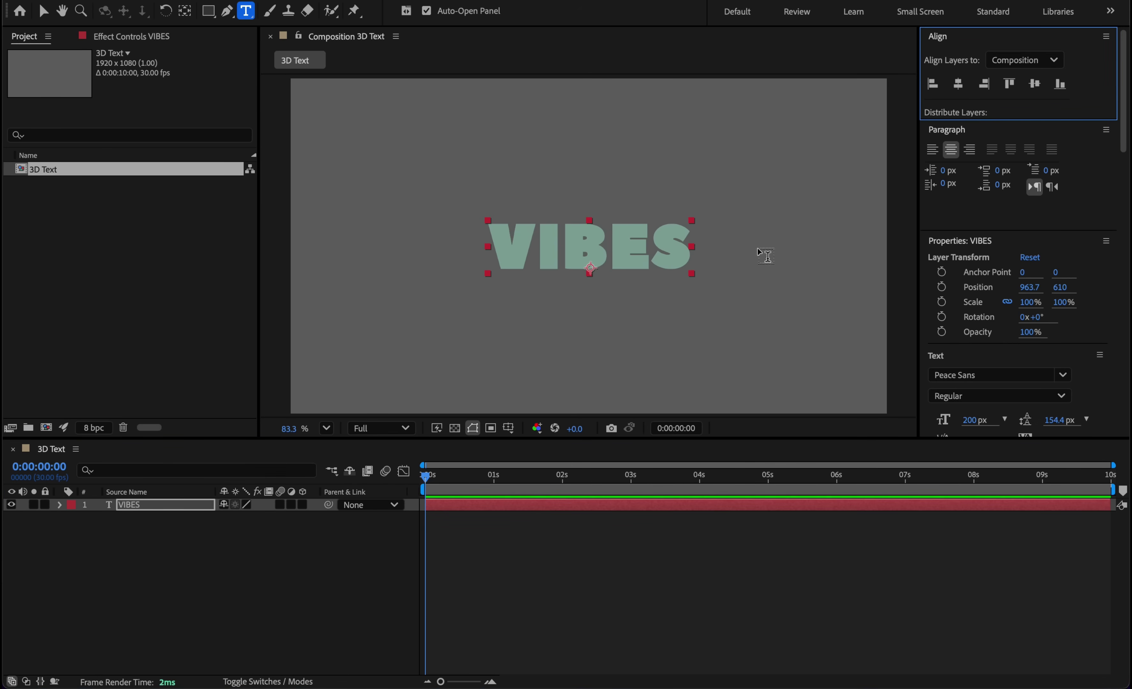
Make VIBES a 3D layer and switch the comp to the Advanced 3D renderer.
click(303, 504)
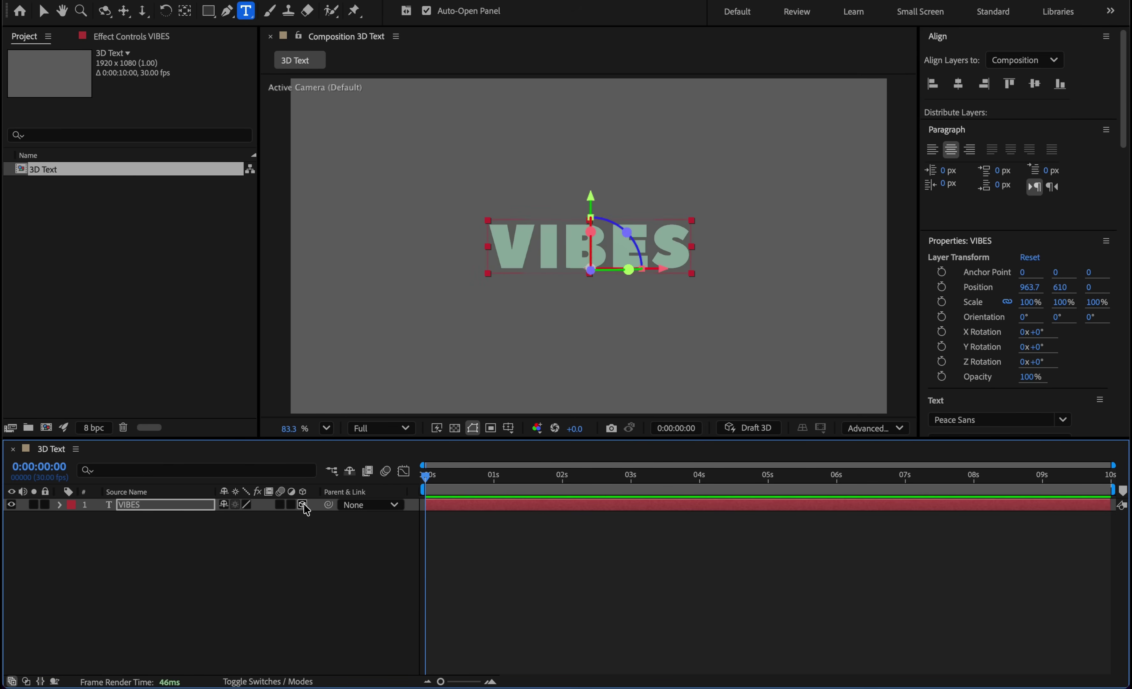
click(859, 433)
click(902, 471)
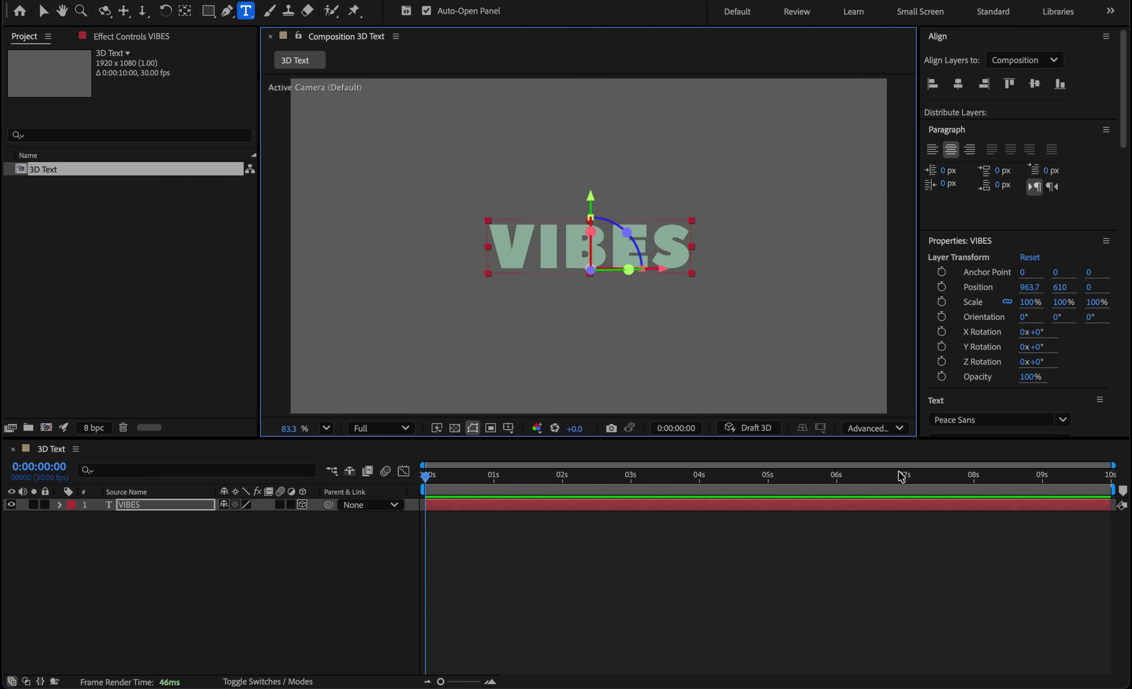
Set the VIBES Extrusion Depth to 120 and its Bevel Style to Angular.
click(60, 505)
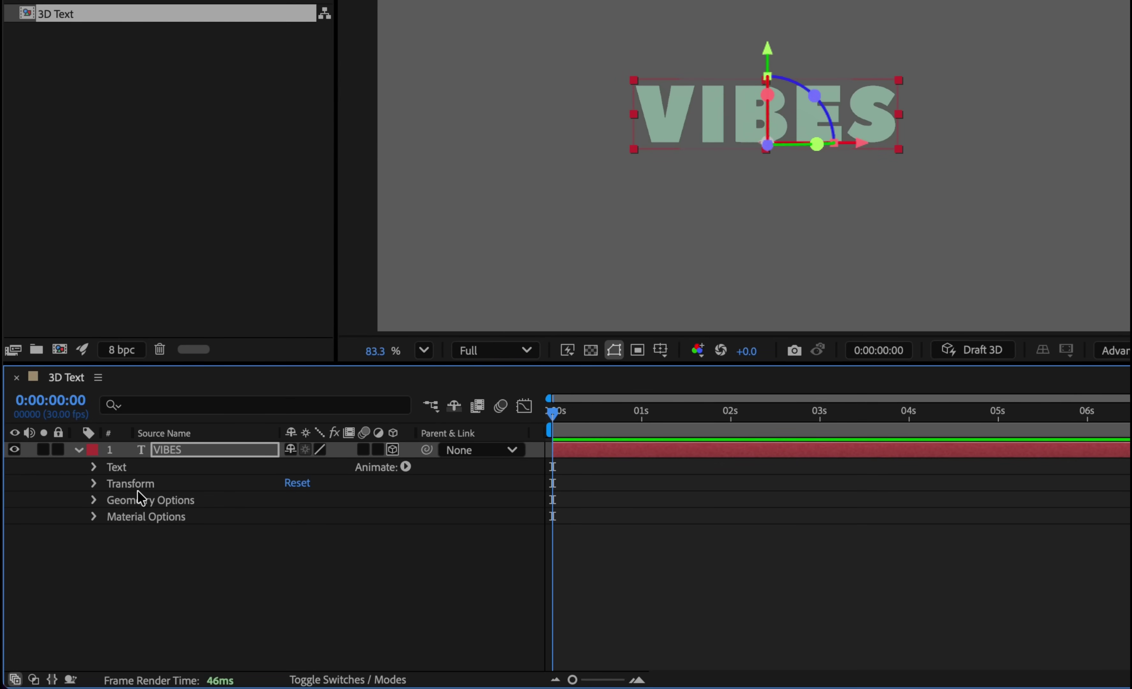
click(95, 502)
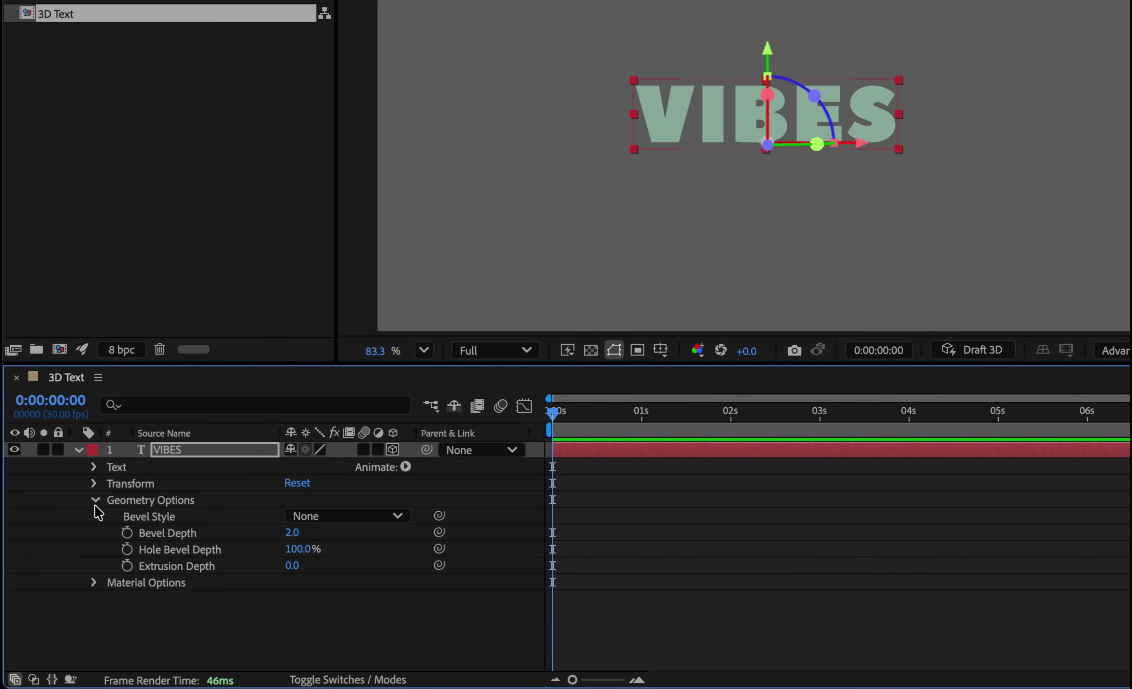
click(170, 567)
key(/)
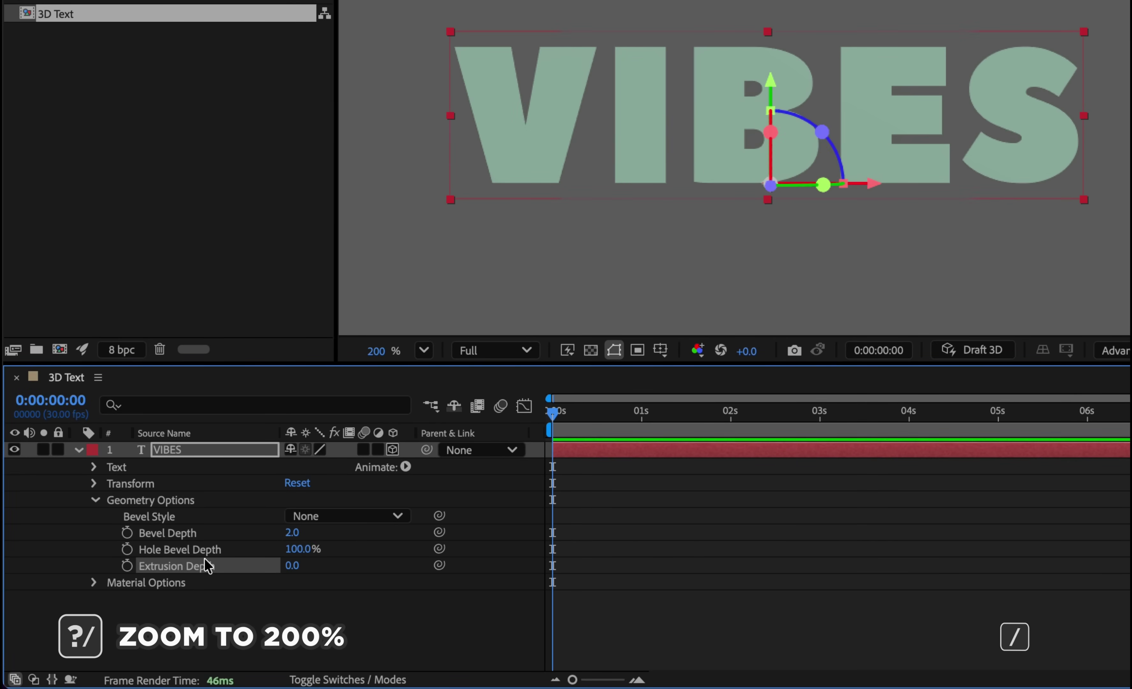
drag(292, 565, 385, 553)
click(298, 565)
text(120)
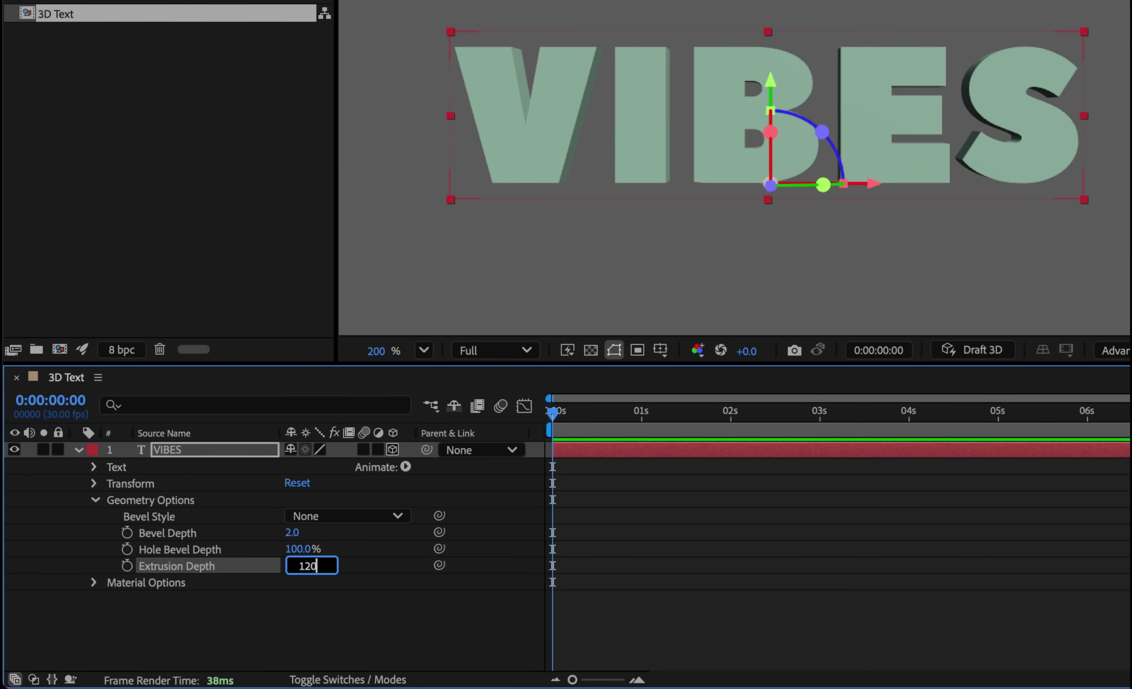
key(Return)
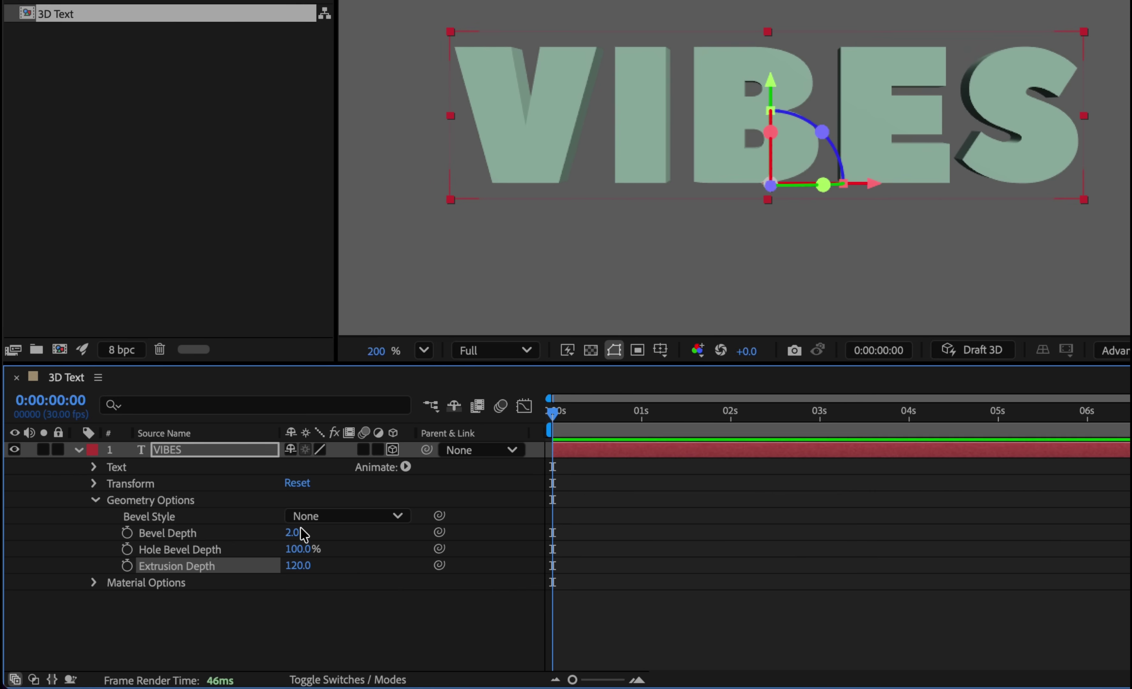
click(306, 515)
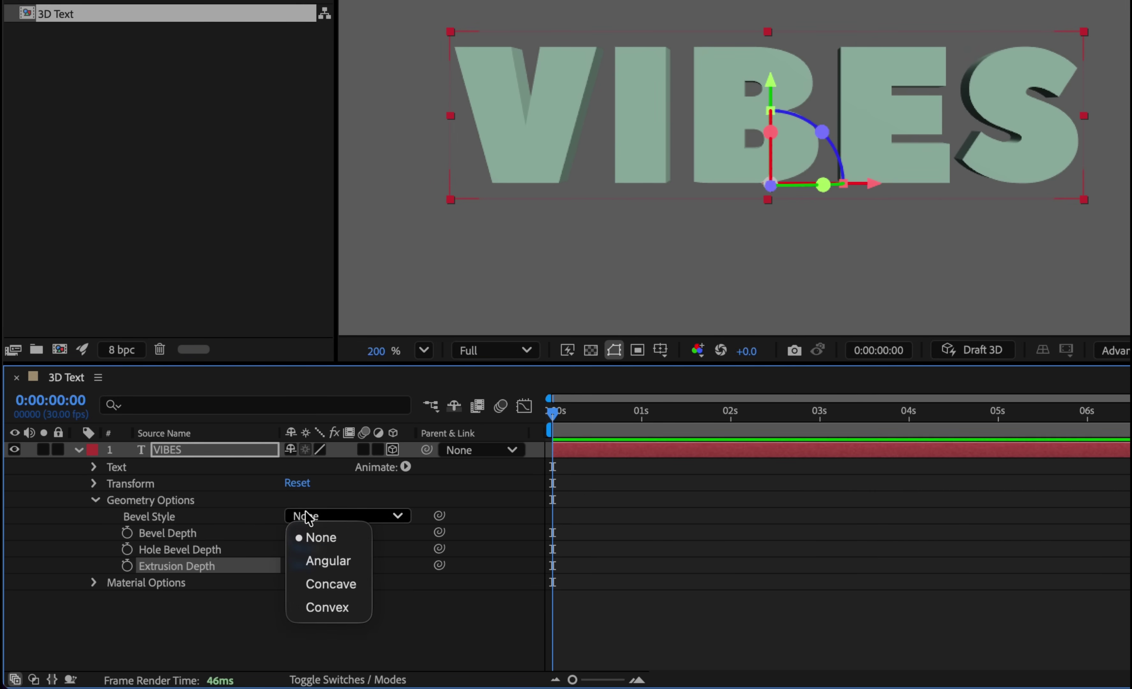
click(339, 561)
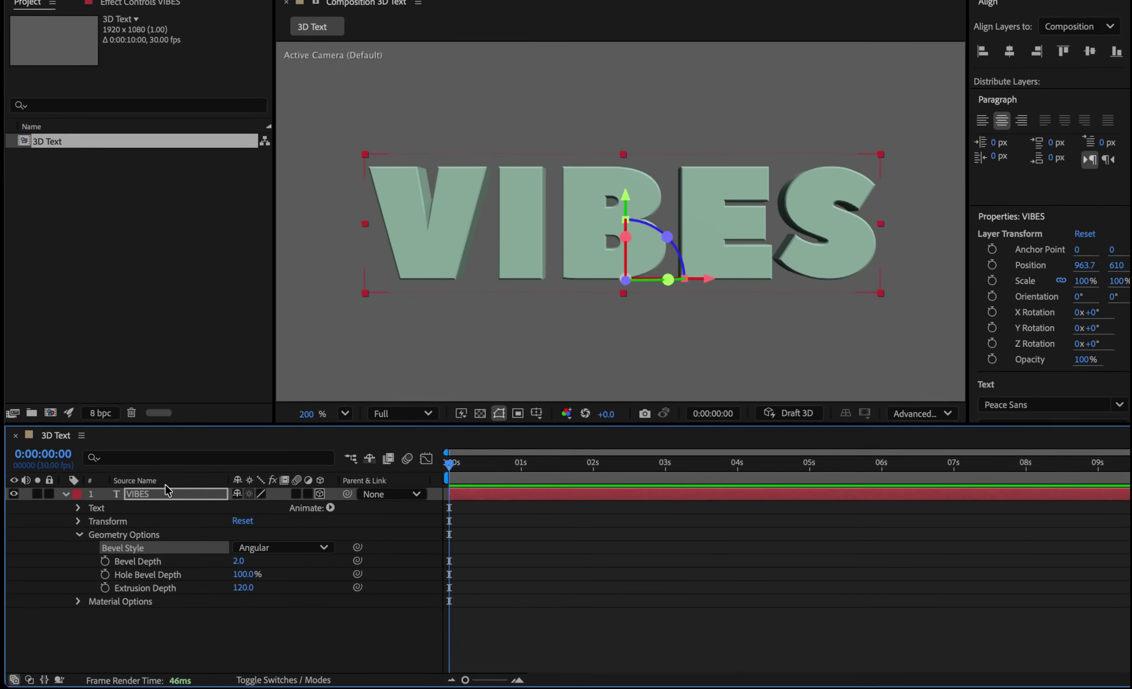
Duplicate VIBES into a 'V' layer positioned over the first letter.
click(200, 450)
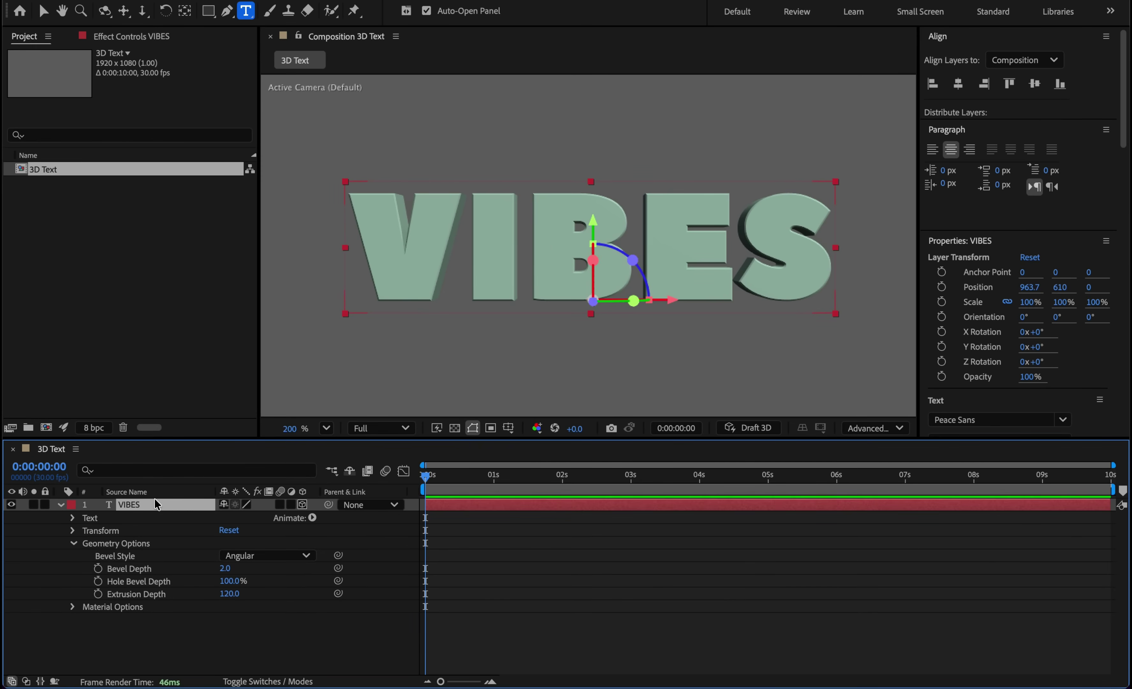
key(ctrl+d)
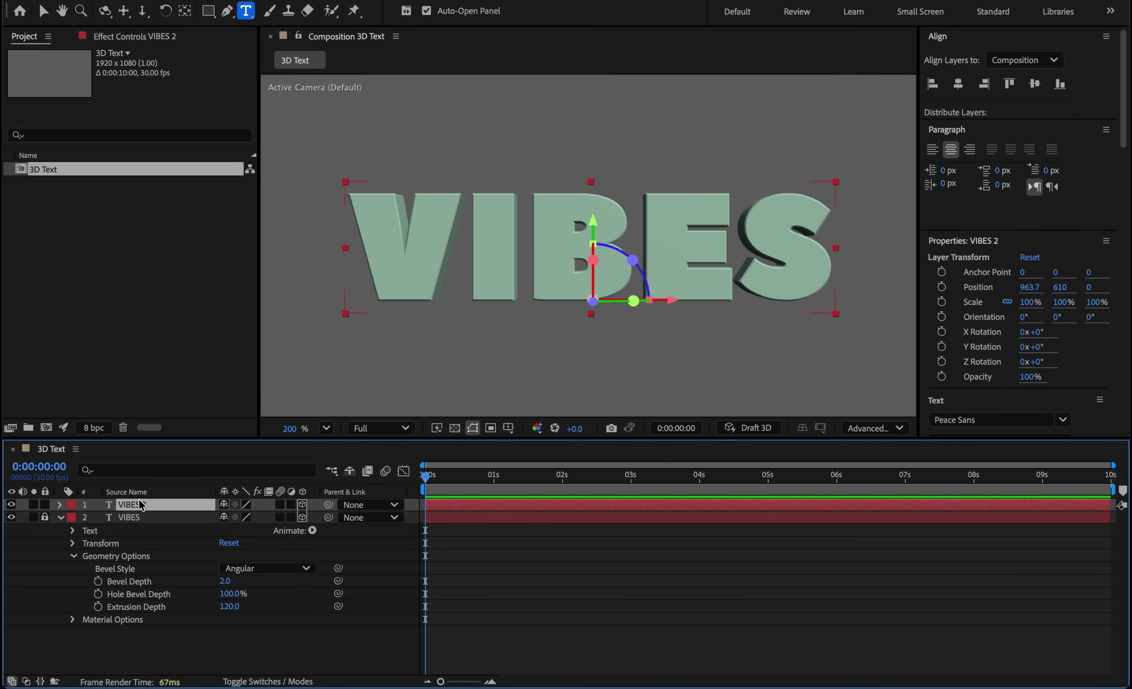
double_click(139, 503)
text(V)
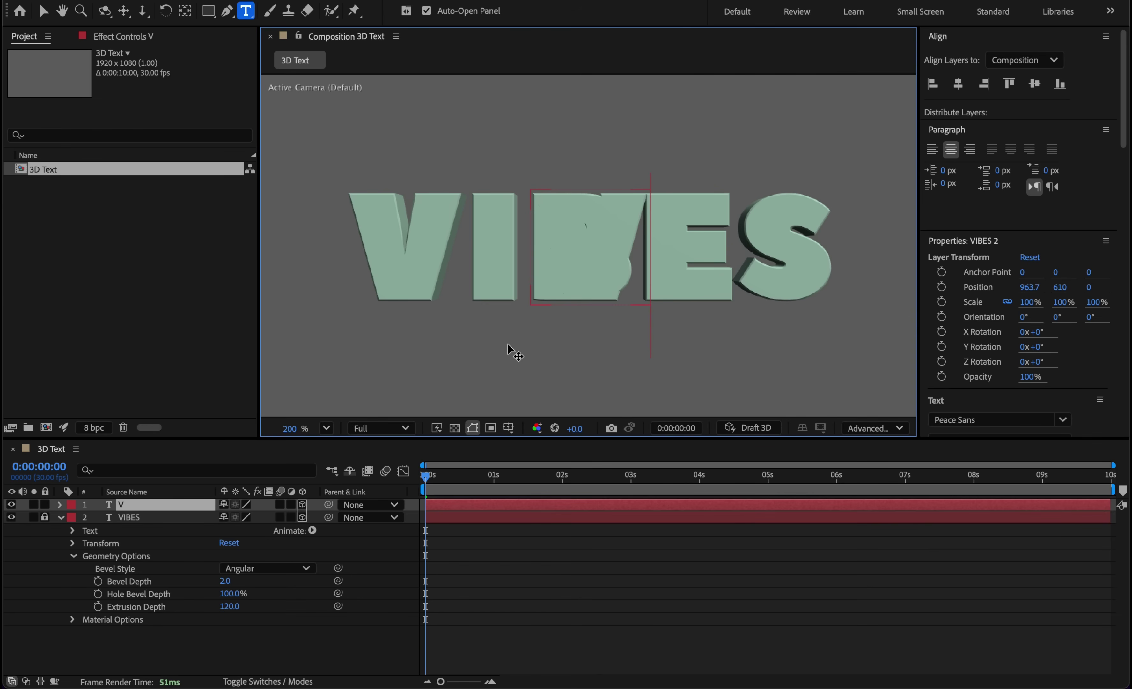
drag(583, 367, 397, 358)
Duplicate the V layer into an 'I' layer placed over the I of VIBES.
click(181, 506)
key(ctrl+d)
double_click(180, 506)
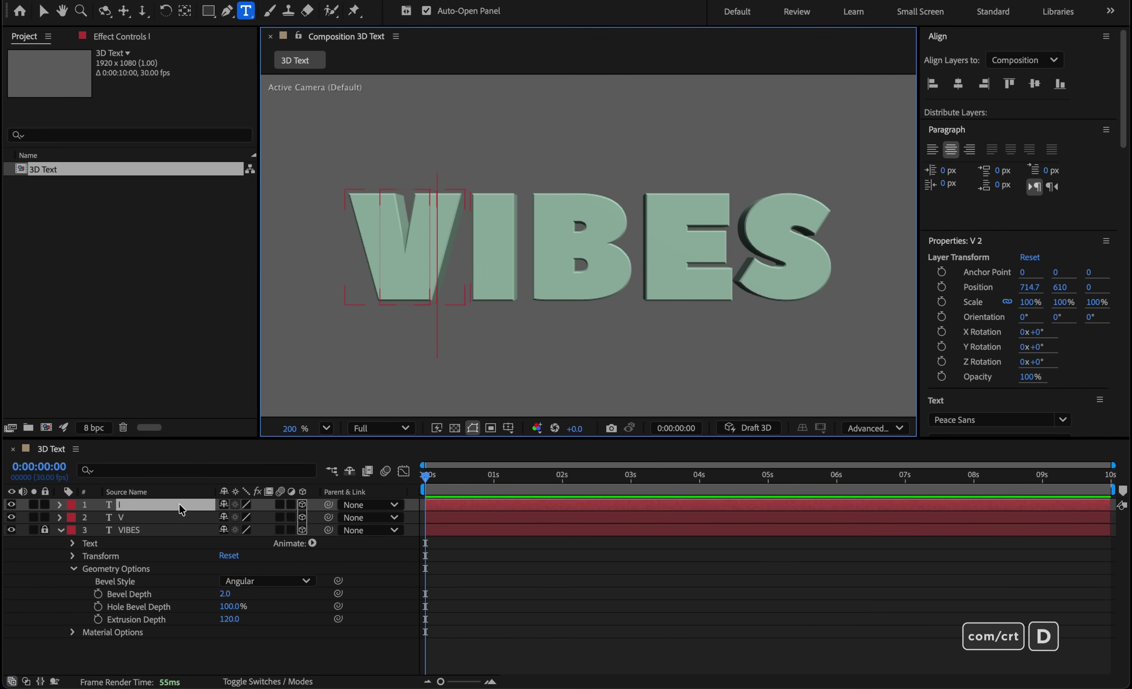
text(I)
drag(420, 377, 789, 393)
Create 'B', 'E' and 'S' letter layers by duplicating and retyping, nudging S right.
key(ctrl+d)
double_click(175, 504)
text(B)
key(ctrl+d)
double_click(184, 504)
text(E)
key(ctrl+d)
double_click(186, 504)
text(S)
key(shift+Right)
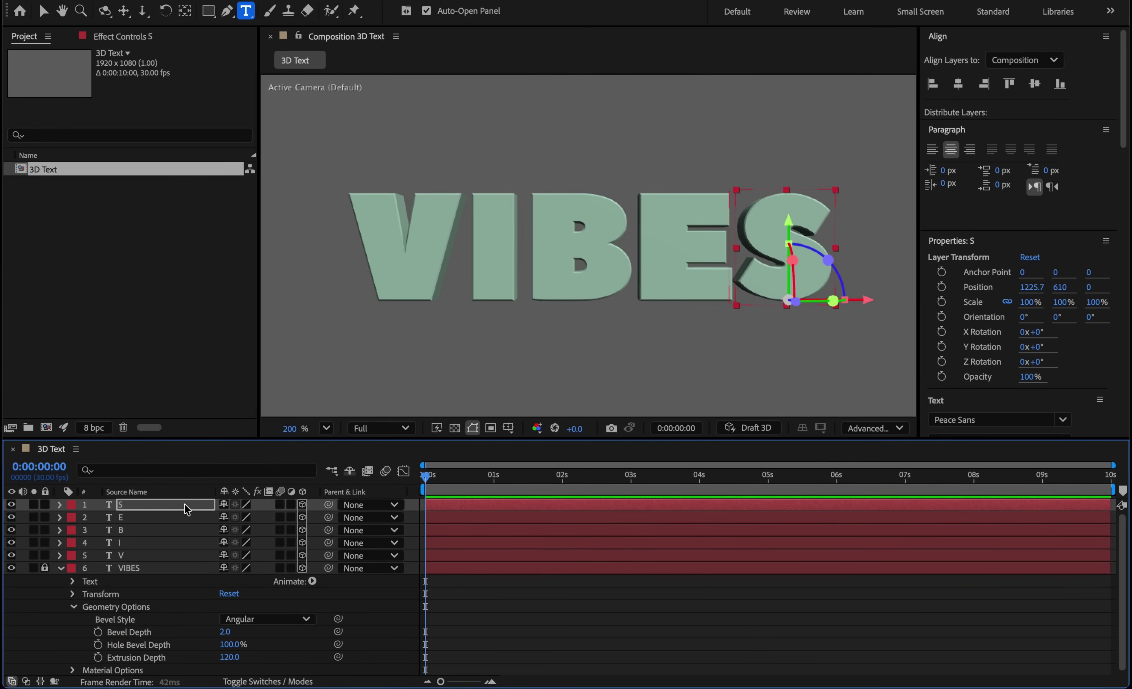
Hide the original VIBES layer and select all five letter layers.
click(11, 568)
key(v)
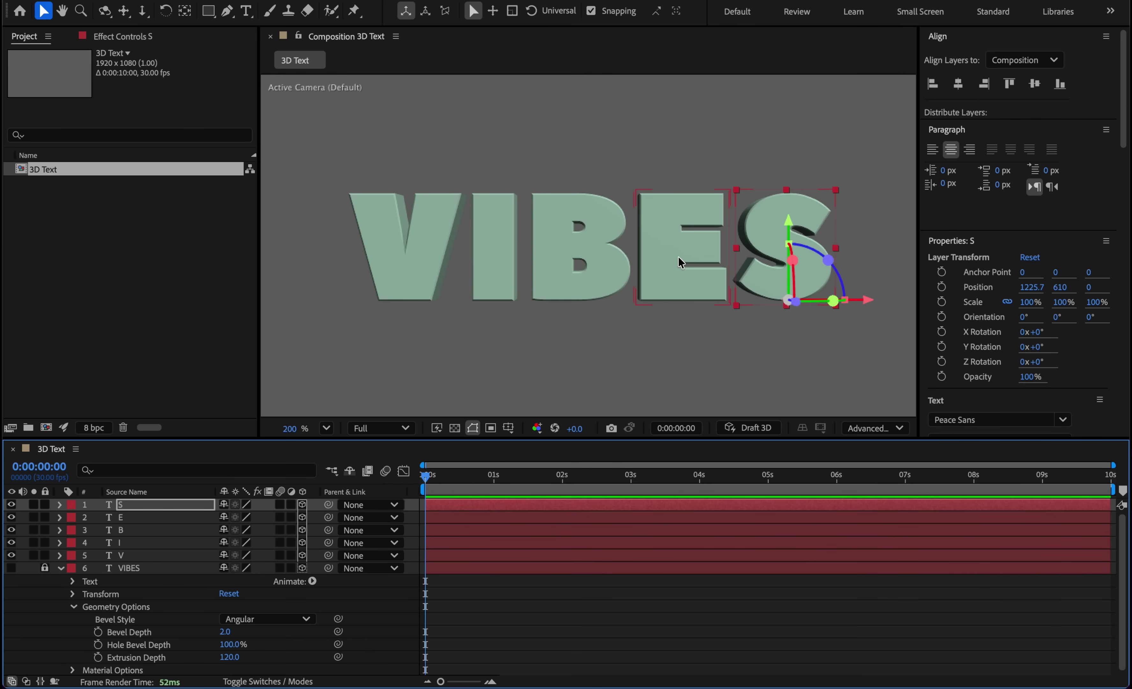
click(678, 260)
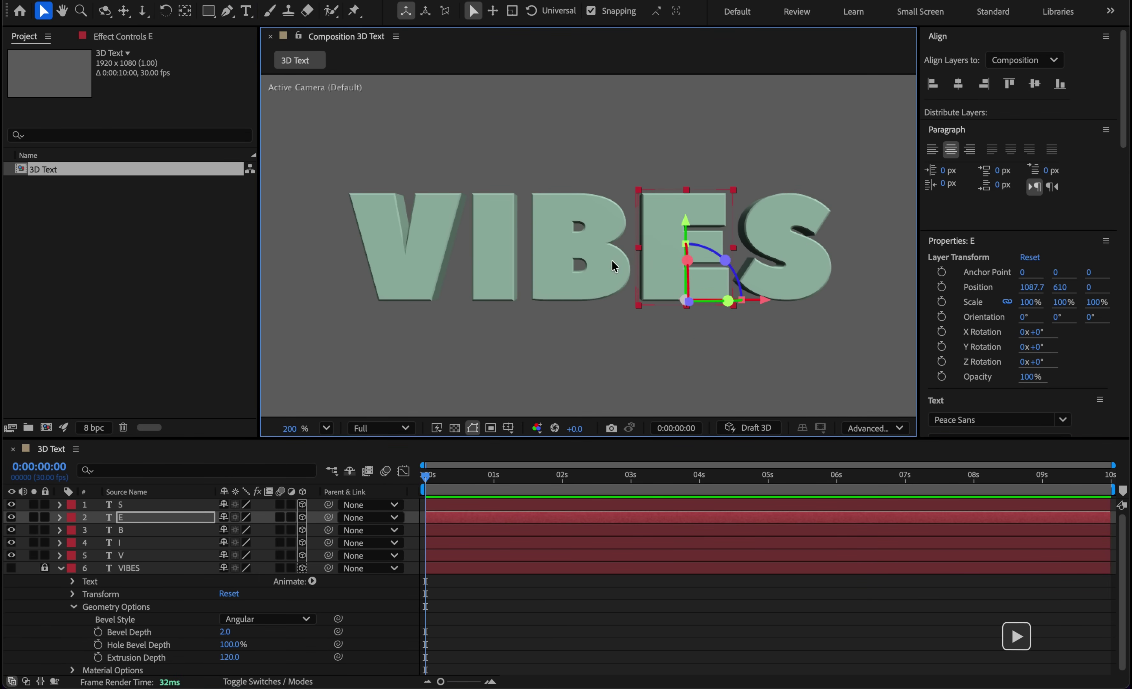
click(60, 568)
drag(844, 118, 292, 353)
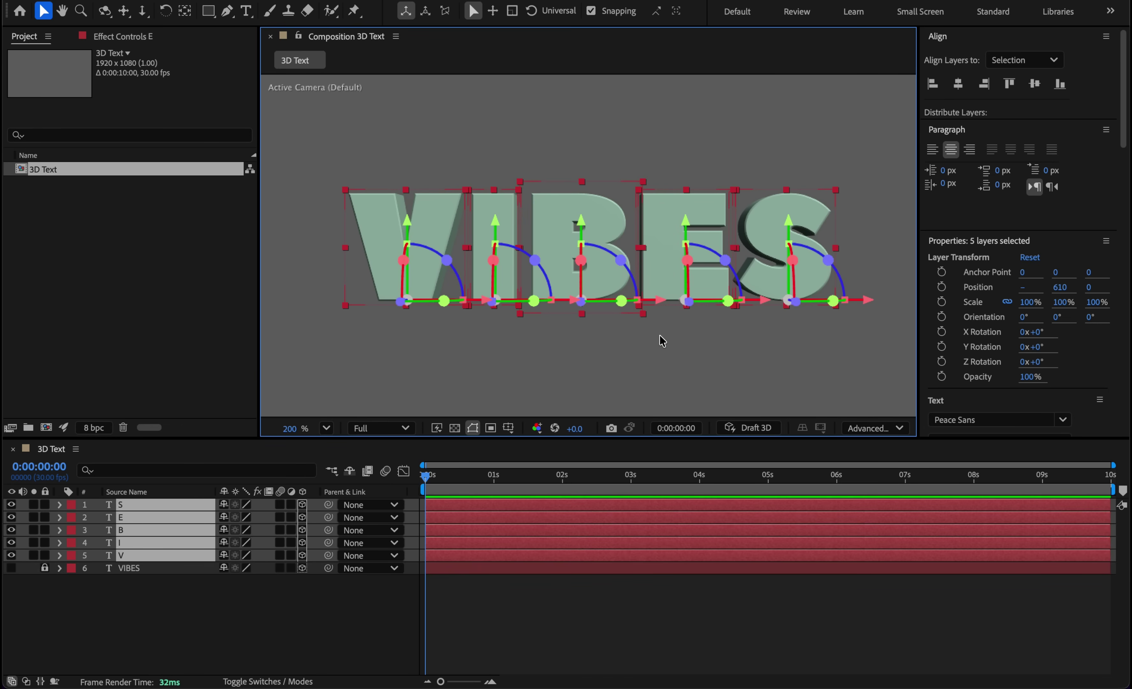
key(grave)
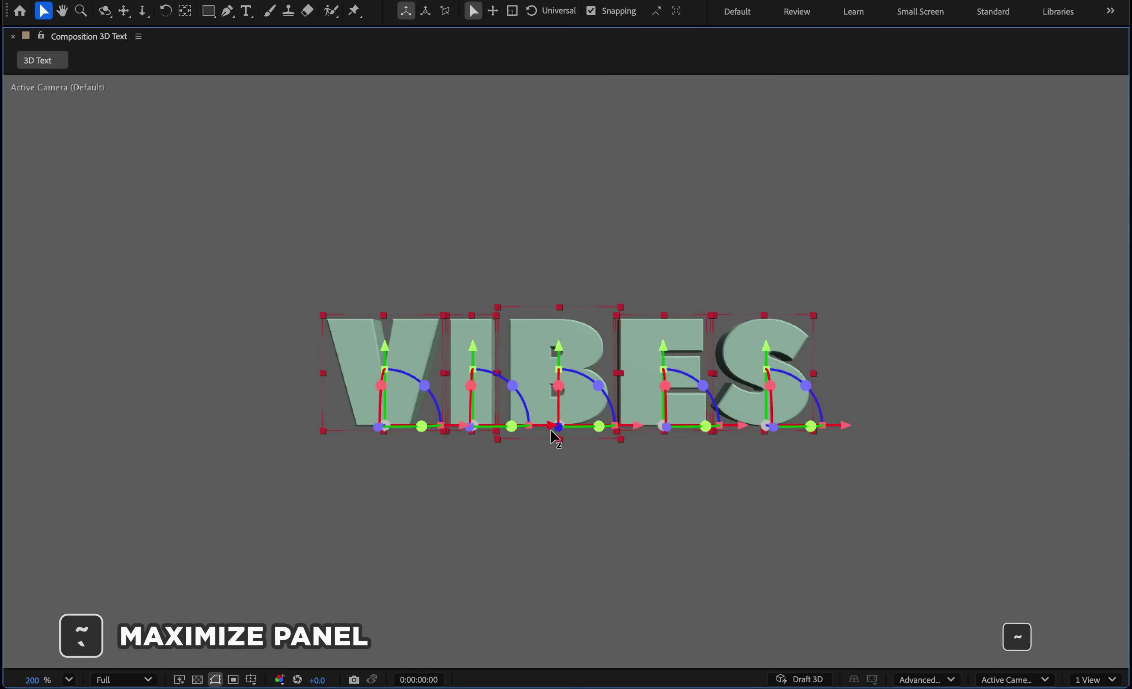
Using a 2-view layout with Top view, push the letters' anchor points back to Z 62.
click(1095, 679)
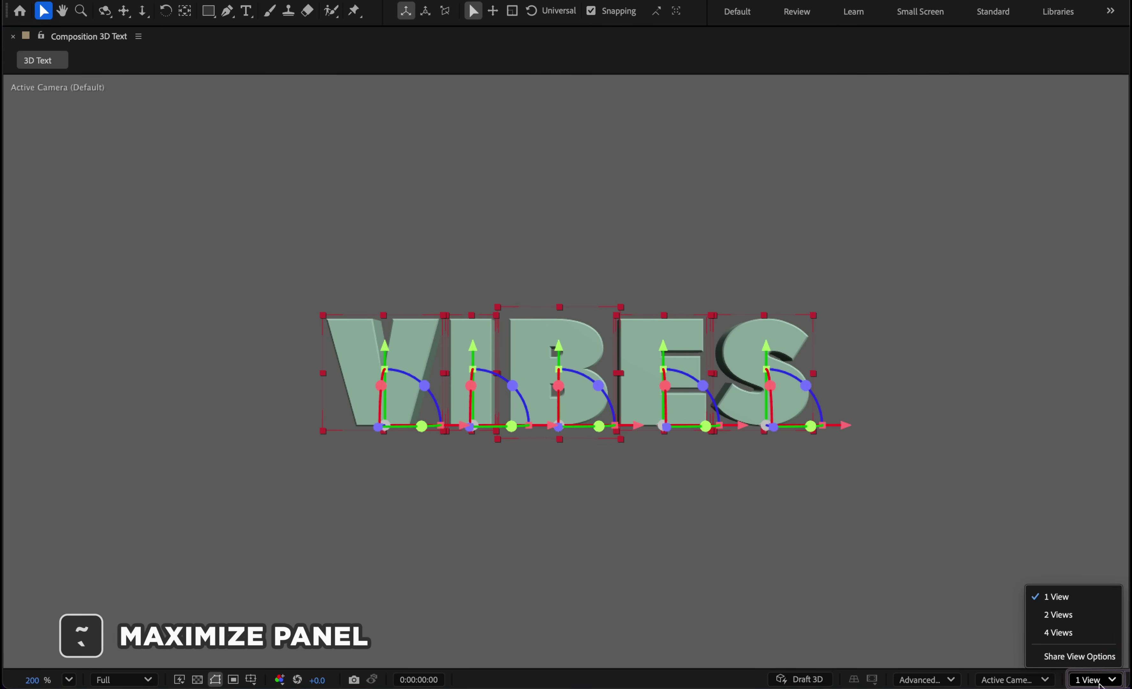
click(1082, 620)
click(1011, 681)
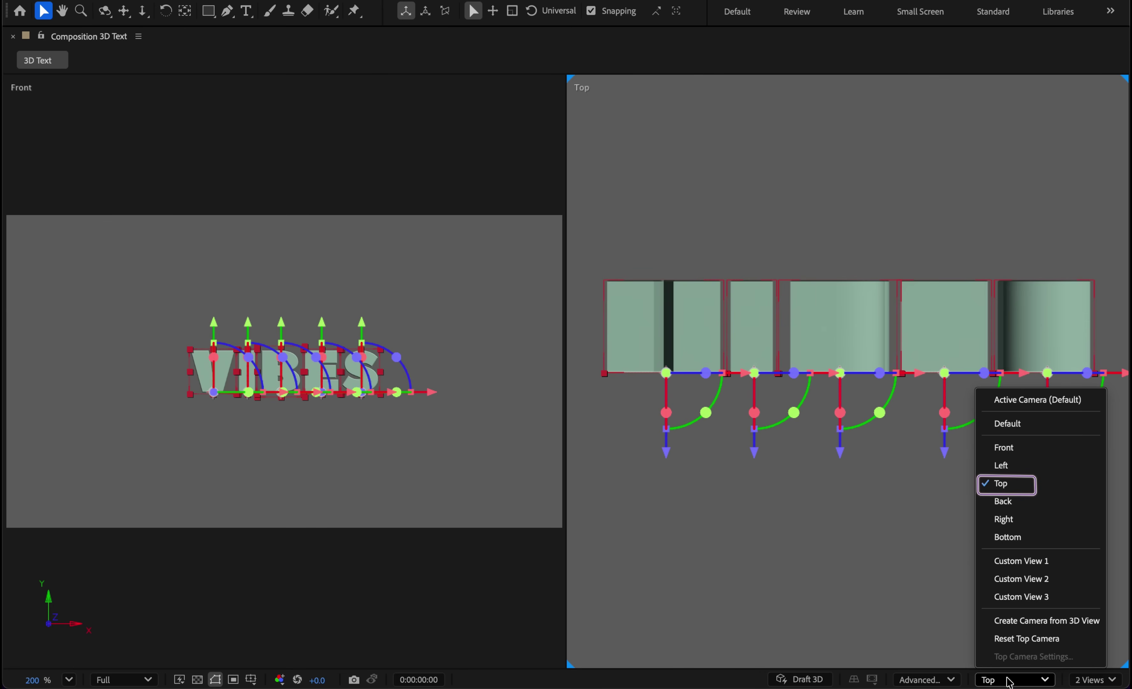
click(1003, 483)
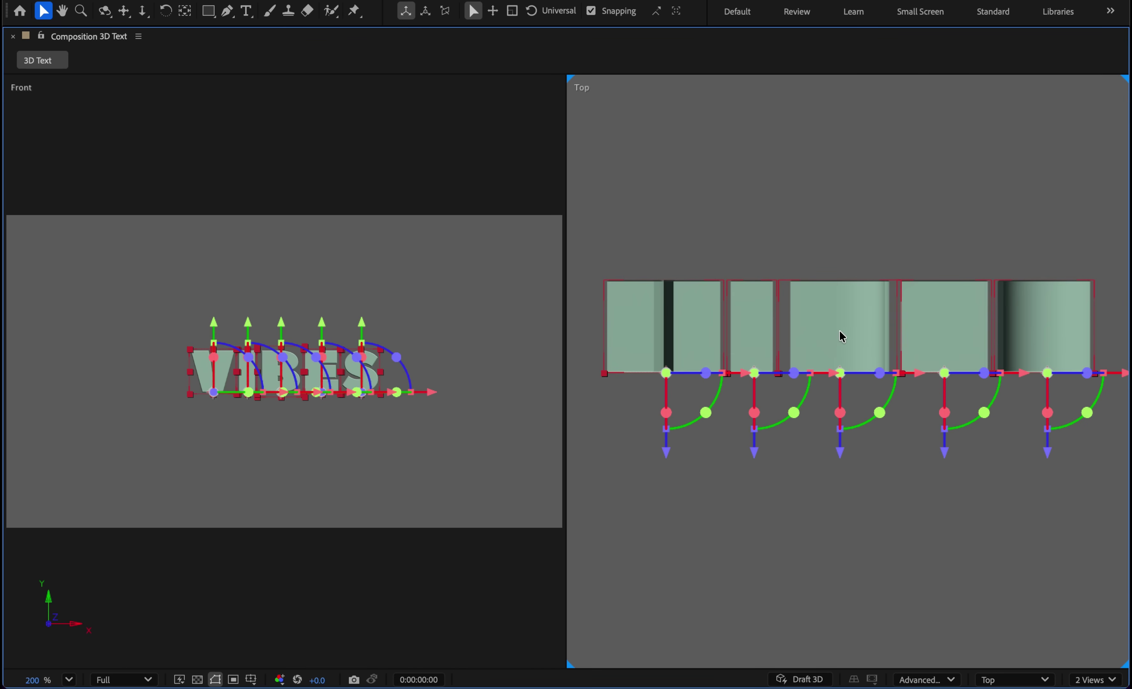
click(184, 14)
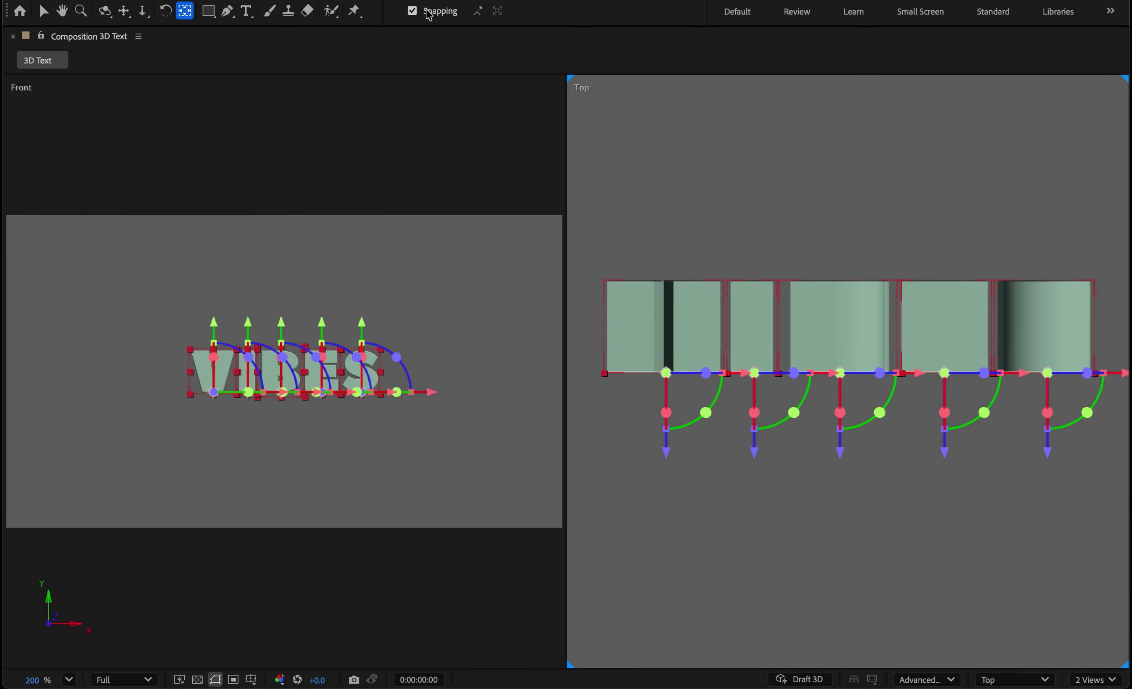
drag(664, 446, 662, 410)
Return to a single viewer and move the current time to frame 11.
click(1086, 679)
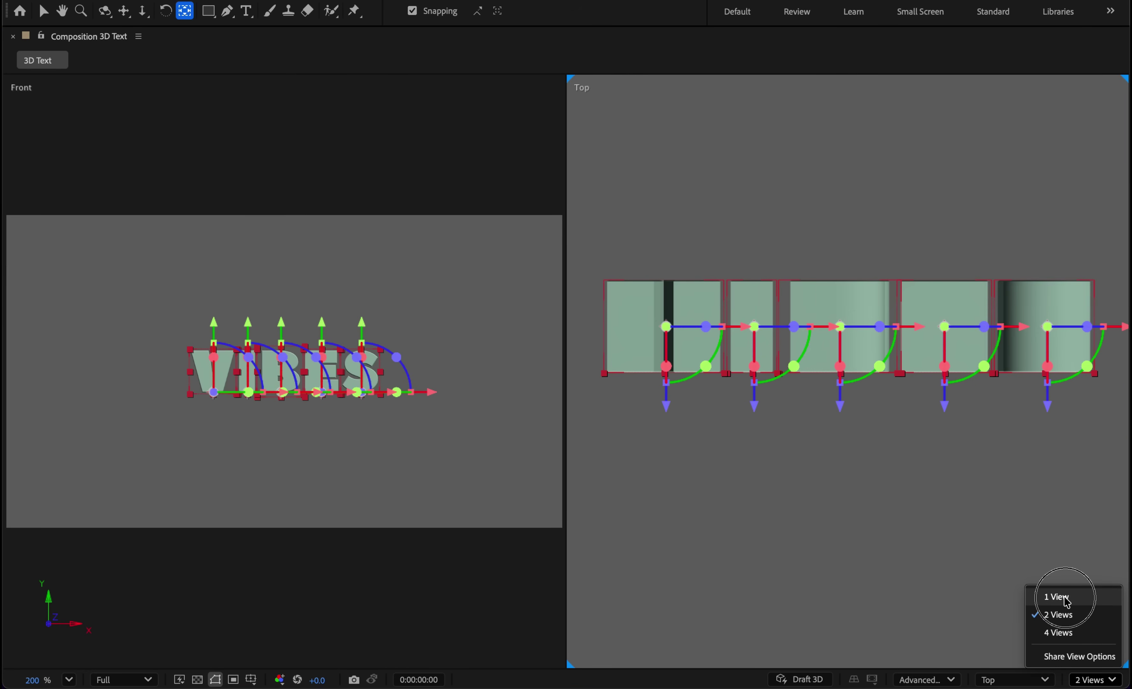
click(1054, 592)
key(v)
key(grave)
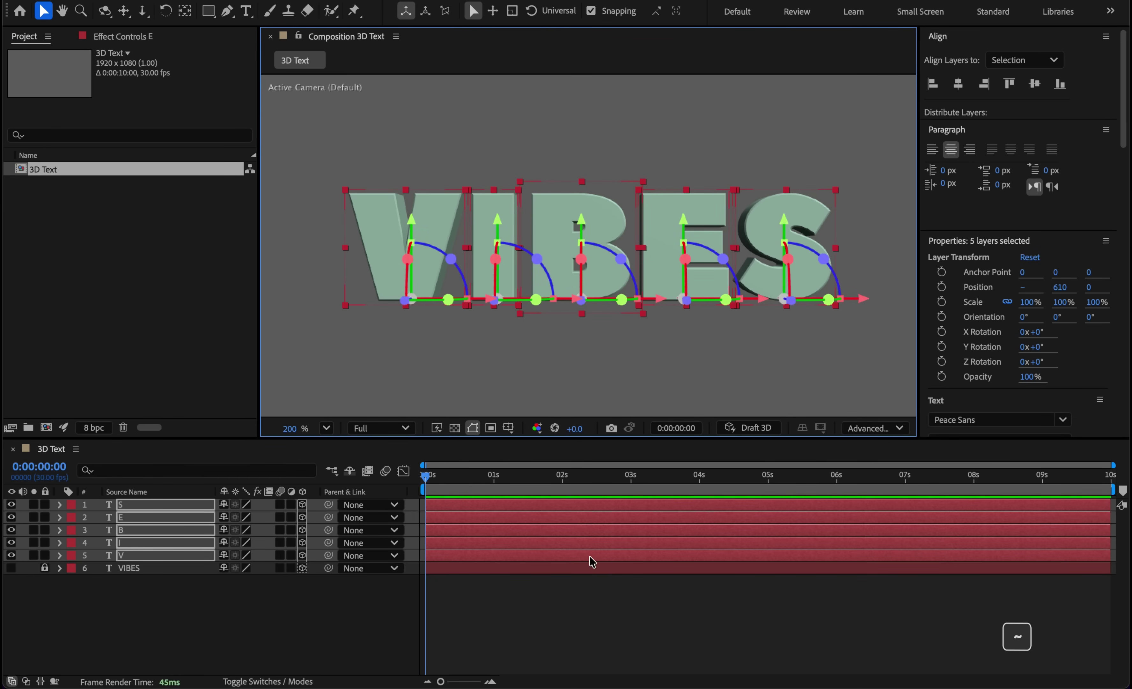
drag(421, 483, 451, 478)
Add a Two-Node Camera 1 with the 15mm preset, lock it, and select layer B.
right_click(286, 602)
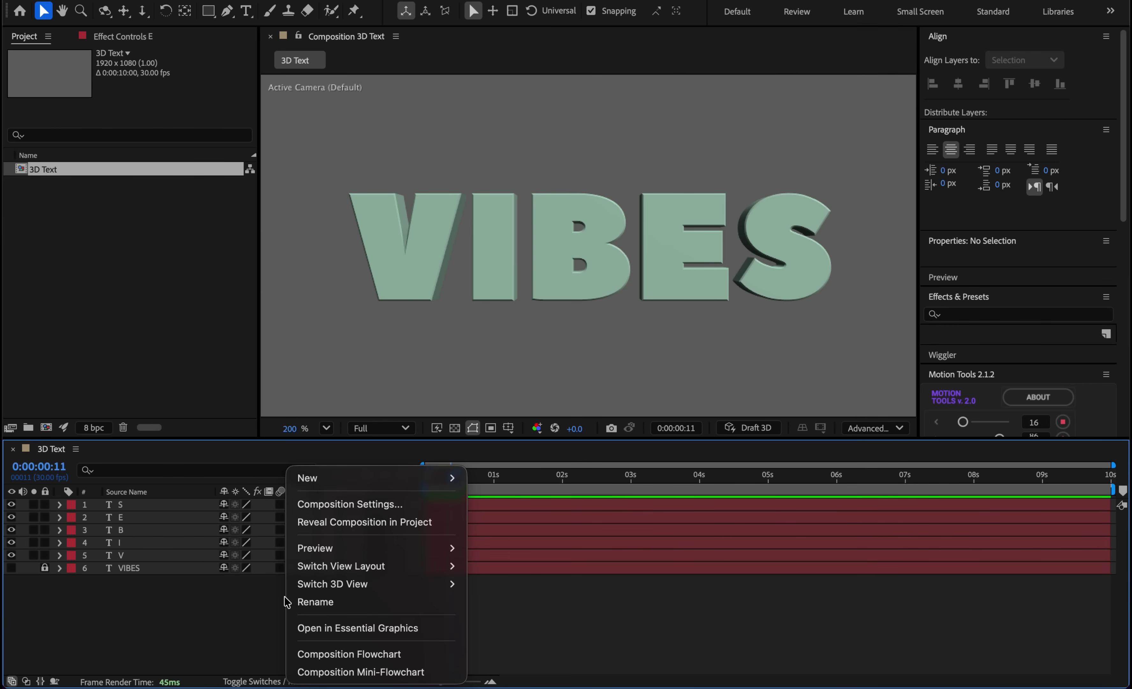
mouse_move(379, 479)
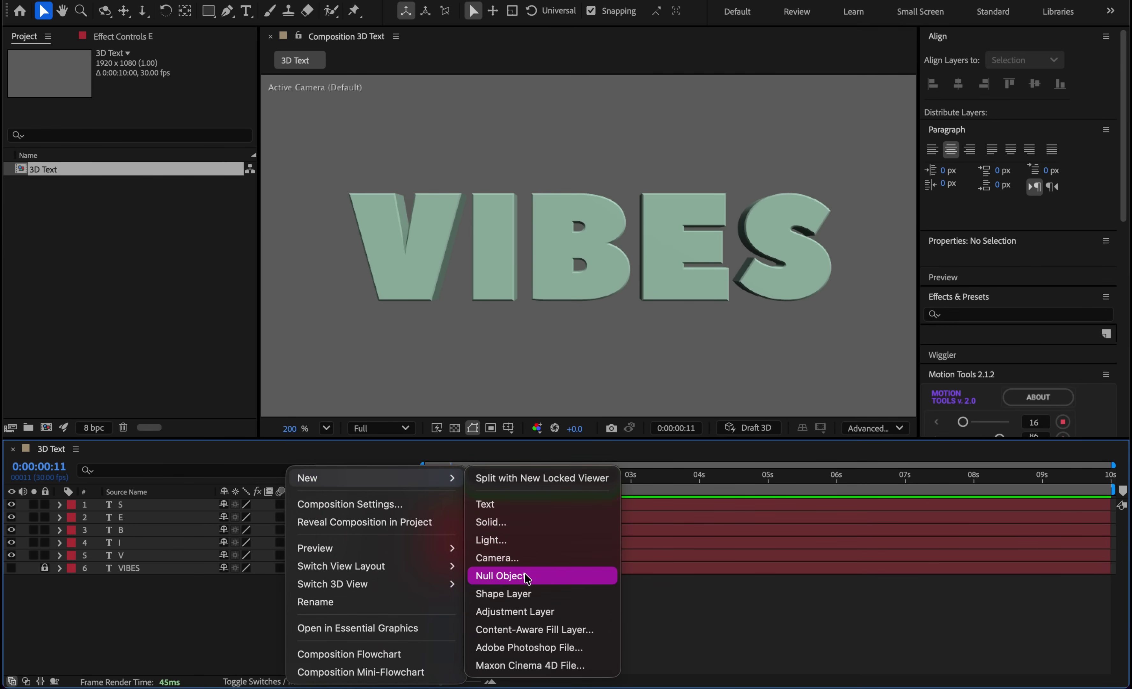
click(521, 551)
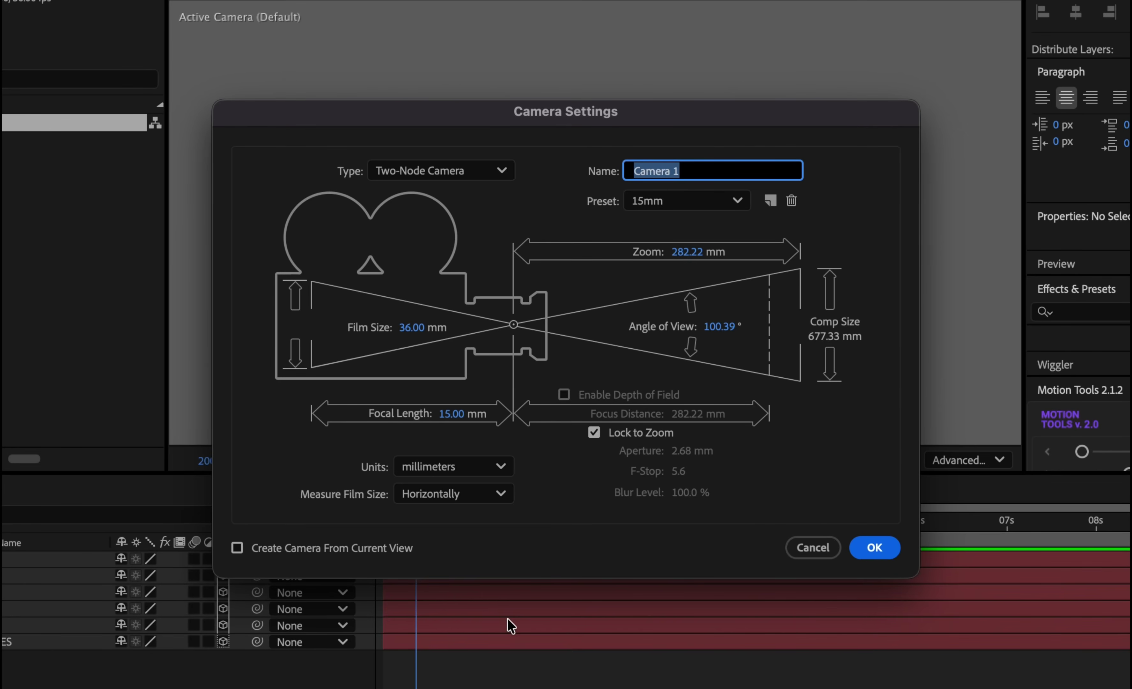
click(697, 210)
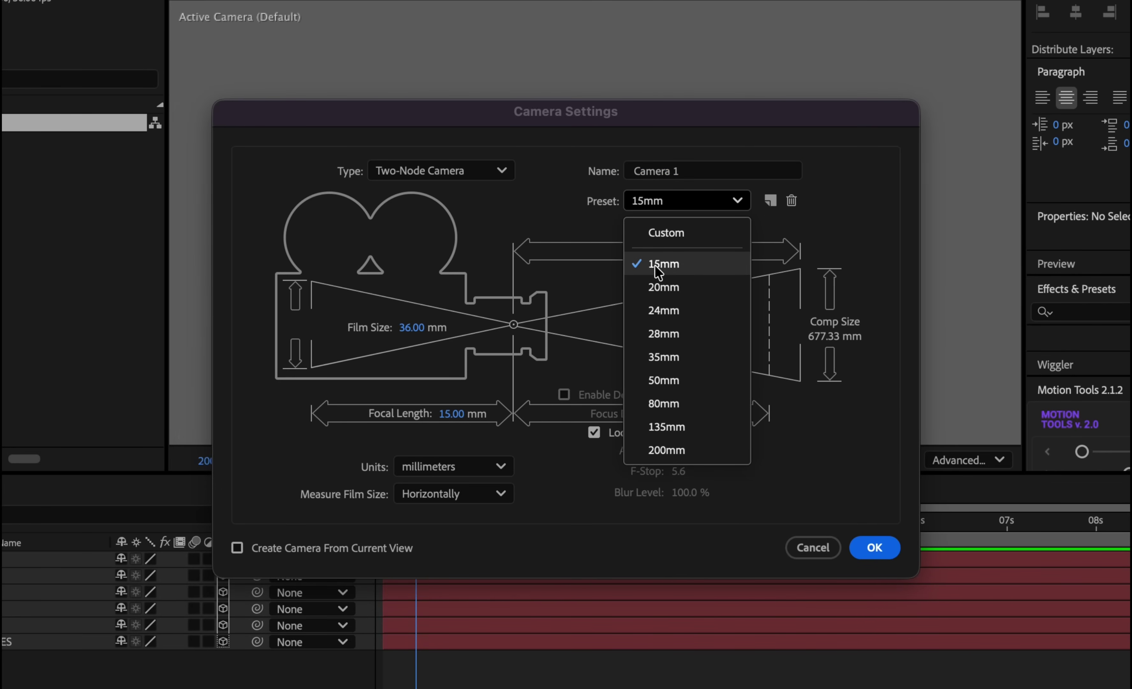
click(674, 265)
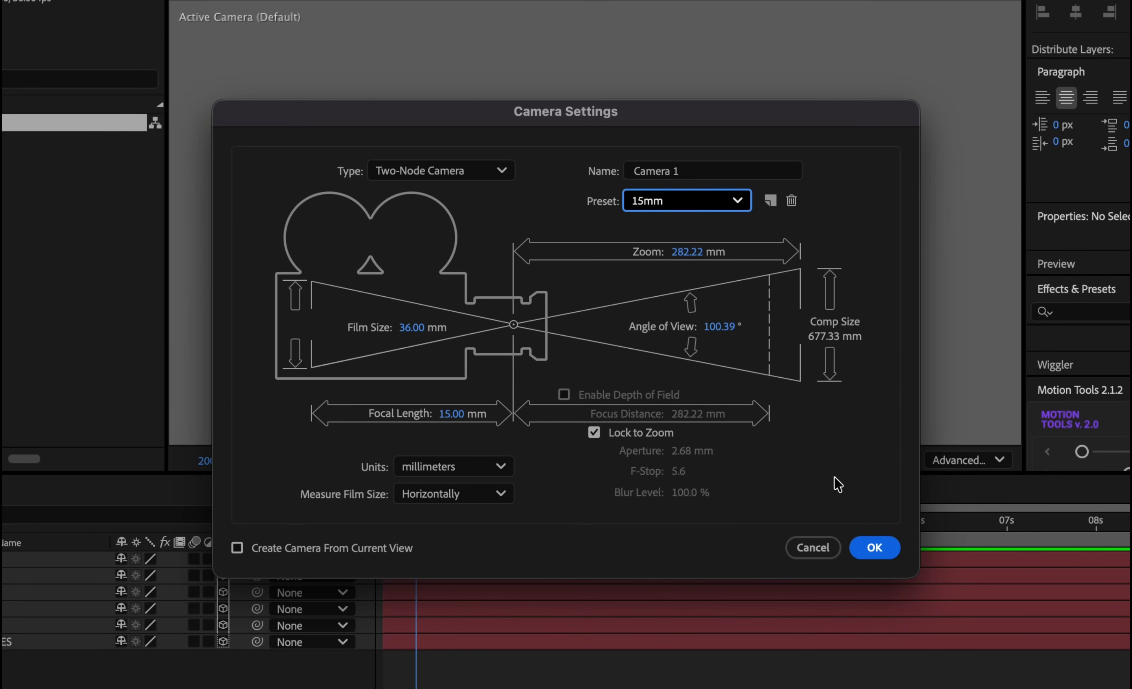
click(875, 547)
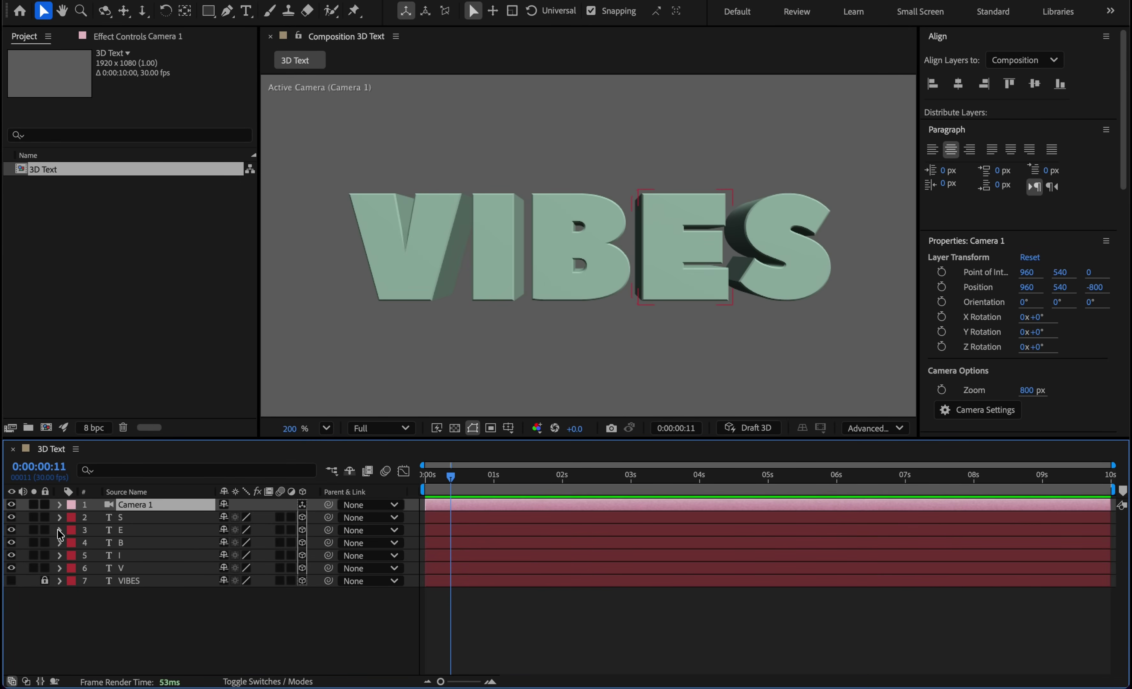
click(46, 504)
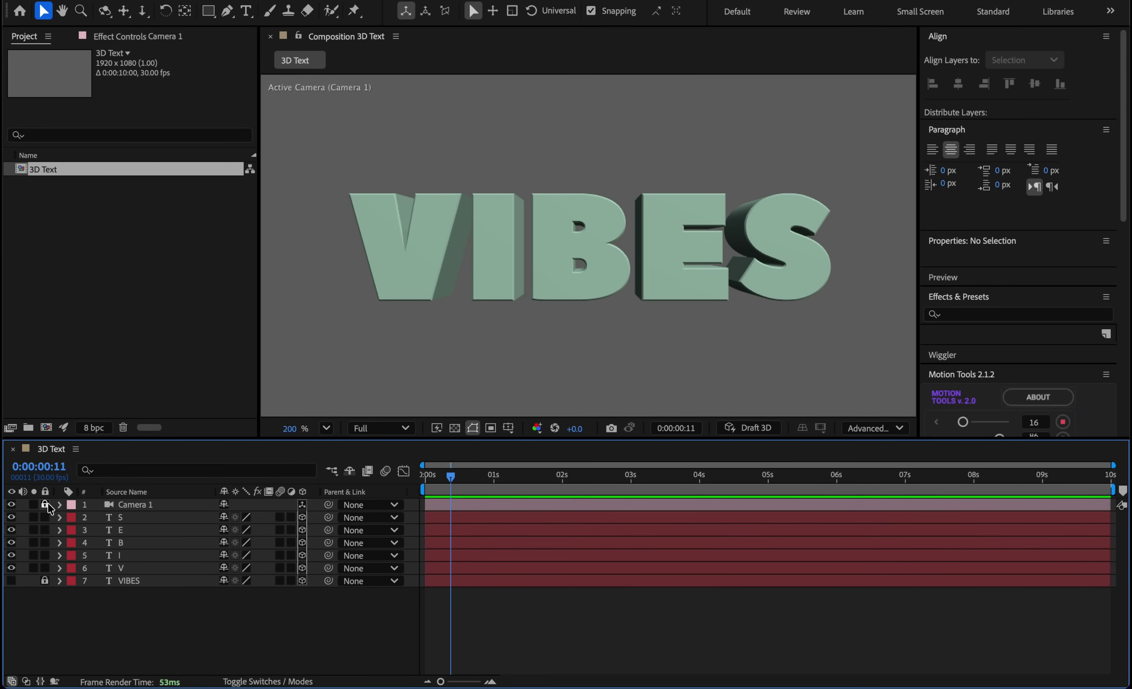
click(142, 546)
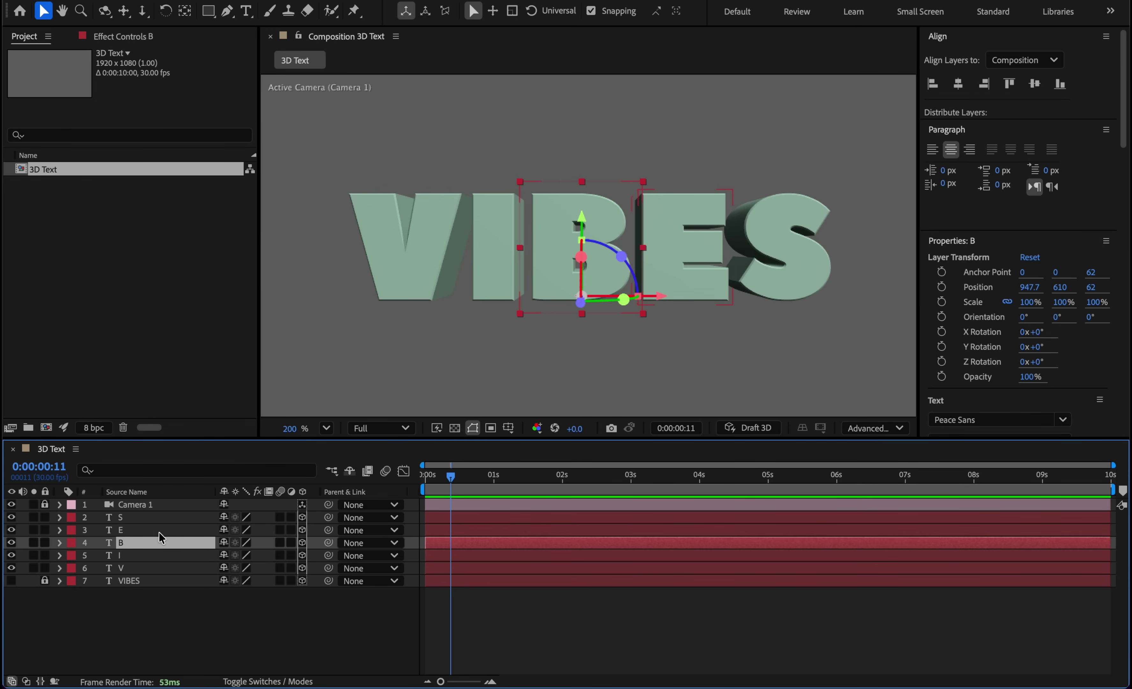
Solo the B layer and reveal its X Rotation property.
click(37, 546)
key(r)
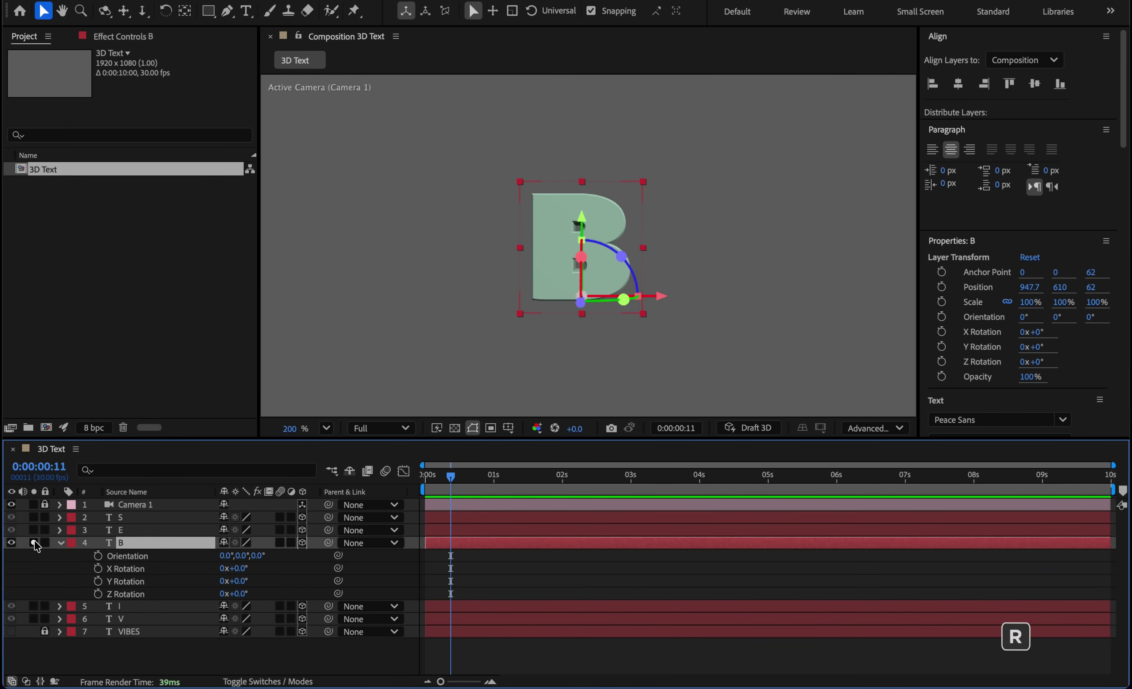
click(130, 567)
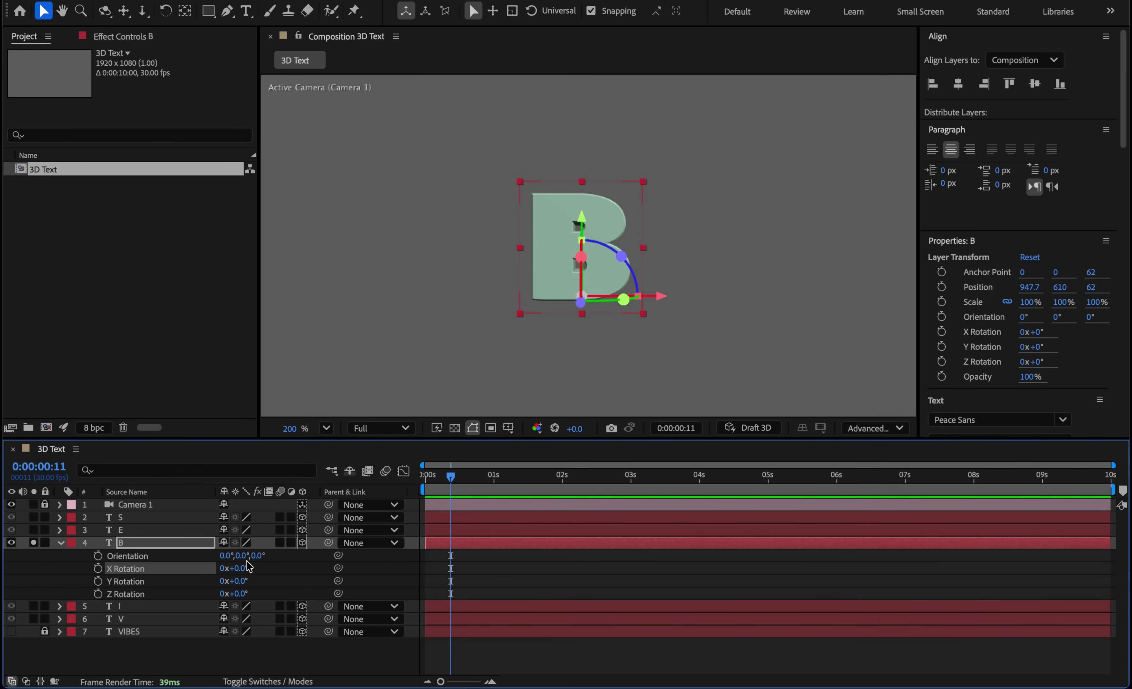
drag(243, 566, 263, 570)
Keyframe B's X Rotation at 0x at 0s, 1x at 1s and 2x near 2:20.
drag(454, 483, 395, 471)
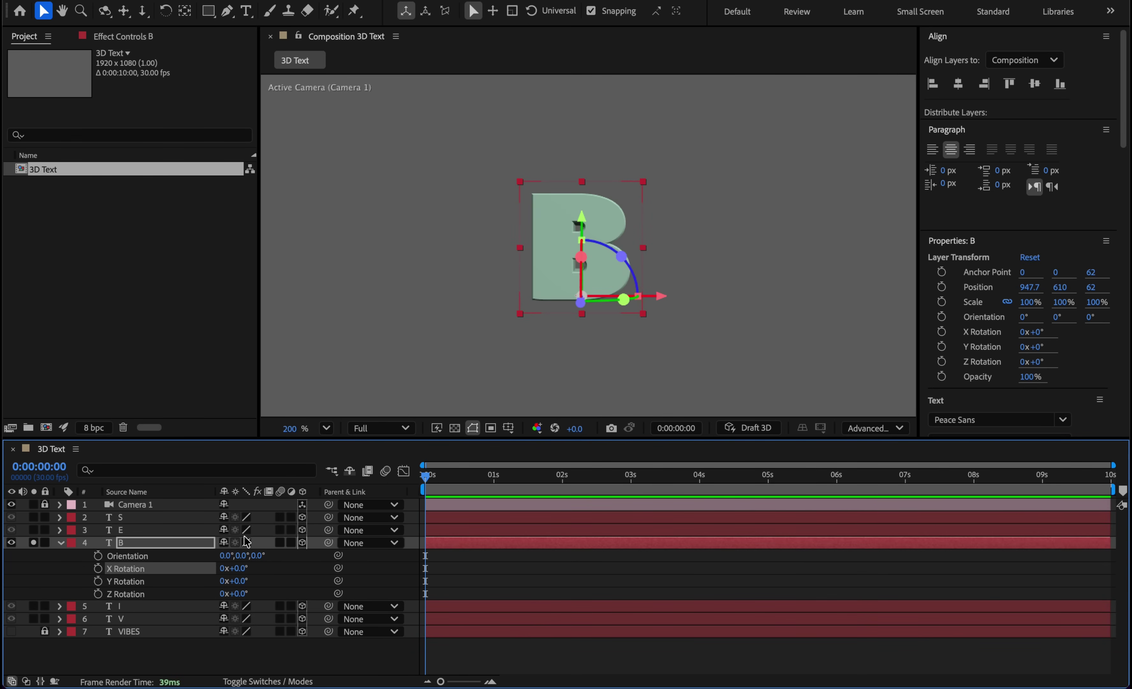
click(98, 568)
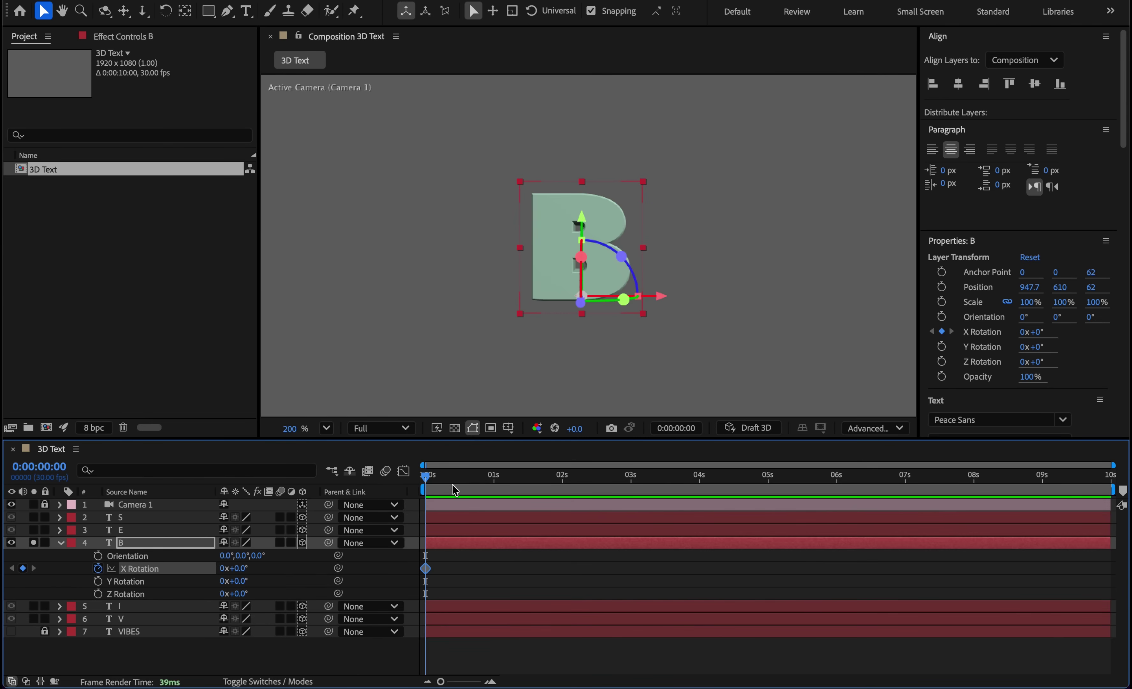
drag(454, 490, 494, 478)
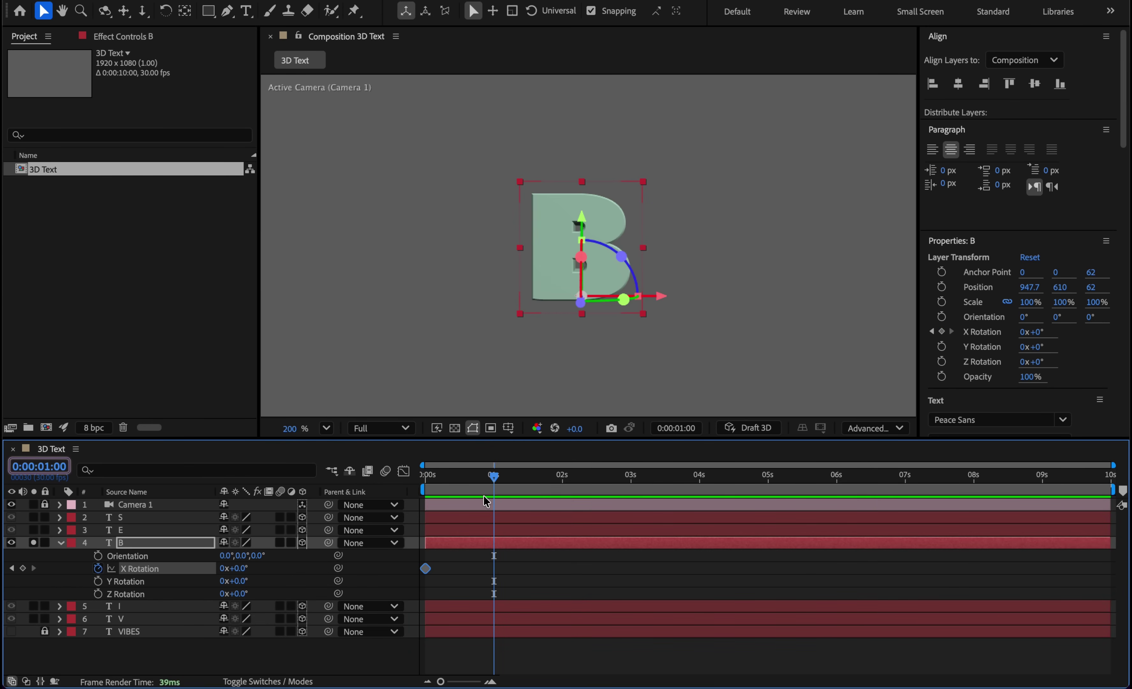
click(223, 569)
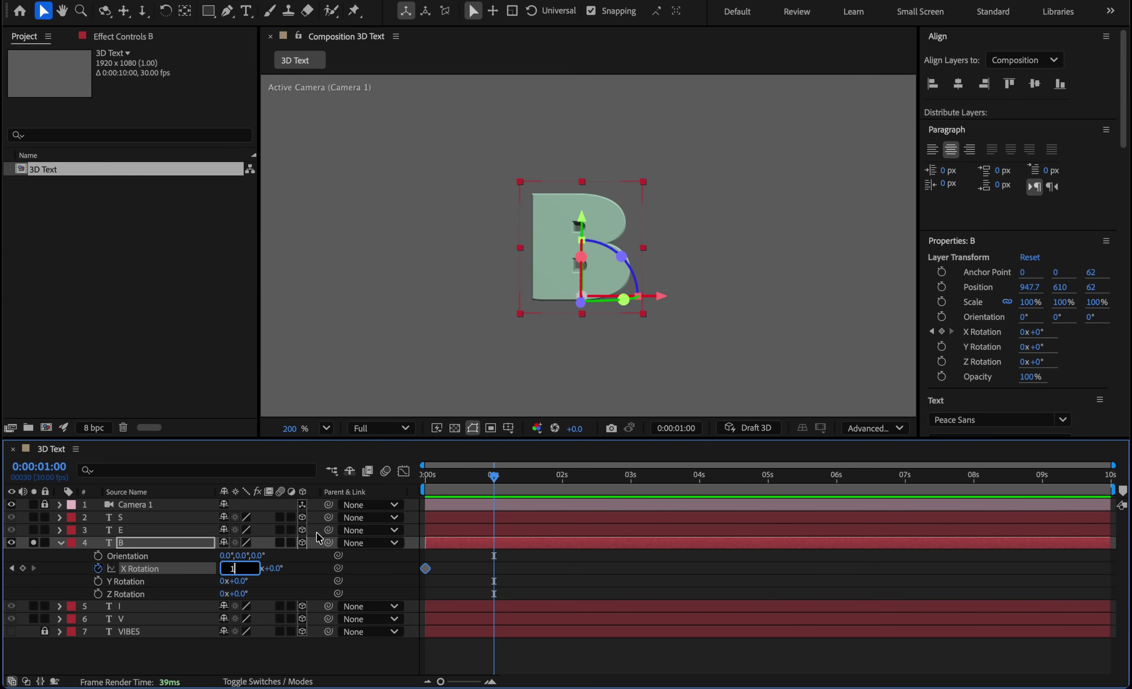
drag(497, 483, 611, 504)
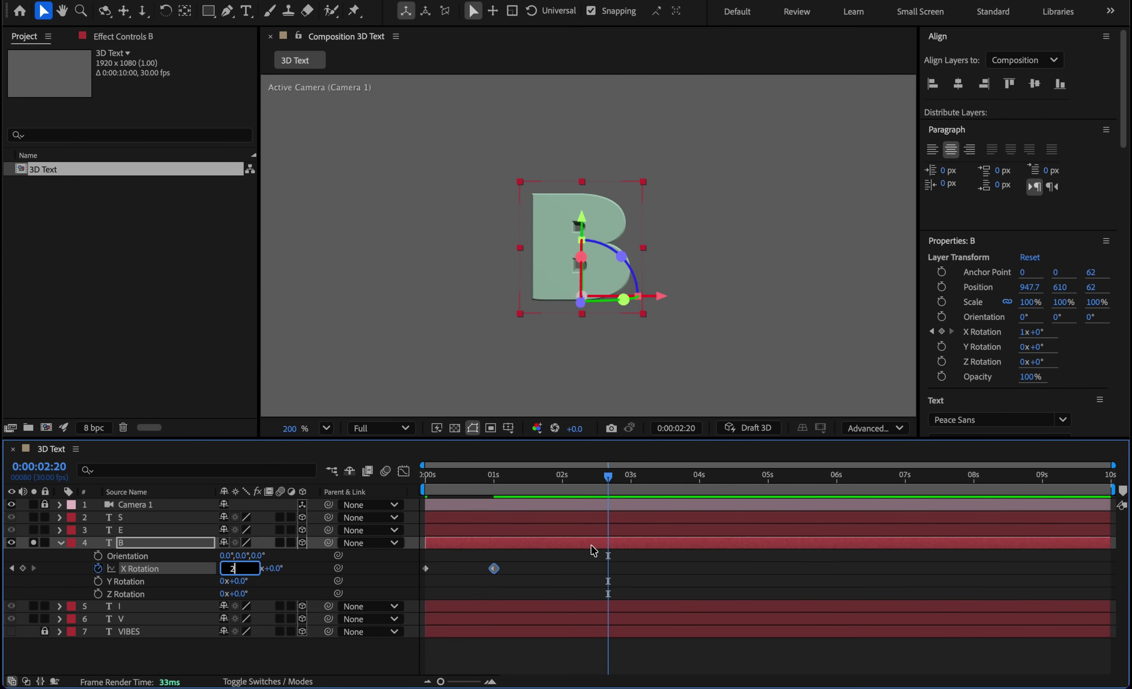
drag(615, 490, 635, 482)
Apply Easy Ease to B's three X Rotation keyframes and preview them in the speed graph.
drag(645, 555, 430, 572)
key(F9)
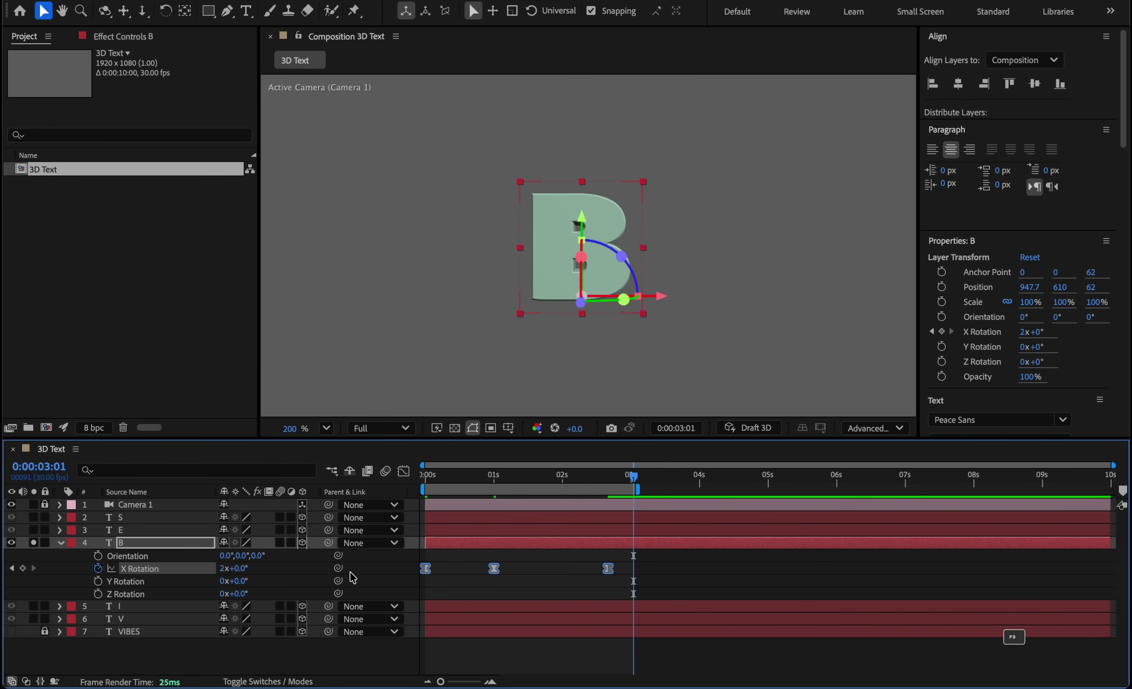
click(403, 472)
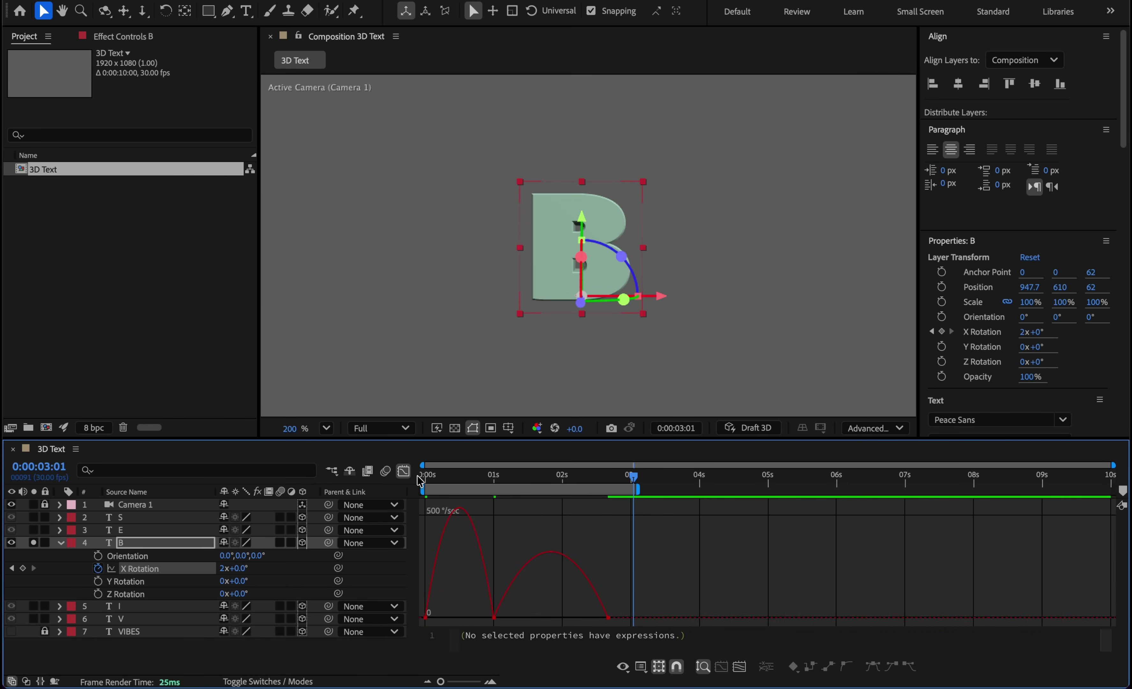
drag(464, 475, 396, 483)
key(space)
click(455, 595)
Stretch the influence handles on the first, middle and last keyframes to sharpen the speed curve.
key(equal)
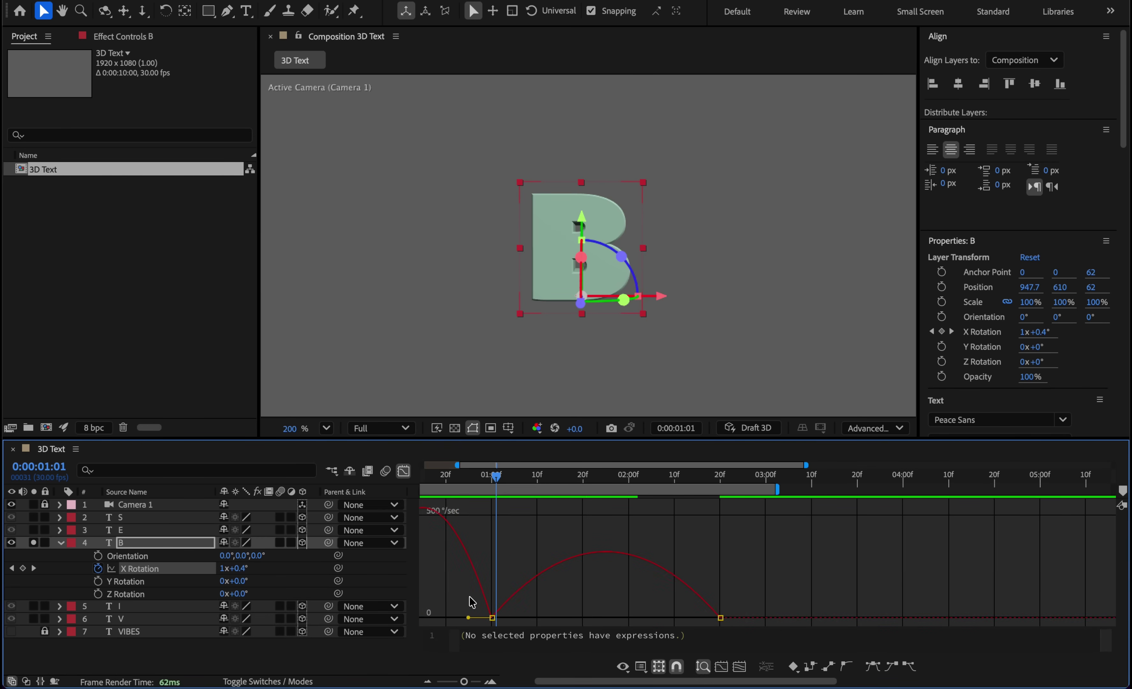
scroll(472, 602, left, 3)
drag(448, 619, 439, 621)
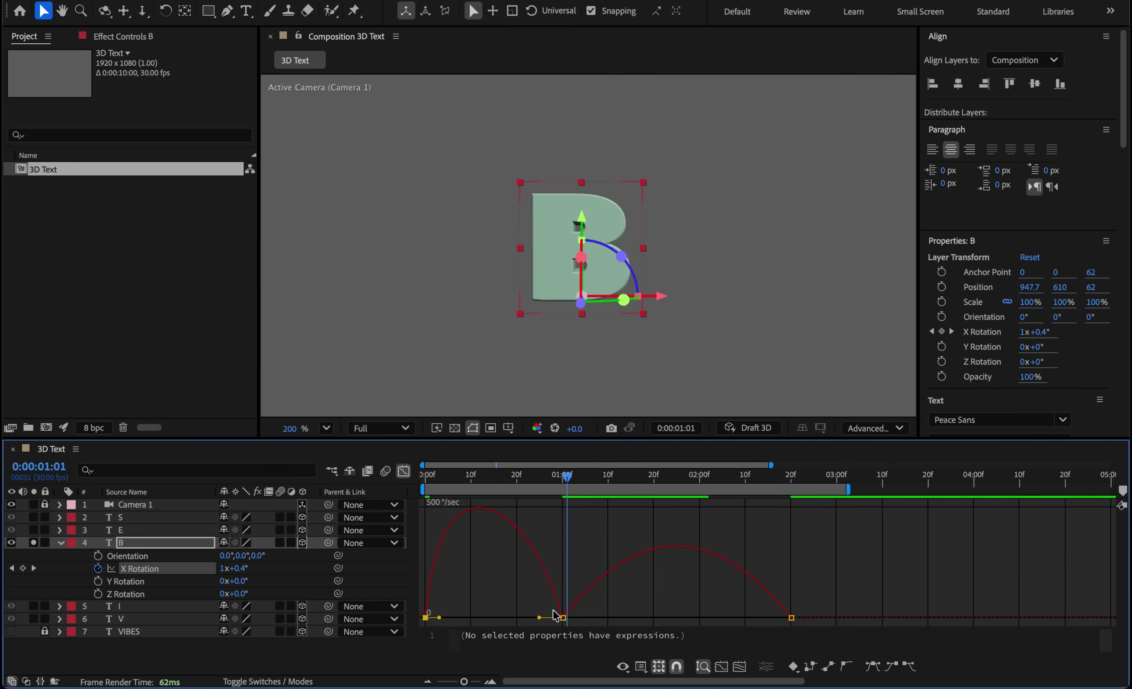
drag(539, 618, 504, 619)
drag(602, 621, 667, 621)
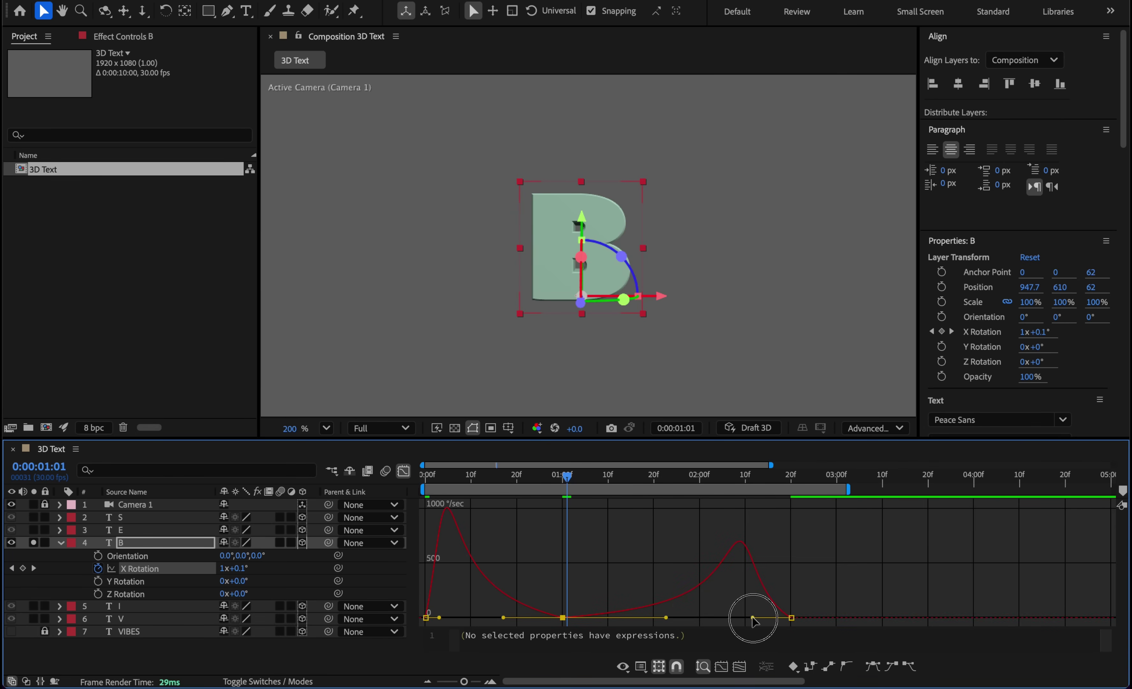
drag(753, 621, 743, 619)
key(Home)
key(space)
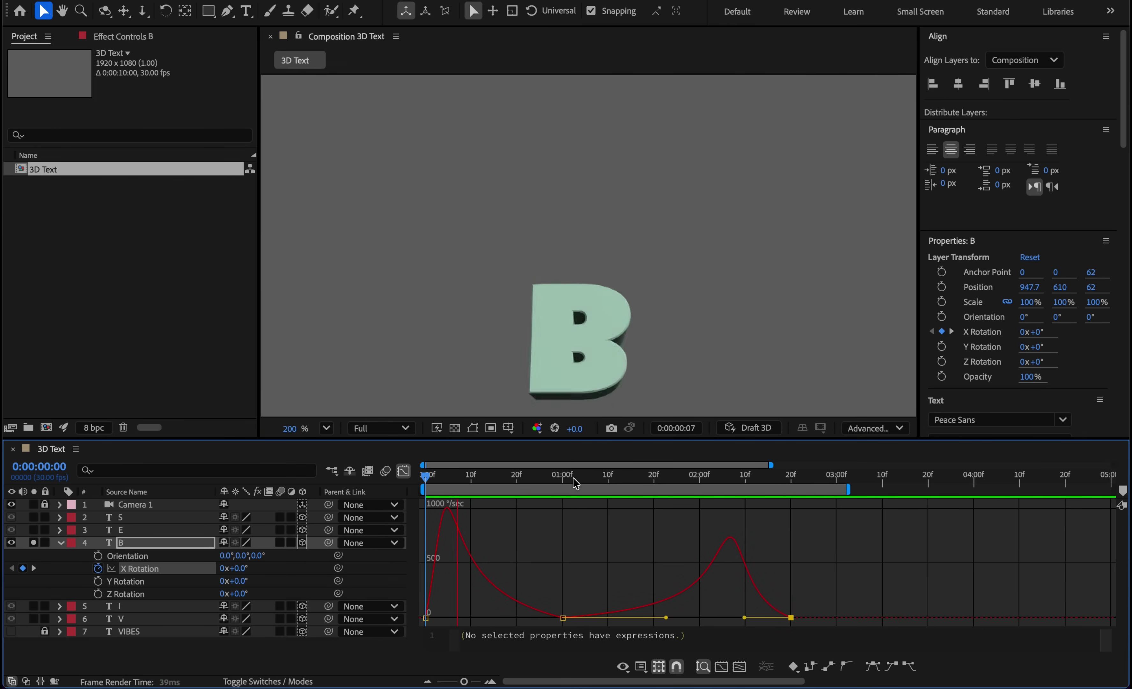
Make the 1s X Rotation keyframe continuous with an incoming velocity of 35.
drag(572, 476, 554, 476)
double_click(563, 618)
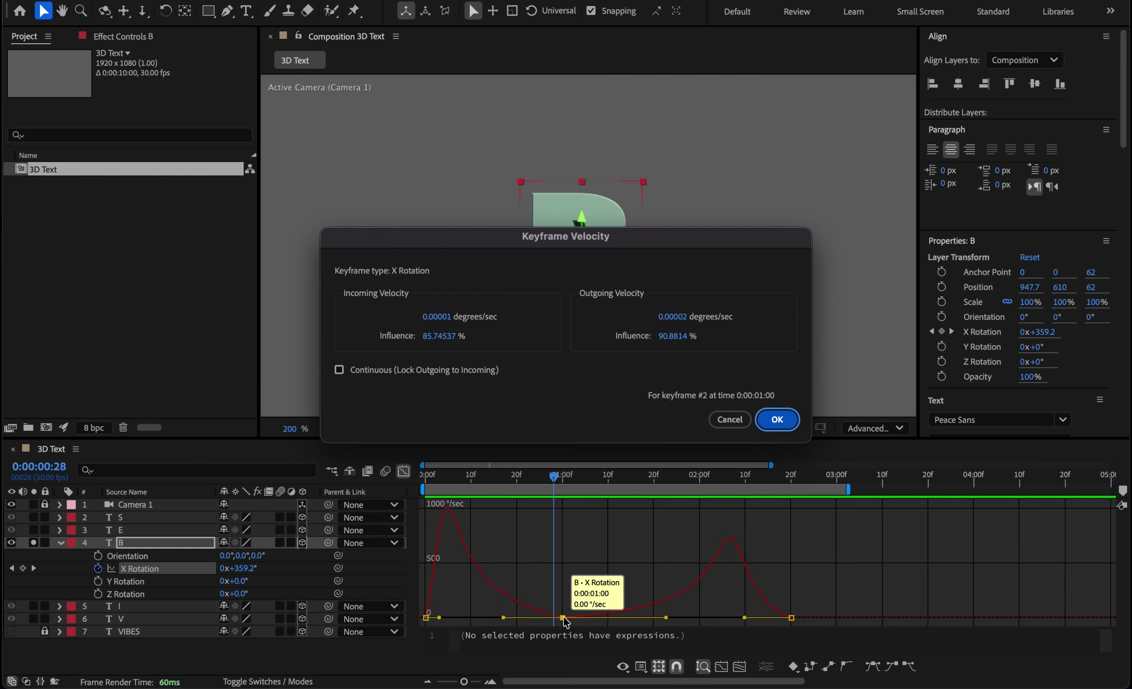
click(411, 371)
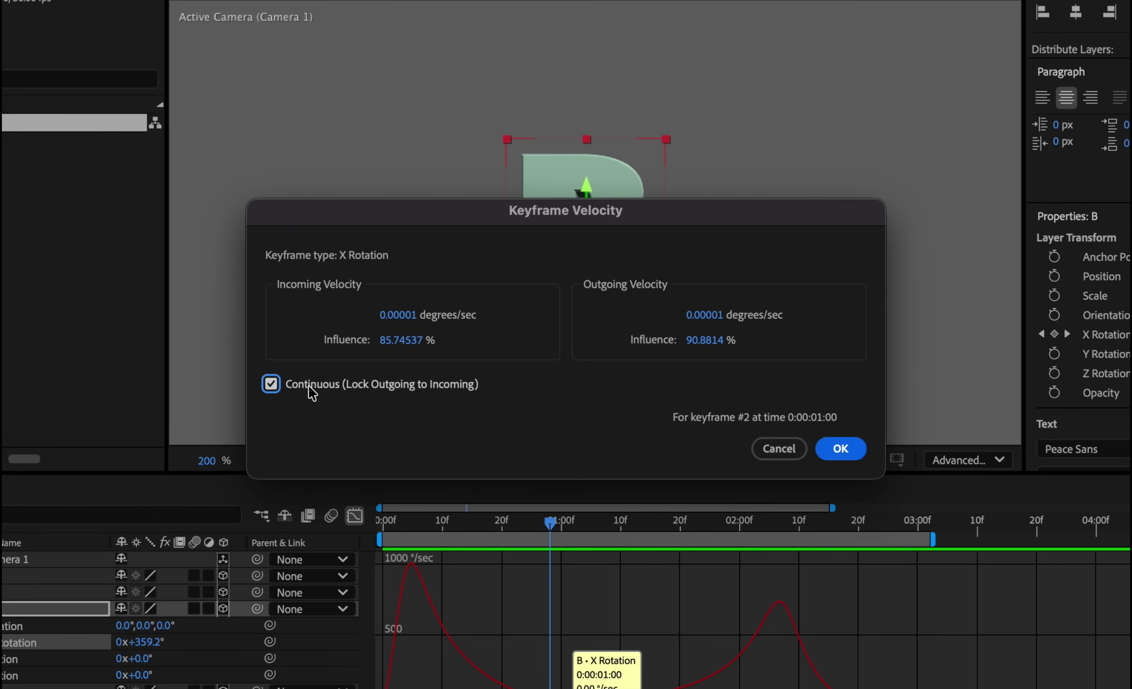
click(402, 321)
text(35)
key(Return)
key(Return)
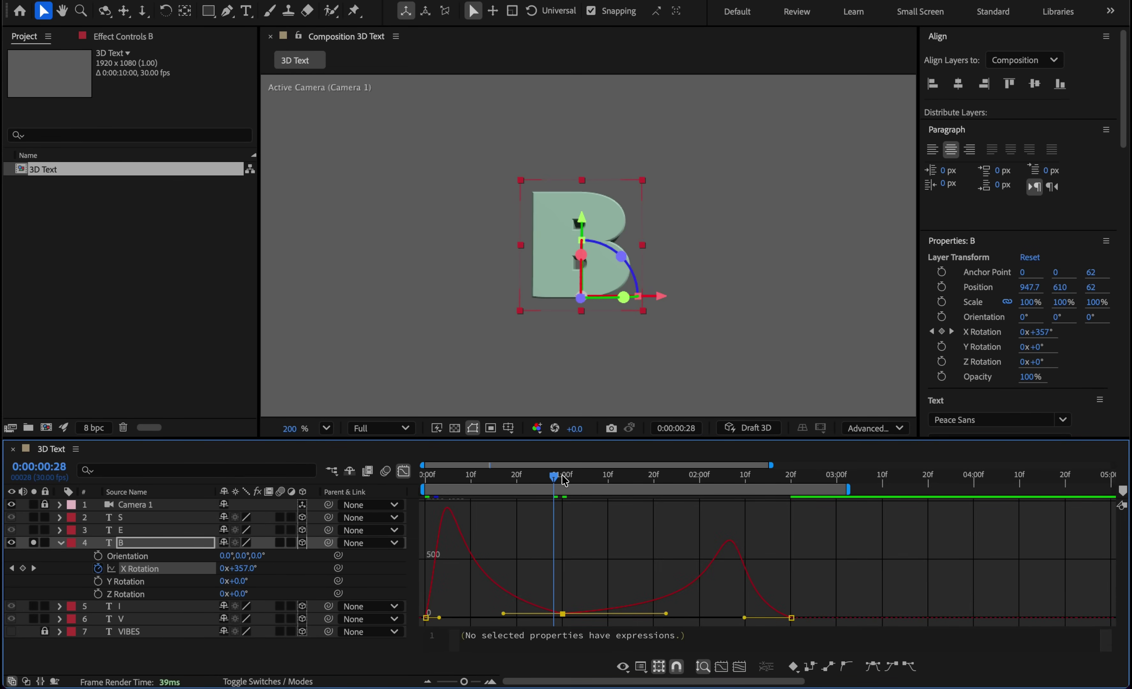
Retune the first keyframe's ease and set the last keyframe's ease-in to about 42.5%.
drag(565, 480, 420, 471)
key(space)
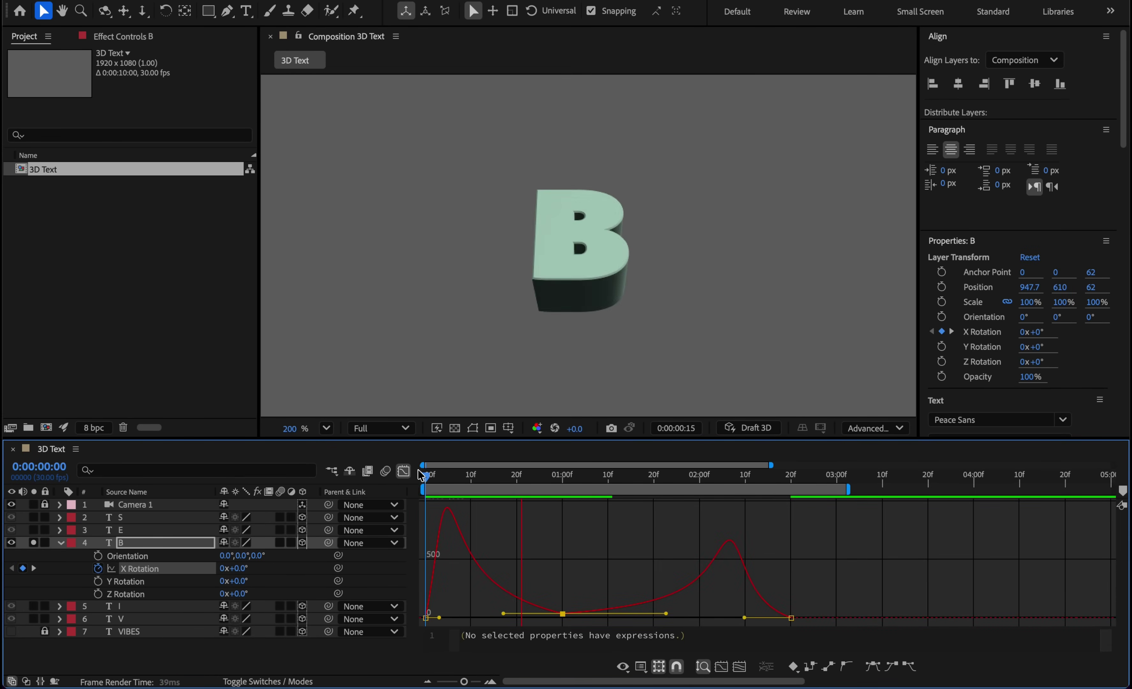
click(462, 478)
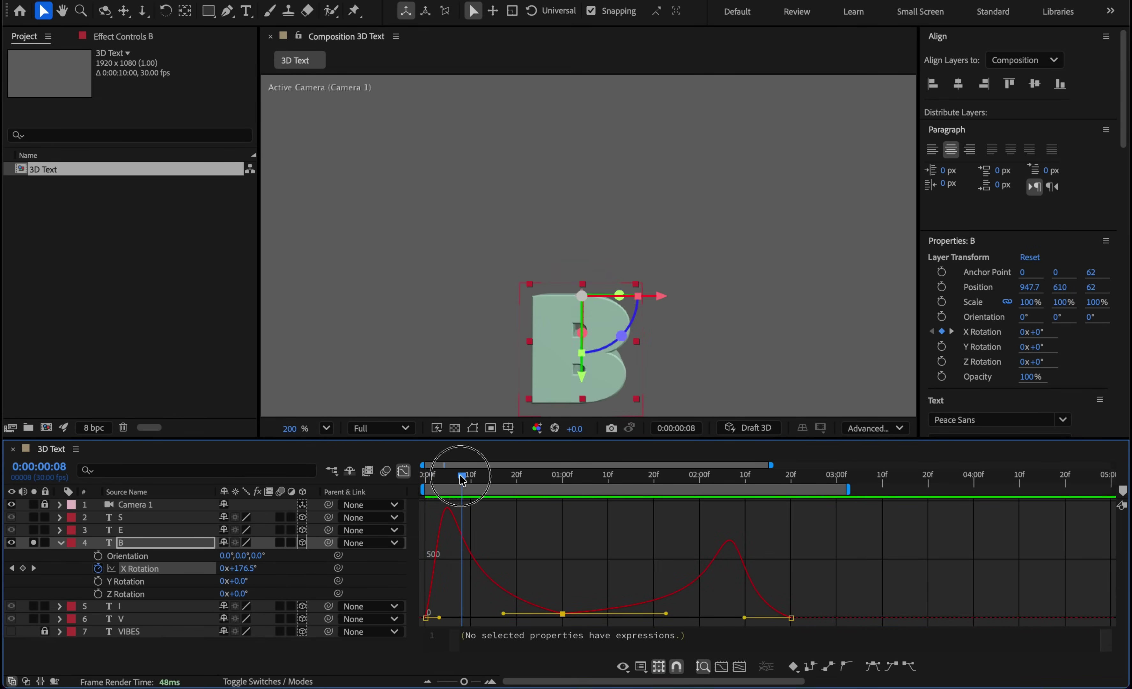
mouse_move(462, 478)
mouse_down()
mouse_move(437, 477)
mouse_move(448, 480)
mouse_up()
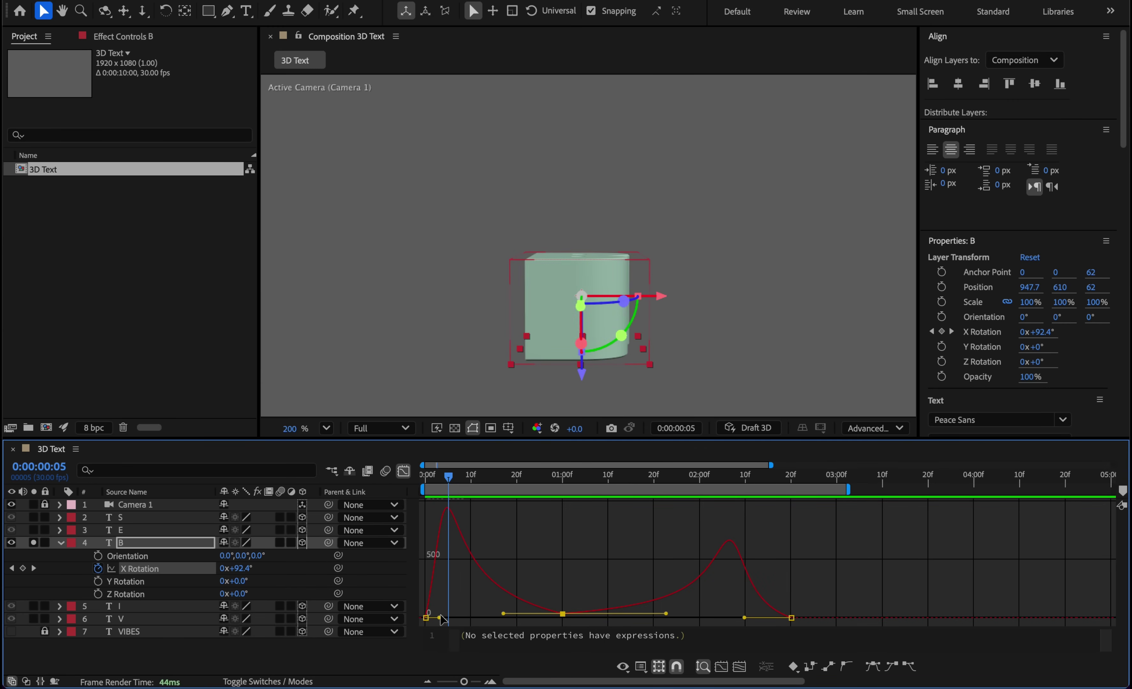
drag(442, 621, 440, 618)
drag(457, 476, 449, 484)
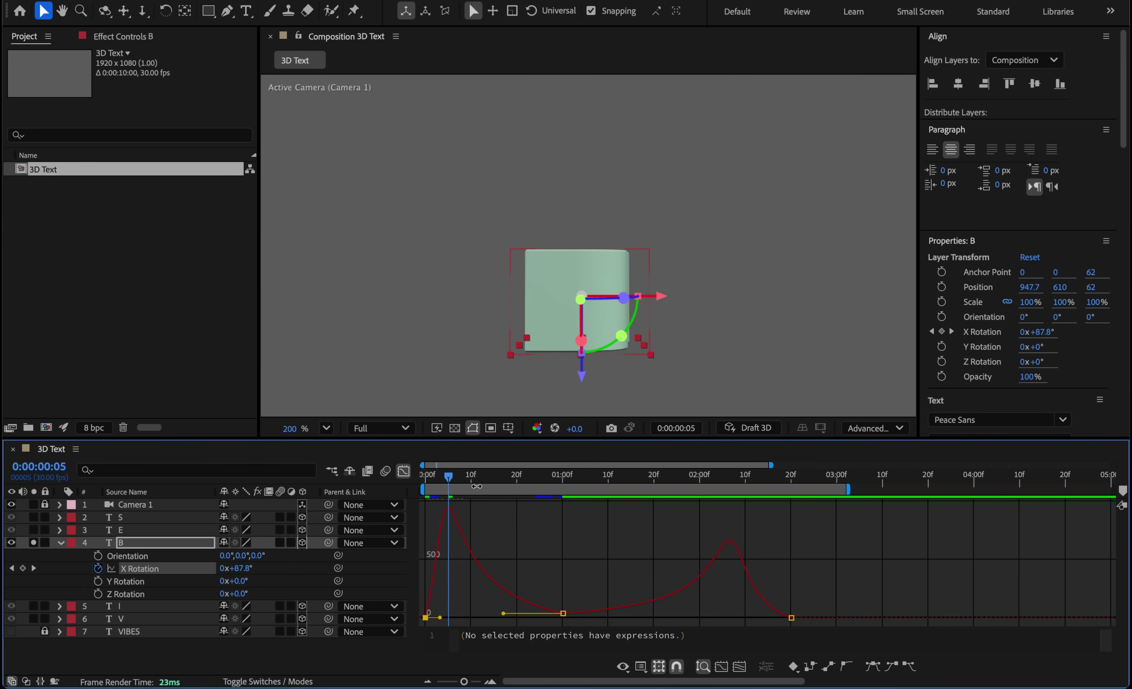
drag(510, 480, 731, 478)
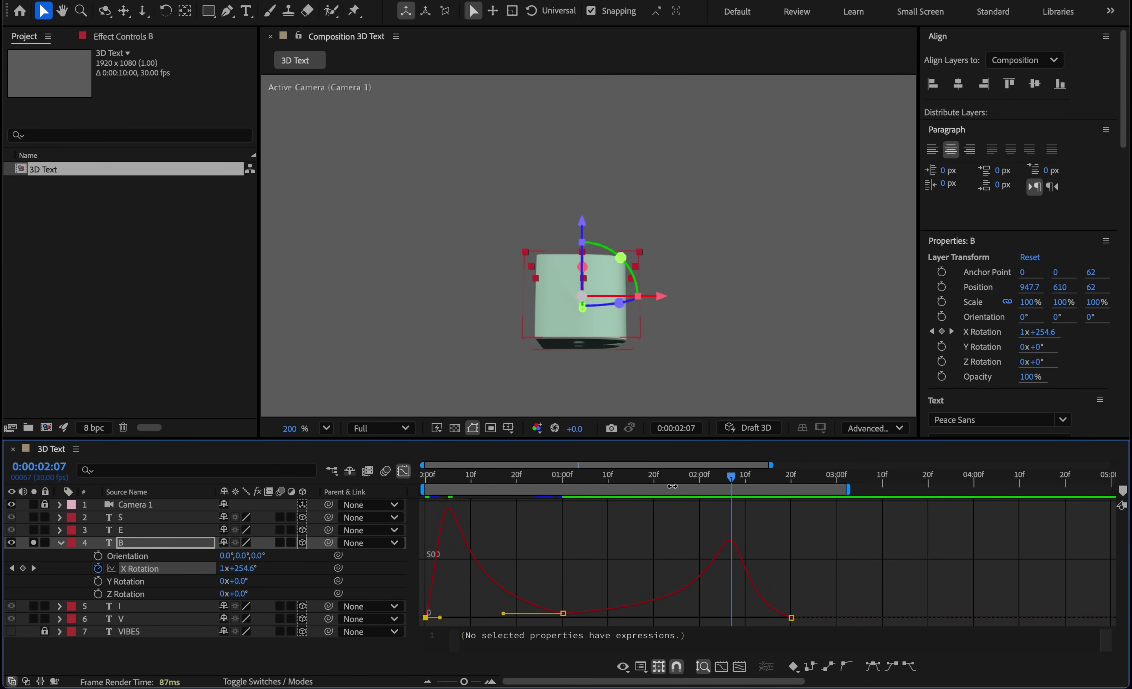
drag(817, 608, 744, 619)
drag(731, 480, 452, 517)
Shift the flip keyframes to start at 0:15 and tilt the B back to about -9° there.
click(404, 472)
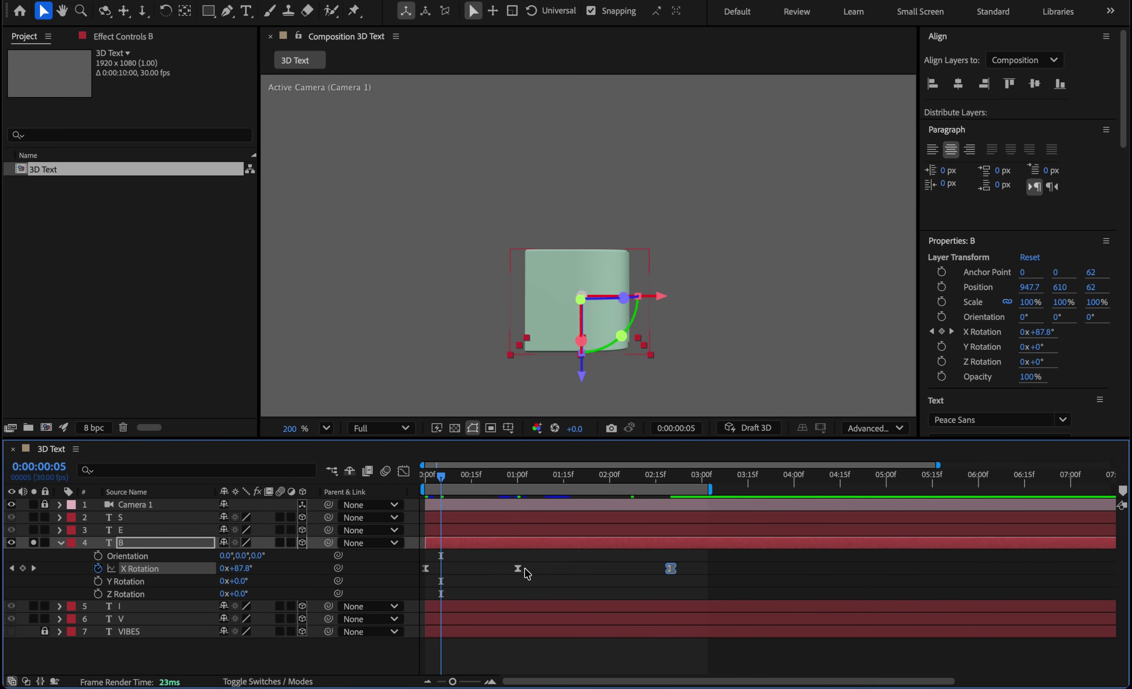
drag(456, 475, 420, 475)
key(space)
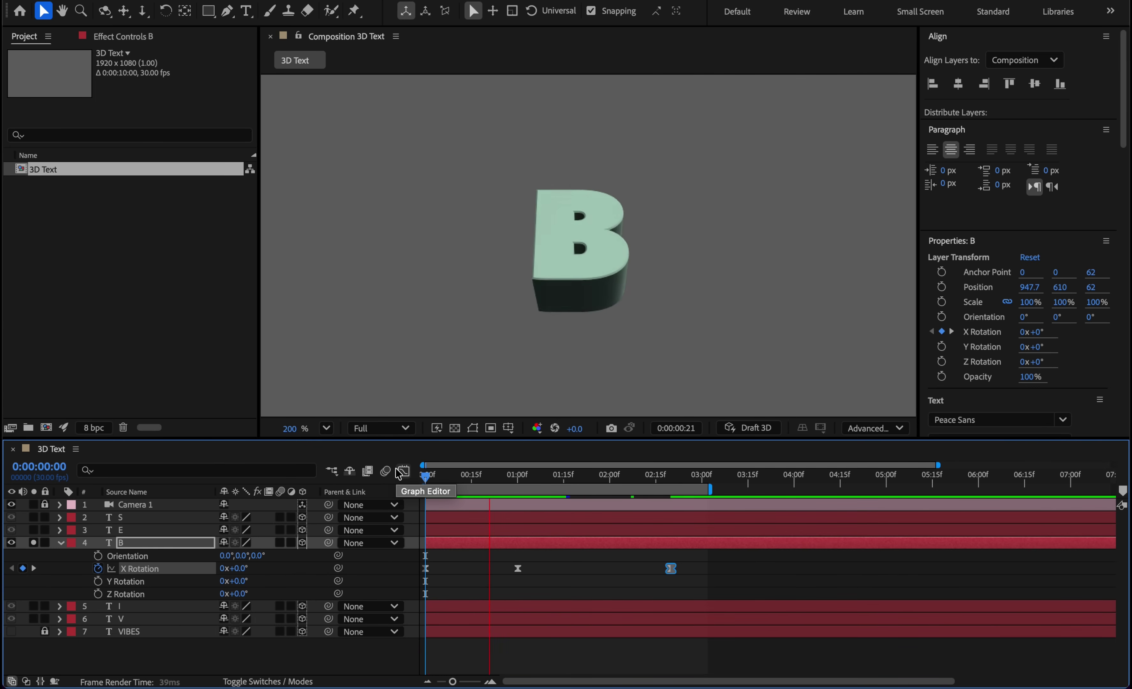
click(511, 483)
drag(513, 486, 473, 479)
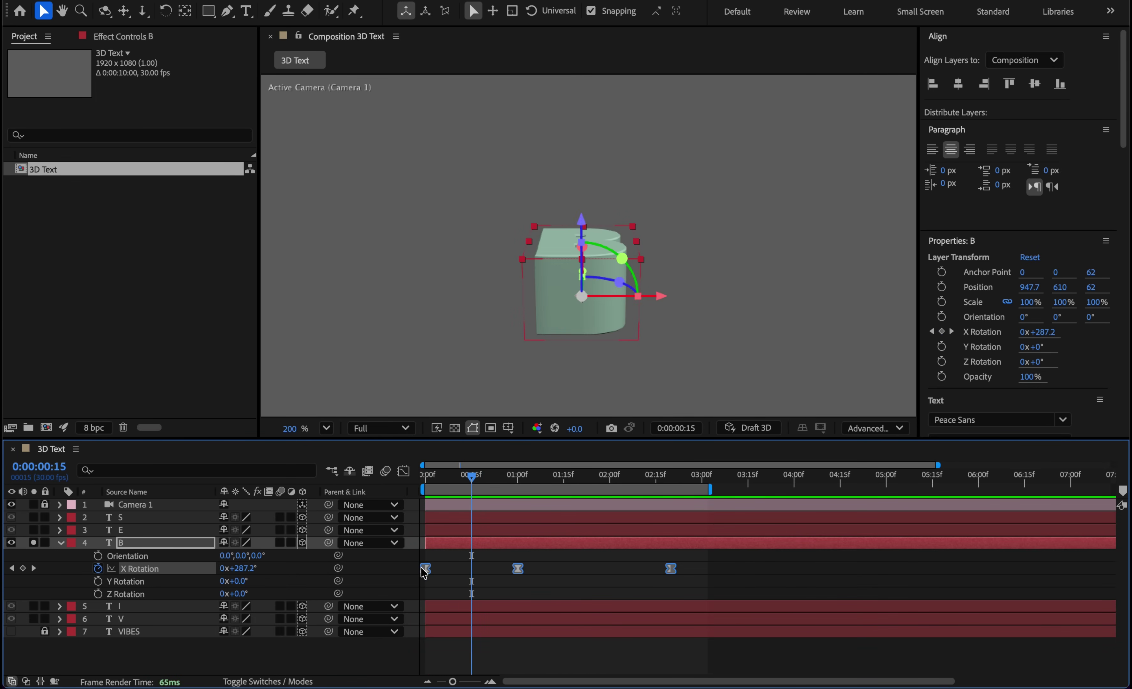
drag(427, 572, 473, 570)
drag(472, 476, 412, 481)
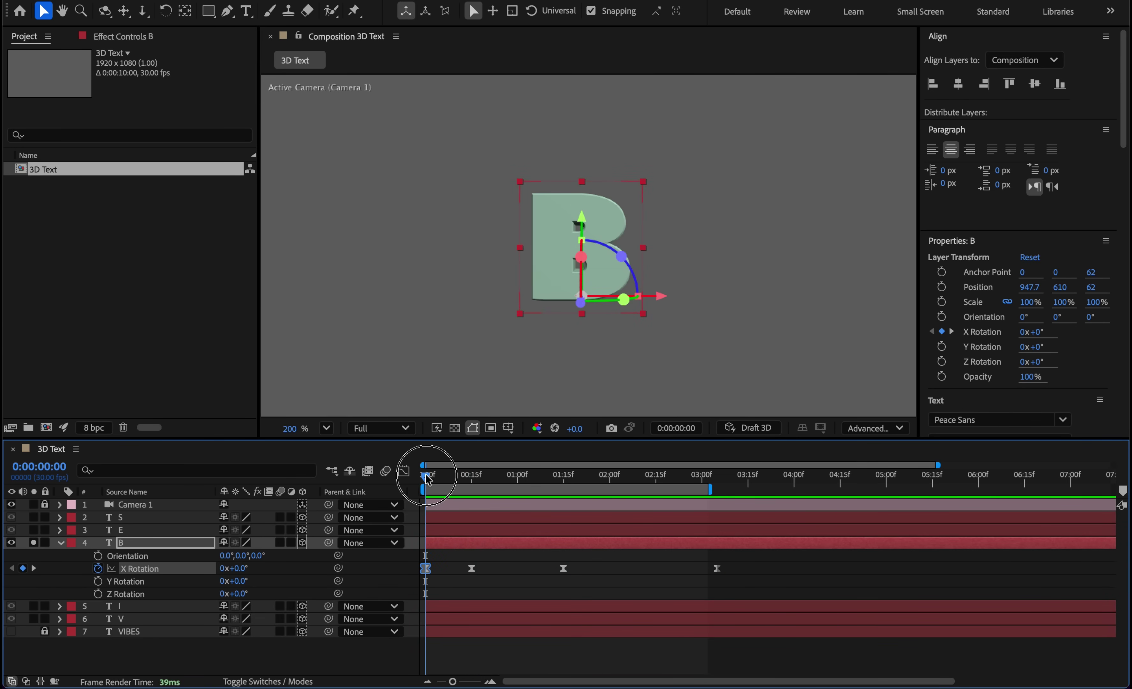
drag(427, 478, 472, 478)
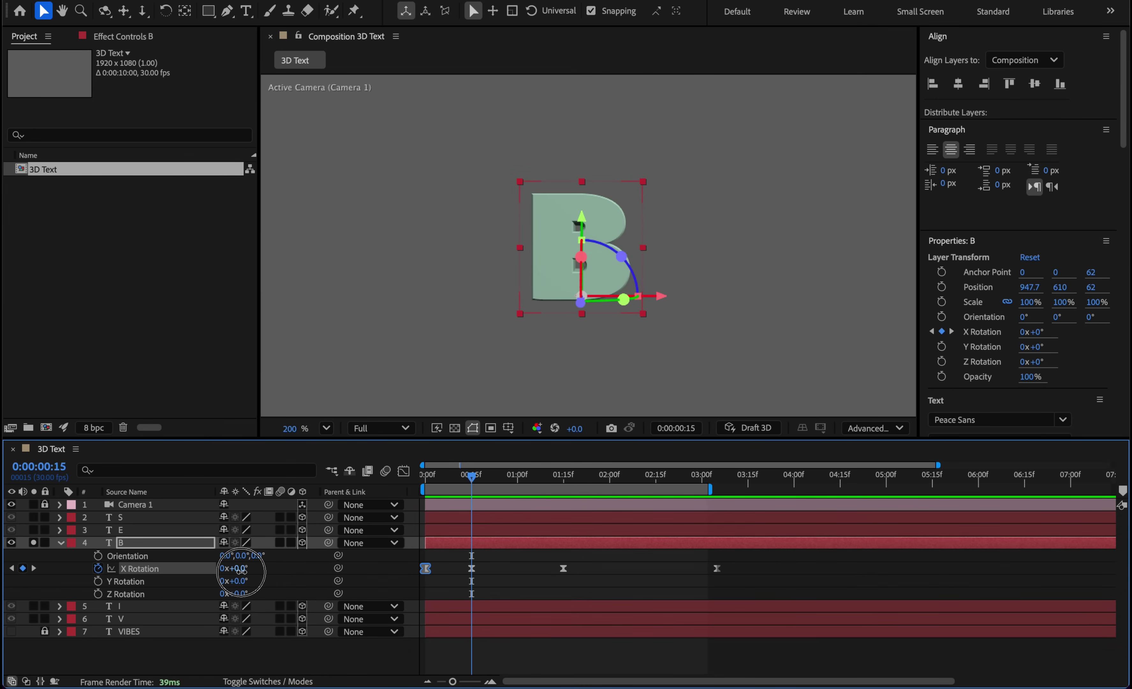
drag(241, 570, 234, 571)
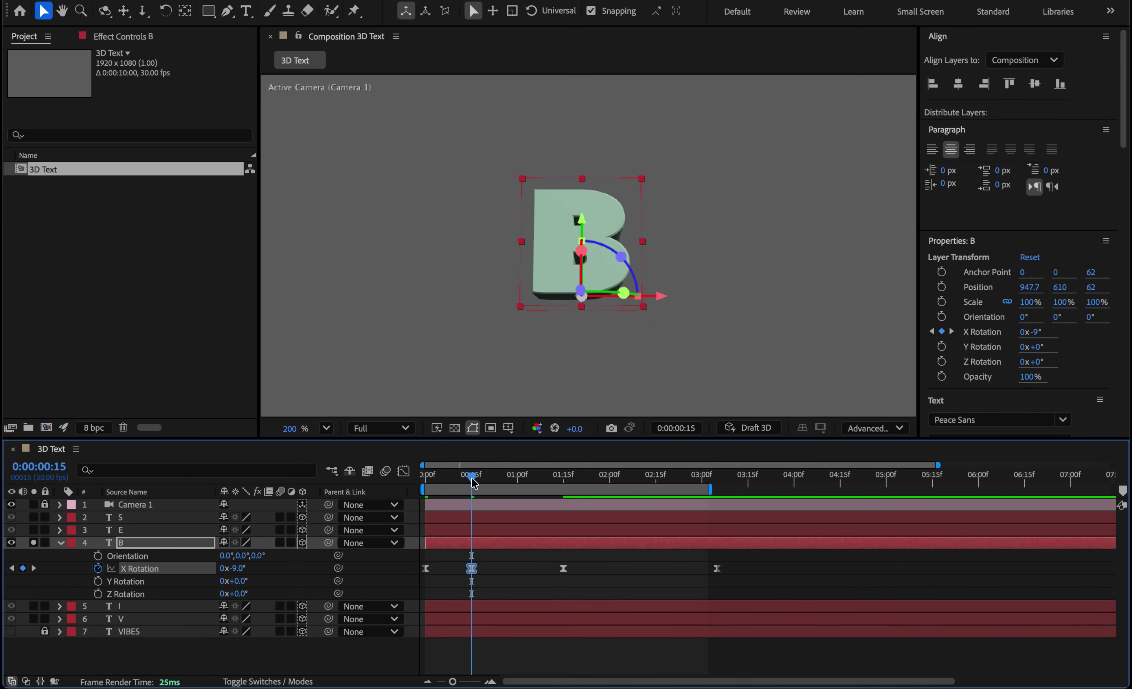
Lengthen the first keyframe's ease-out and the middle keyframe's ease-in to about 61.6%, then preview.
click(404, 471)
scroll(468, 602, up, 4)
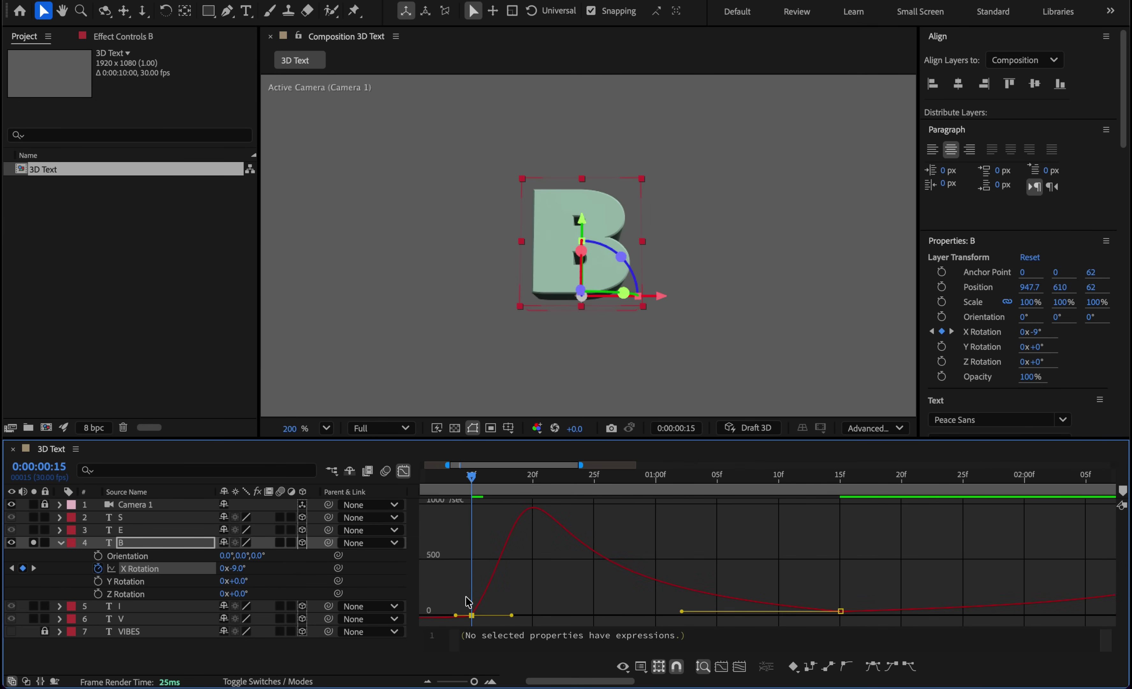
drag(474, 475, 341, 468)
key(space)
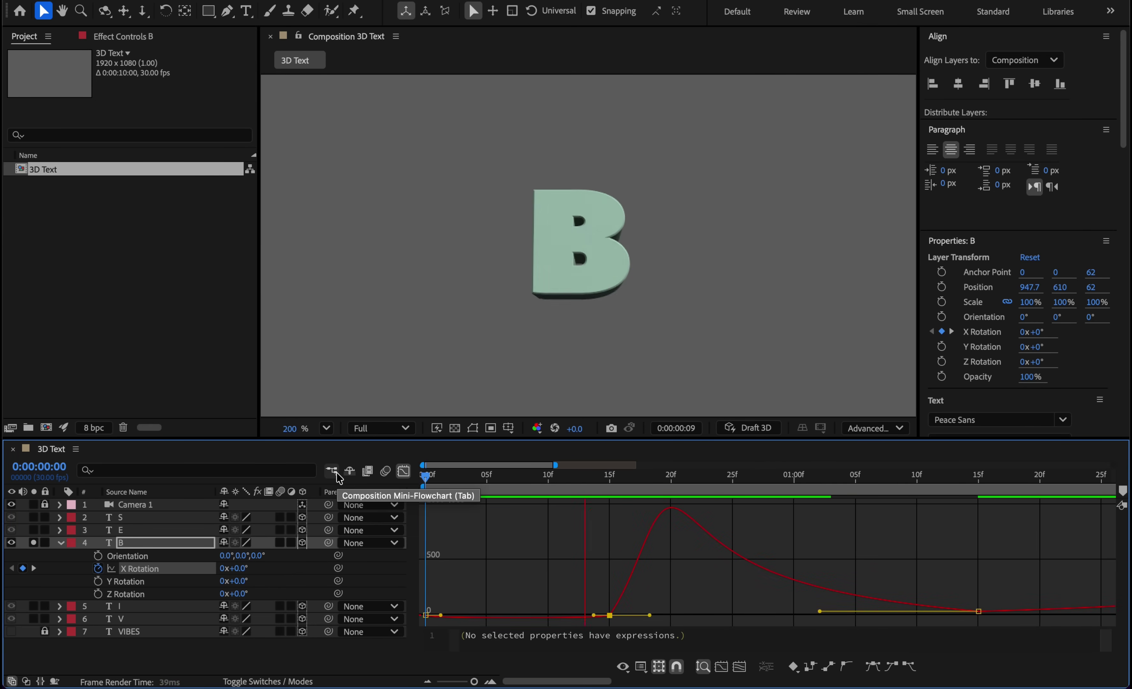
drag(532, 477, 426, 476)
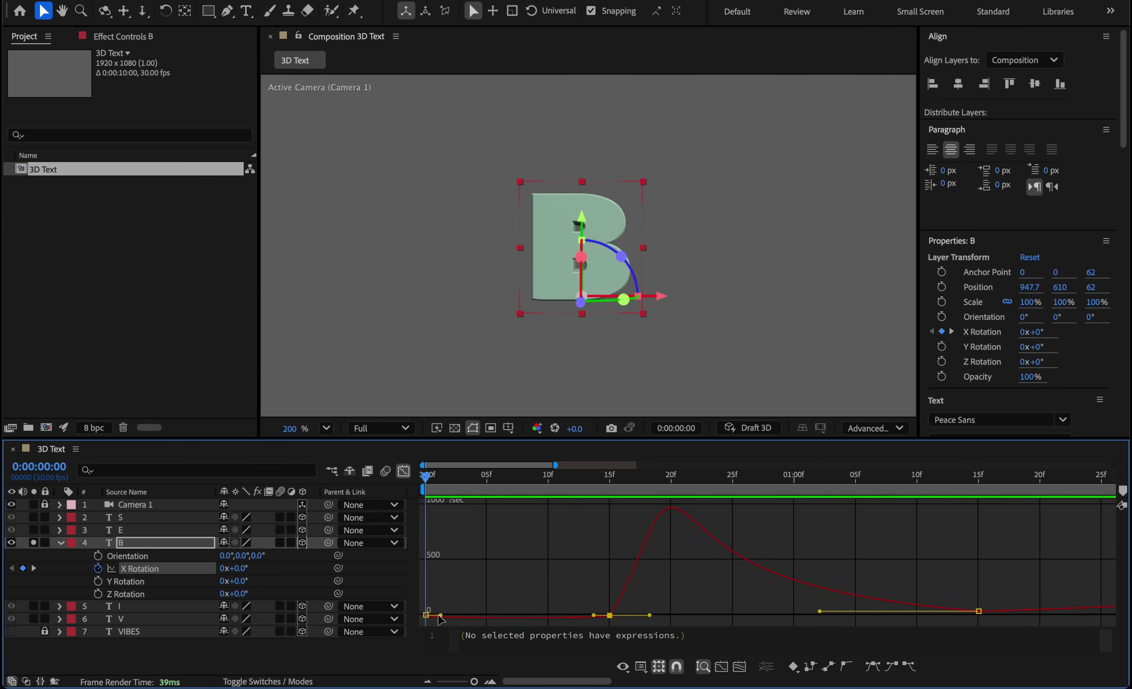
drag(441, 615, 463, 615)
drag(594, 615, 552, 616)
key(space)
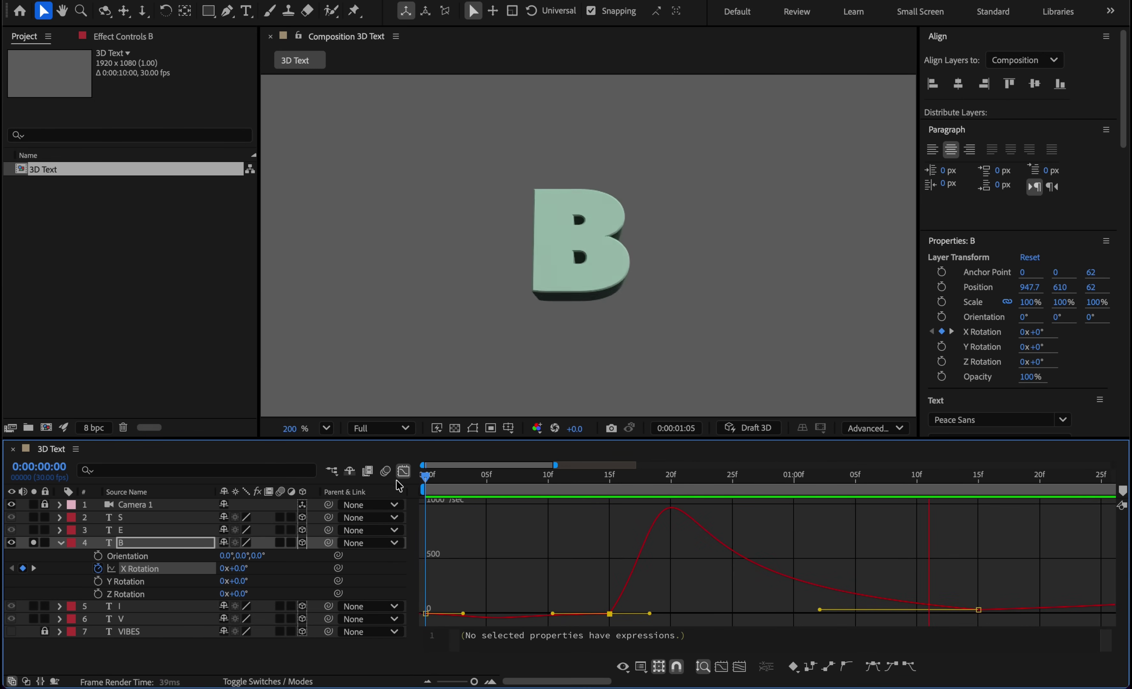
key(shift+F3)
key(minus)
key(space)
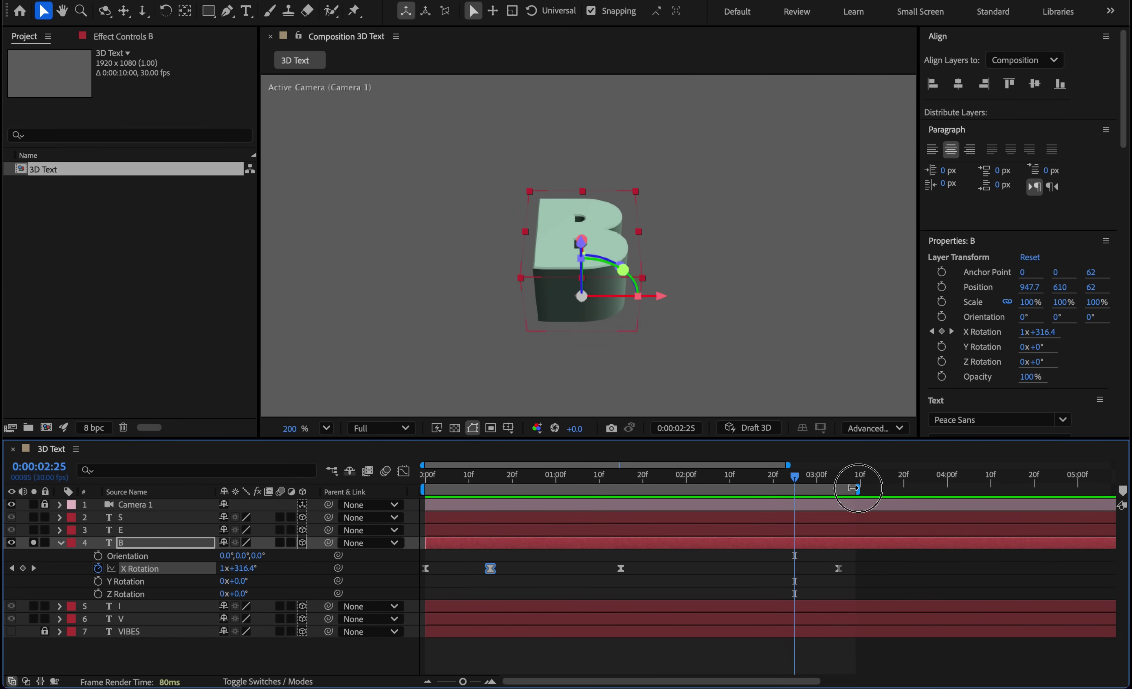
Extend the work area to about 3:20 and set B's X Rotation to 2x+9° at 3:05.
drag(853, 487, 895, 487)
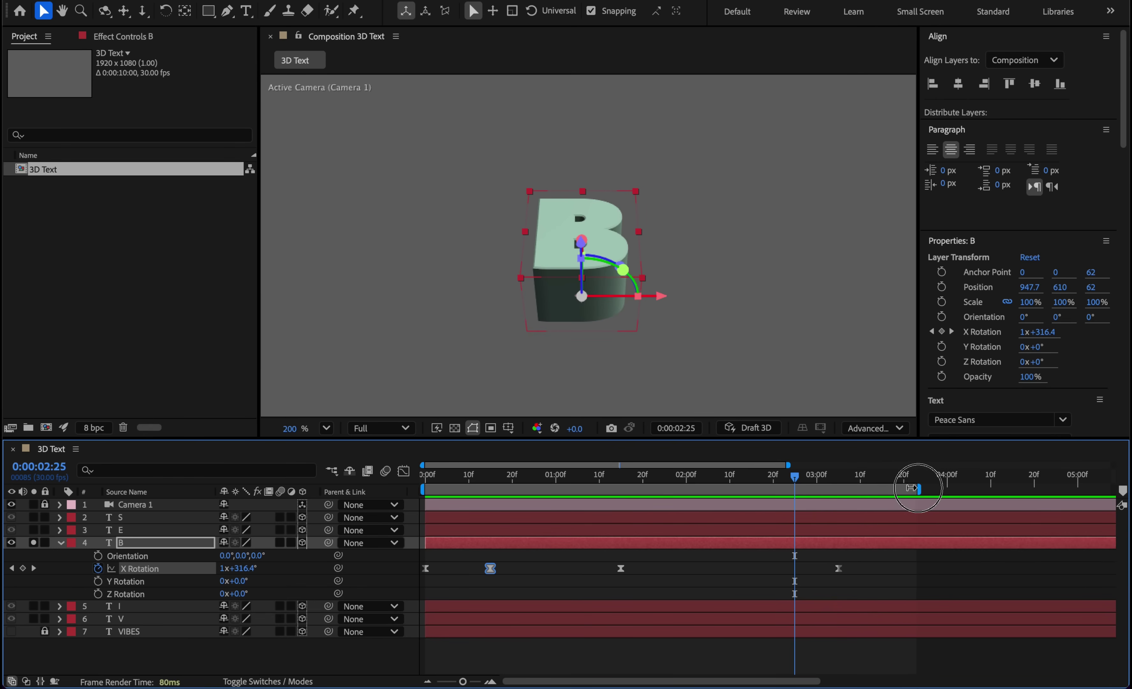
drag(935, 485, 943, 485)
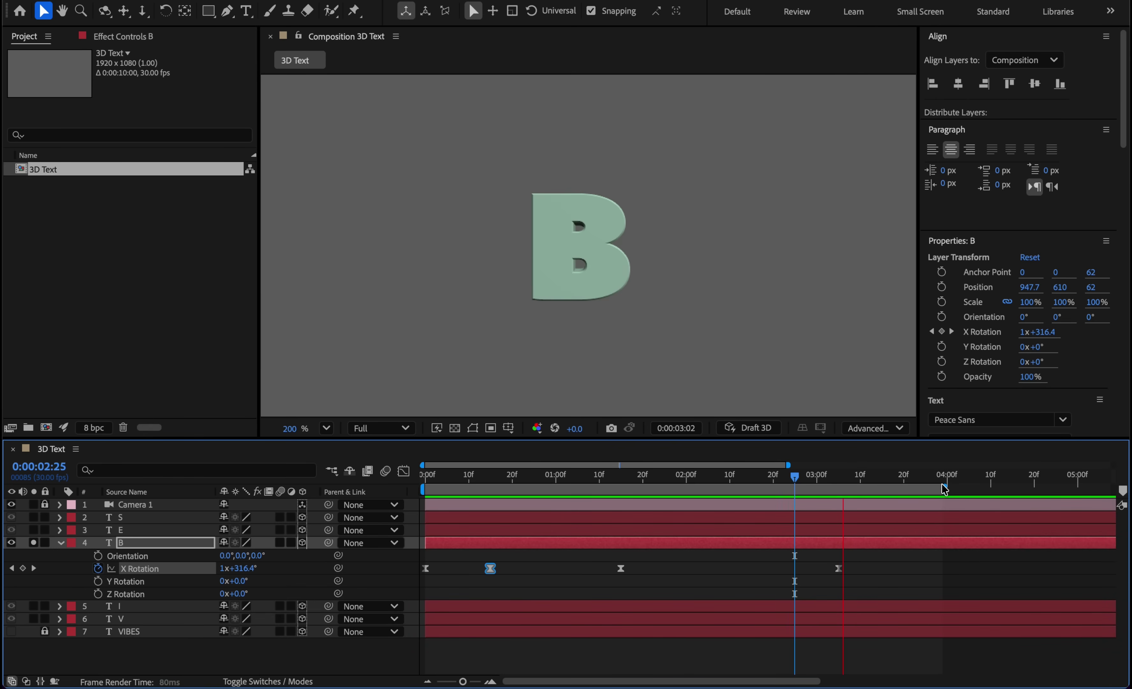
click(834, 475)
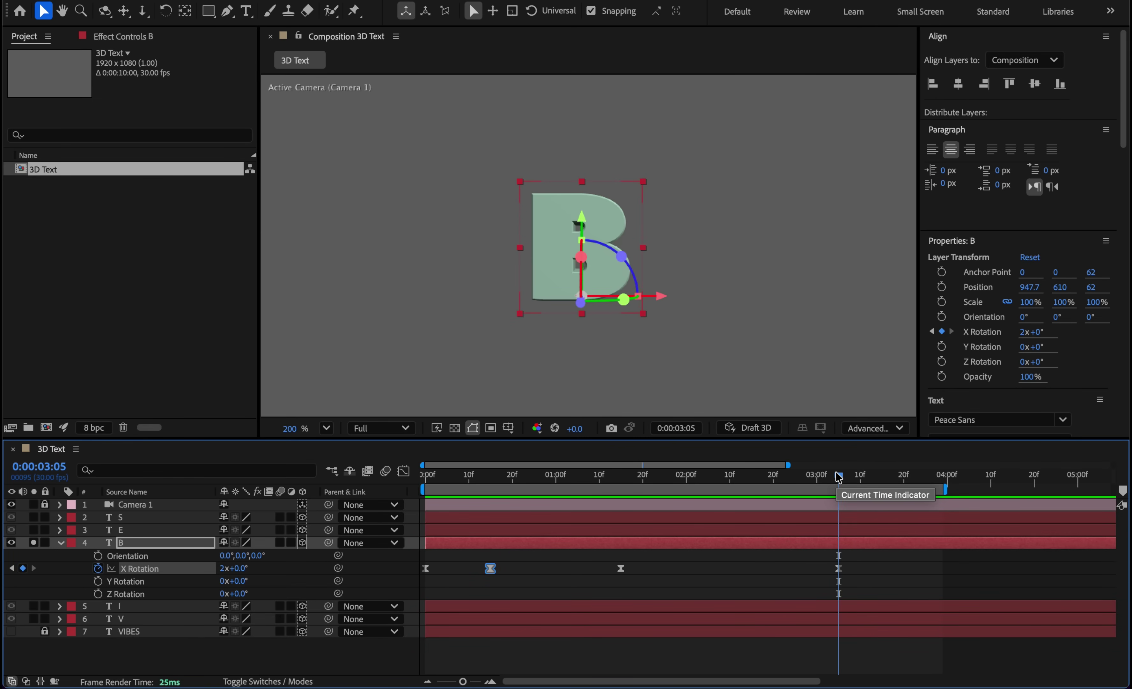
key(super+shift+Right)
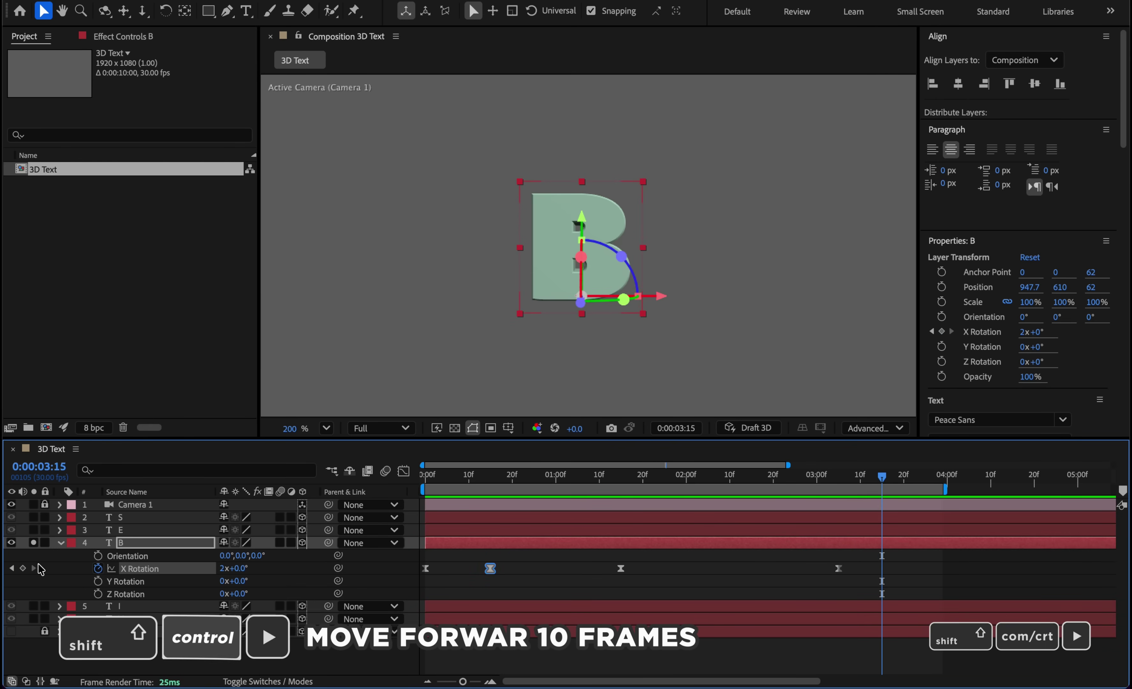
drag(879, 477, 839, 477)
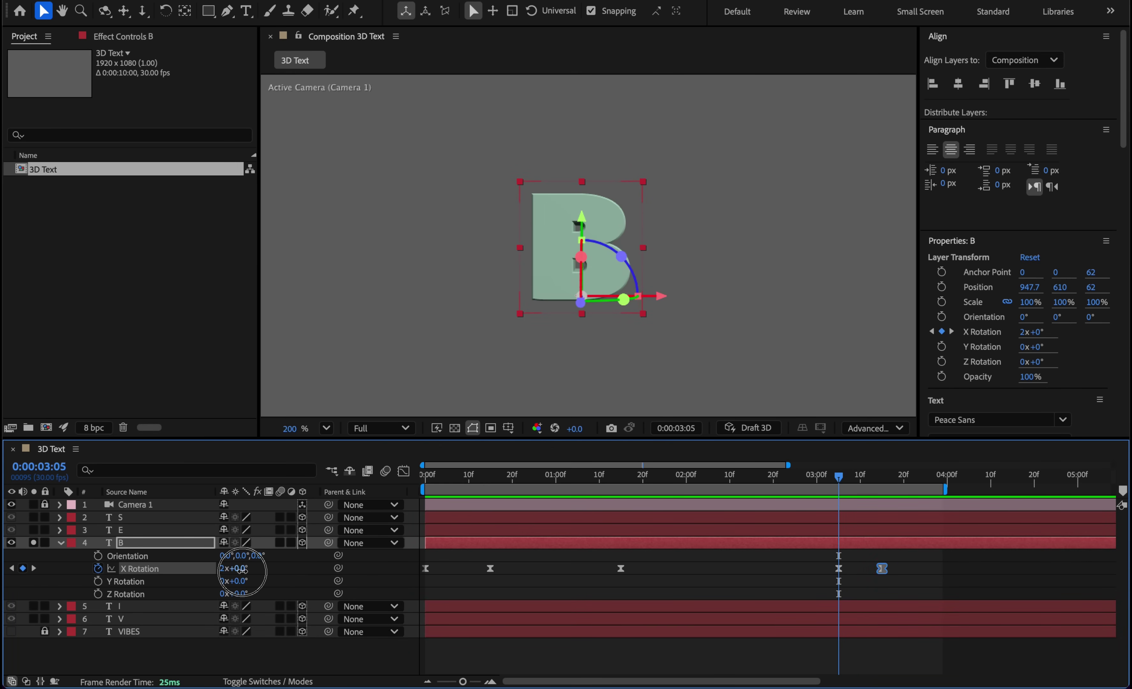
drag(241, 569, 253, 578)
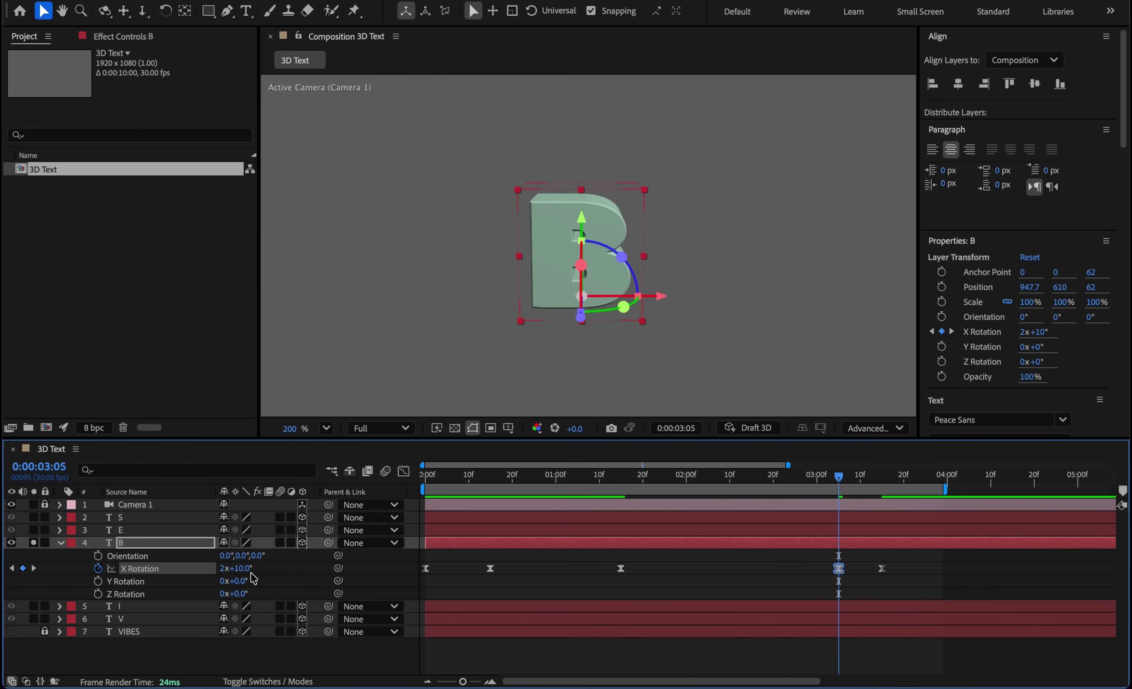
click(290, 581)
Ease out of the 3:05 overshoot and into the final keyframe (about 51% influence), then preview.
click(839, 569)
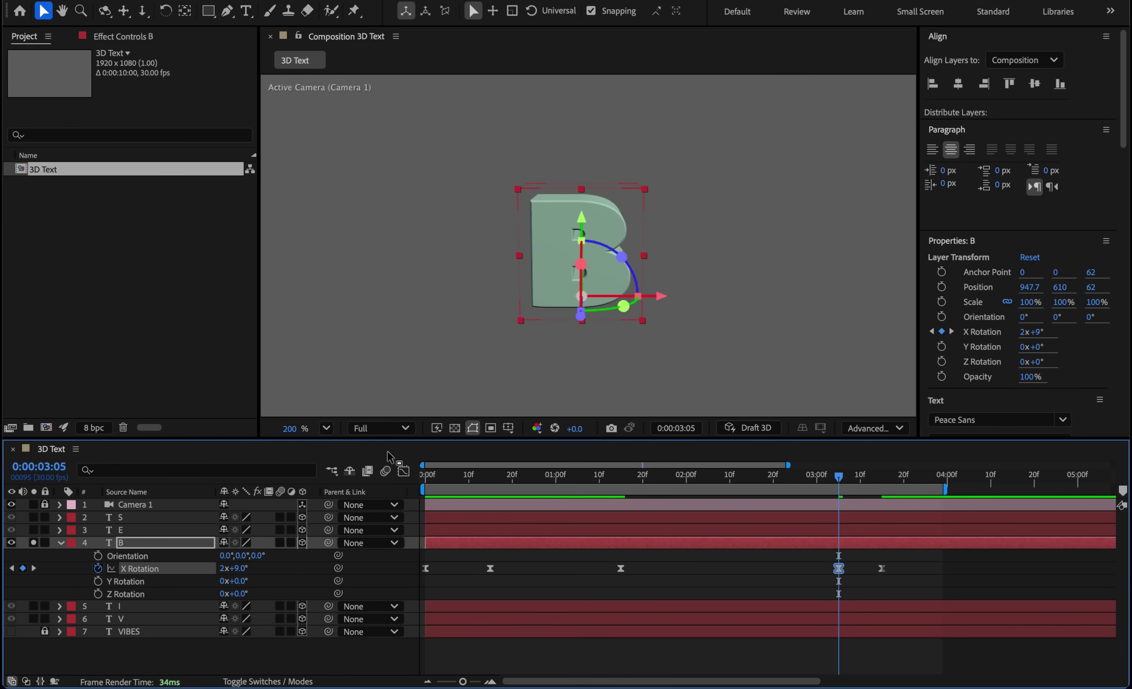
click(404, 471)
scroll(691, 559, up, 5)
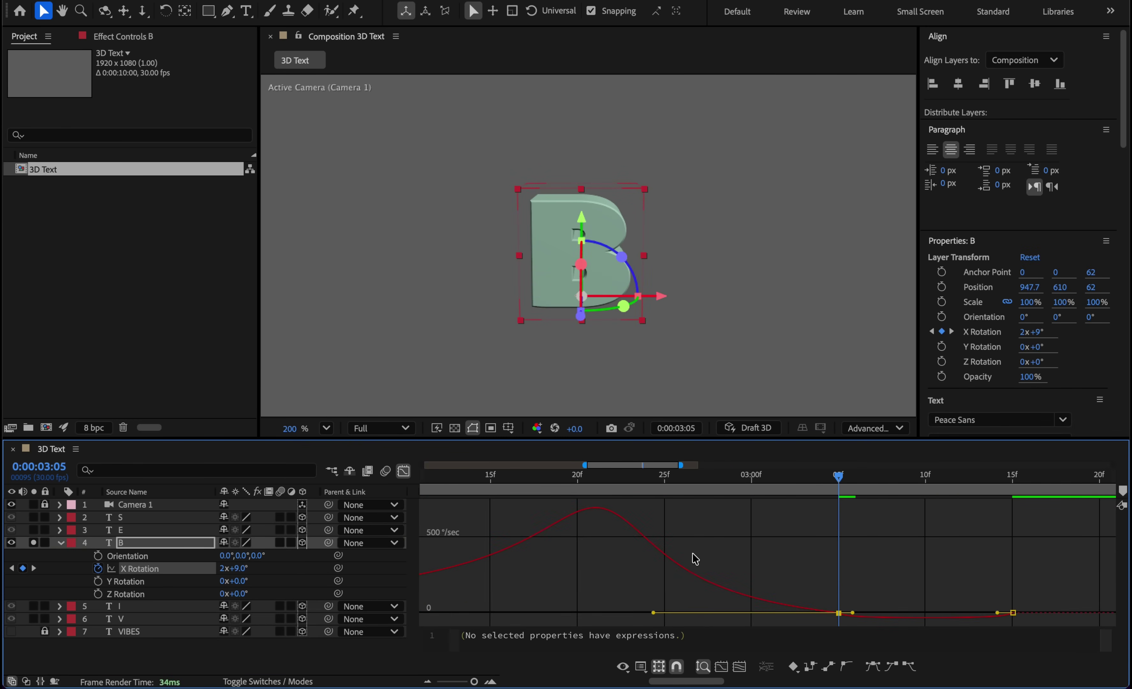
drag(854, 616, 872, 621)
drag(998, 613, 959, 609)
click(404, 471)
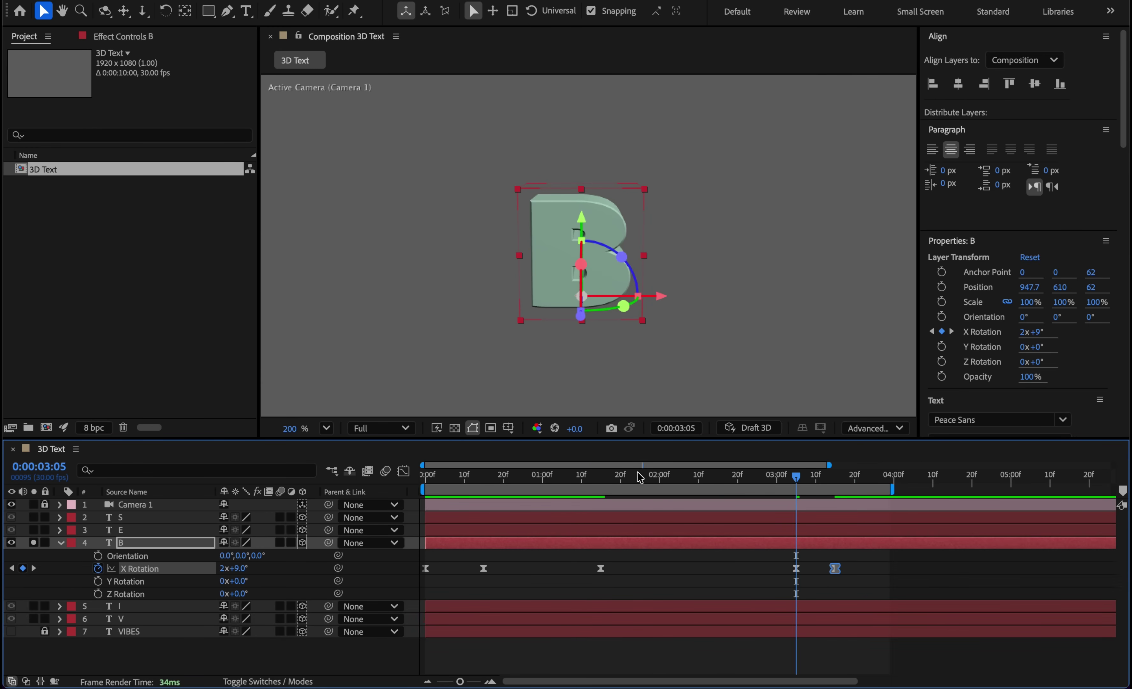
key(Home)
key(space)
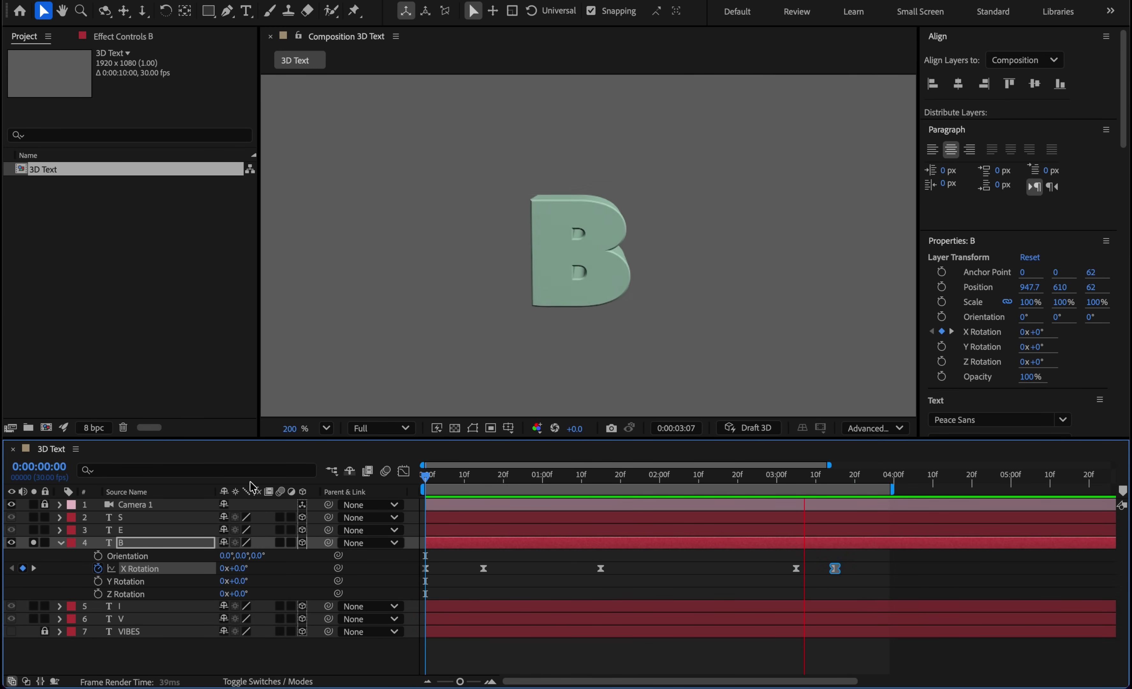
At 17 frames, split B's Position into separate X, Y and Z dimensions.
click(468, 478)
drag(468, 478, 492, 483)
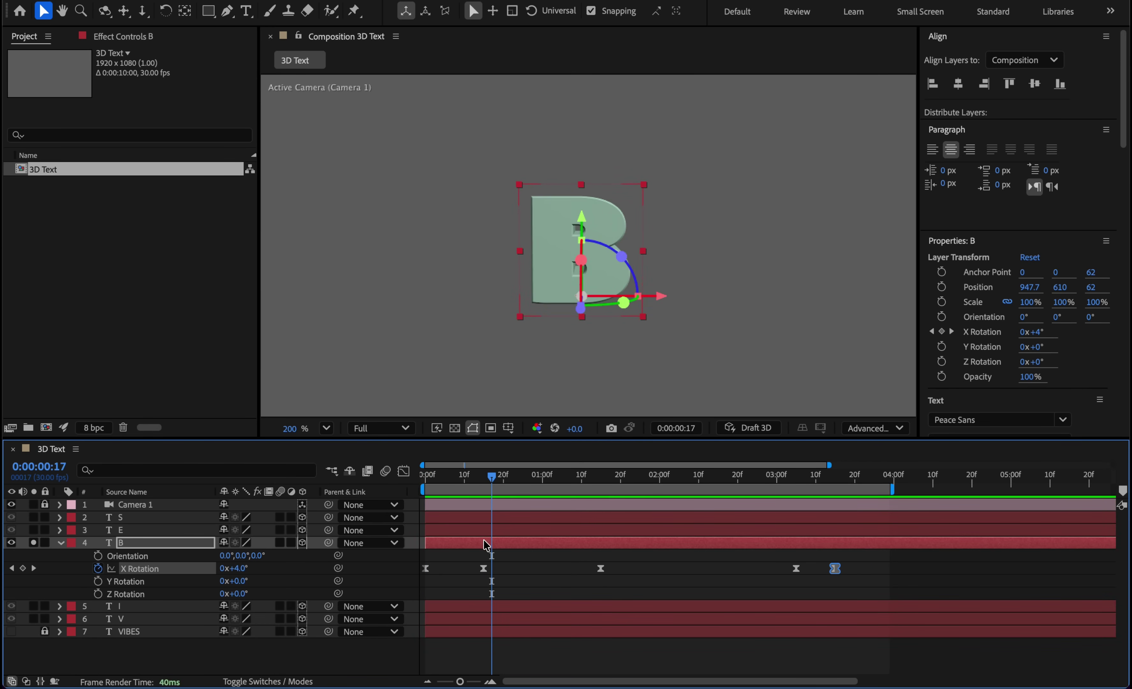
key(p)
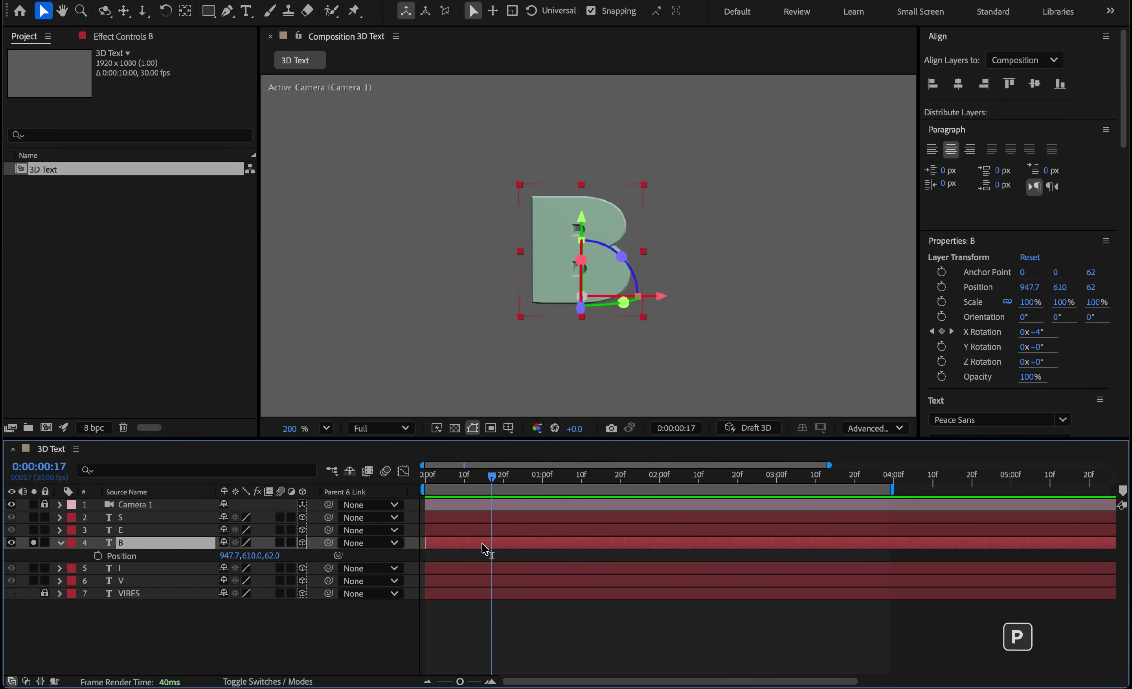
click(185, 554)
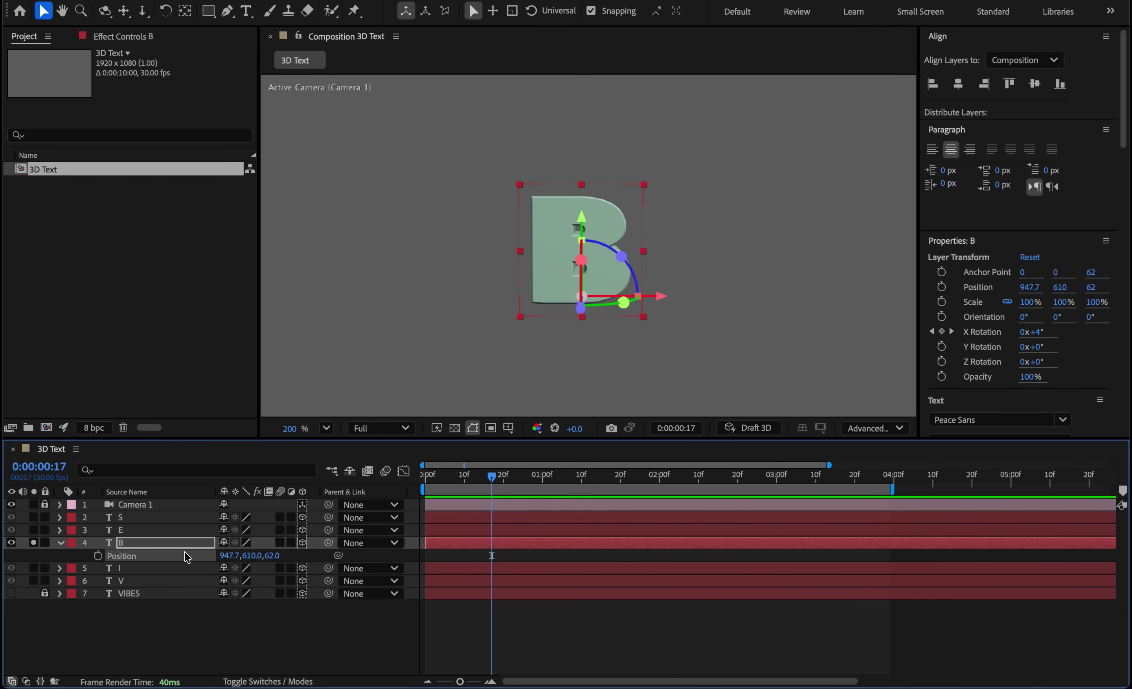
right_click(183, 552)
click(245, 481)
click(288, 568)
Keyframe B's Z Position at 62, then drag it to about -305 at 1:12.
drag(228, 583, 205, 565)
key(ctrl+z)
key(ctrl+z)
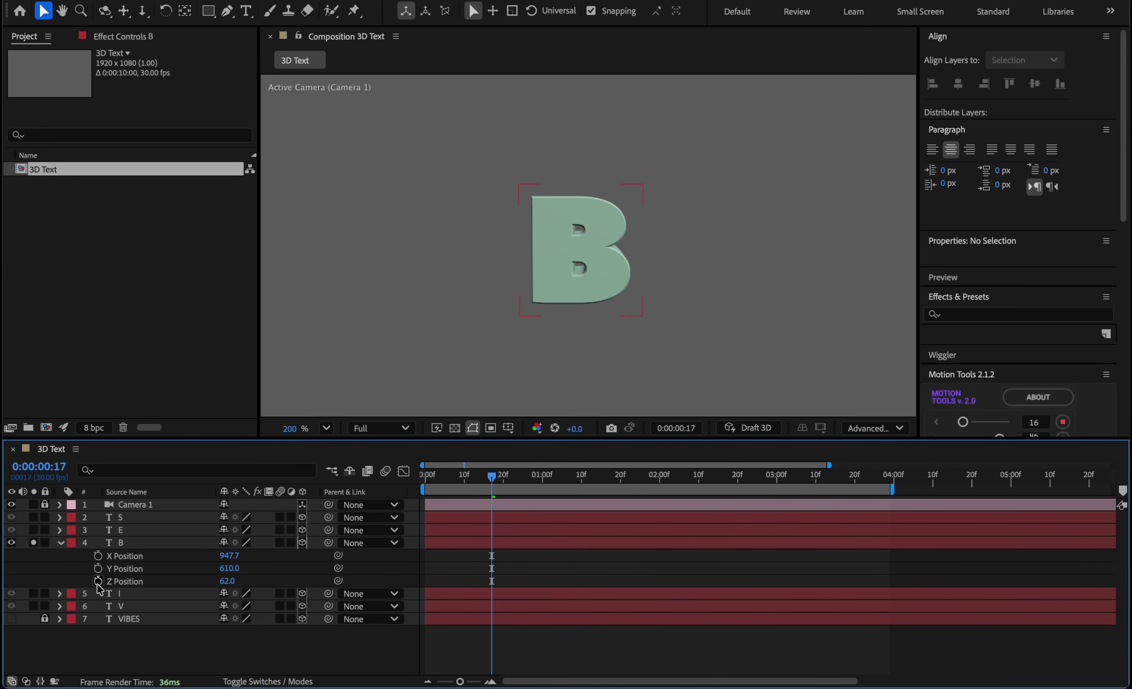
click(98, 581)
drag(500, 478, 591, 491)
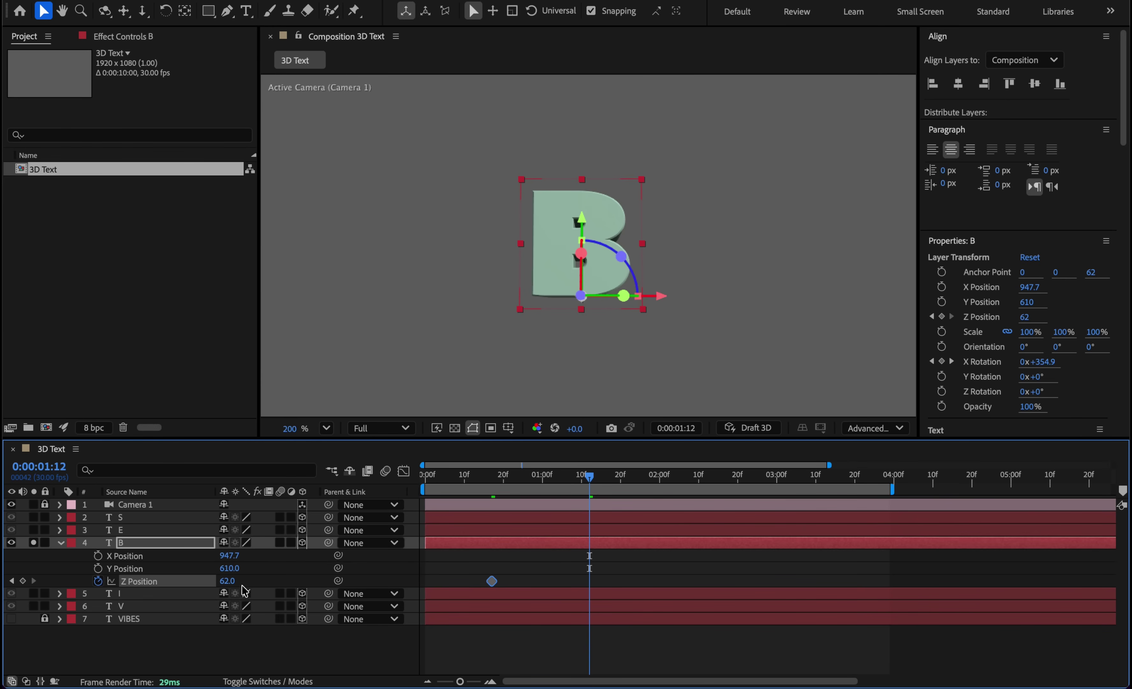
drag(226, 582, 7, 587)
drag(230, 580, 195, 575)
Ease strongly into B's second Z Position keyframe in the speed graph.
drag(618, 573, 472, 594)
click(402, 471)
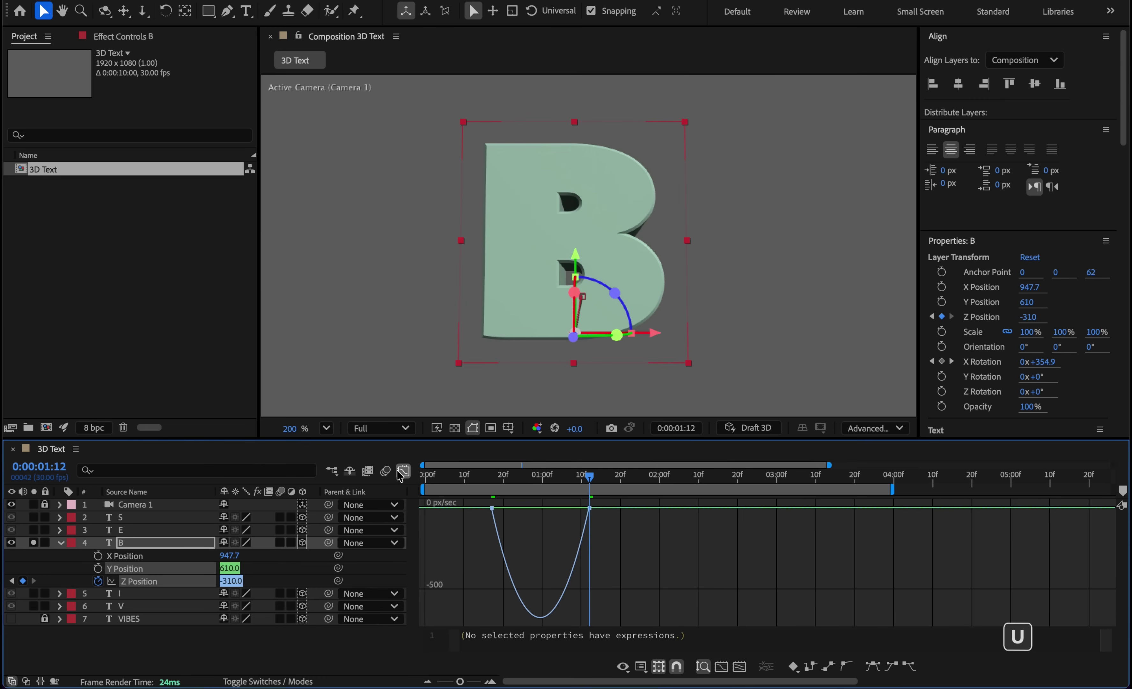
drag(531, 504, 473, 508)
key(equal)
scroll(464, 527, left, 3)
drag(617, 509, 573, 510)
drag(492, 478, 478, 478)
click(404, 471)
Preview B's animation from frame 0, then move the time to about 2:22.
key(minus)
key(minus)
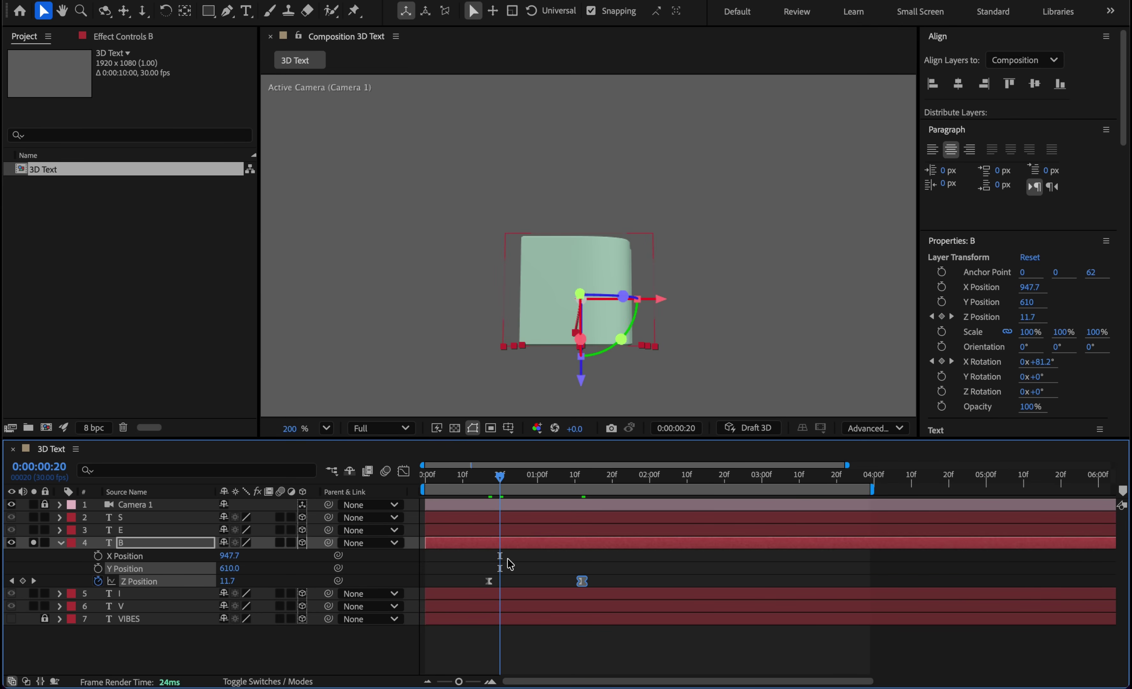
key(u)
drag(500, 476, 395, 474)
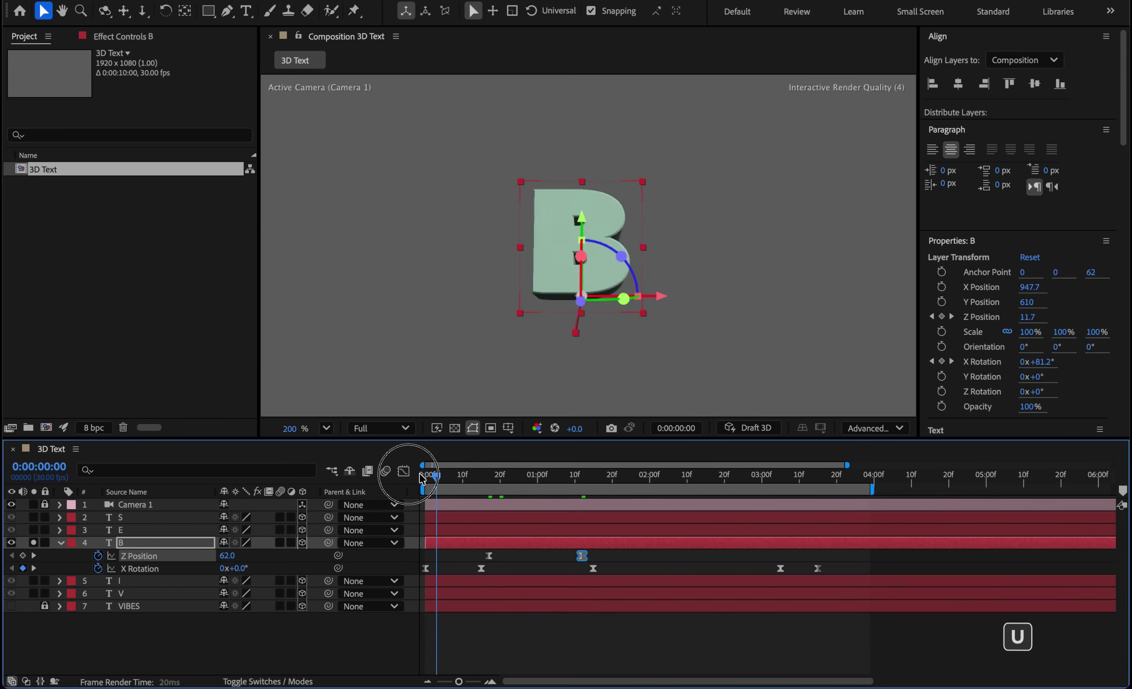
key(space)
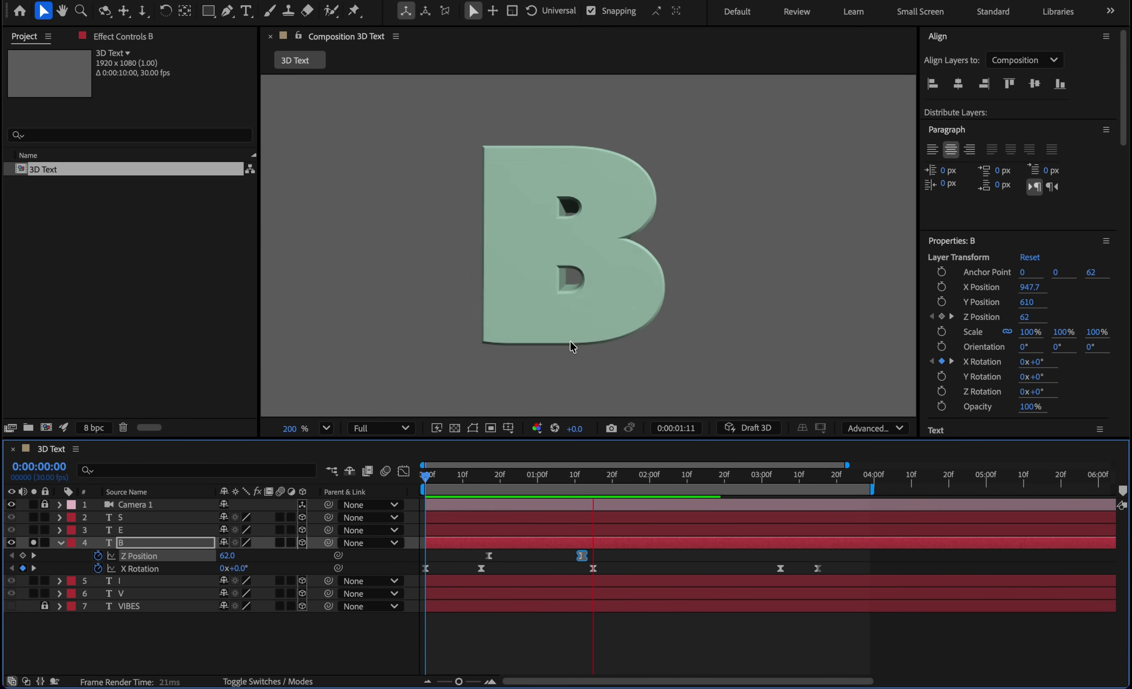
key(space)
key(shift+question)
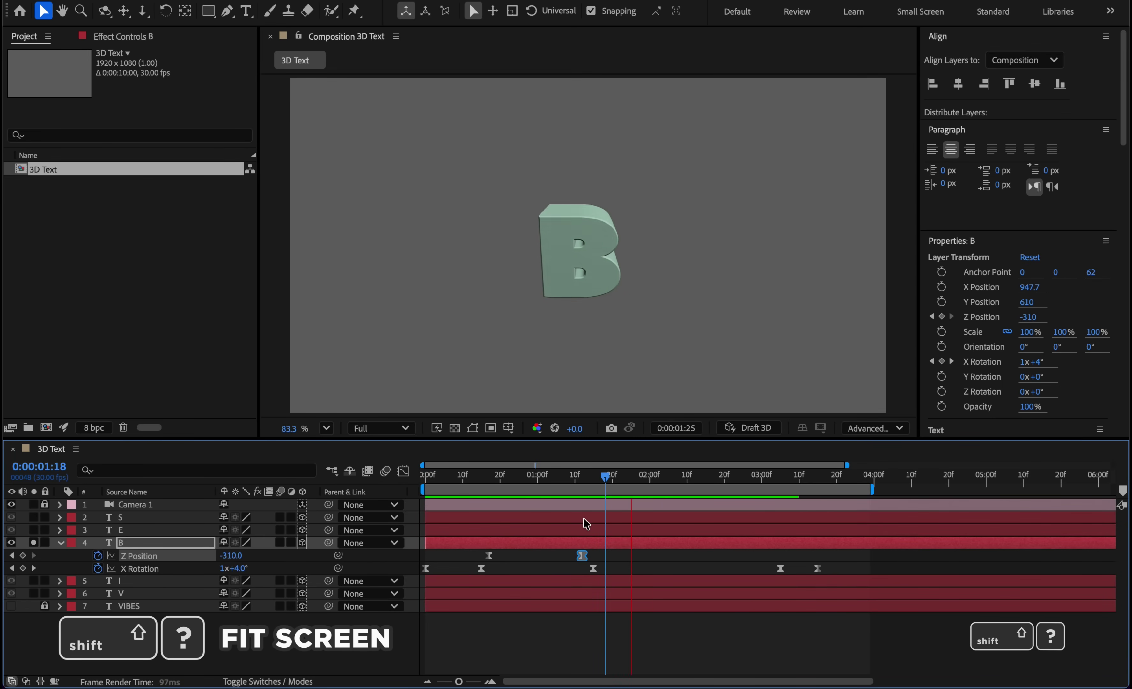
click(748, 478)
mouse_move(748, 478)
mouse_down()
mouse_move(715, 479)
mouse_move(782, 481)
mouse_move(731, 478)
mouse_up()
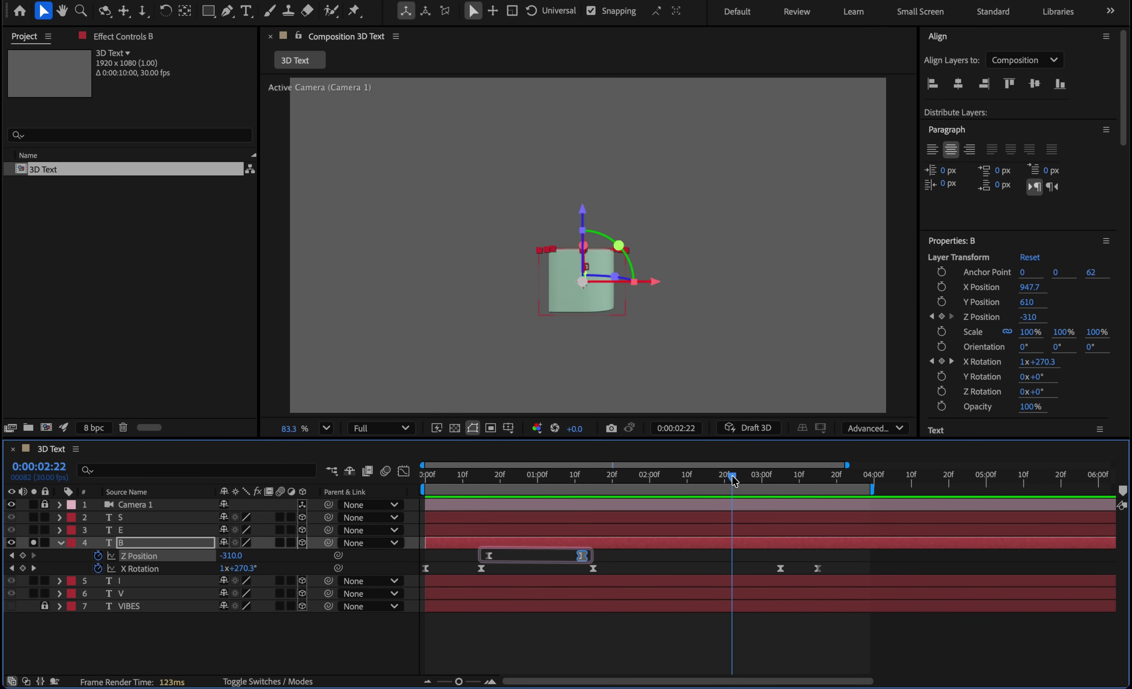
Copy both Z Position keyframes and paste them at 2:22, shifted one frame earlier.
click(609, 553)
drag(607, 550, 480, 563)
key(ctrl+c)
key(ctrl+v)
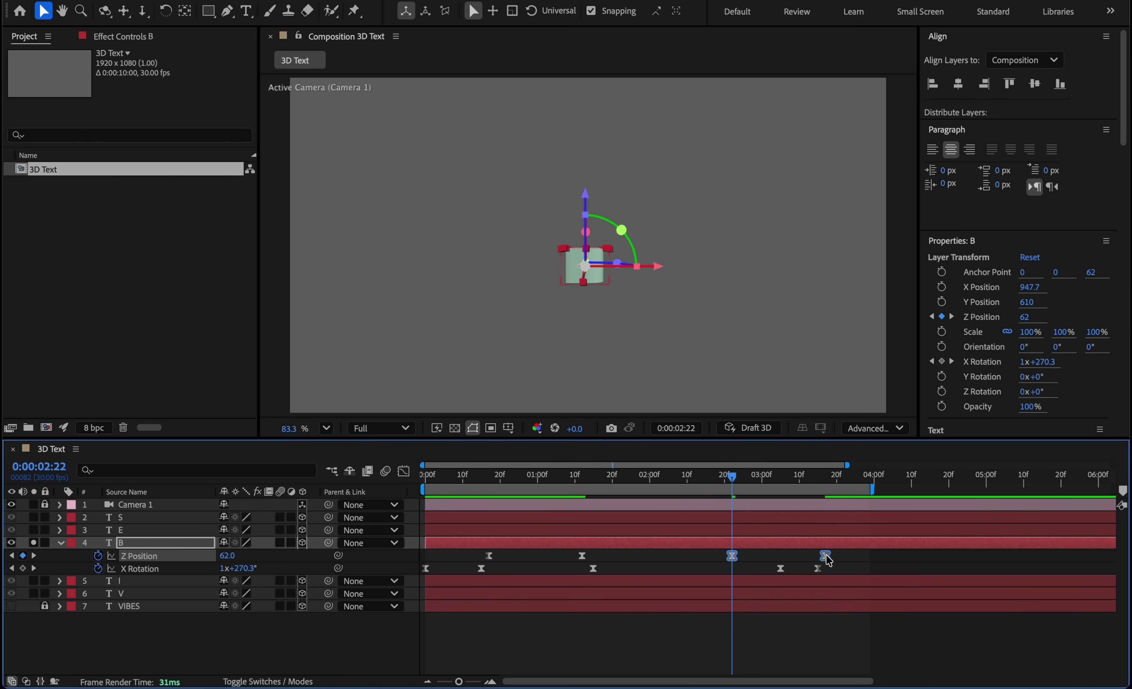
drag(828, 560, 813, 558)
drag(732, 478, 673, 481)
Time-reverse the pasted Z Position keyframes and move one later to 0:00:02:27.
right_click(715, 560)
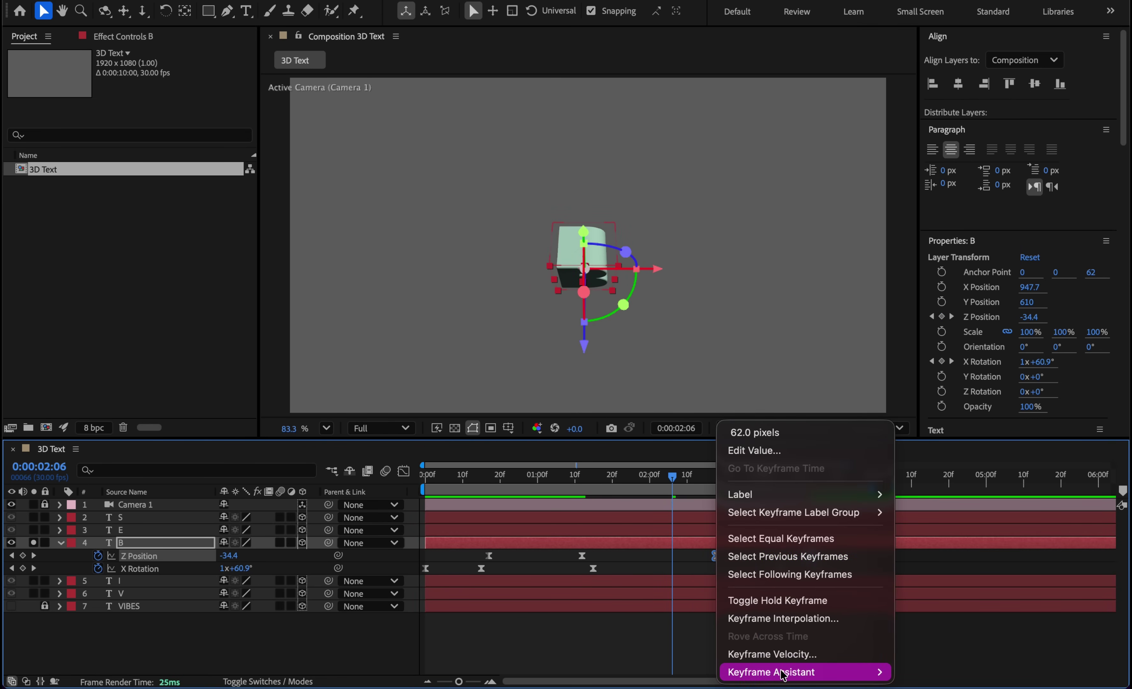
mouse_move(784, 674)
click(685, 676)
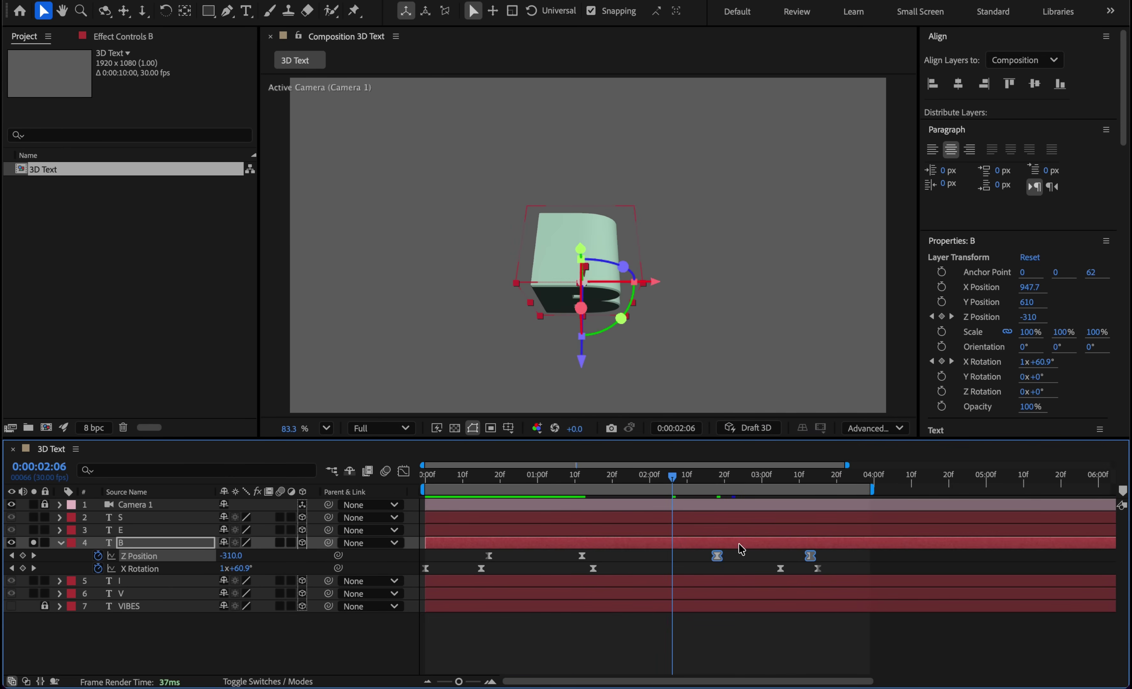
drag(686, 486, 766, 484)
click(745, 560)
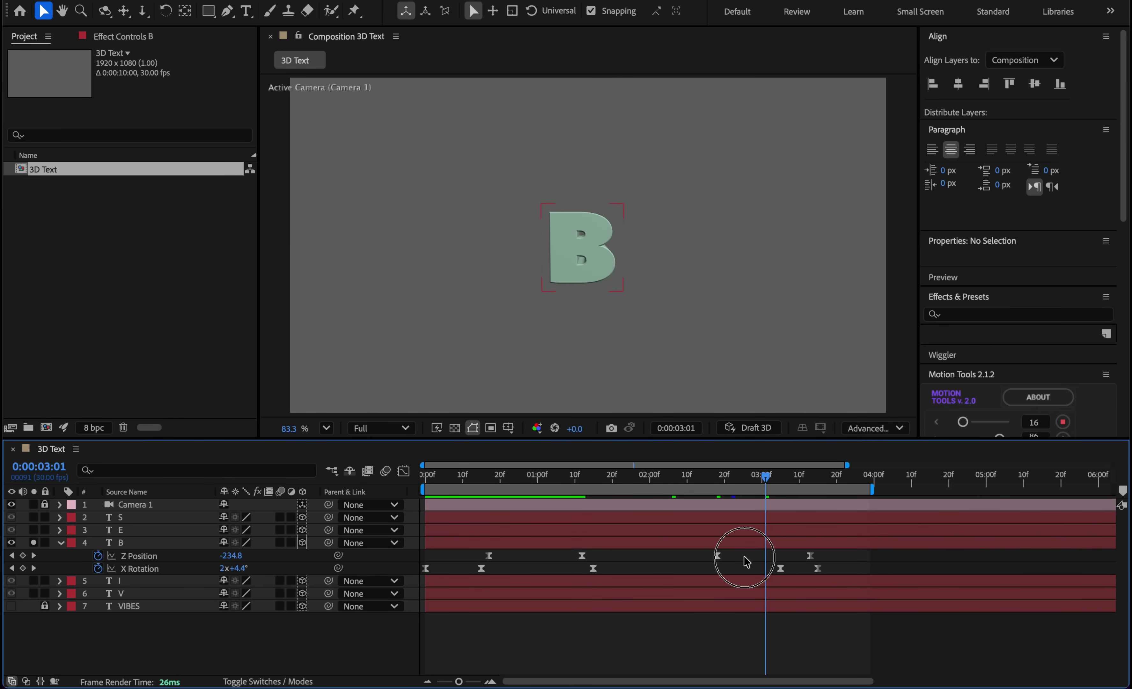
drag(717, 556, 751, 562)
drag(766, 476, 688, 480)
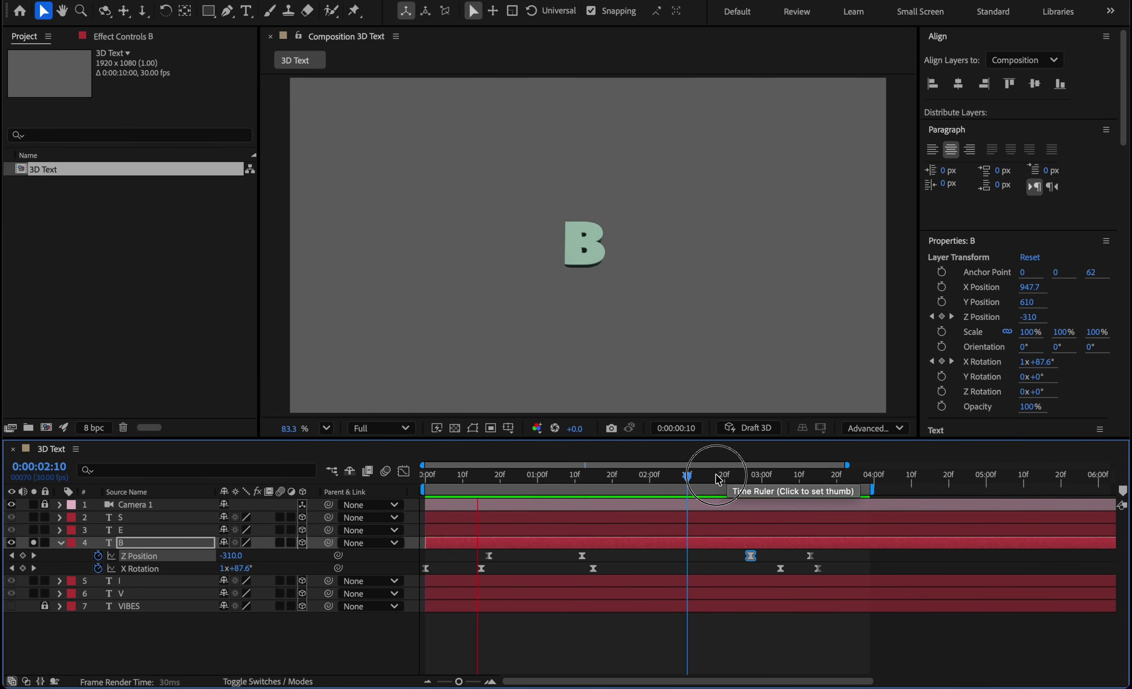
Extend the work area past 4 seconds, keyframe Z Position at 3:27, and set 91 at 3:13.
click(812, 490)
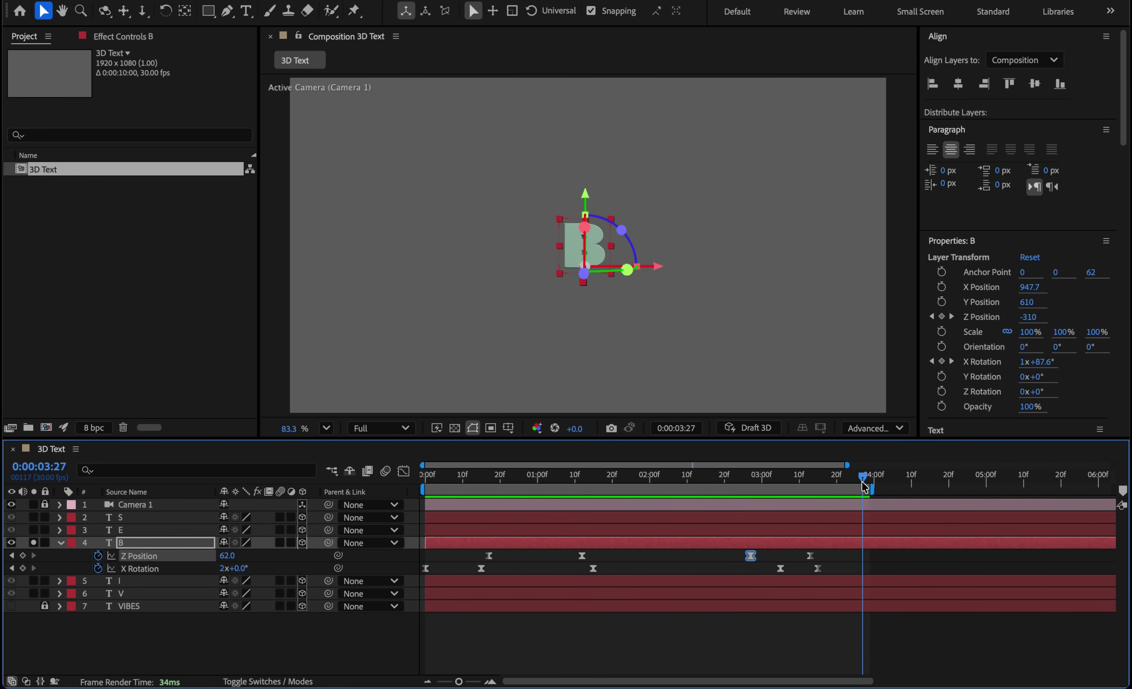
drag(868, 489, 886, 489)
click(23, 555)
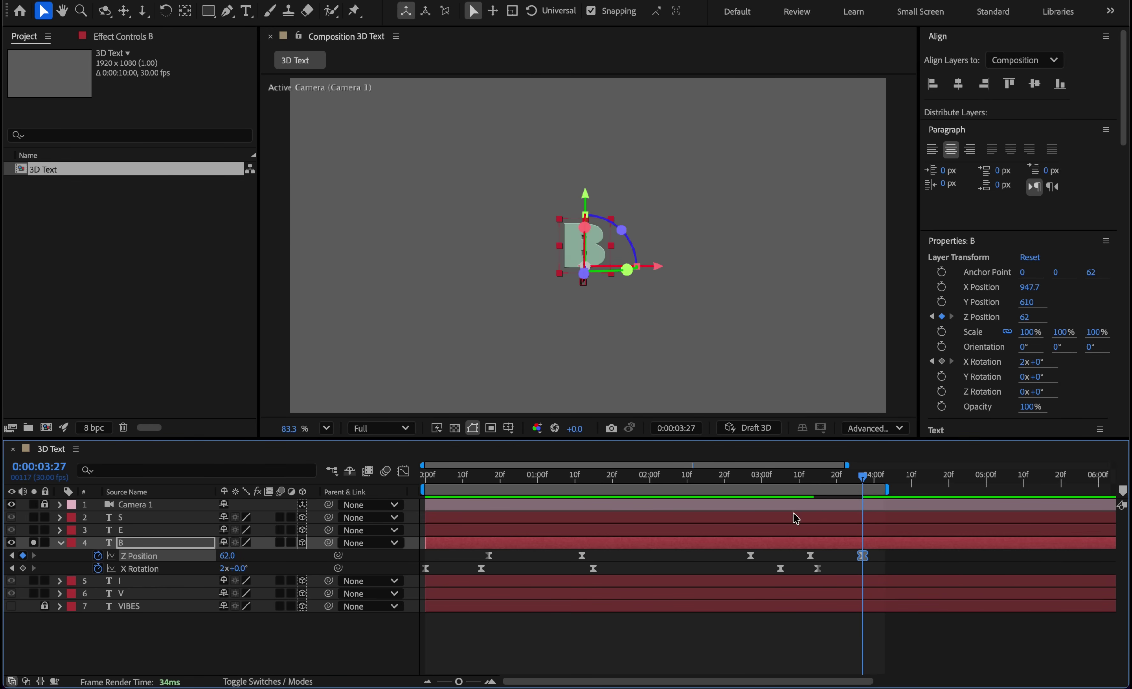
drag(861, 476, 809, 478)
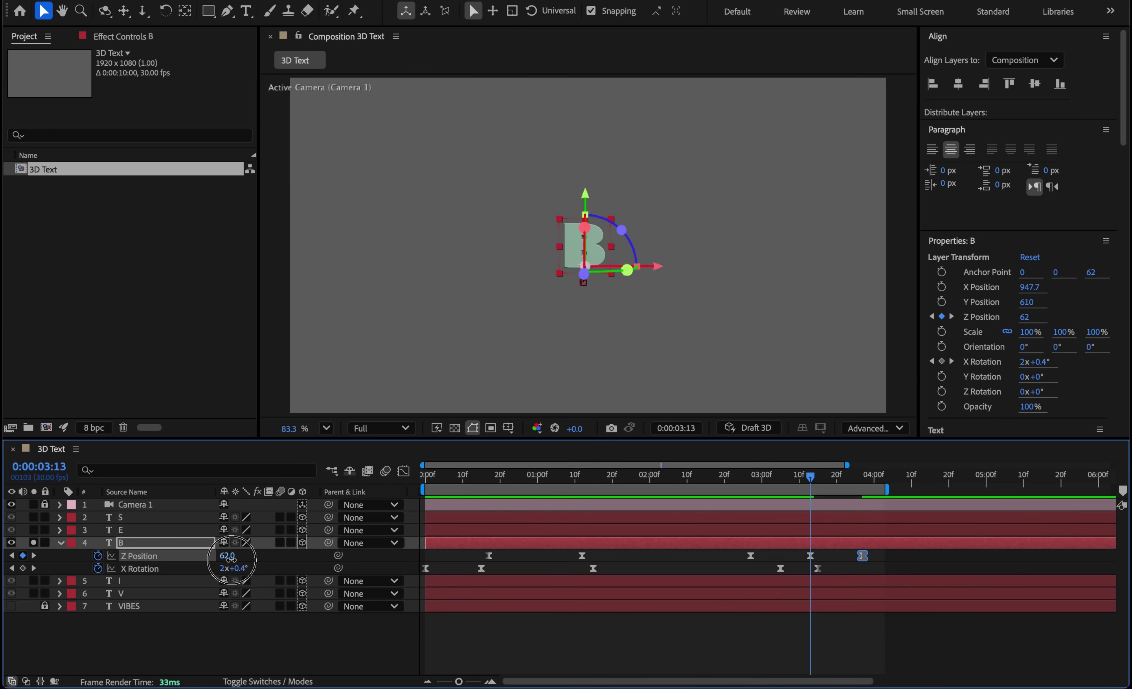
drag(231, 559, 249, 562)
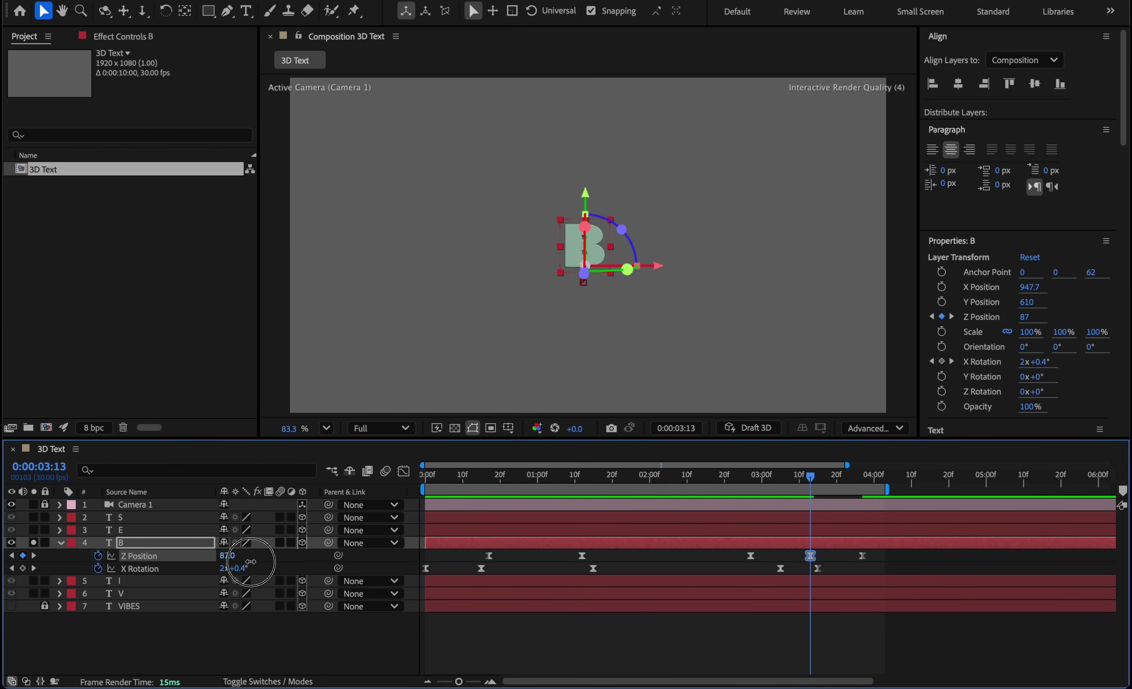
Retune the speed-curve influences of the 3:13 overshoot and the 3:27 settling keyframe.
click(404, 471)
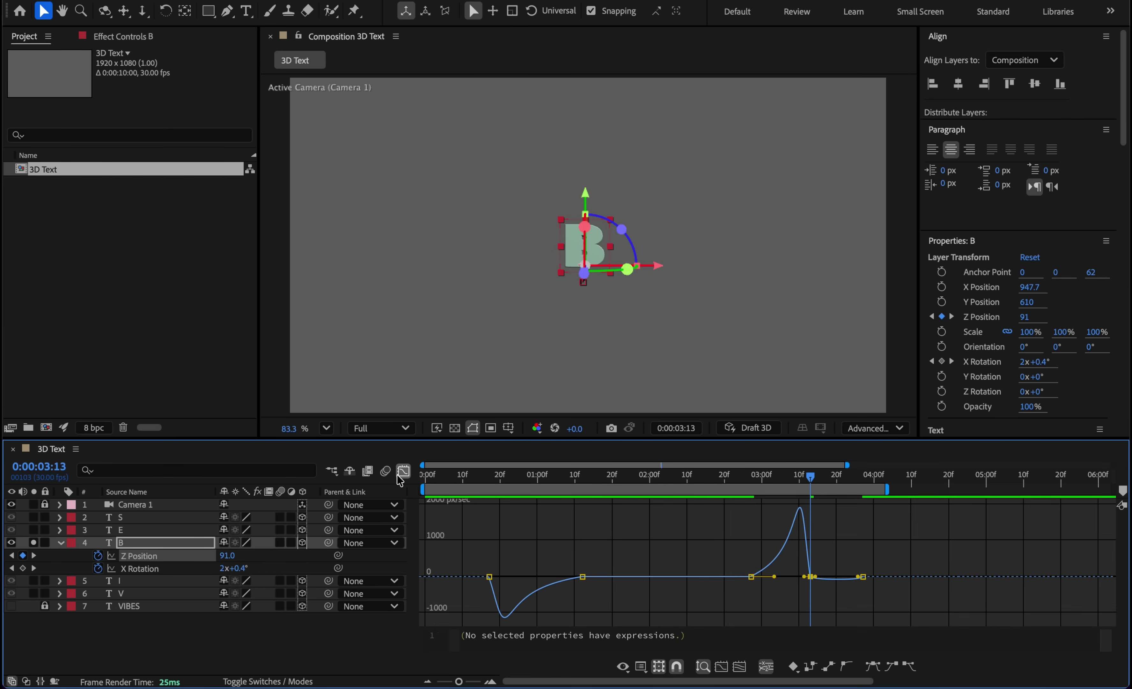
scroll(822, 574, up, 3)
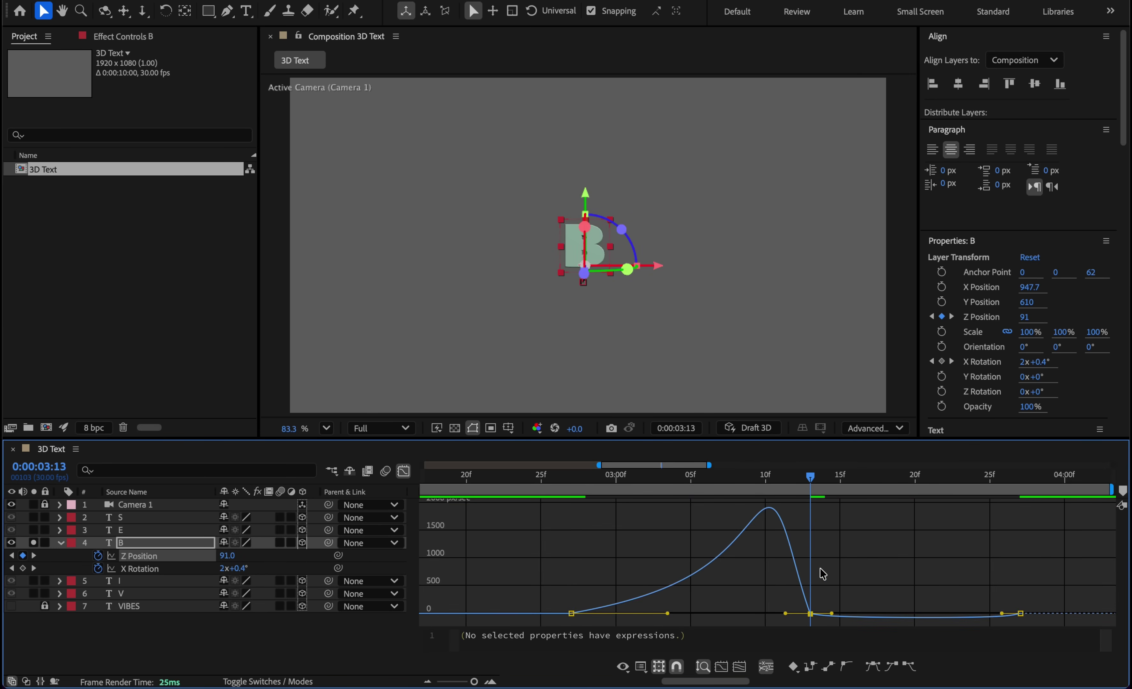
drag(832, 614, 833, 614)
drag(1003, 613, 935, 614)
Zoom the timeline out and preview B's flip from the start.
click(404, 471)
key(minus)
key(minus)
key(minus)
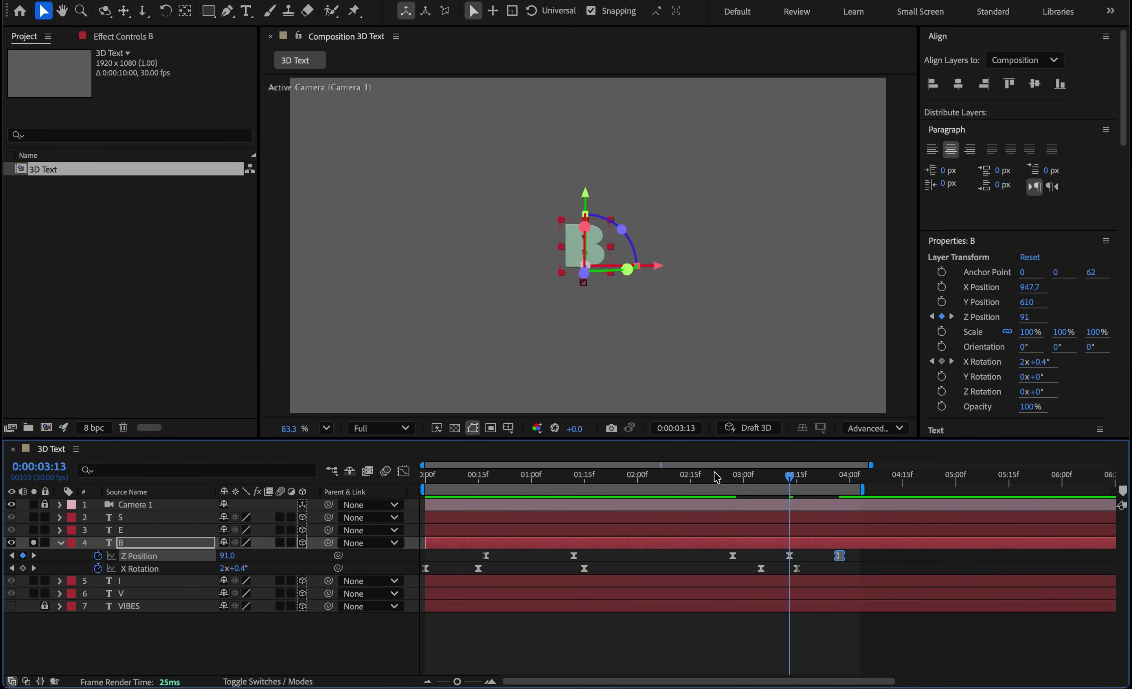
key(Home)
key(space)
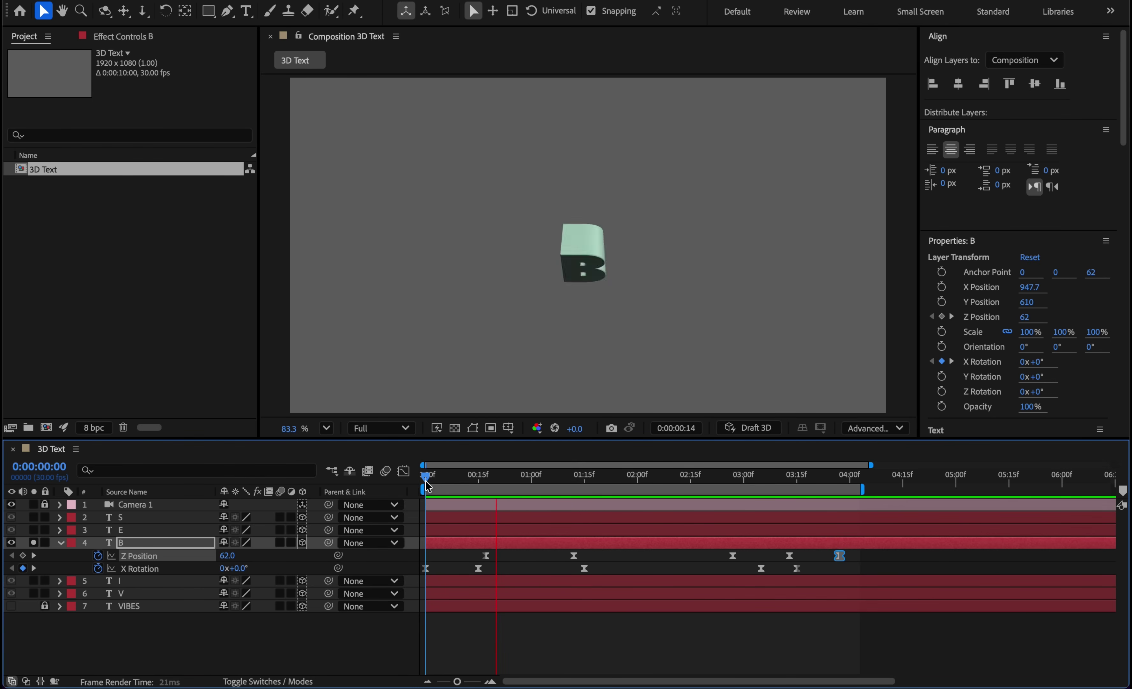
click(412, 471)
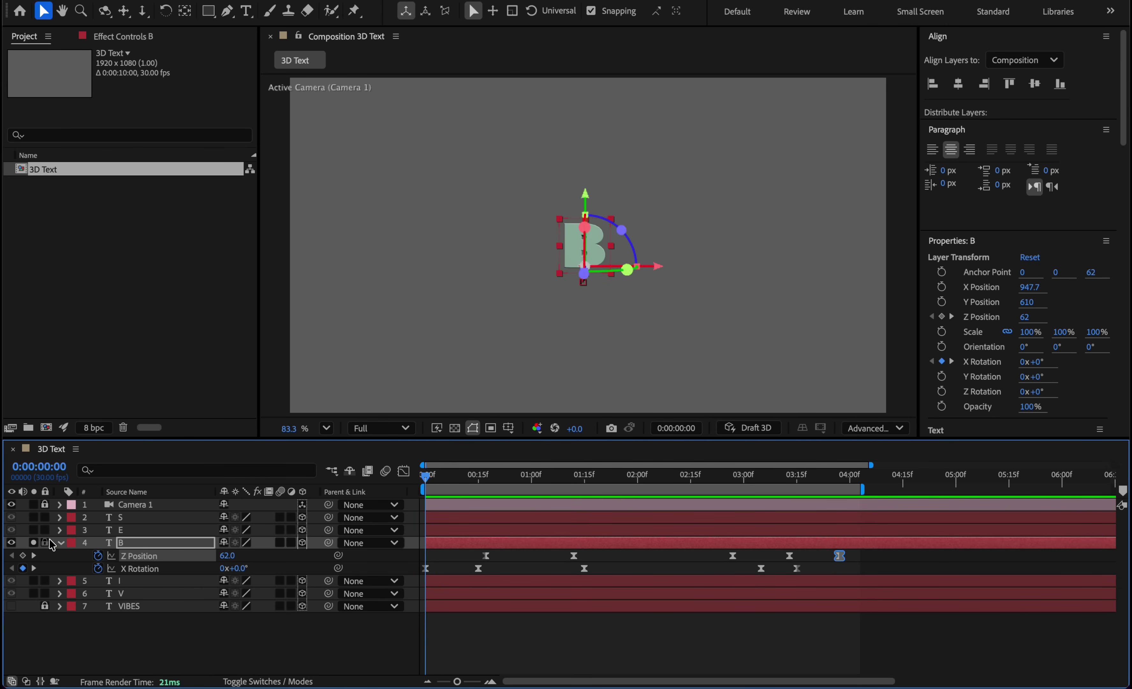
Copy B's Z Position and X Rotation keyframes onto all five letter layers and preview.
click(34, 543)
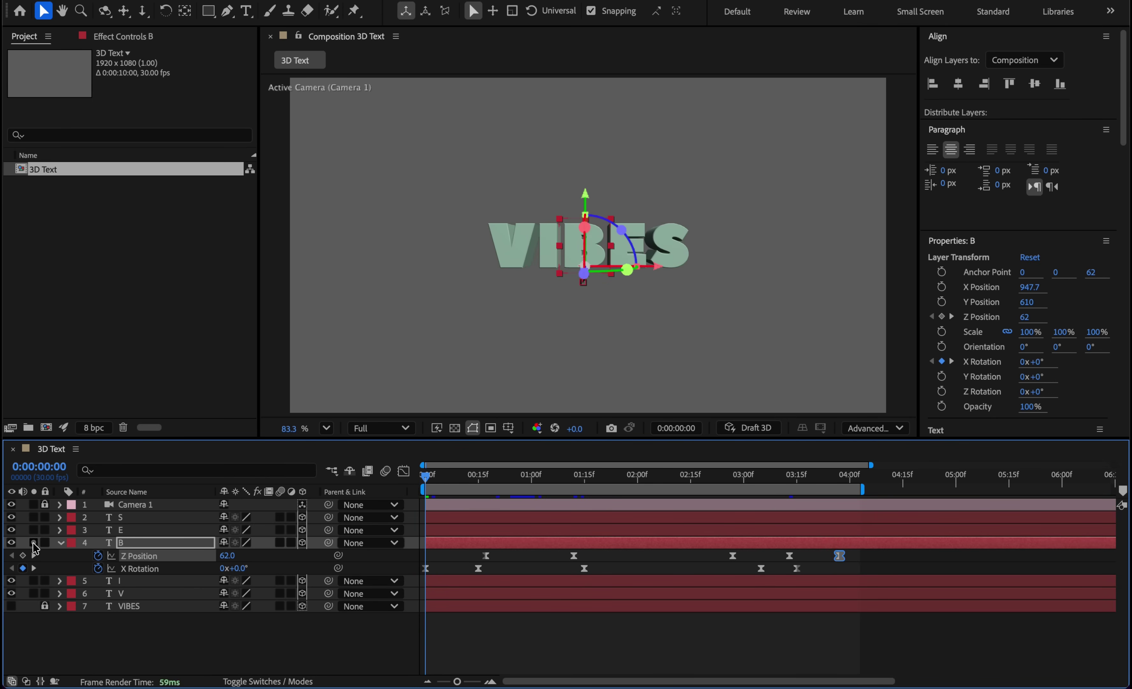
click(135, 559)
ctrl+click(147, 570)
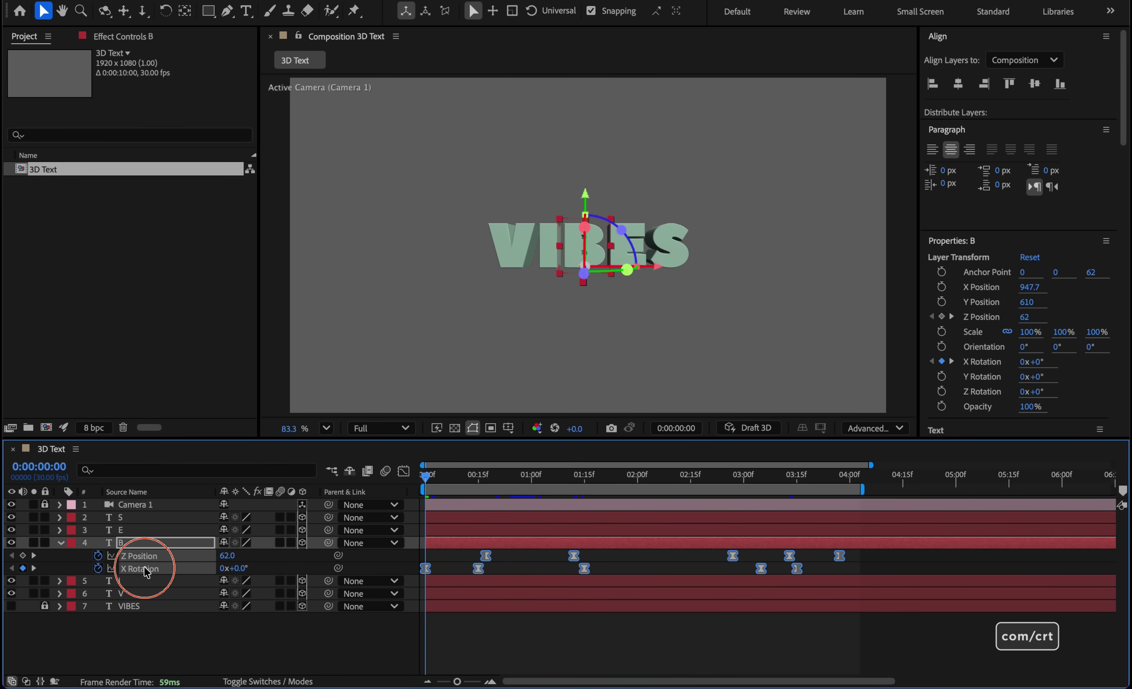
key(ctrl+c)
key(ctrl+a)
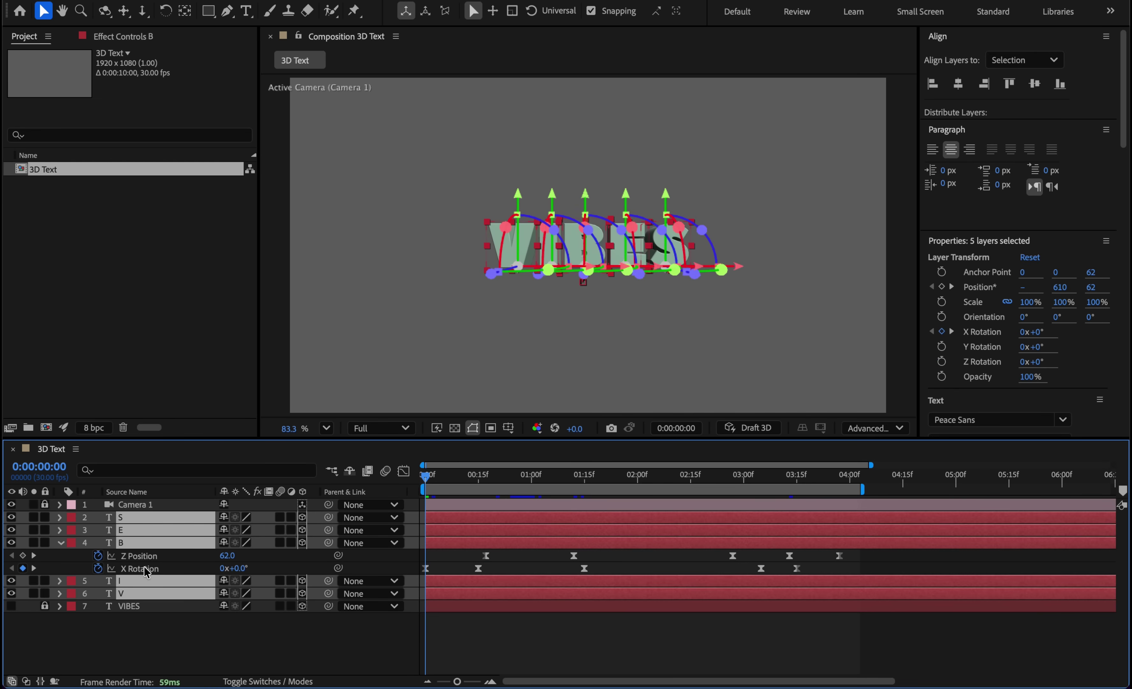
key(ctrl+v)
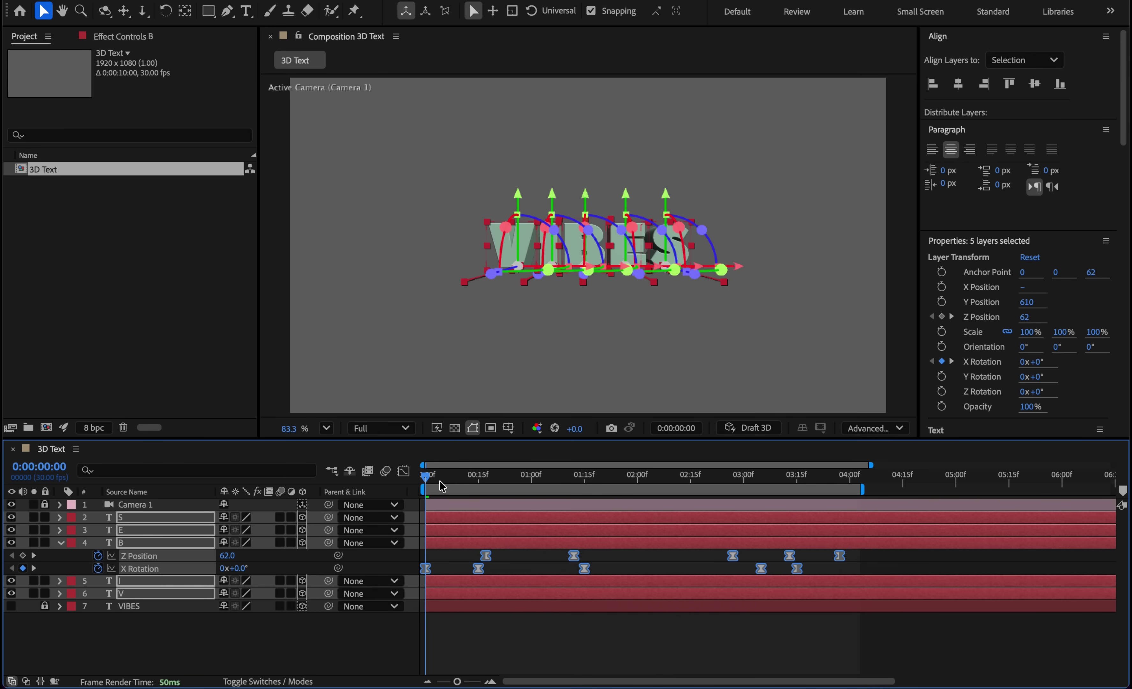
key(space)
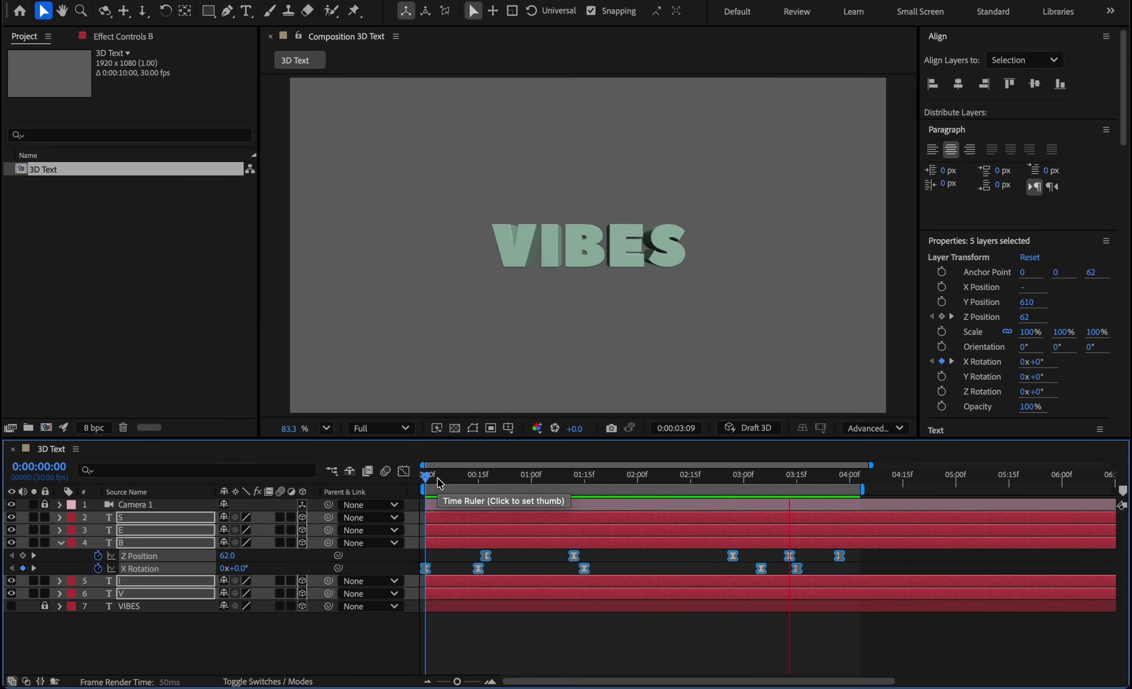
Add Source Text keyframes on all five letter layers at 0:00:00:19, the edge-on mid-flip frame.
drag(440, 483, 496, 483)
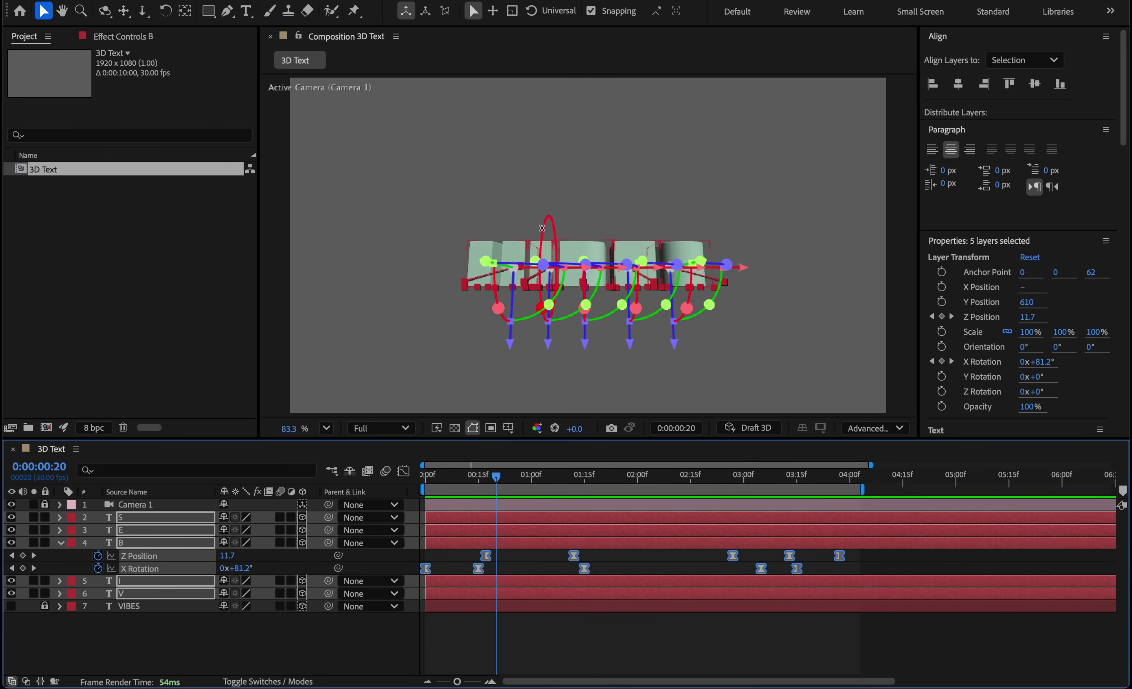
scroll(486, 299, up, 3)
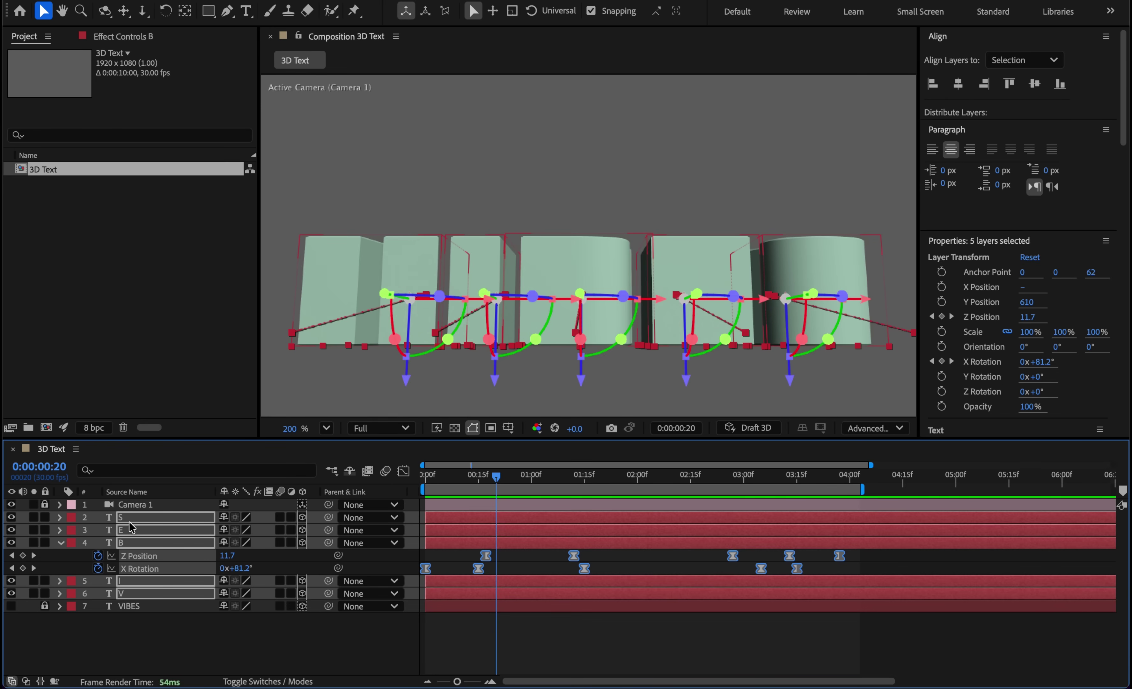
key(ctrl+Left)
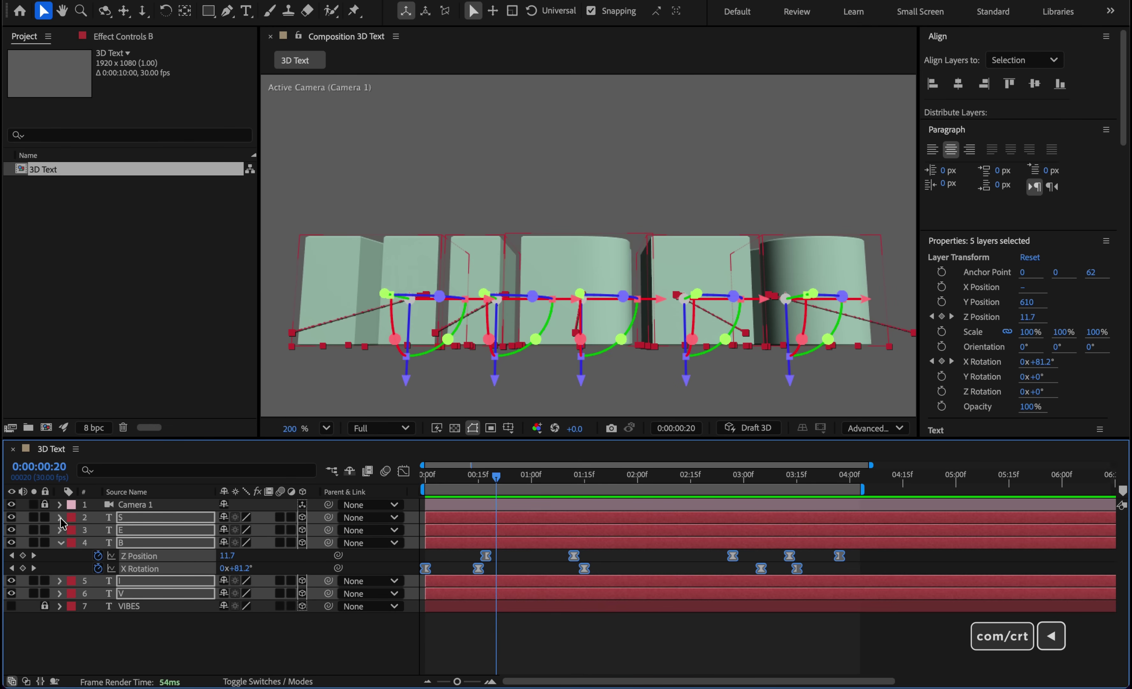
key(ctrl+Left)
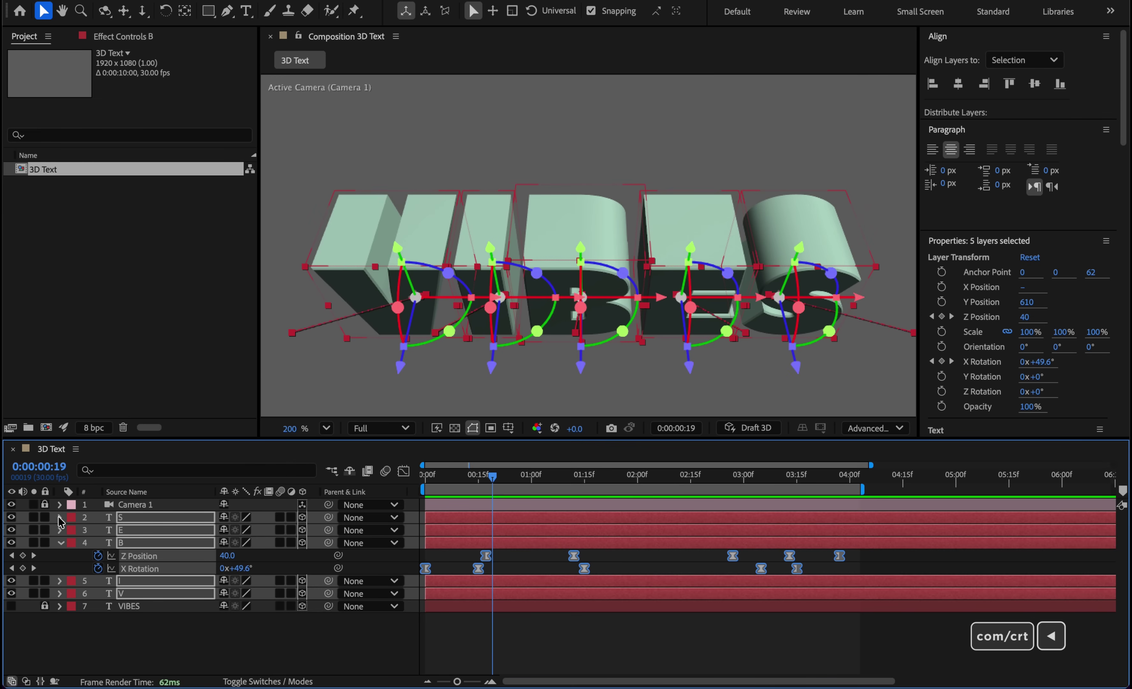
click(59, 517)
click(73, 530)
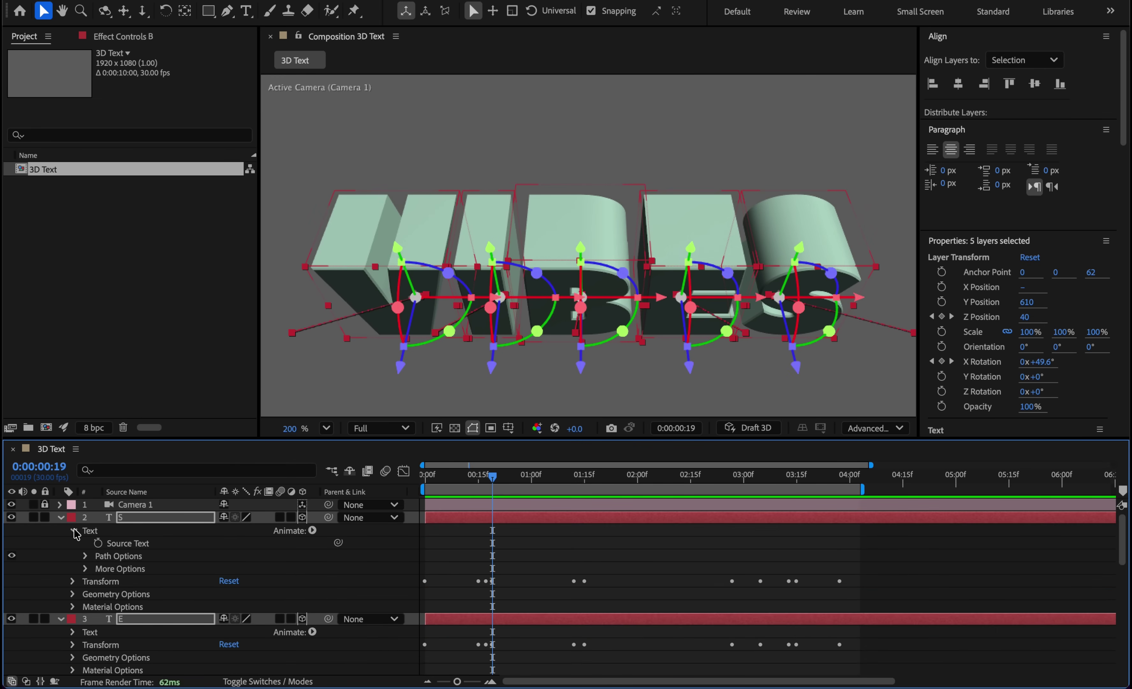
click(99, 544)
key(u)
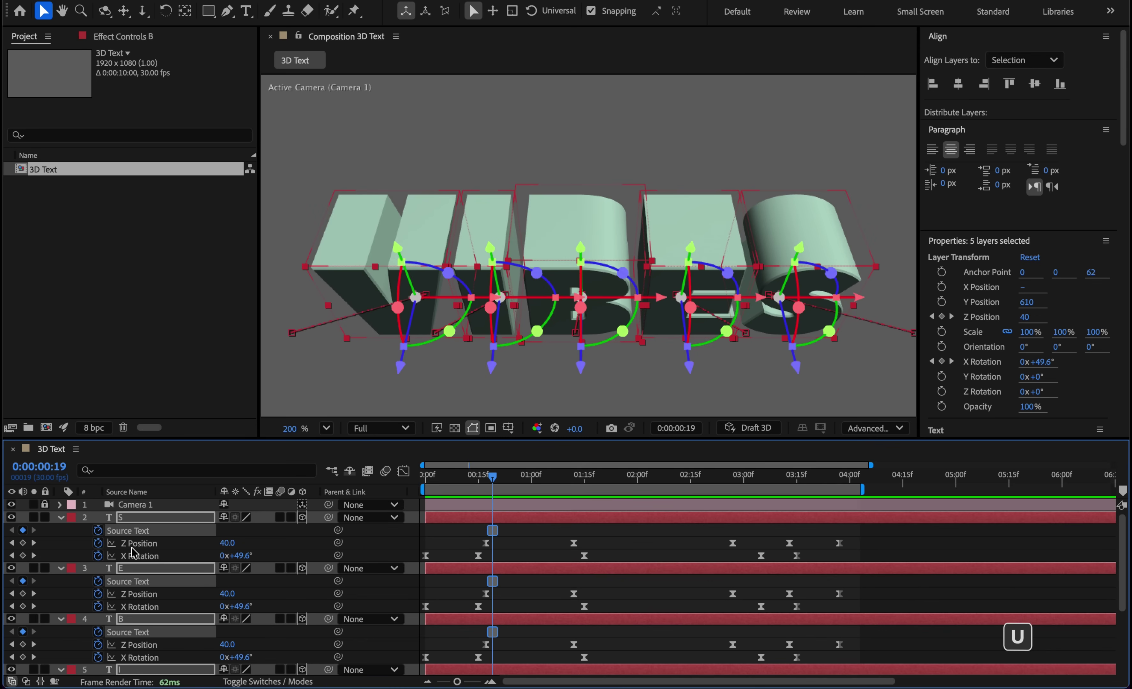
key(ctrl+Right)
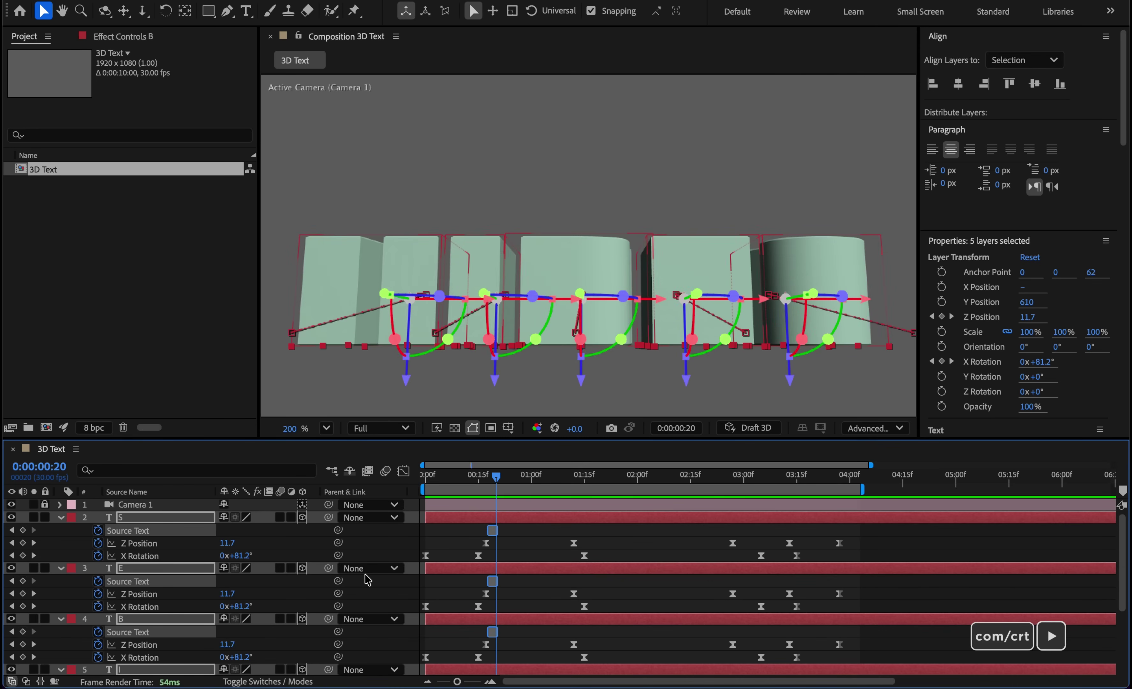
scroll(678, 283, down, 5)
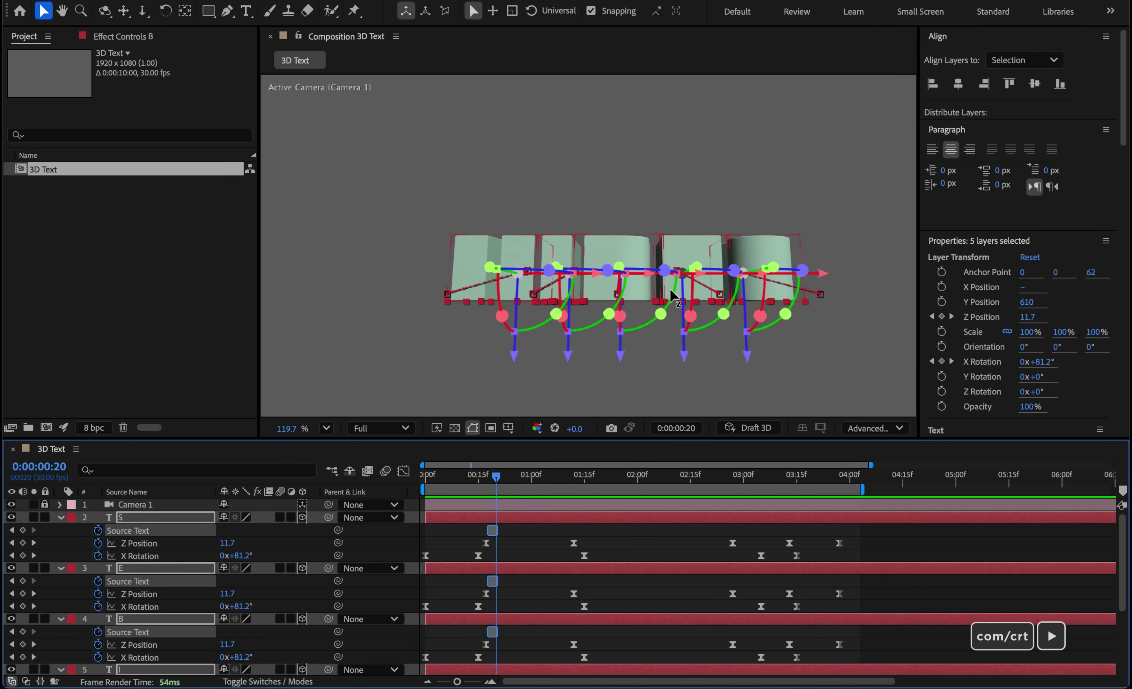
scroll(464, 564, down, 3)
Retype the V, I and B letters' text as U, U and S.
key(ctrl+shift+a)
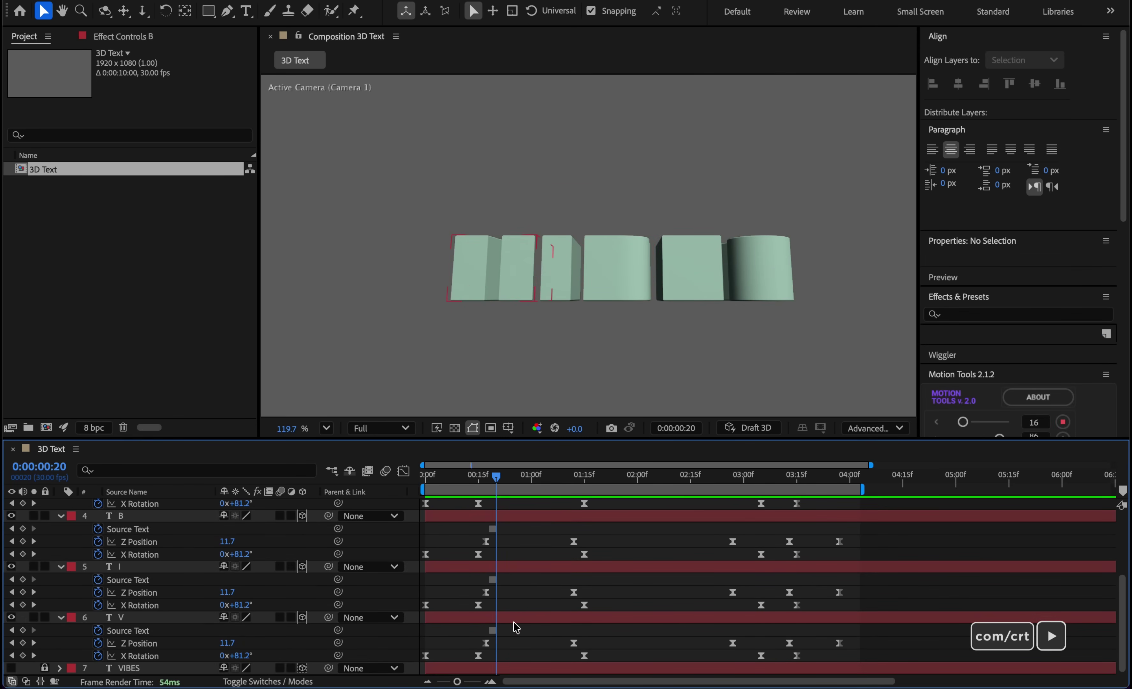
double_click(514, 617)
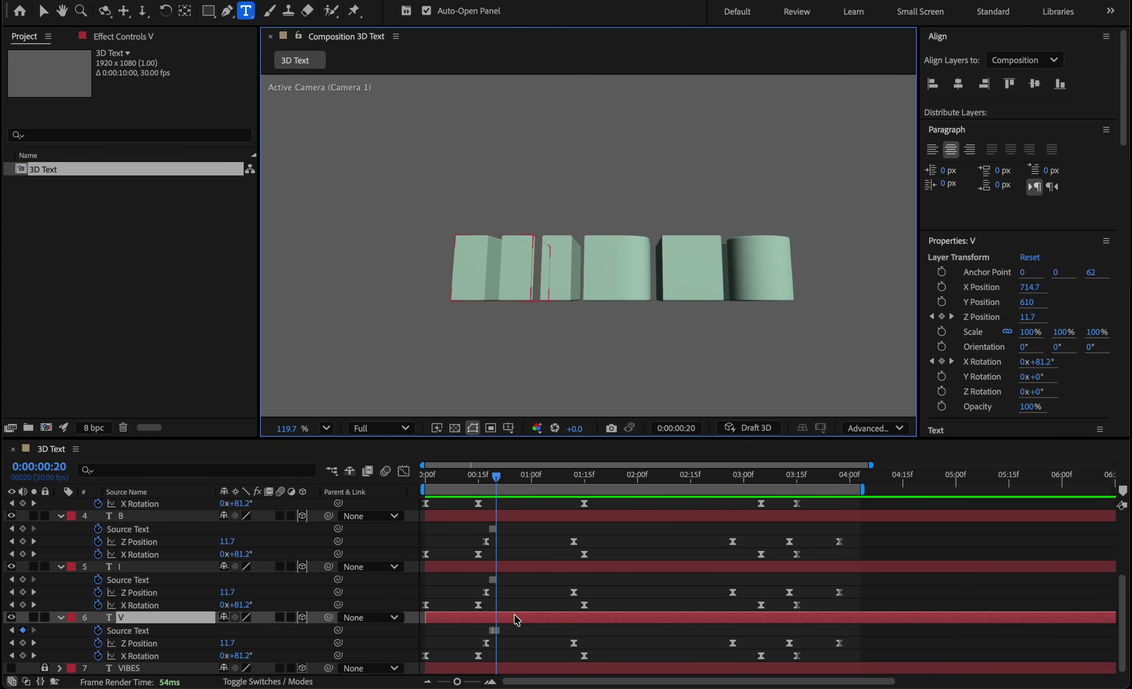
text(U)
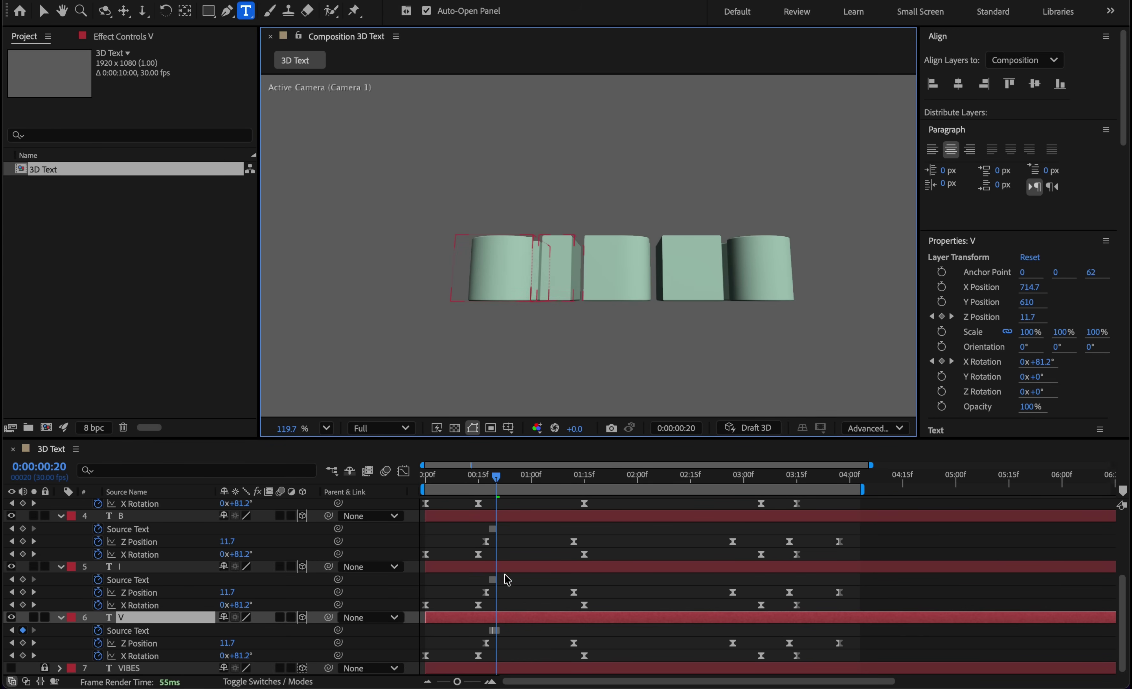
double_click(512, 572)
text(U)
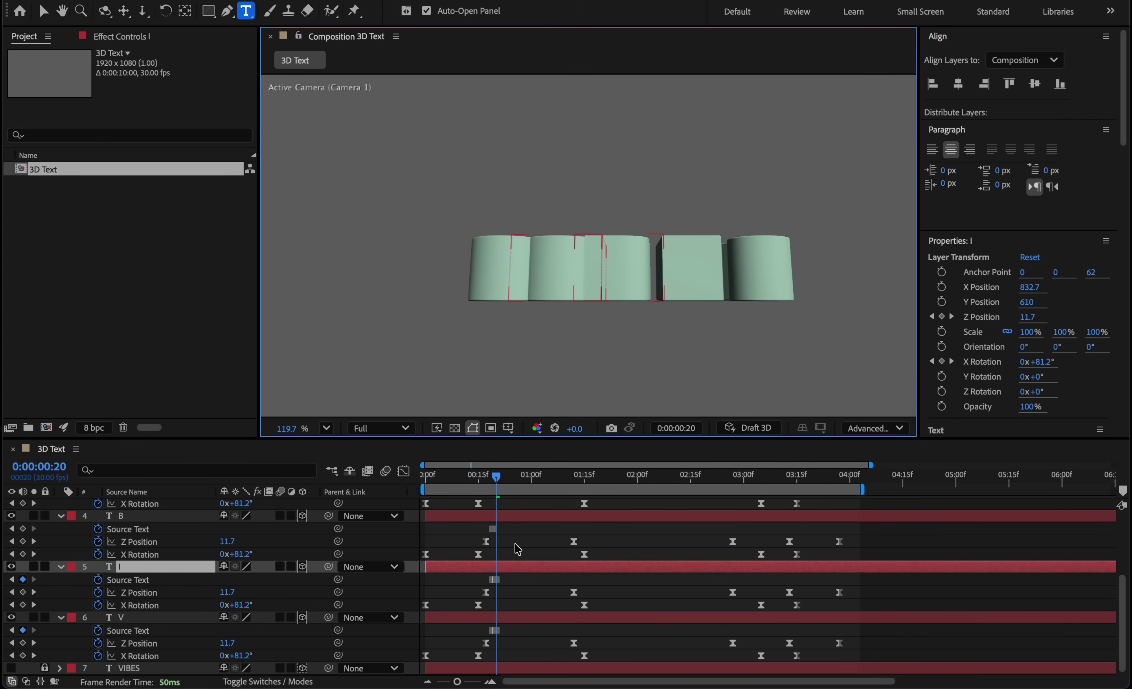
double_click(518, 519)
text(S)
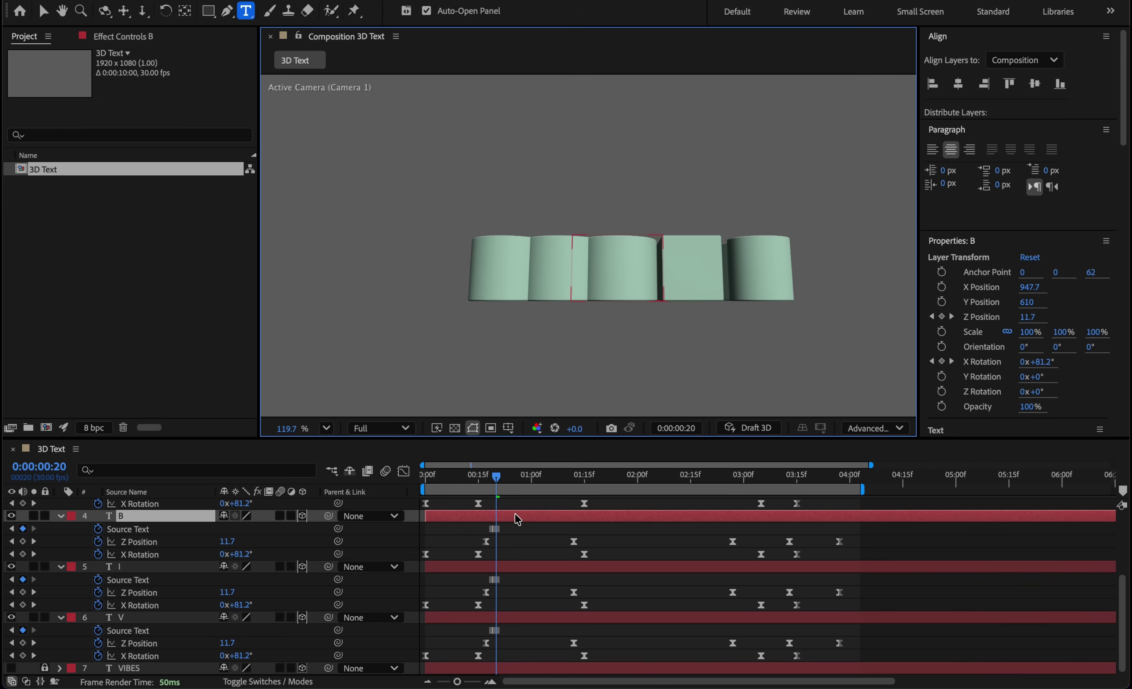
Add a Source Text keyframe on the E layer, then scrub and preview the flip.
scroll(536, 552, up, 3)
double_click(529, 538)
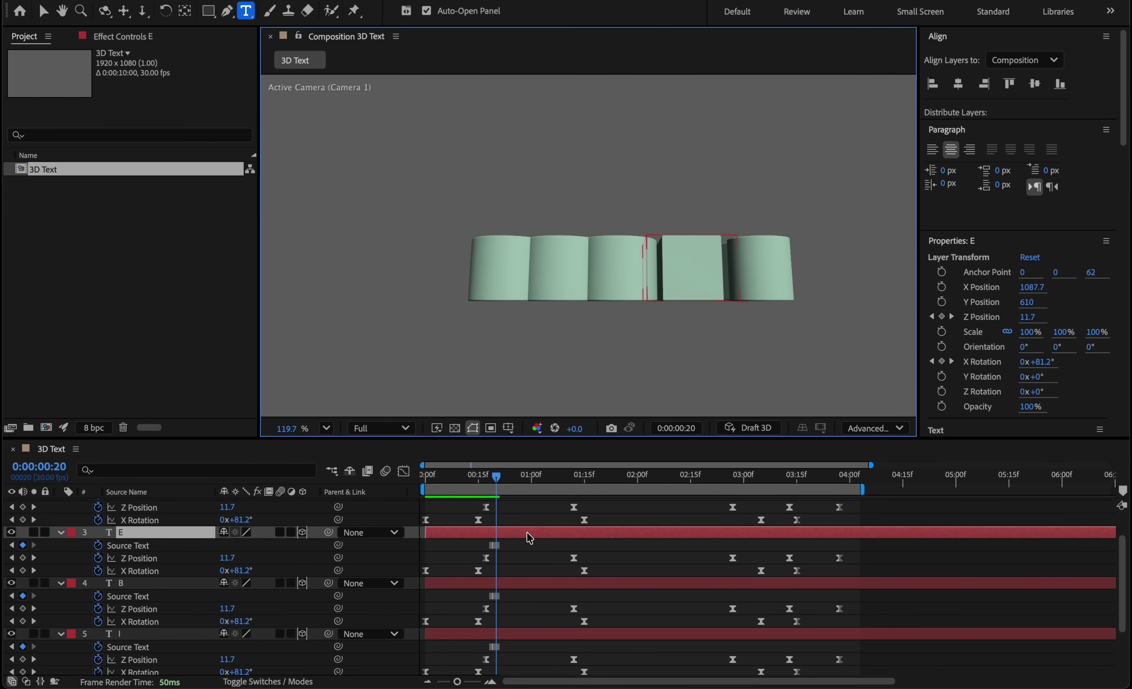
scroll(524, 530, up, 2)
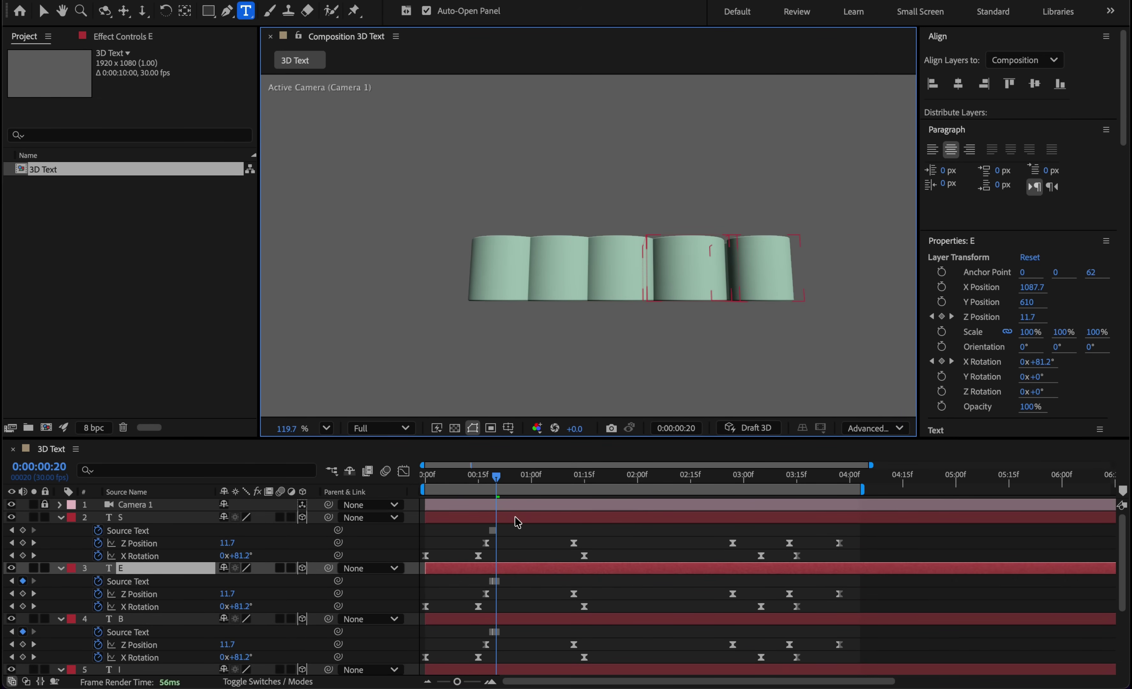
click(517, 519)
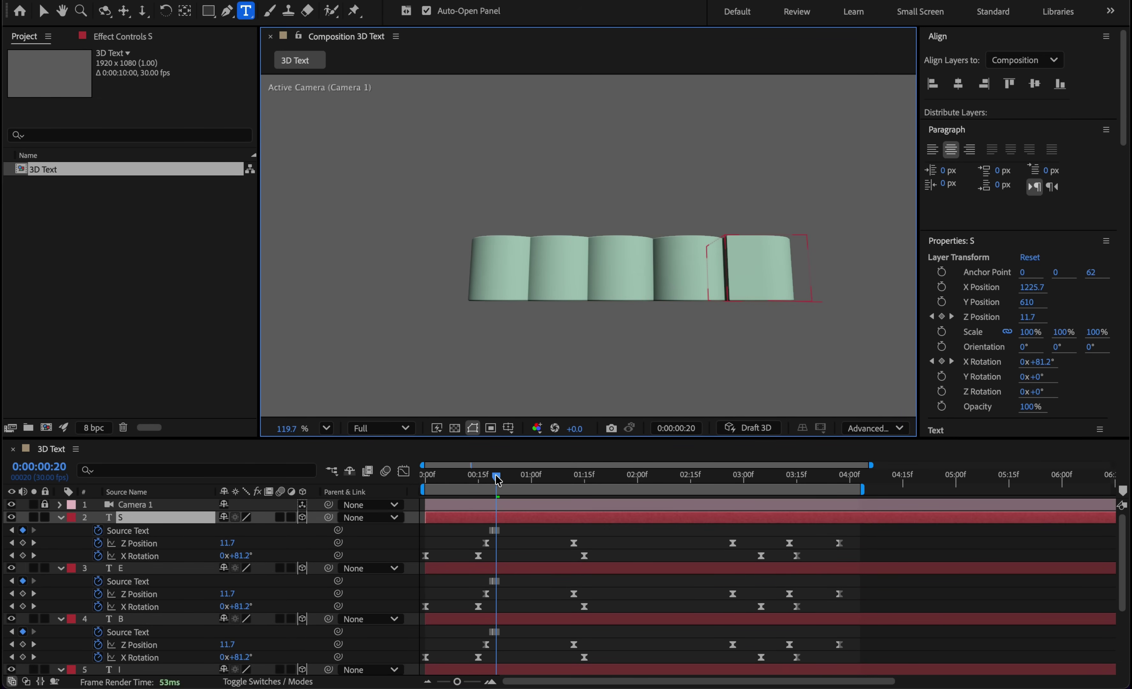
drag(498, 479, 523, 478)
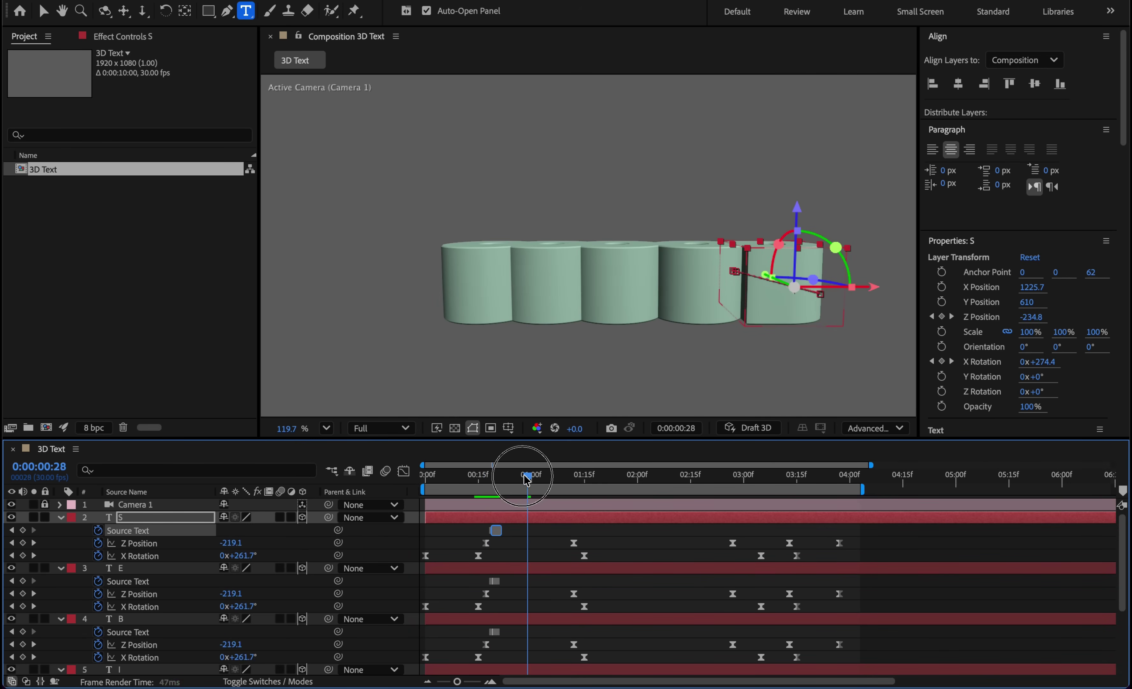
key(space)
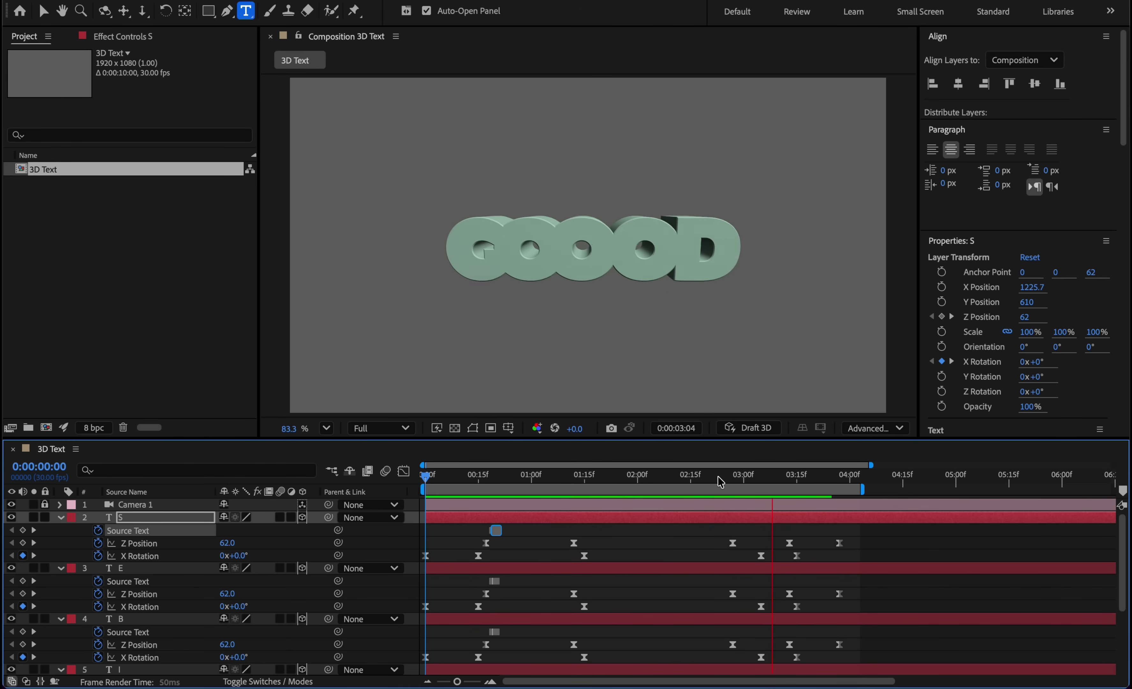
Copy the S, E, B, I and V Source Text keyframes and paste them at 0:00:02:21.
mouse_move(719, 478)
mouse_down()
mouse_move(738, 478)
mouse_move(713, 478)
mouse_up()
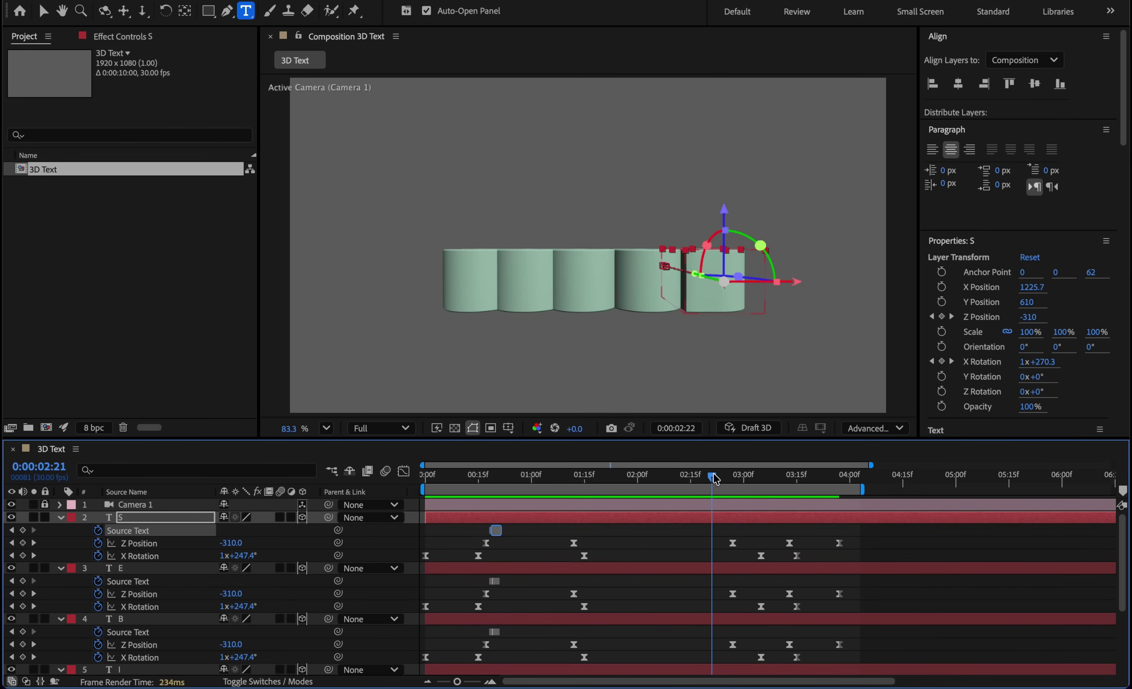
key(grave)
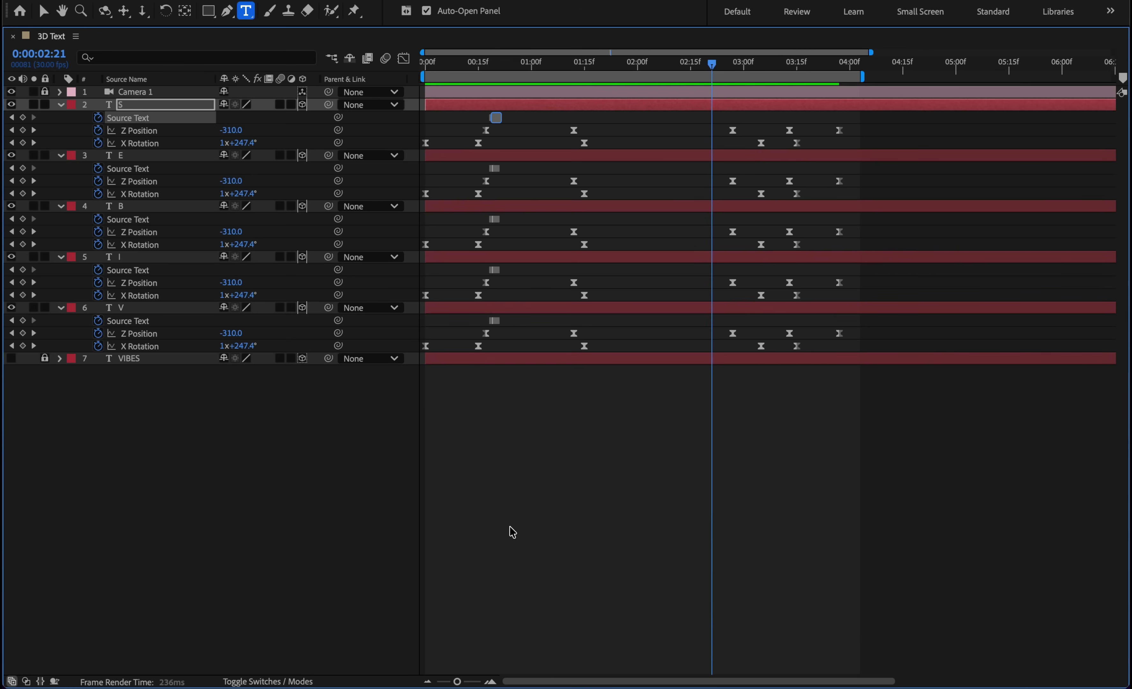
click(495, 117)
shift+click(494, 168)
shift+click(494, 219)
shift+click(495, 270)
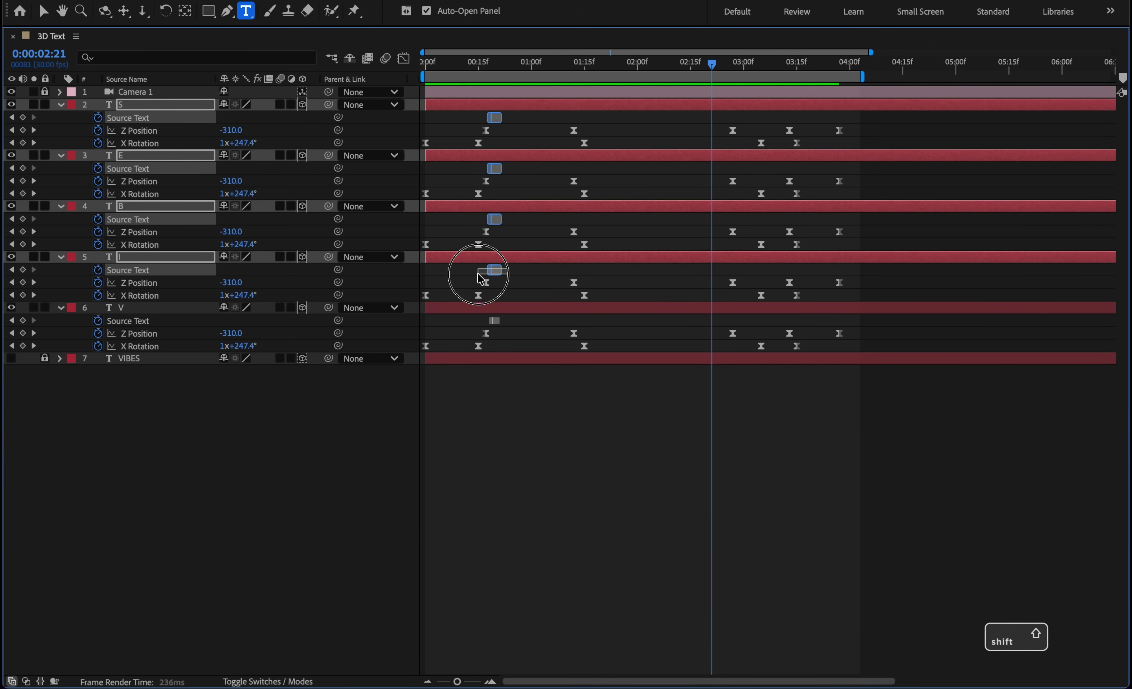
shift+click(495, 320)
key(ctrl+c)
key(ctrl+v)
Time-reverse the pasted Source Text keyframes and scrub to check the letters return to VIBES.
key(ctrl+c)
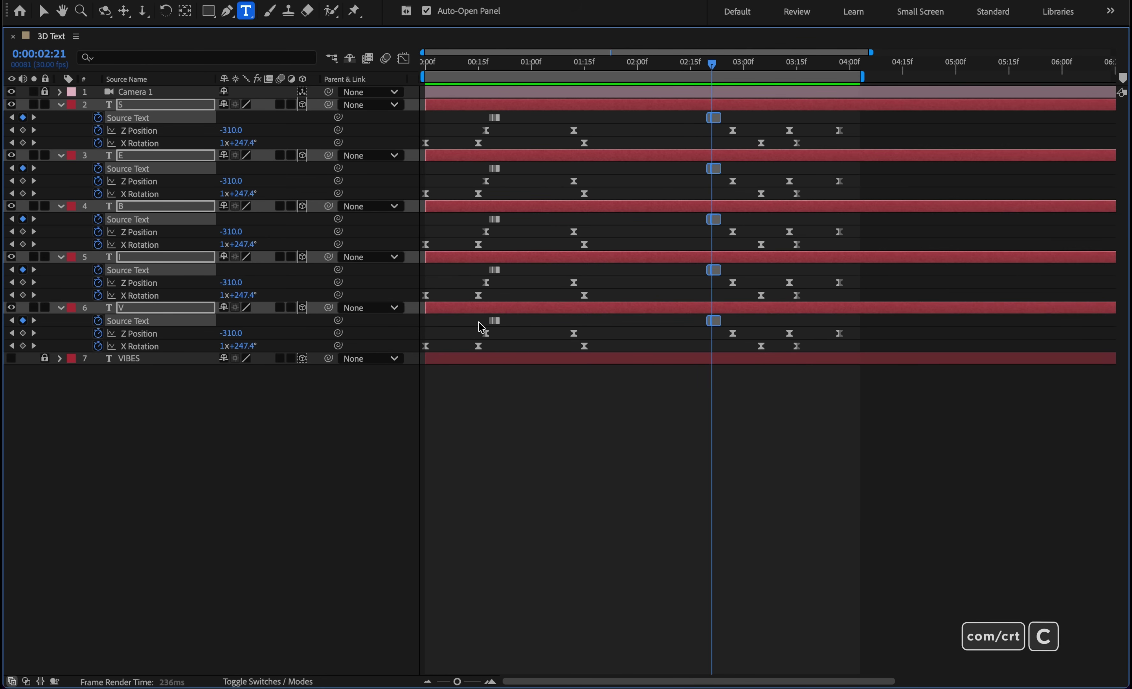
key(grave)
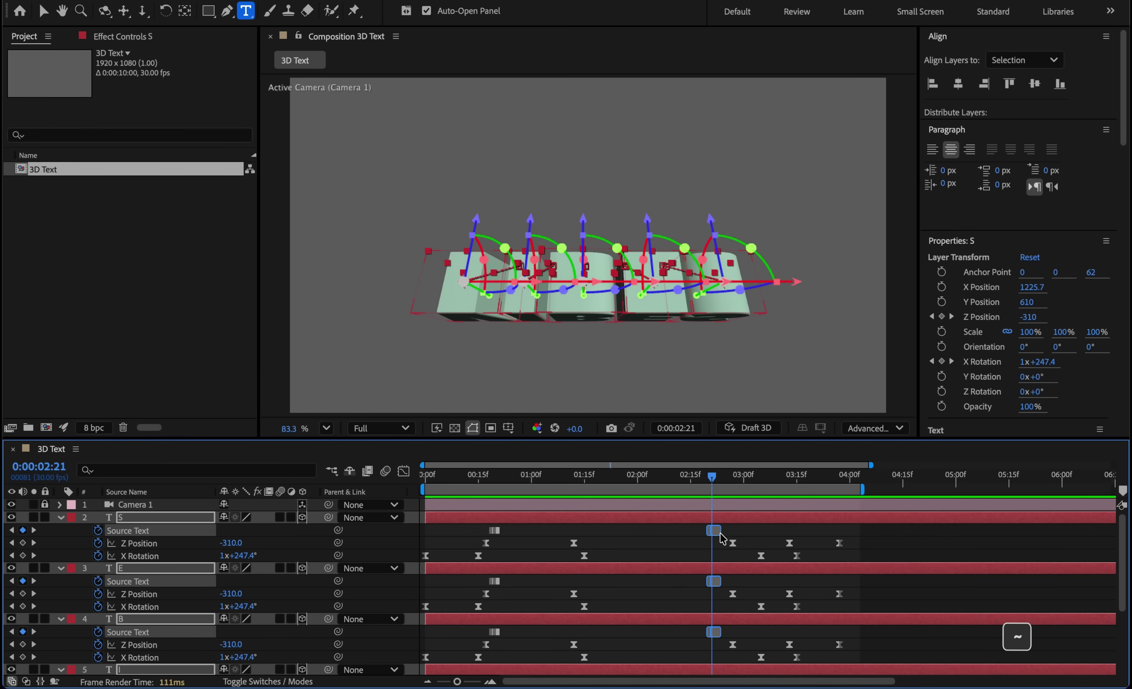
right_click(715, 533)
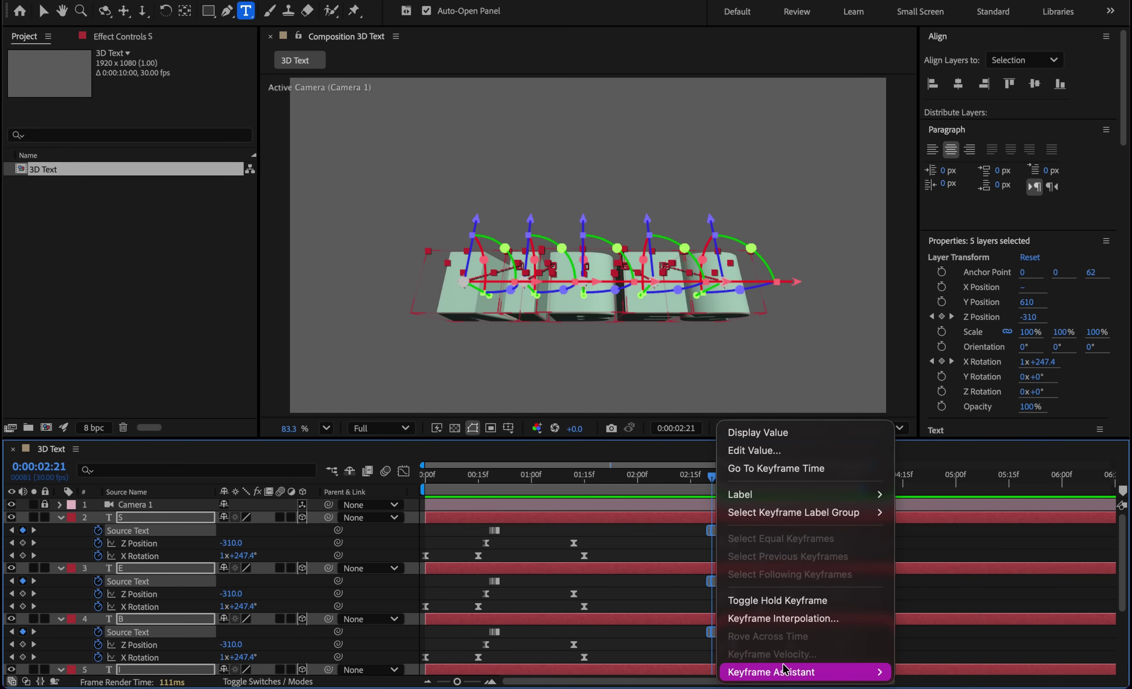
mouse_move(779, 673)
click(650, 672)
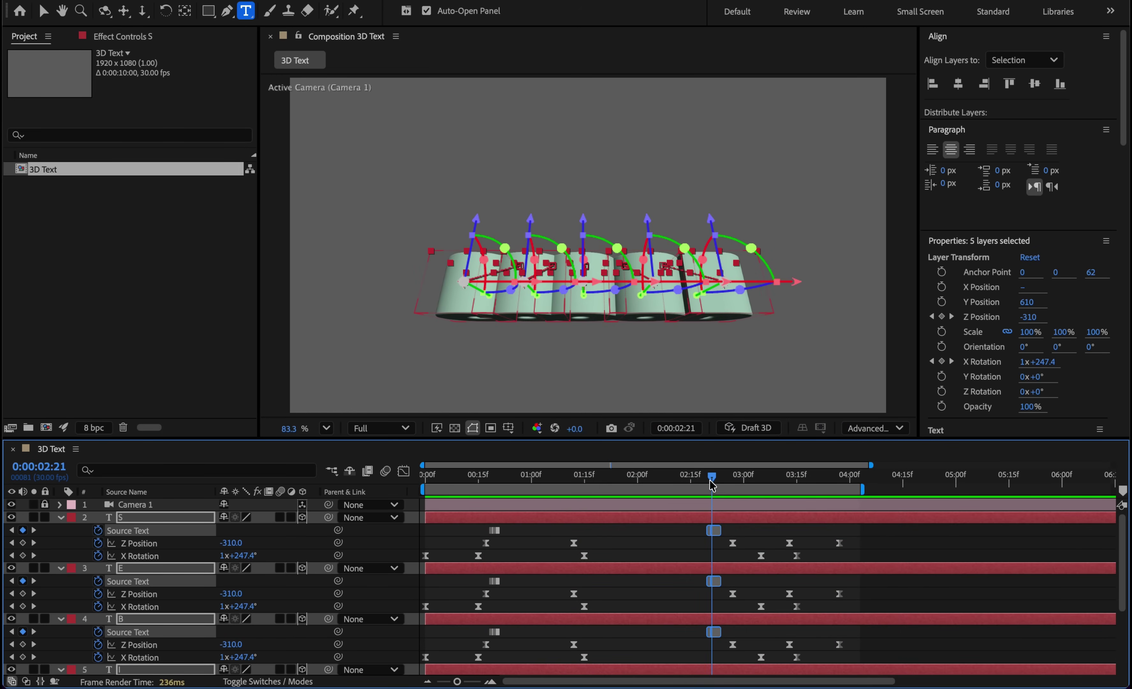
click(692, 478)
mouse_move(692, 481)
mouse_down()
mouse_move(731, 482)
mouse_move(681, 485)
mouse_up()
Preview the flip, return to frame 00:20, and reveal the letter layers' X, Y, Z Position.
key(space)
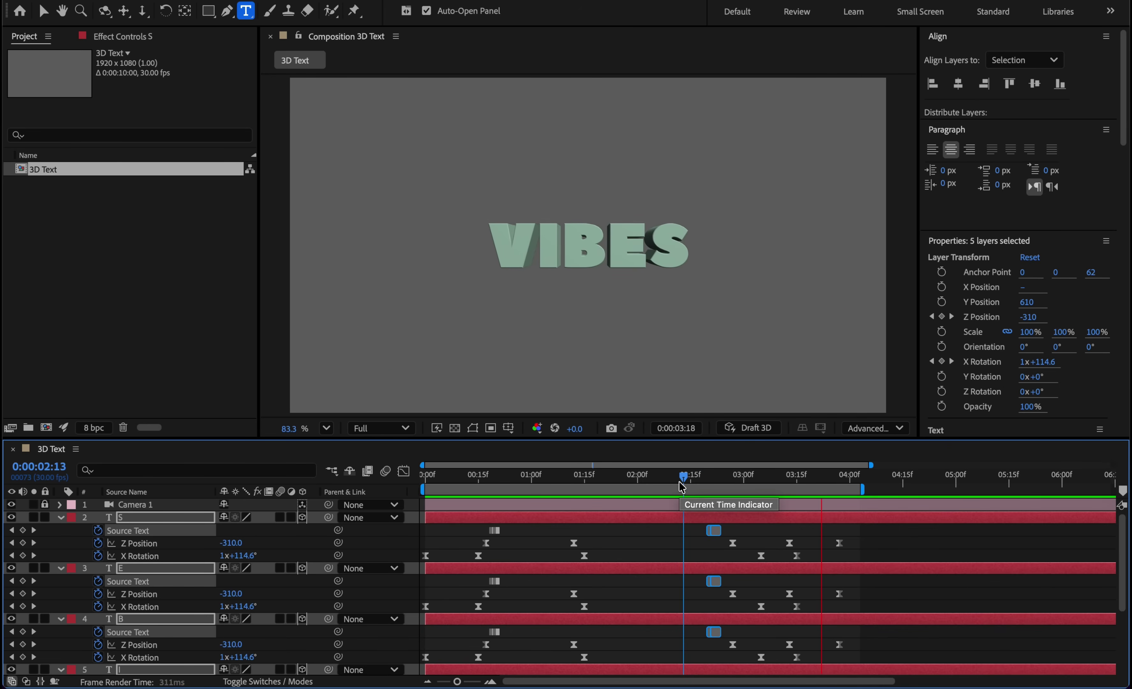
mouse_move(492, 469)
mouse_down()
mouse_move(430, 469)
mouse_move(586, 473)
mouse_move(497, 473)
mouse_up()
key(p)
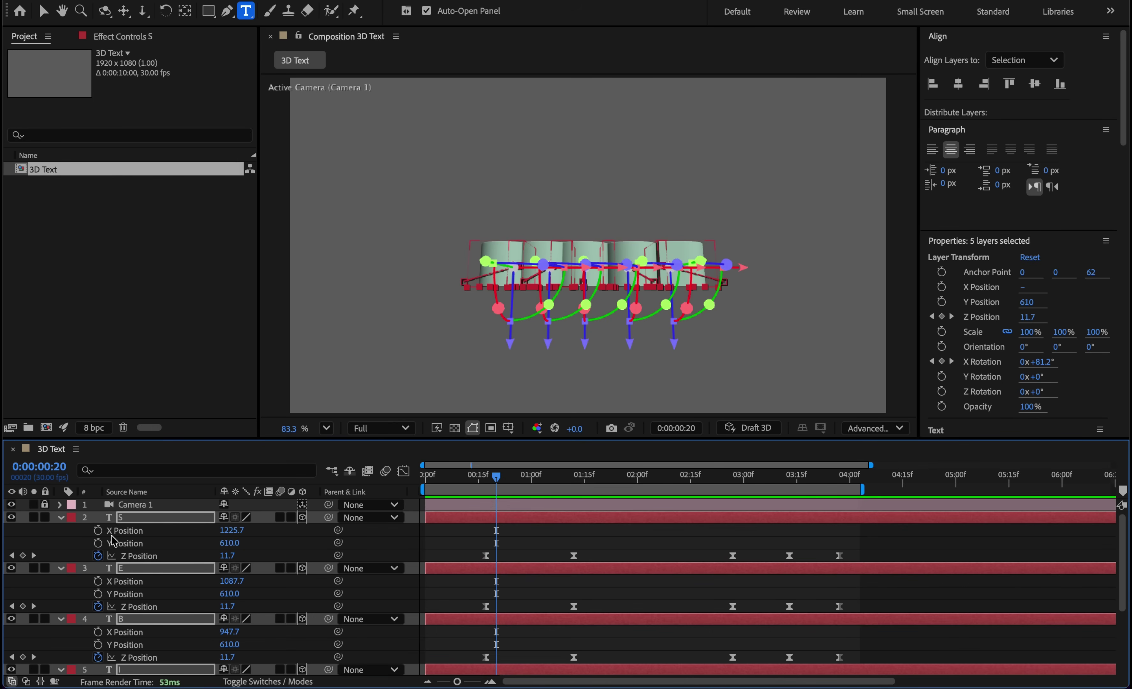
Keyframe the letters' X Position at 00:20, go to 1:11, and switch off Camera 1.
click(98, 530)
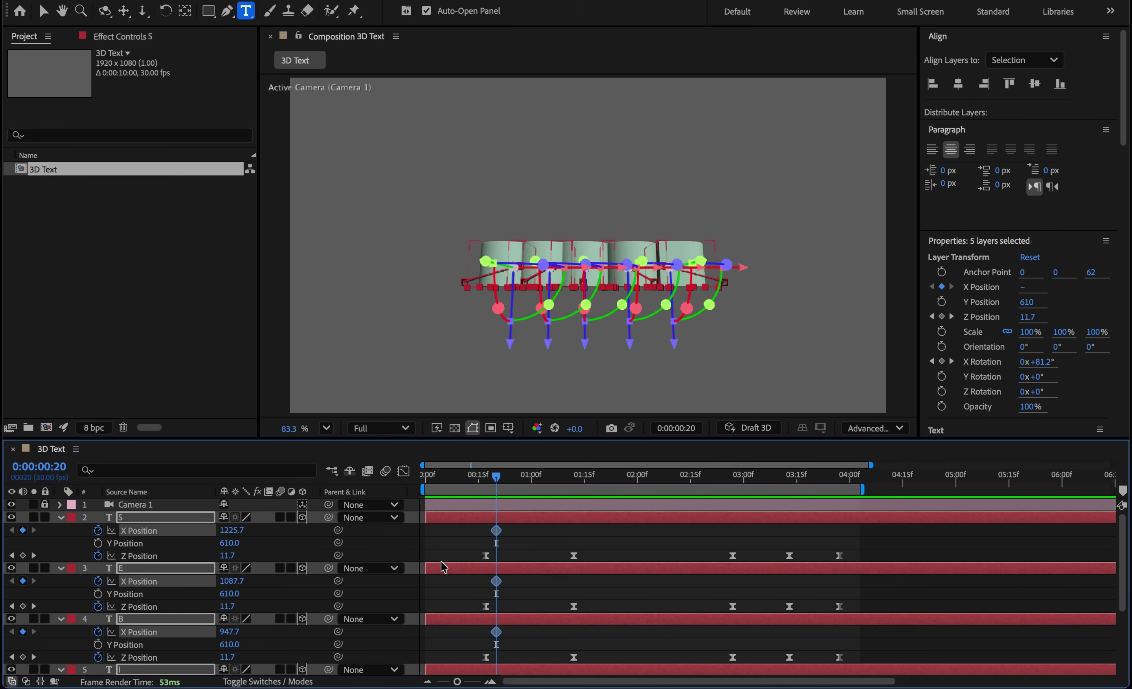
drag(497, 481, 571, 497)
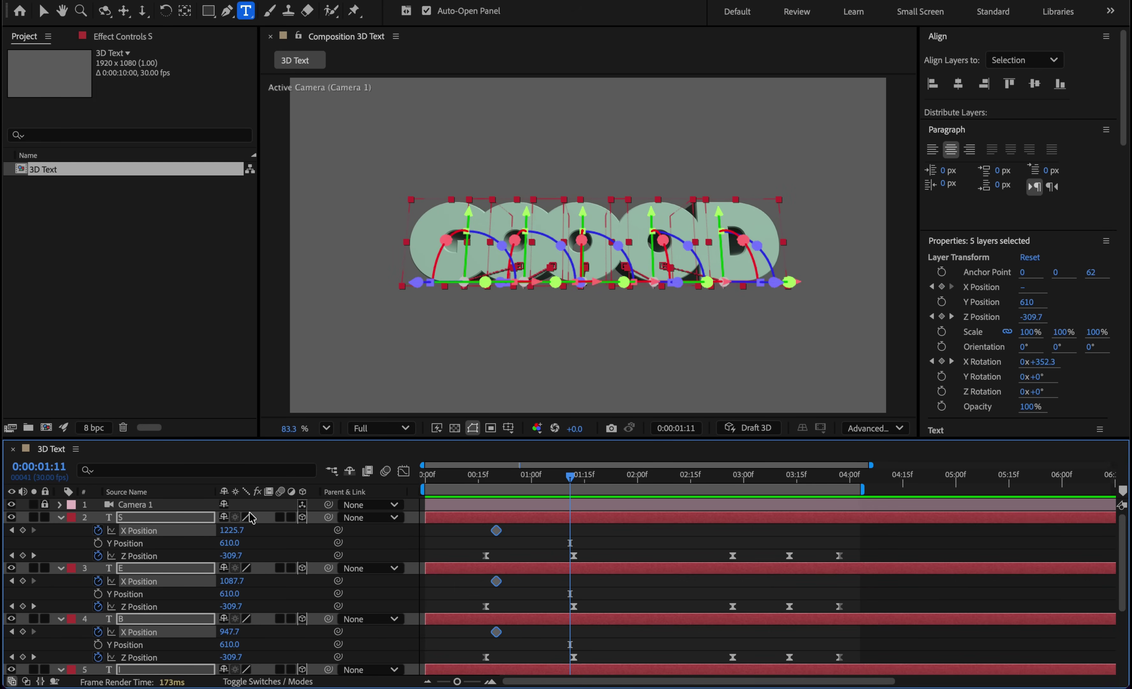
click(11, 505)
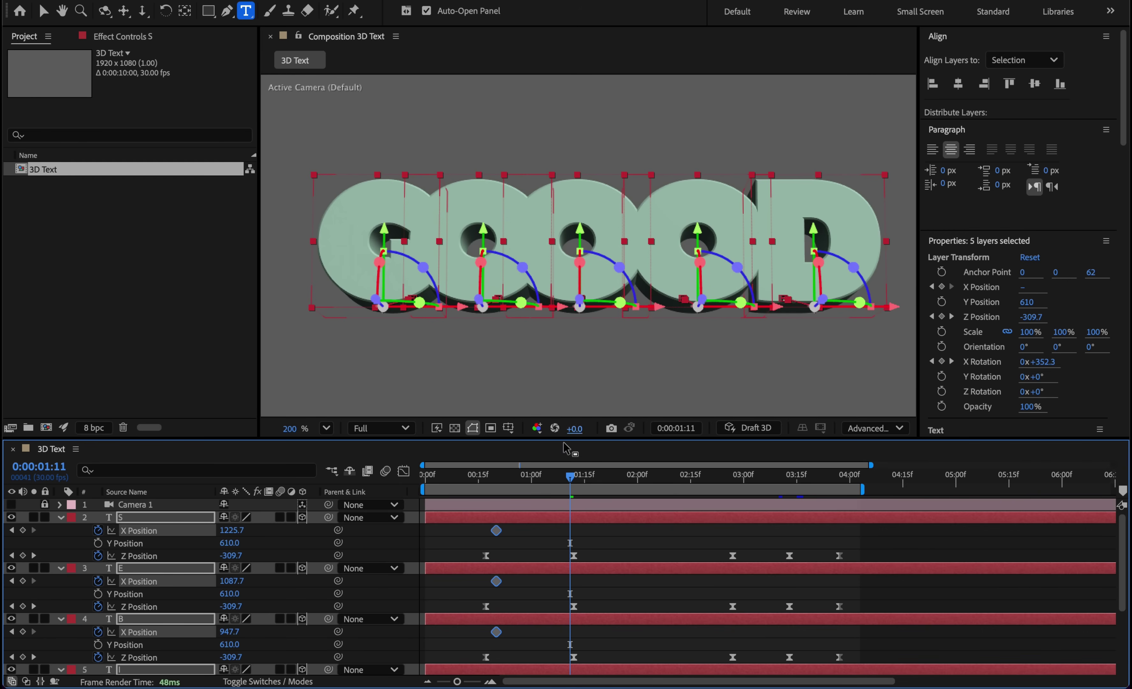
click(530, 548)
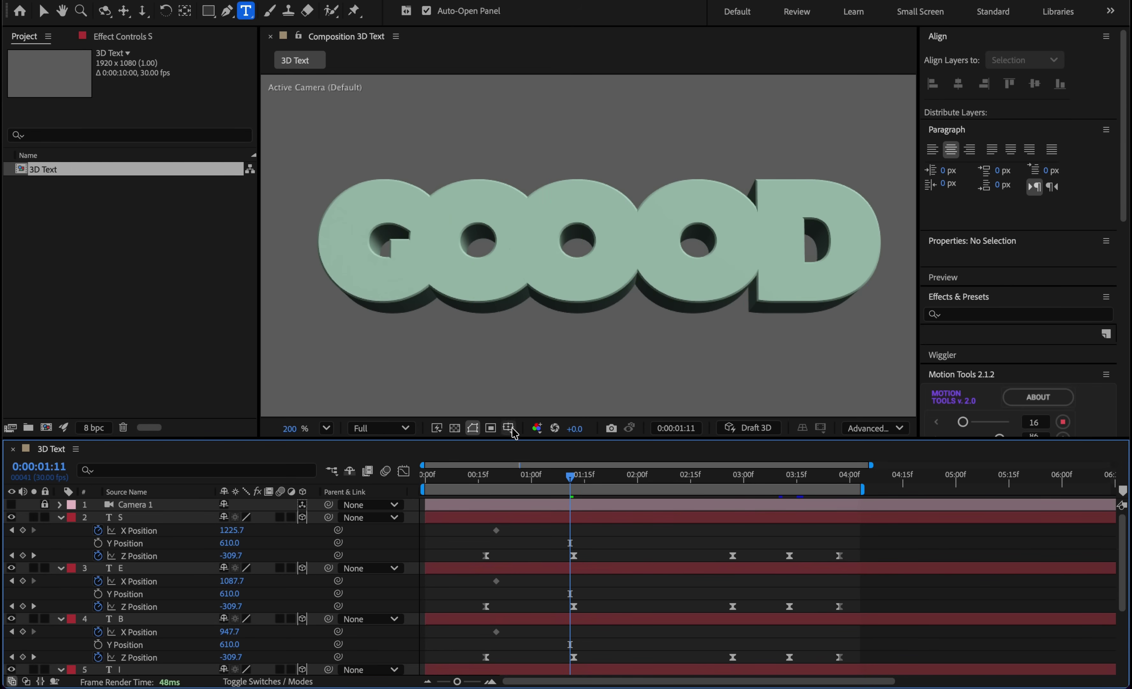
key(v)
Slide the I letter left to X 778.7 and the V letter to 621.7.
click(475, 260)
scroll(534, 608, down, 3)
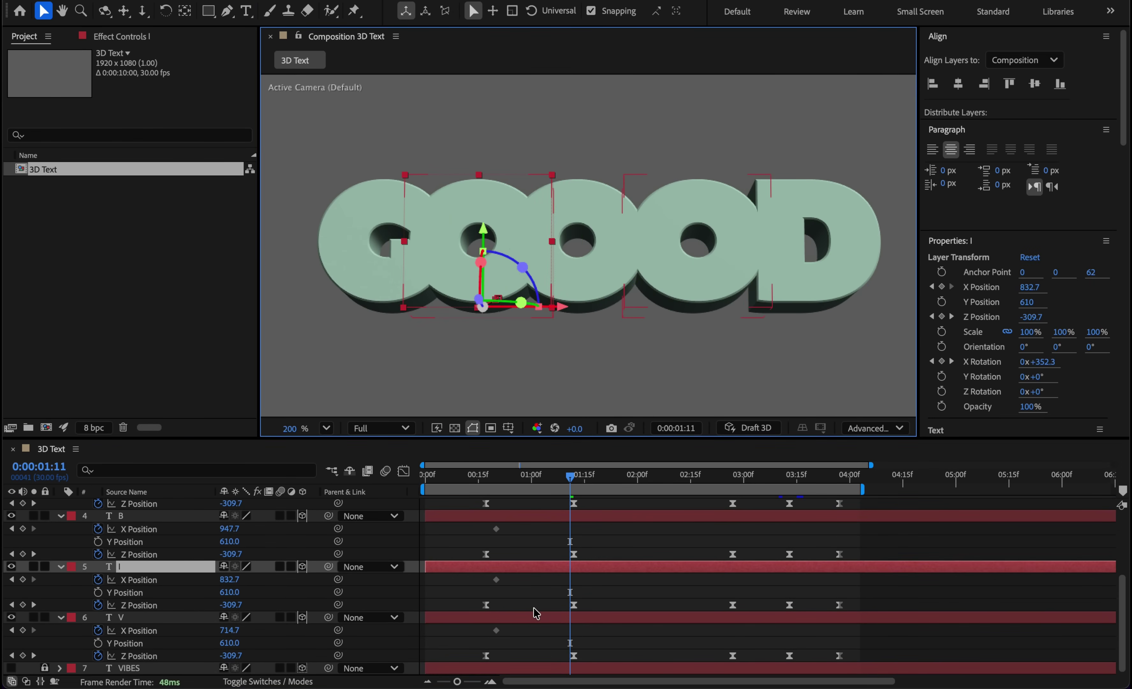
drag(232, 583, 188, 579)
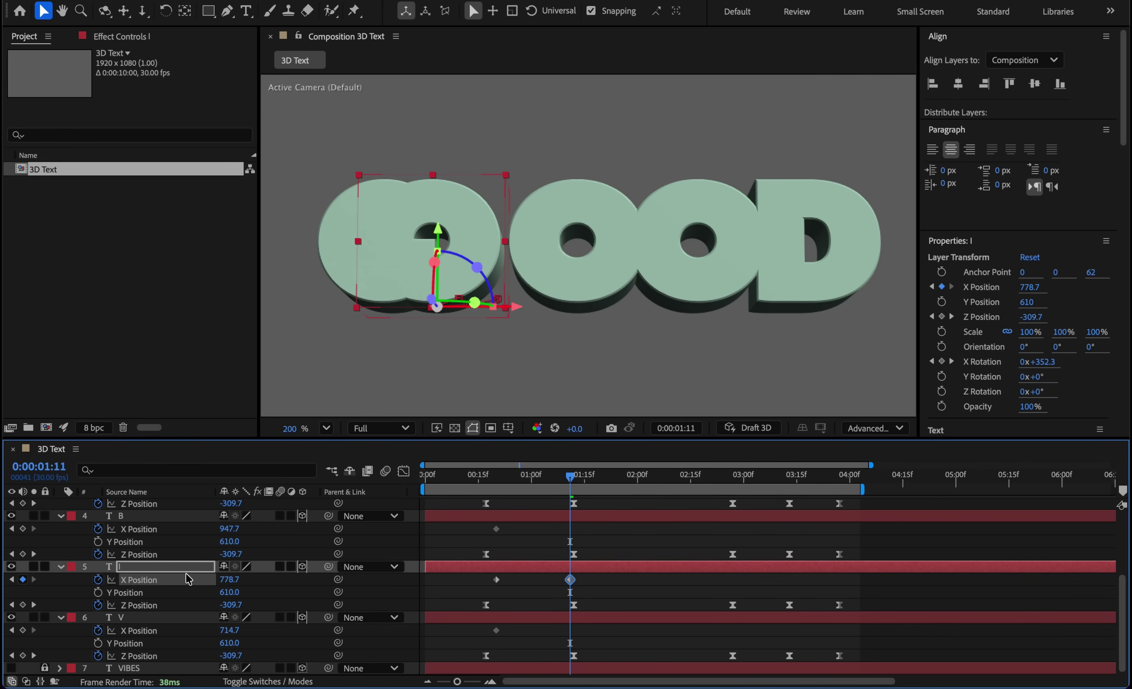
click(537, 619)
drag(229, 632, 146, 618)
Move the E letter right to X 1118.7 and nudge S to 1281.7.
click(715, 264)
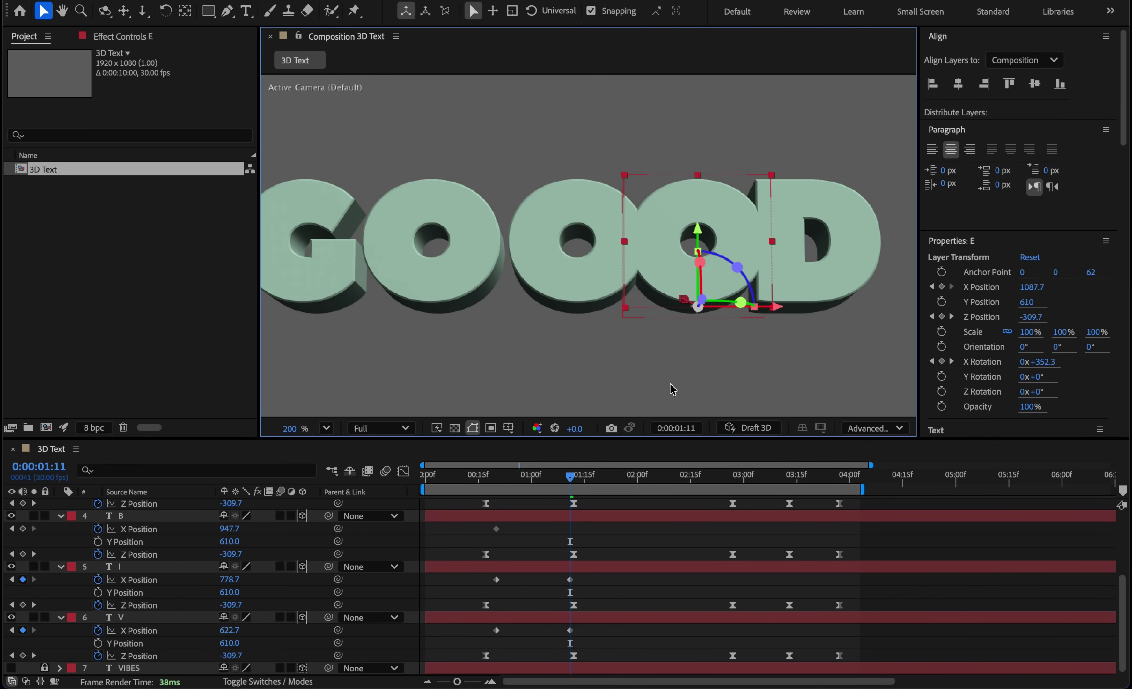
scroll(609, 577, up, 3)
drag(231, 553, 274, 535)
scroll(254, 548, up, 1)
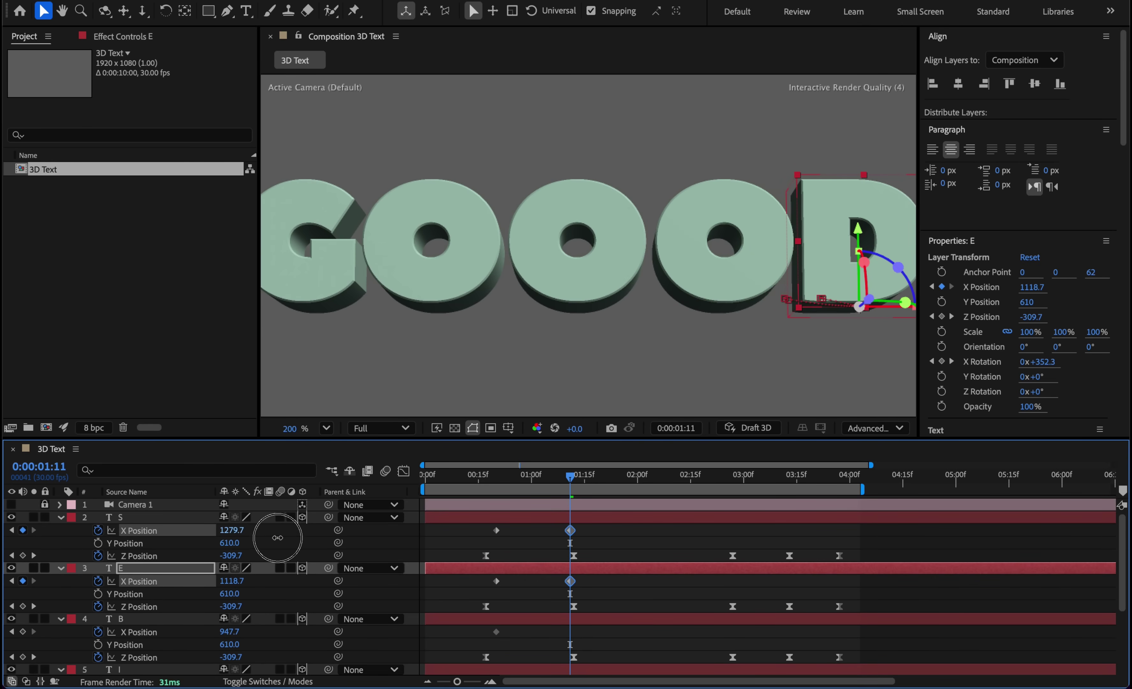
drag(278, 537, 281, 543)
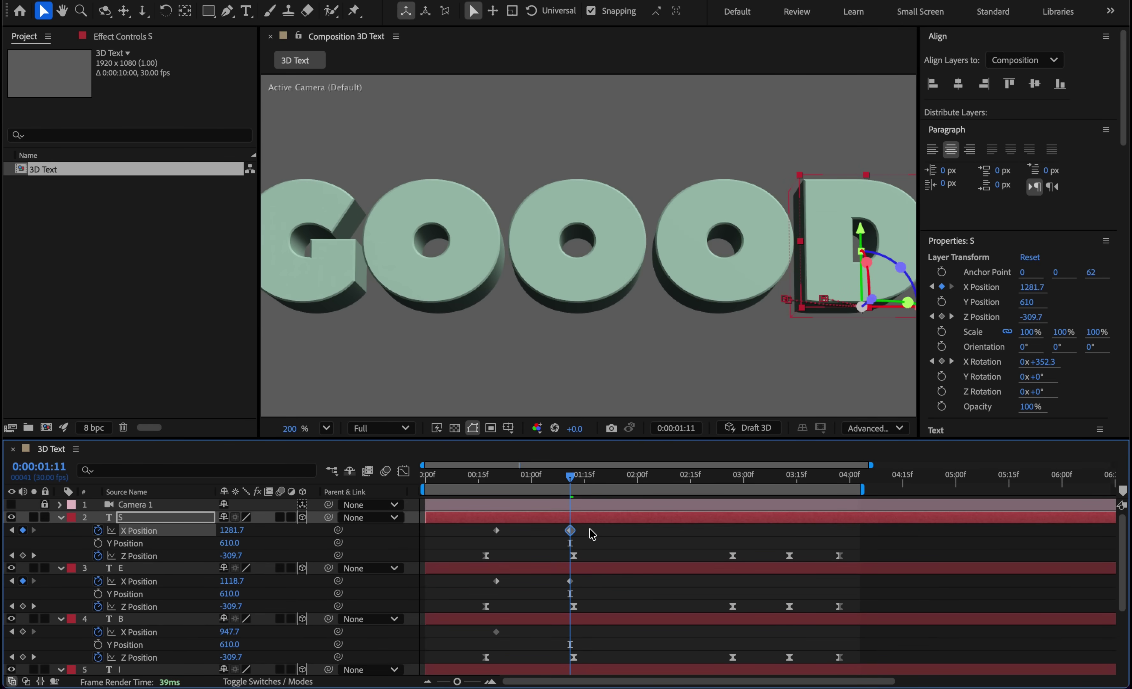
Add the E, I and V layers' X Position keyframes to the eased selection.
ctrl+click(171, 581)
scroll(170, 589, down, 2)
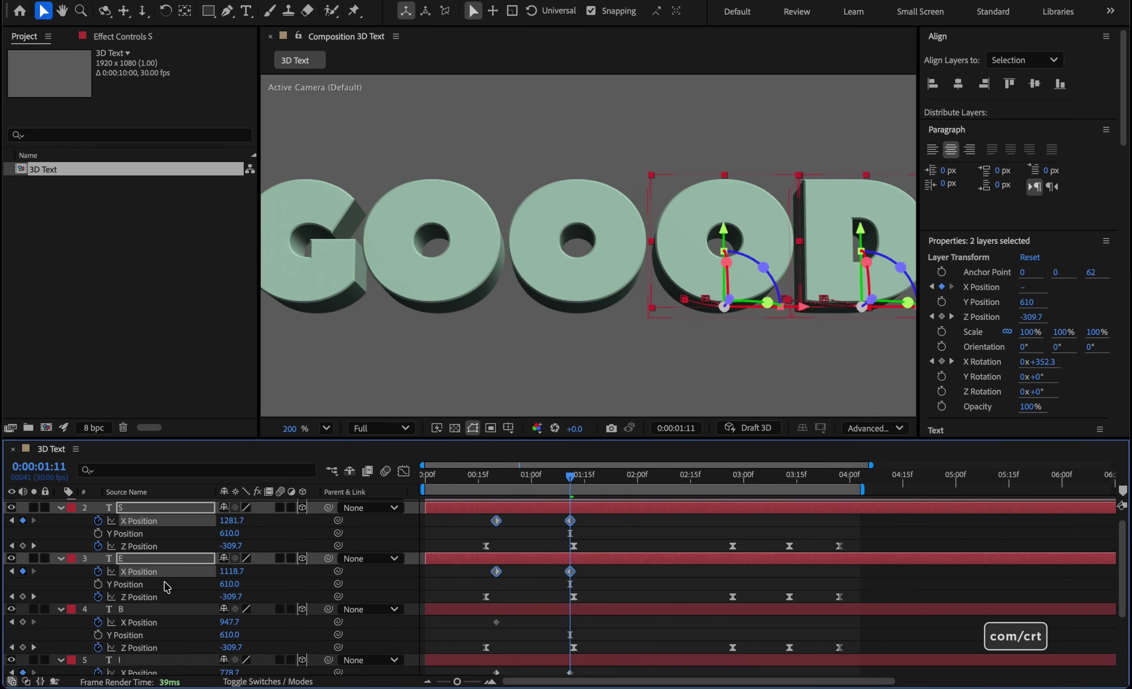
scroll(155, 603, down, 2)
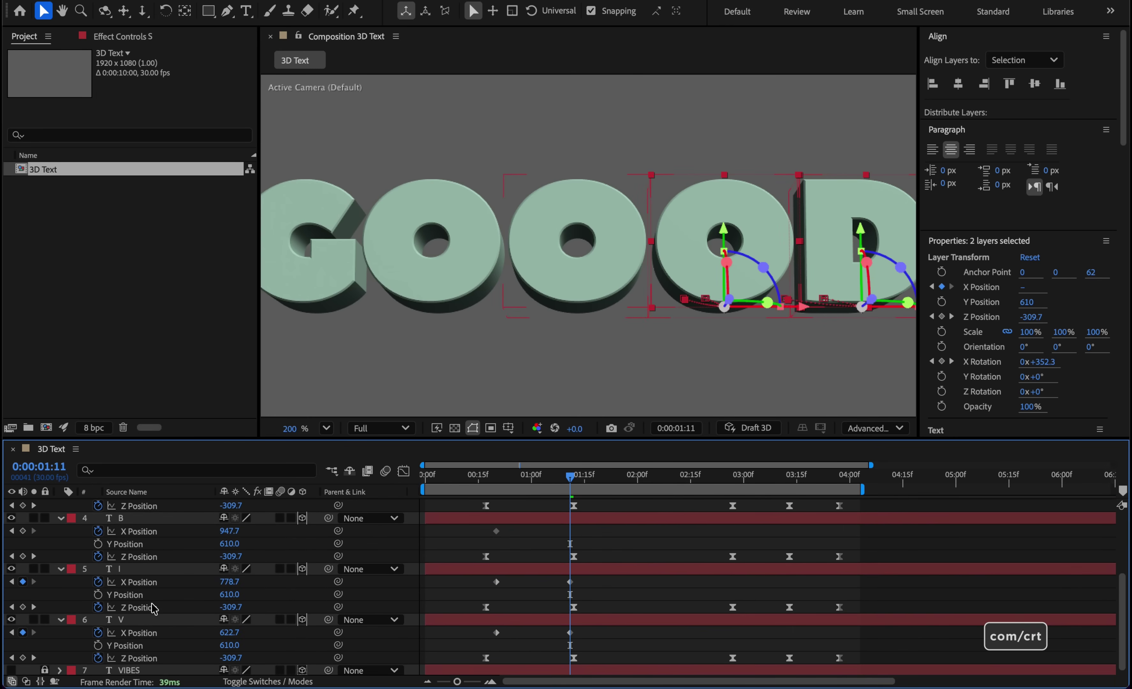
ctrl+click(157, 582)
ctrl+click(153, 632)
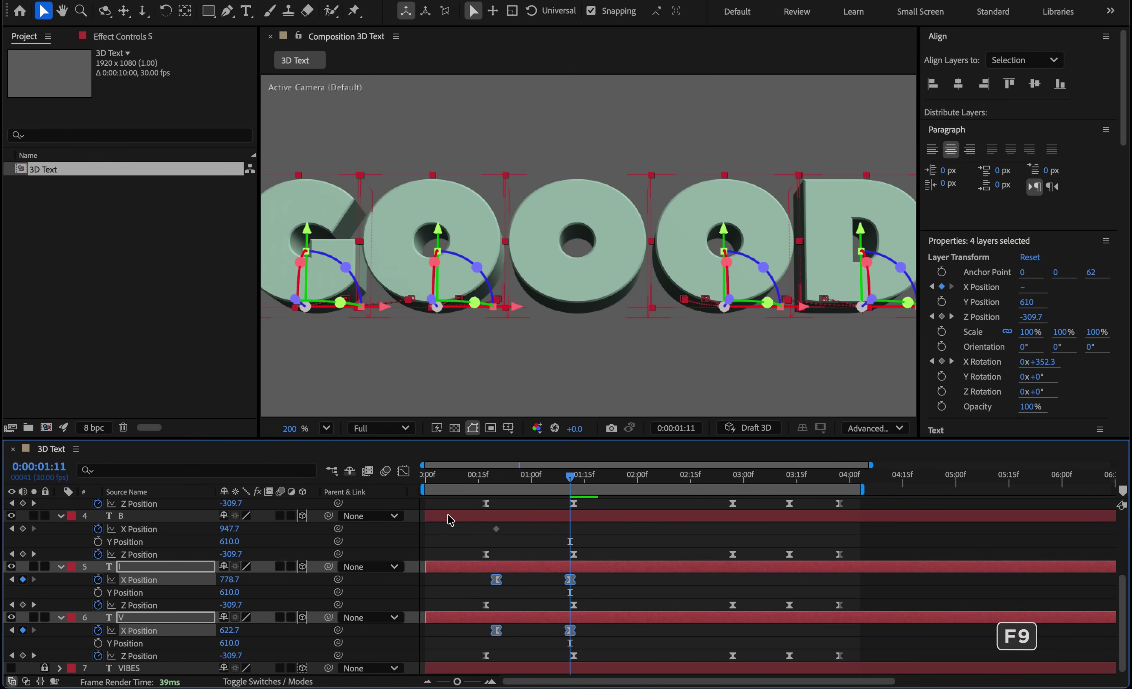
In the Graph Editor, reshape the Bezier influence handles so the speed spikes early and settles slowly.
click(404, 471)
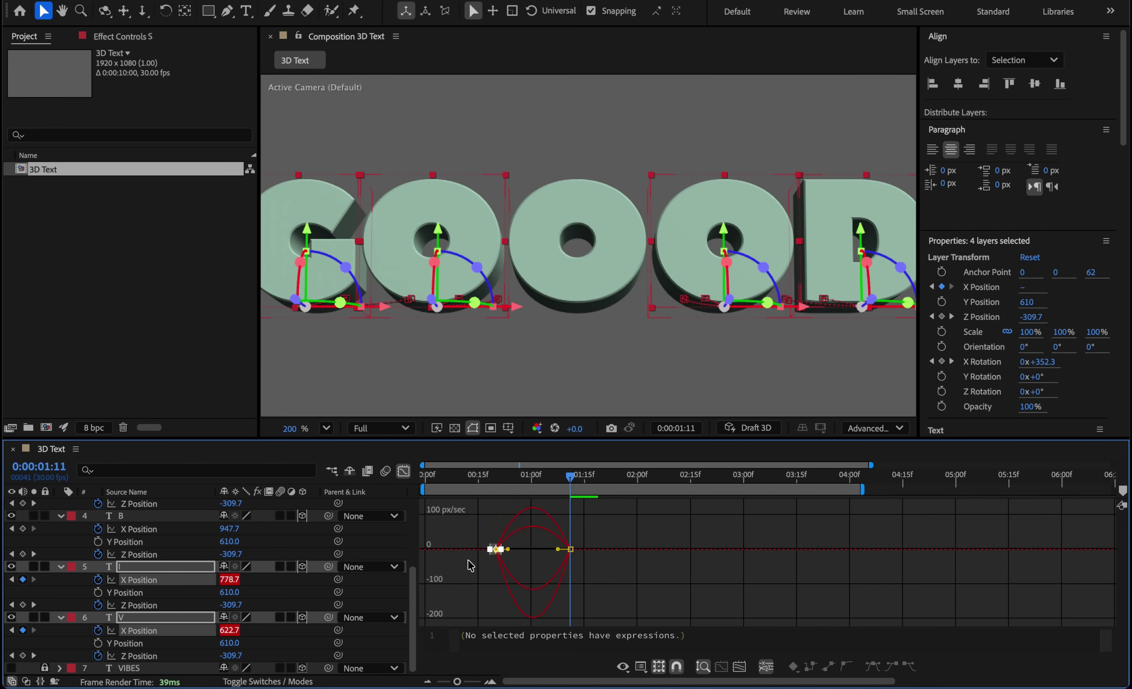
scroll(471, 565, left, 3)
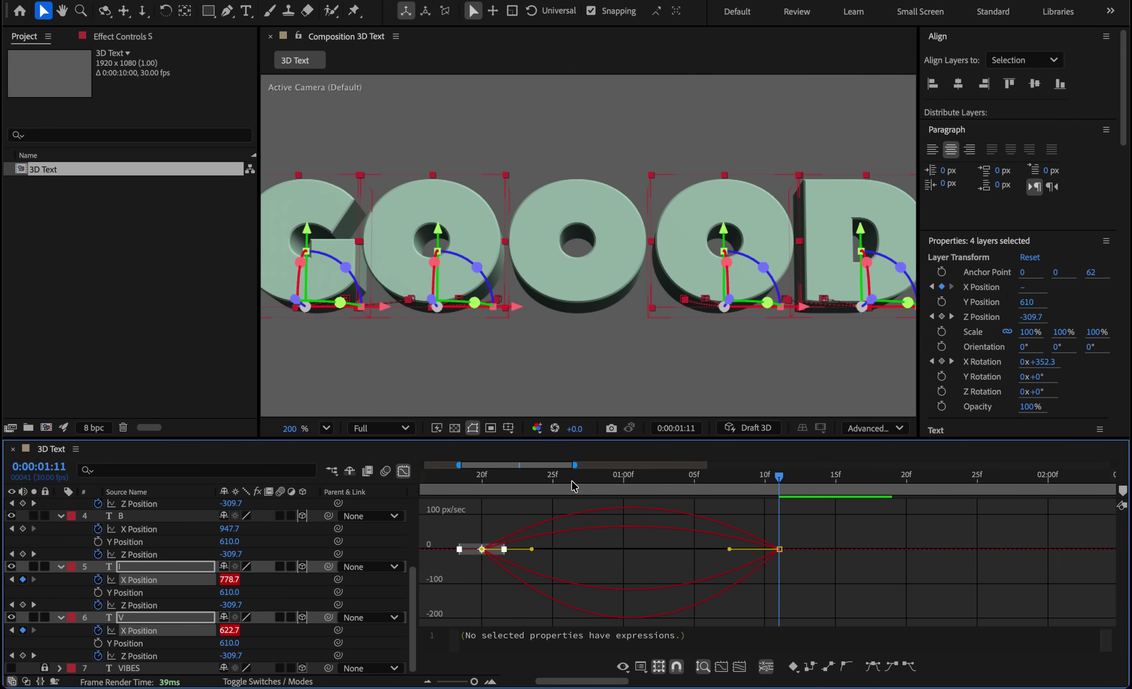
drag(574, 486, 512, 483)
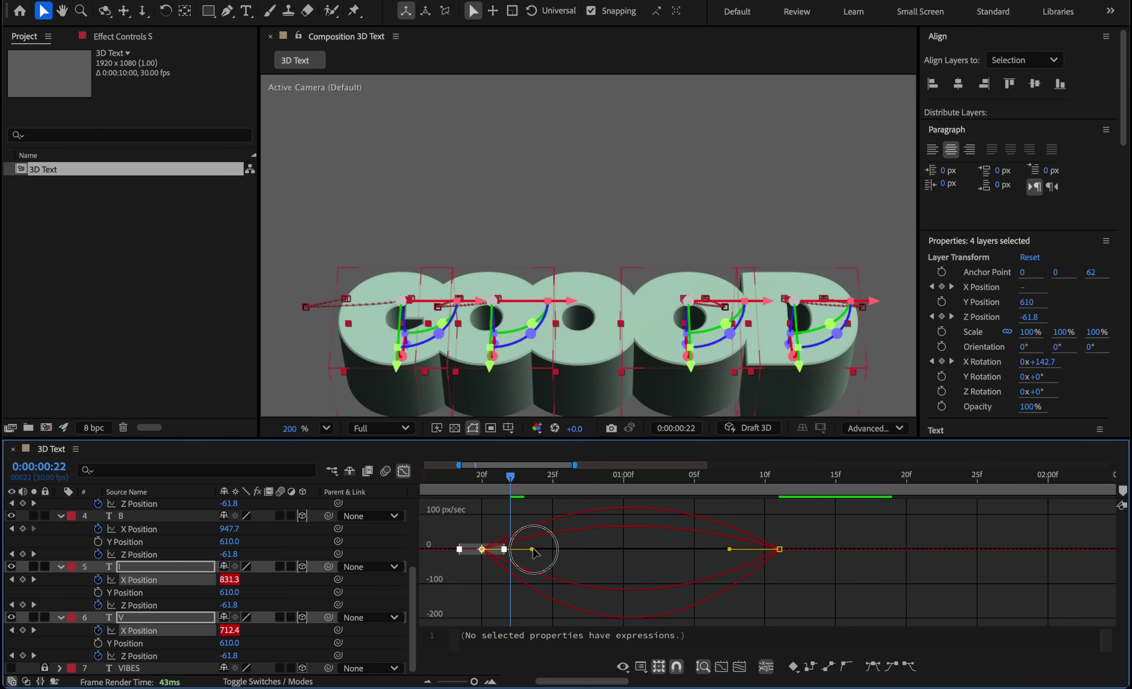
drag(532, 549, 511, 552)
drag(820, 517, 655, 551)
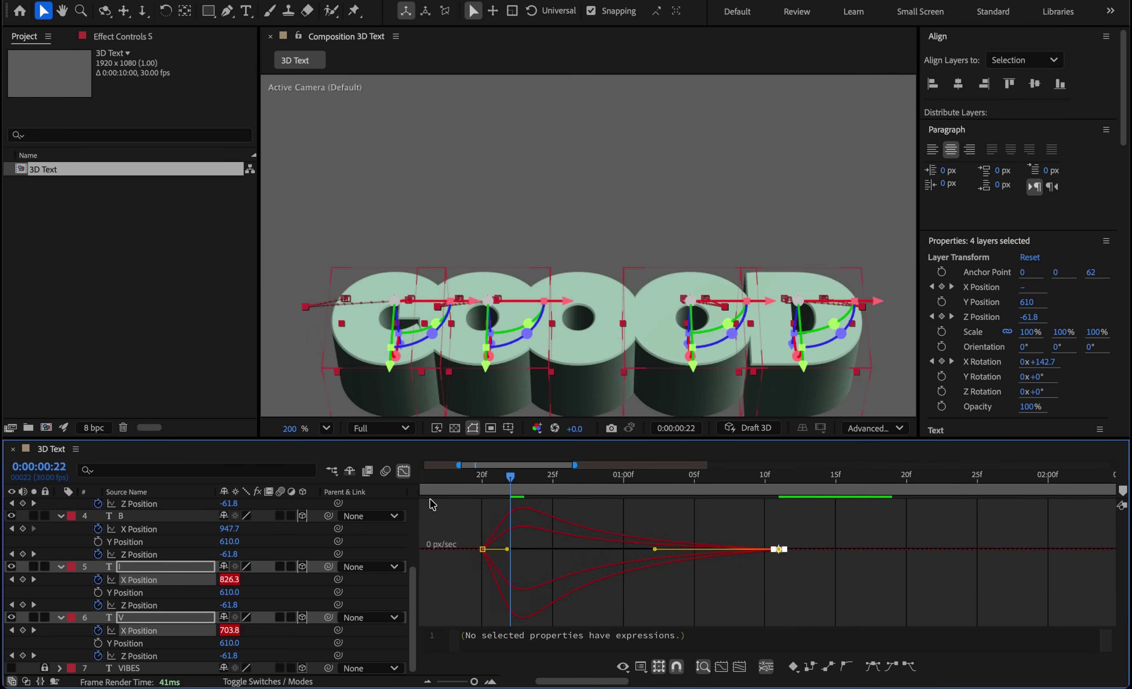
Return to the layer view, zoom the timeline out, preview from the start, and fit the composition.
click(404, 471)
key(minus)
key(minus)
key(minus)
key(minus)
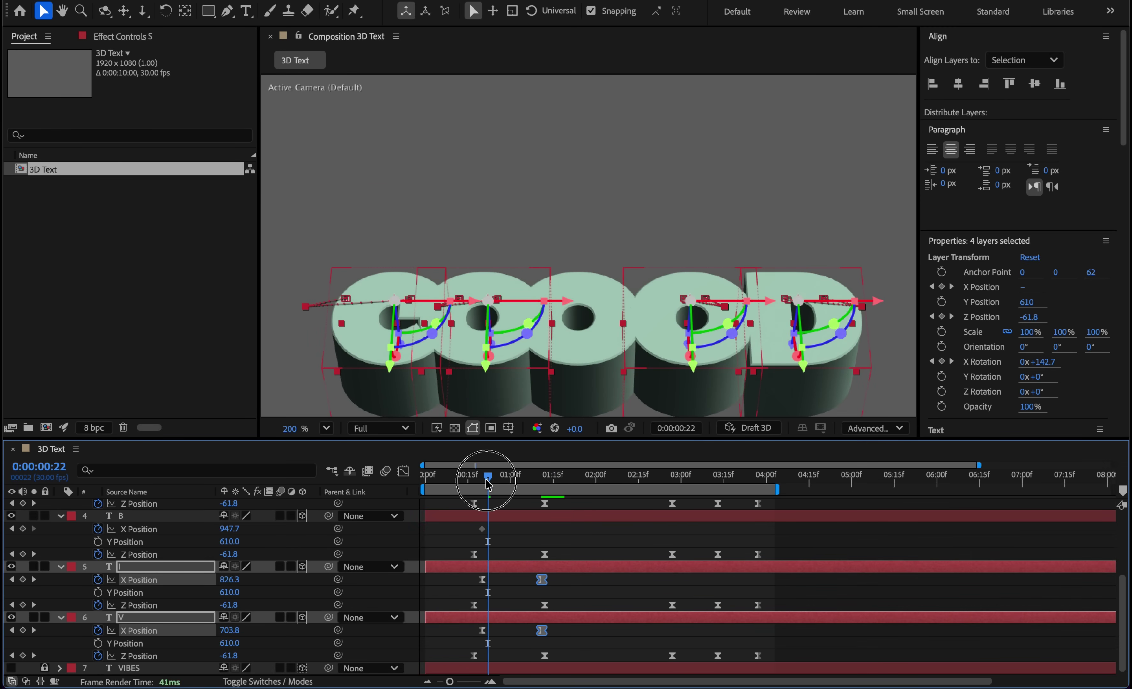
key(Home)
key(space)
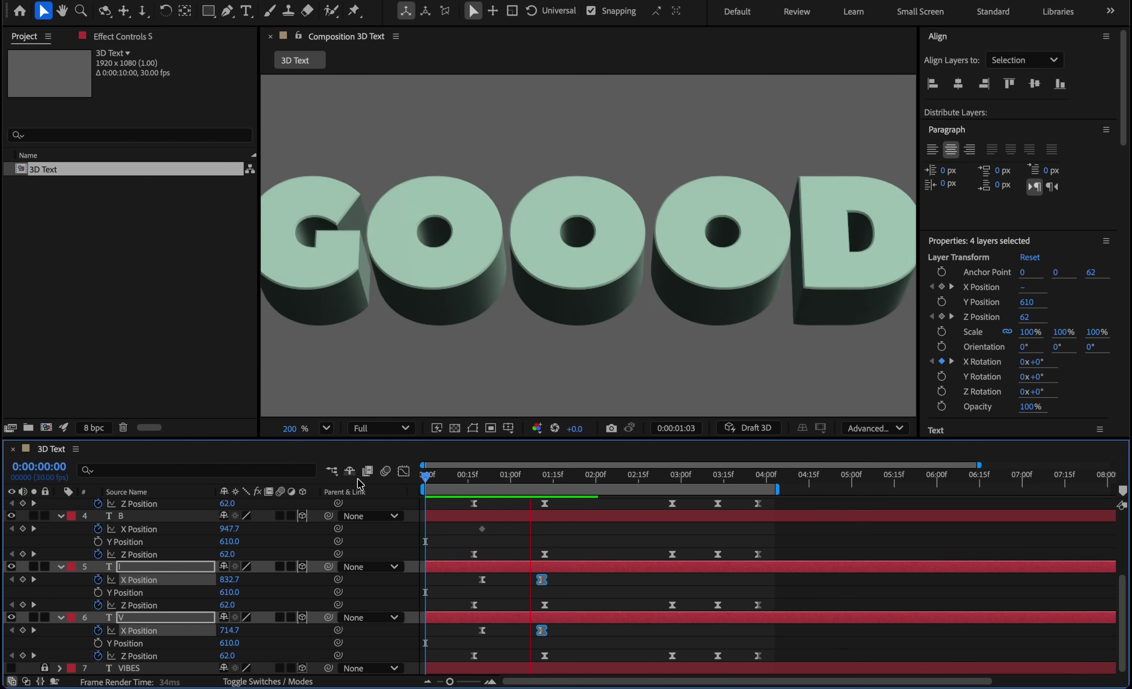
key(space)
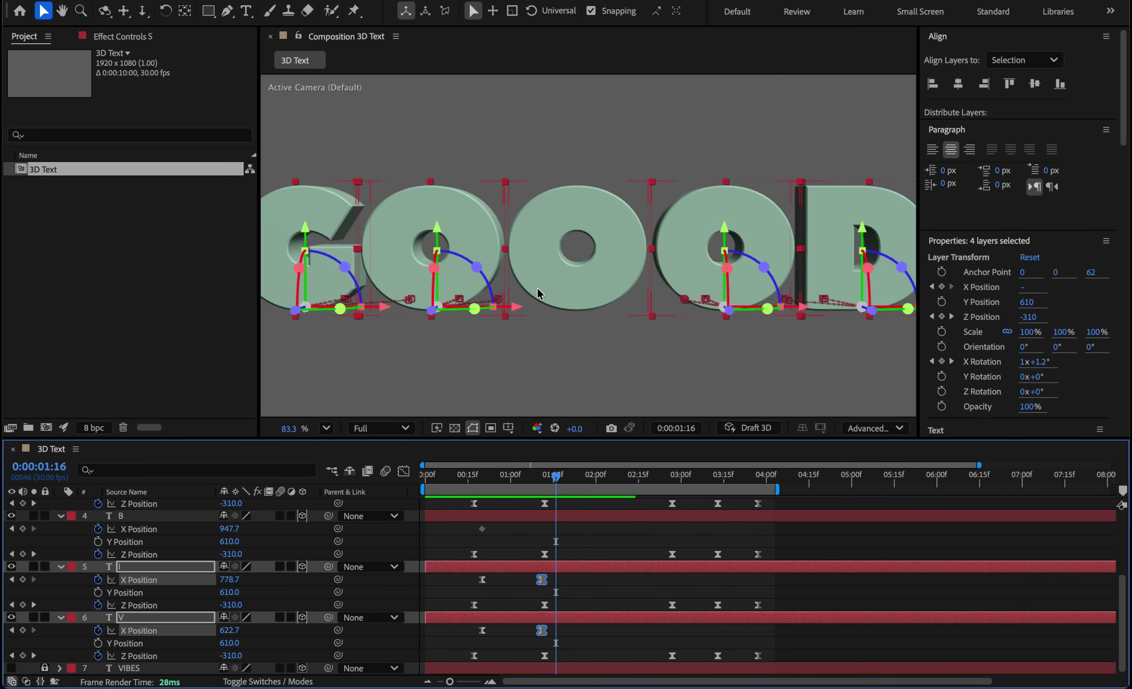
key(shift+question)
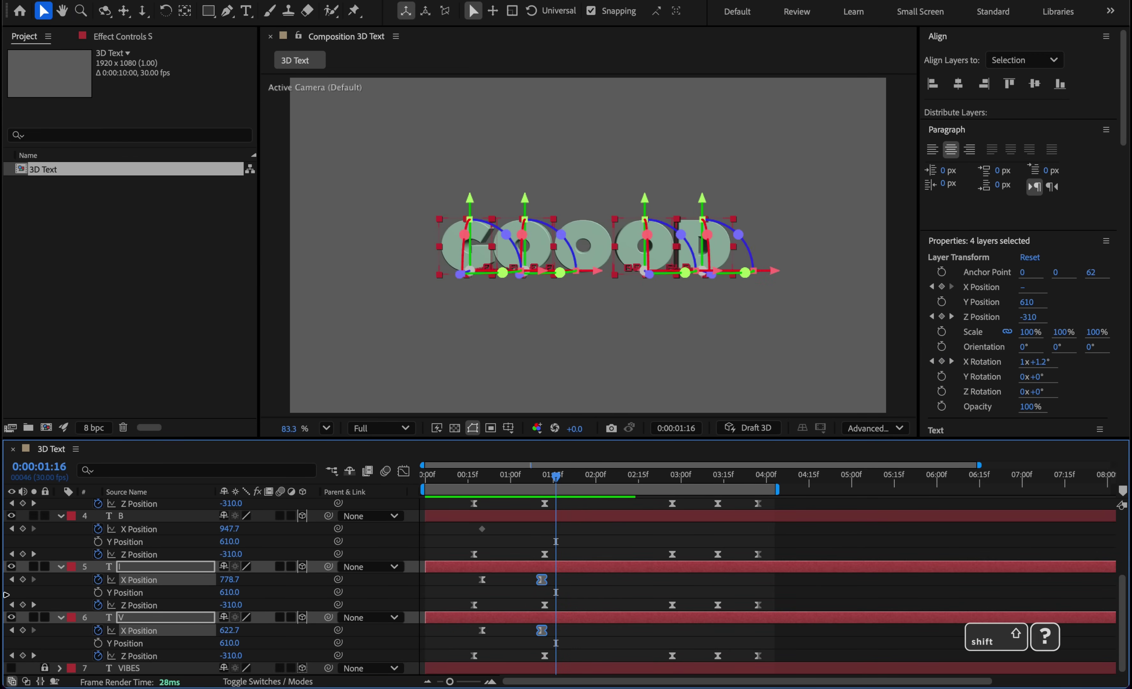
scroll(56, 563, up, 3)
Turn on Camera 1, preview the perspective flip, and maximize the Timeline.
click(11, 504)
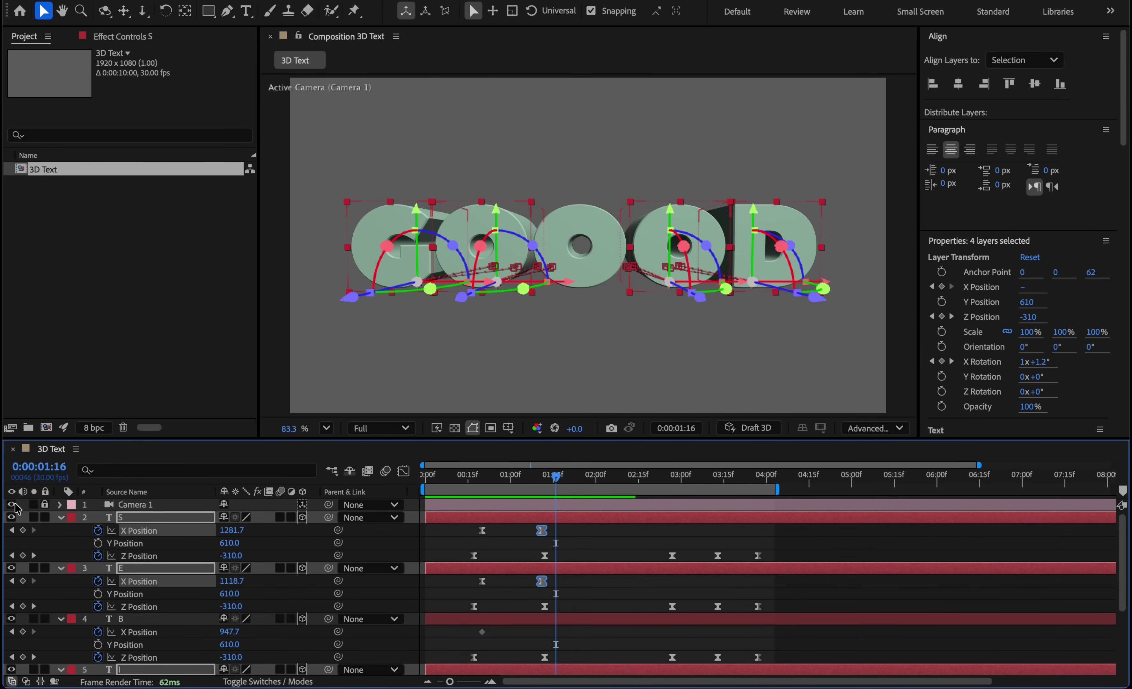
drag(551, 480, 404, 474)
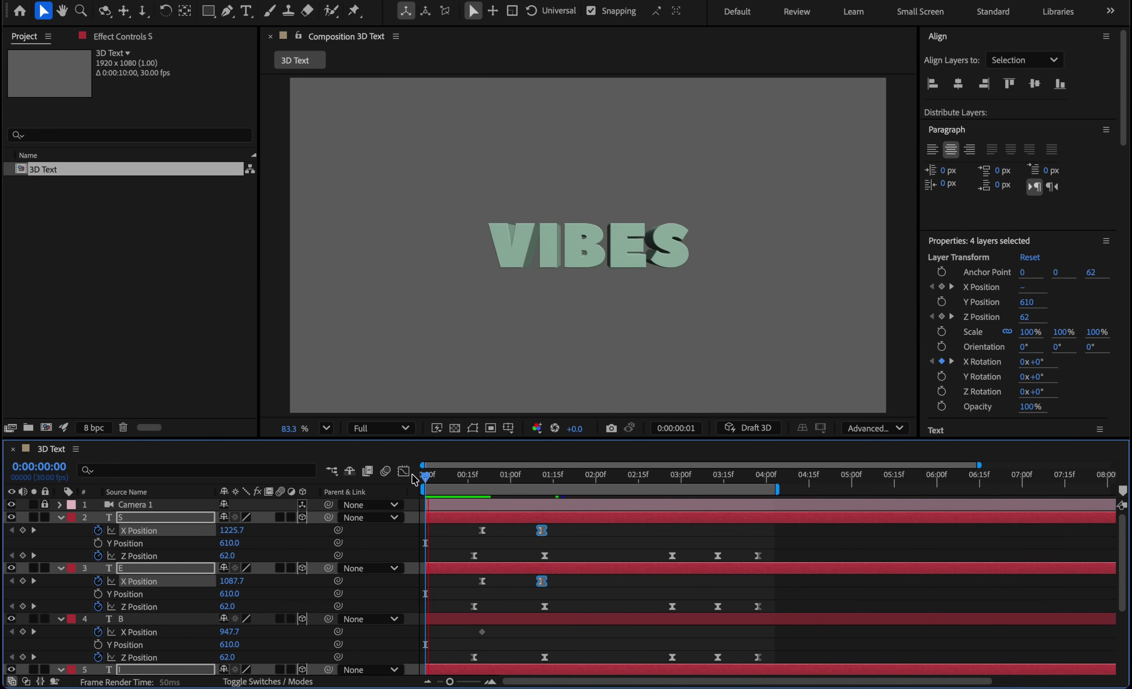
key(space)
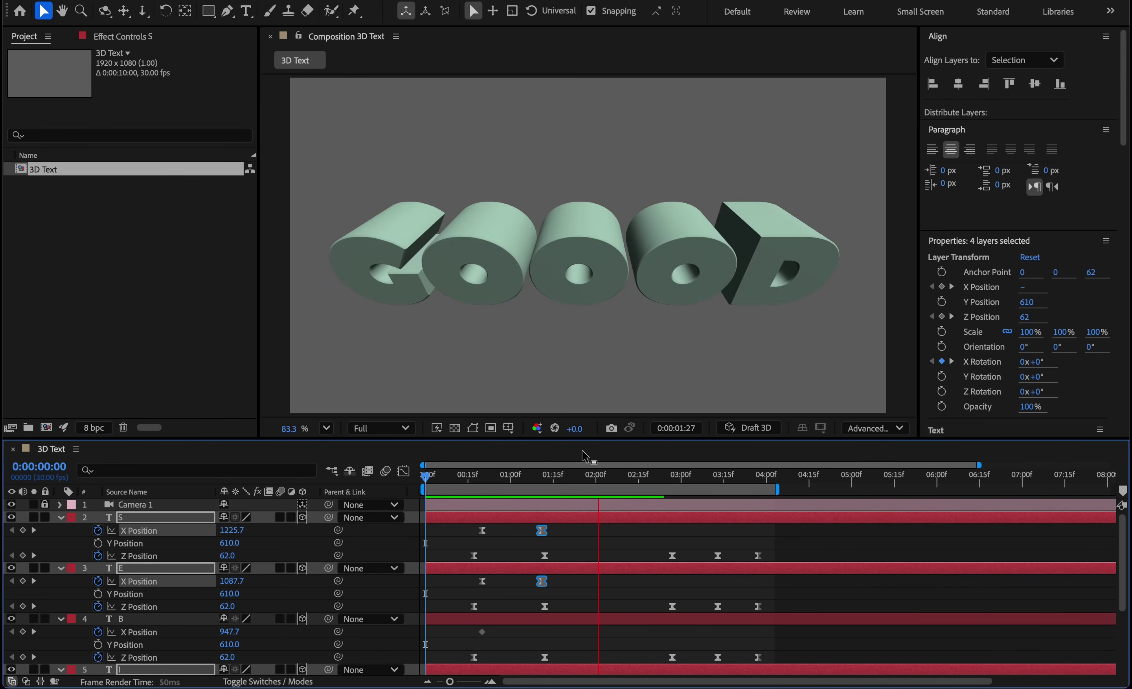
mouse_move(468, 475)
mouse_down()
mouse_move(519, 474)
mouse_move(470, 477)
mouse_up()
key(space)
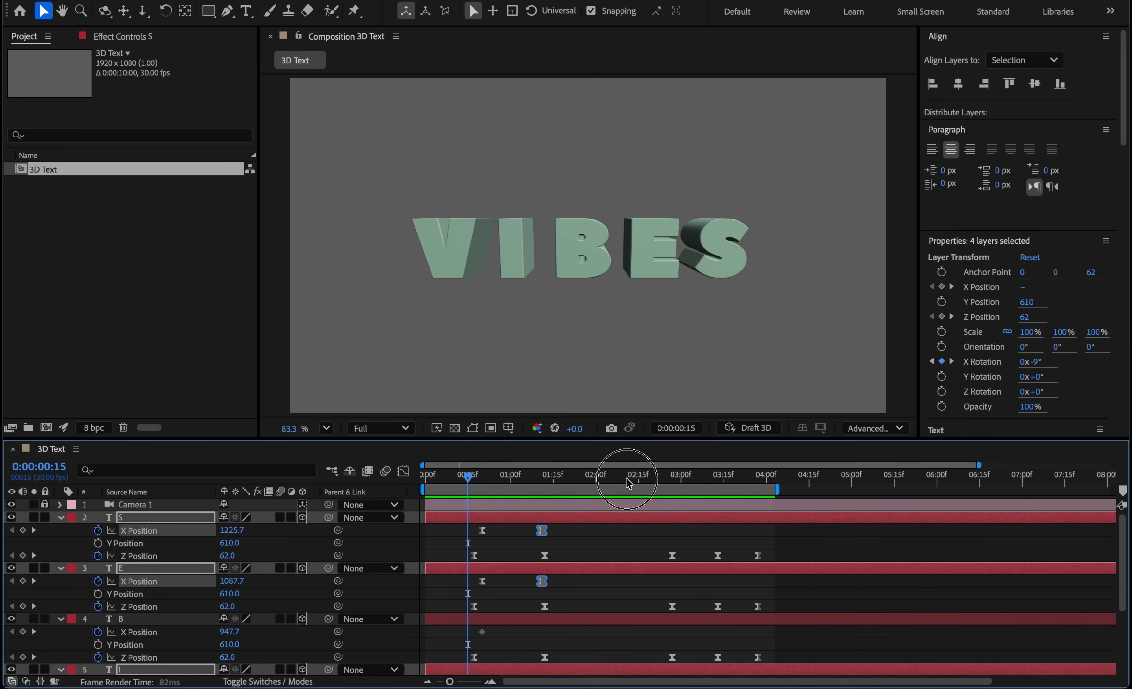
drag(626, 478, 672, 480)
key(grave)
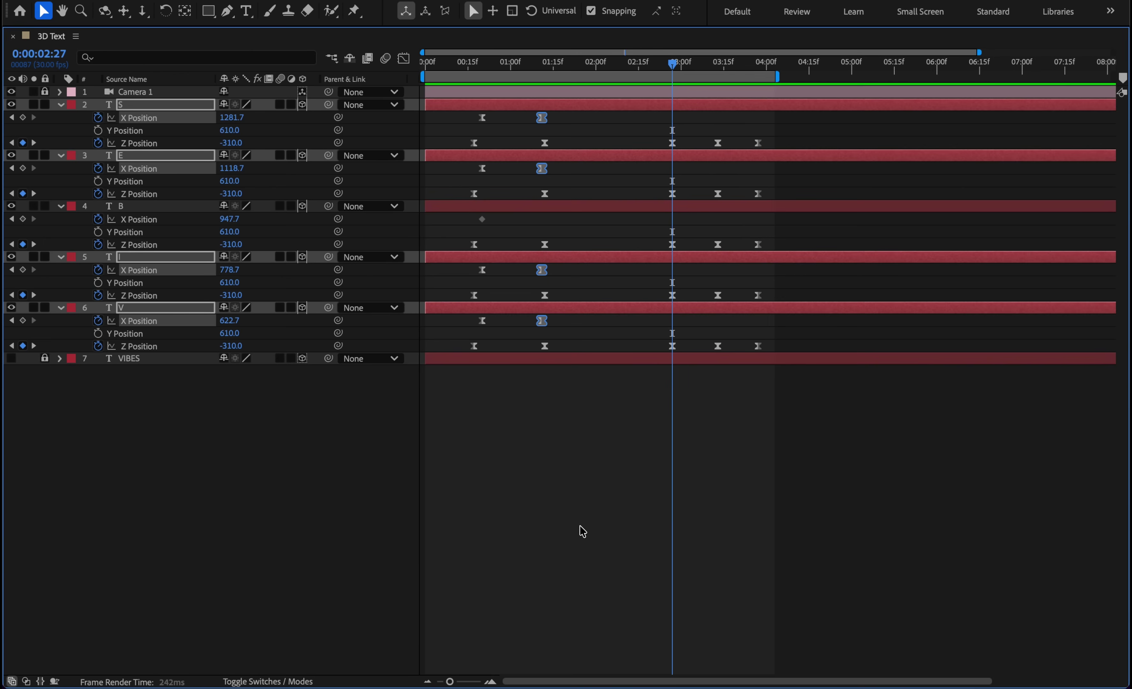
Copy the letters' X Position keyframes and paste them, moving the copies to 02:24f.
ctrl+click(164, 170)
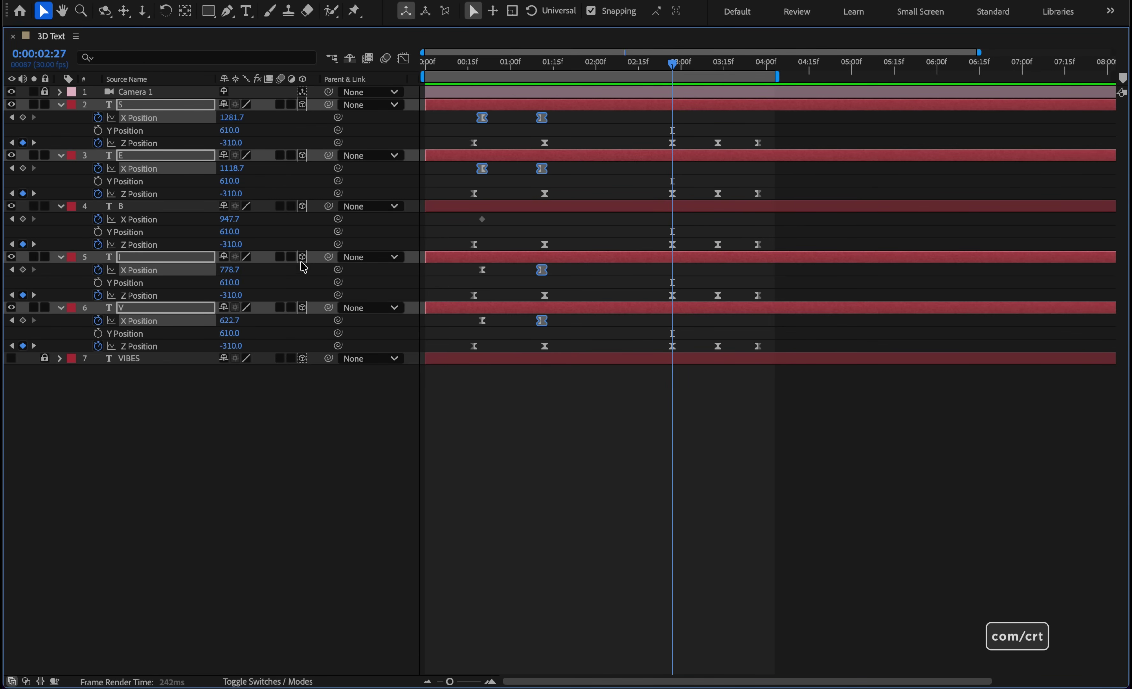
drag(501, 320, 476, 324)
key(ctrl+c)
key(ctrl+v)
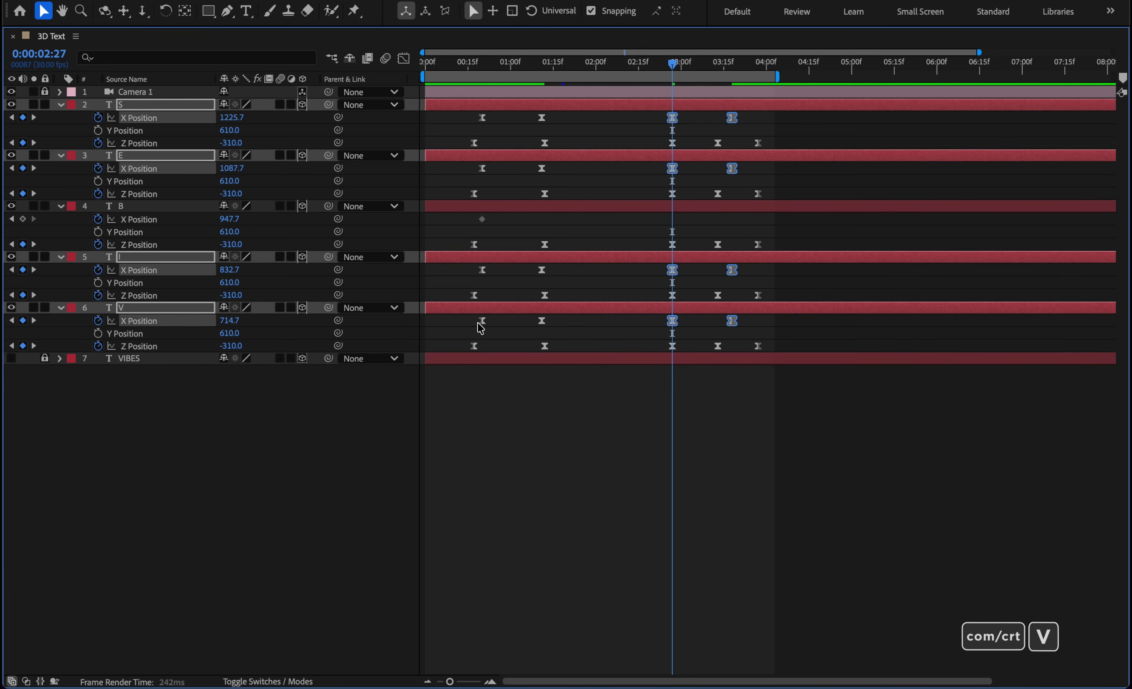
drag(732, 173, 710, 171)
Time-reverse the pasted keyframes and shift them earlier, to around 2 seconds.
key(grave)
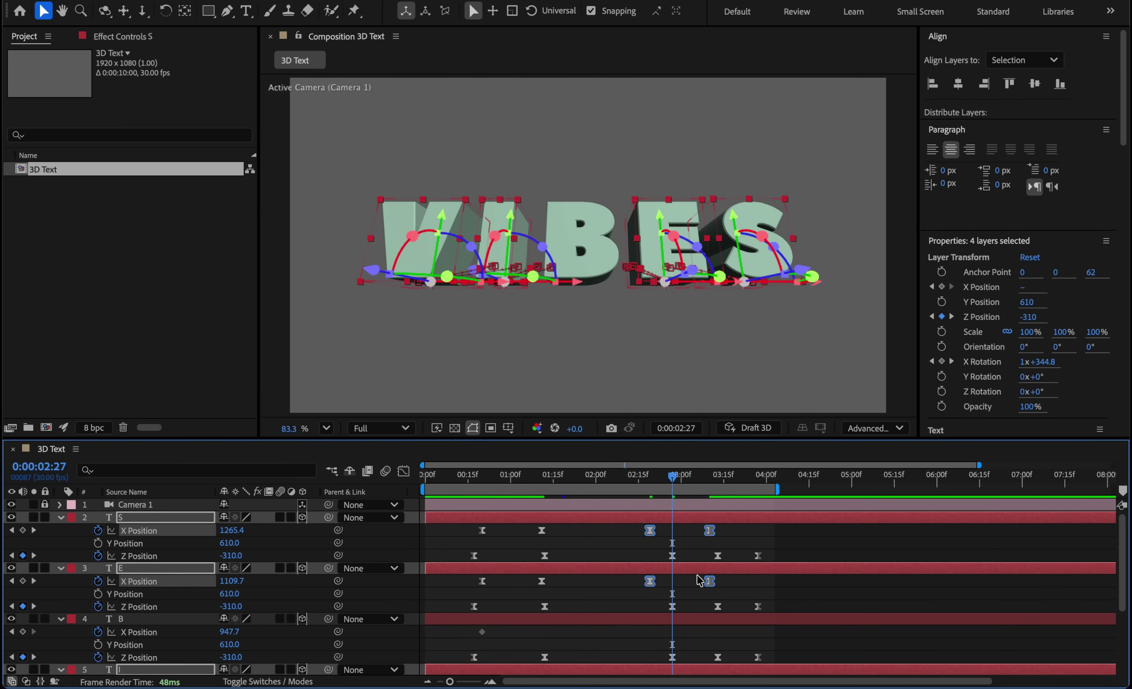
mouse_move(678, 485)
mouse_down()
mouse_move(652, 476)
mouse_move(693, 478)
mouse_up()
right_click(710, 533)
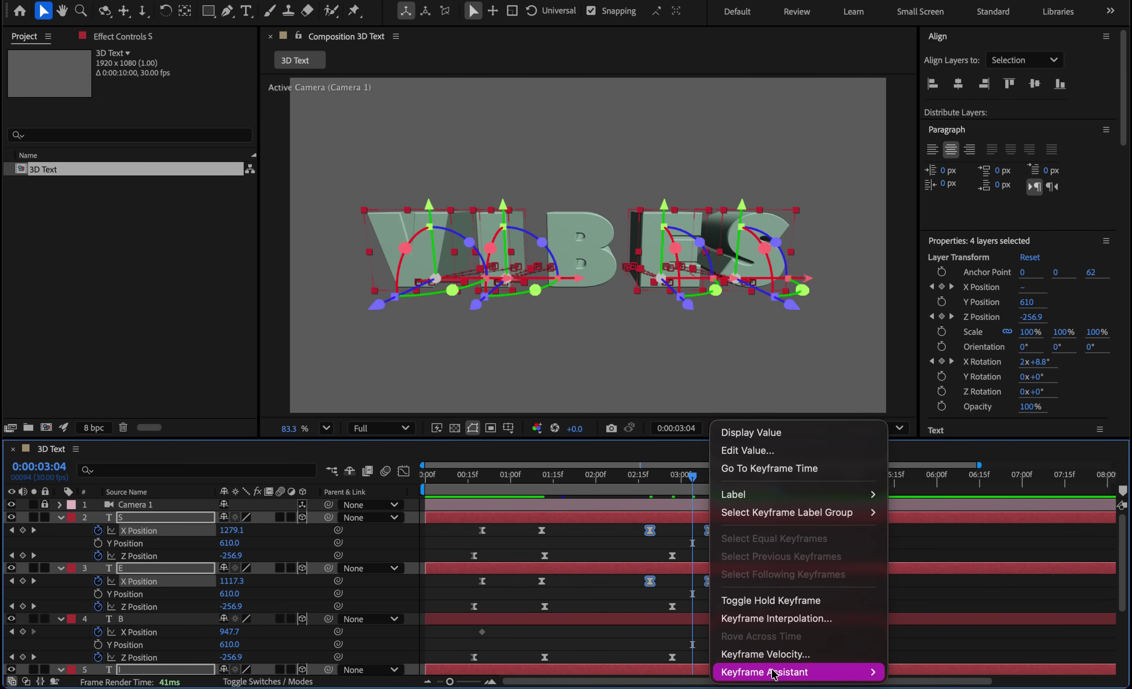
mouse_move(784, 674)
click(907, 673)
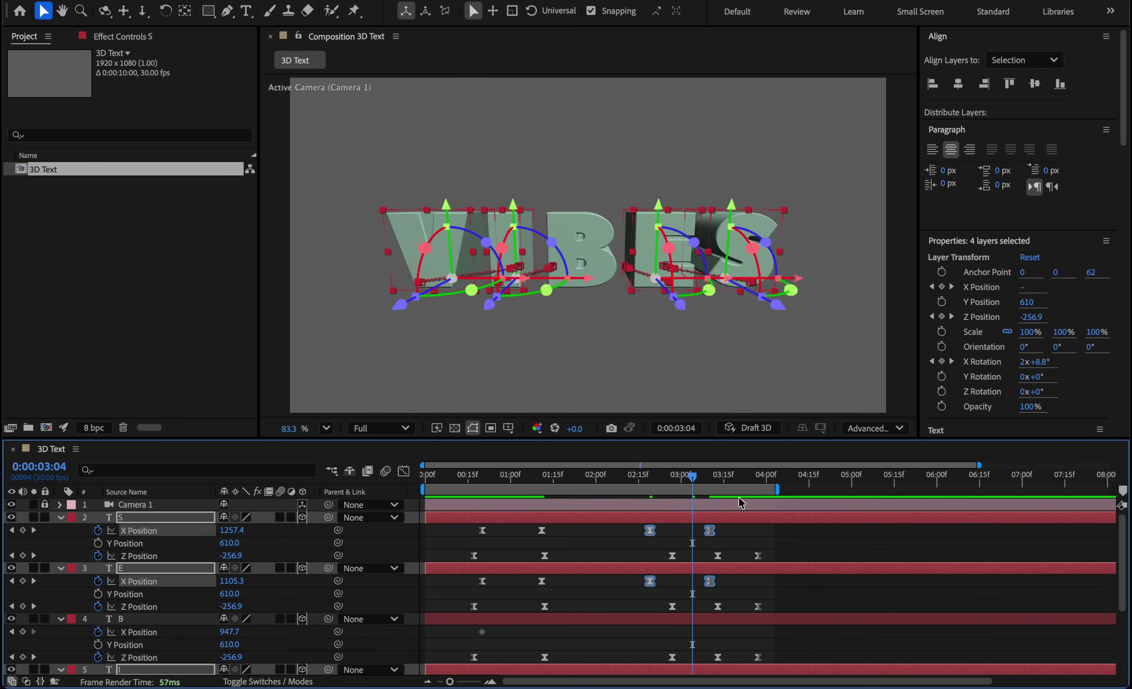
drag(713, 536, 665, 534)
drag(692, 476, 636, 501)
Select the keyframes near 02:07 on the four letters and preview GOOOD returning to VIBES.
key(grave)
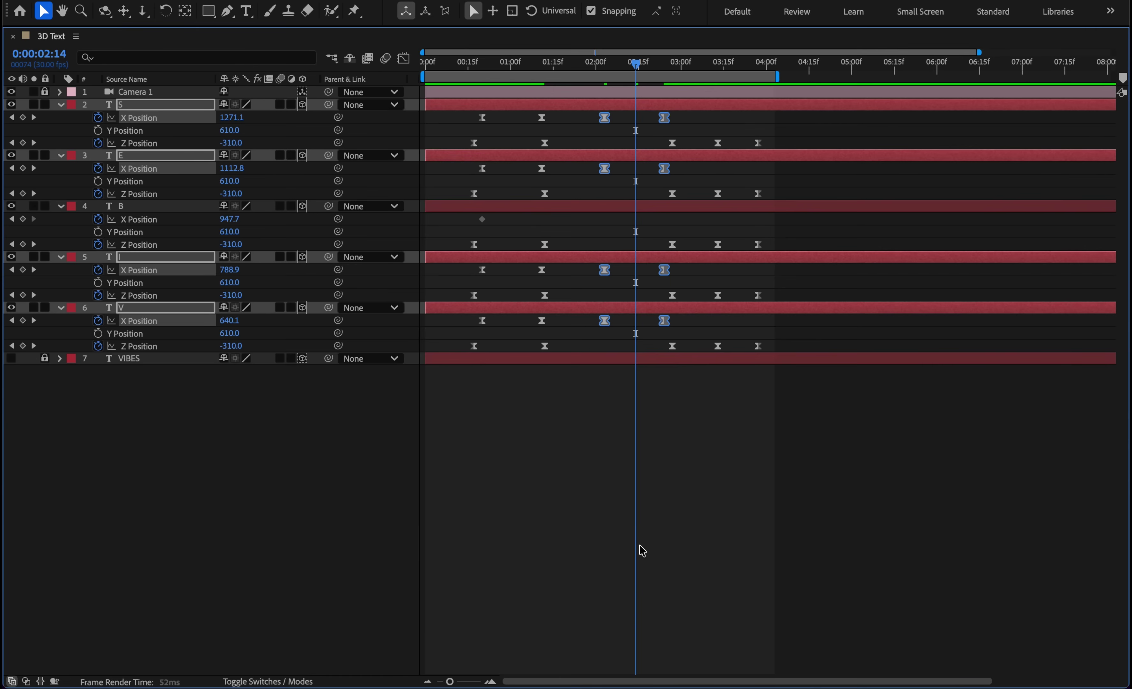
click(648, 388)
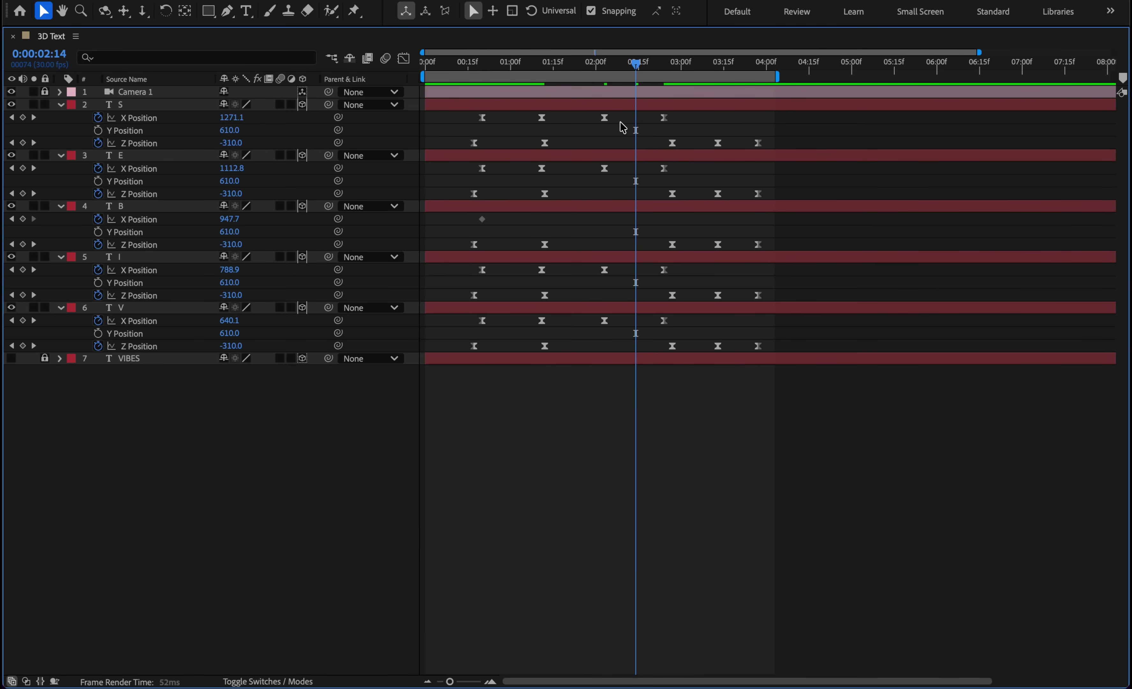
drag(622, 130, 585, 328)
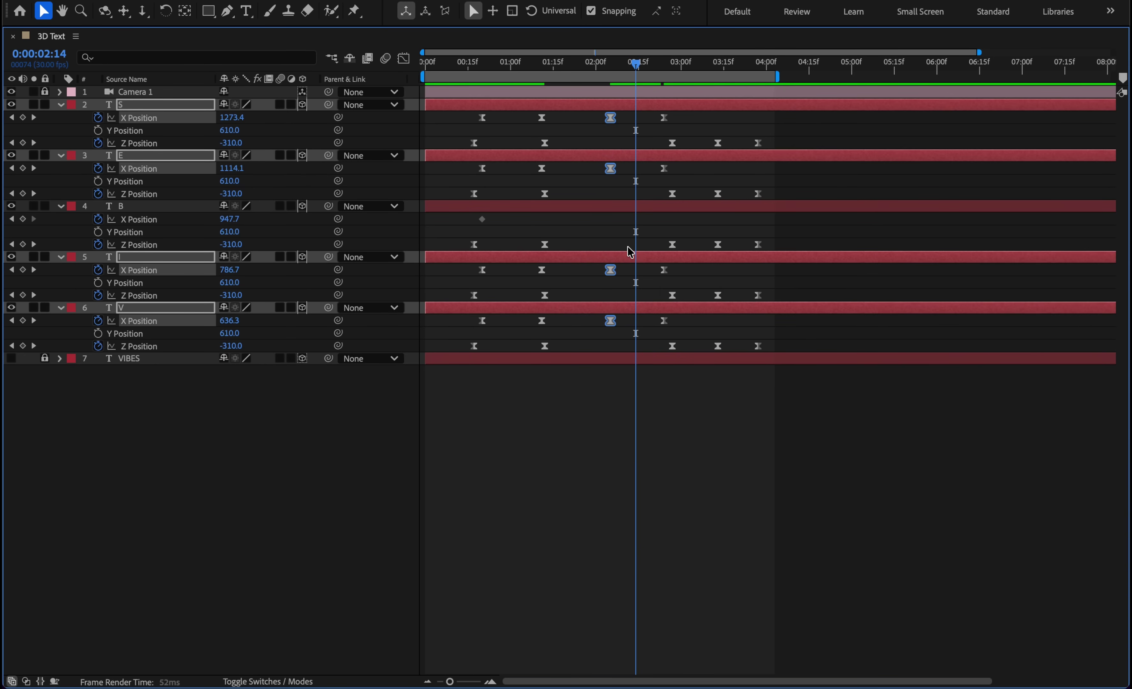
key(grave)
drag(637, 477, 435, 469)
key(space)
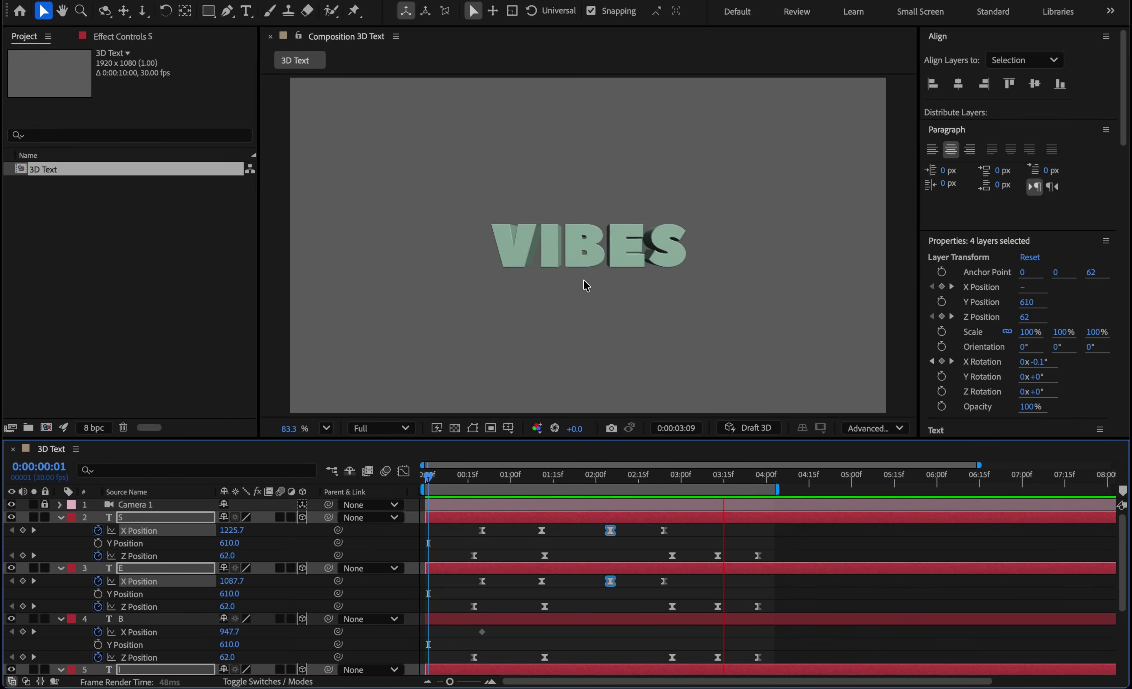
Collapse the layer properties, select the S, E, B, I and V layers, and zoom to single frames.
key(space)
key(ctrl+a)
key(a)
key(a)
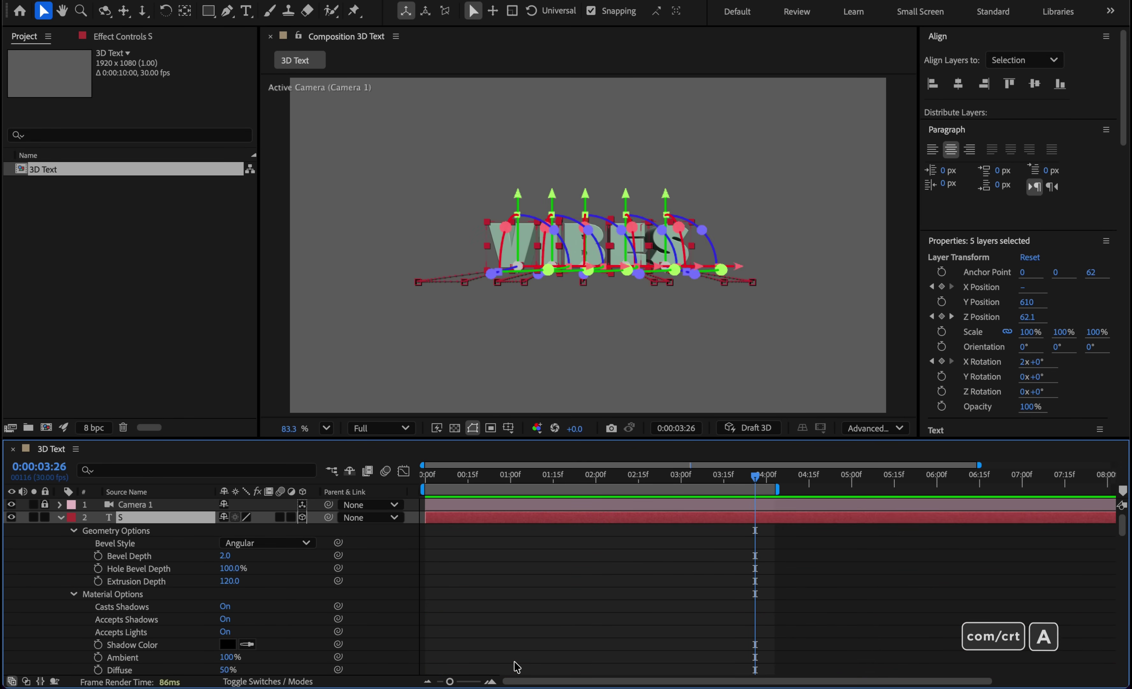
key(a)
key(a)
key(Home)
key(semicolon)
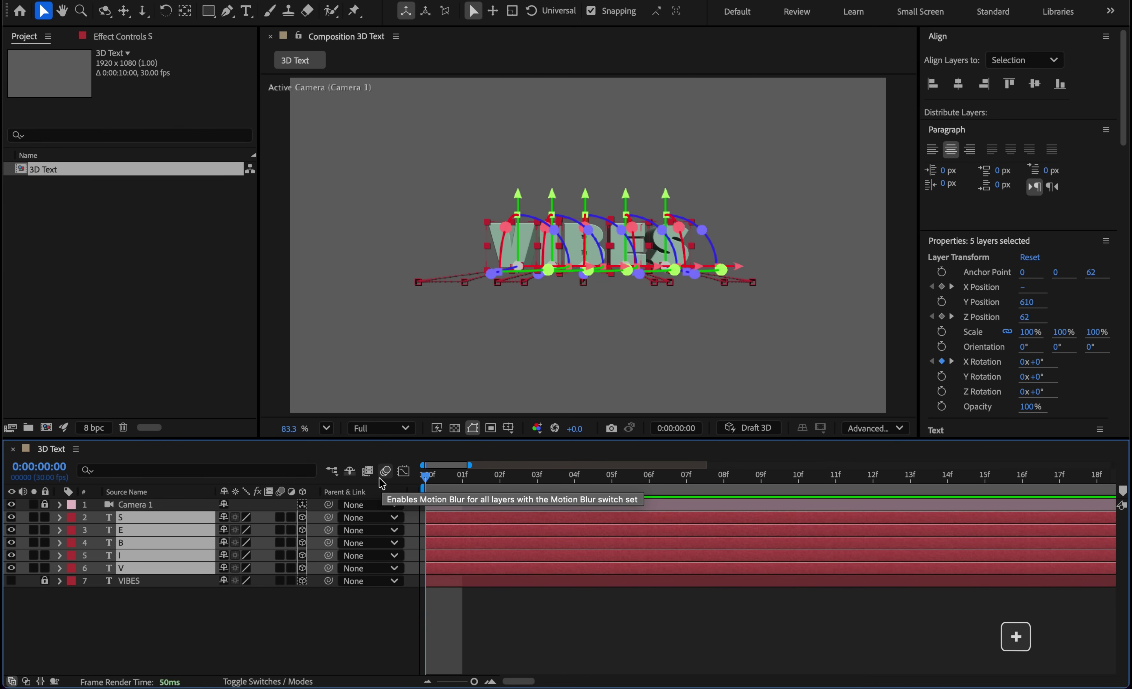
Offset the letter layers one frame apart from V to S, then preview in the maximized viewer.
ctrl+click(167, 567)
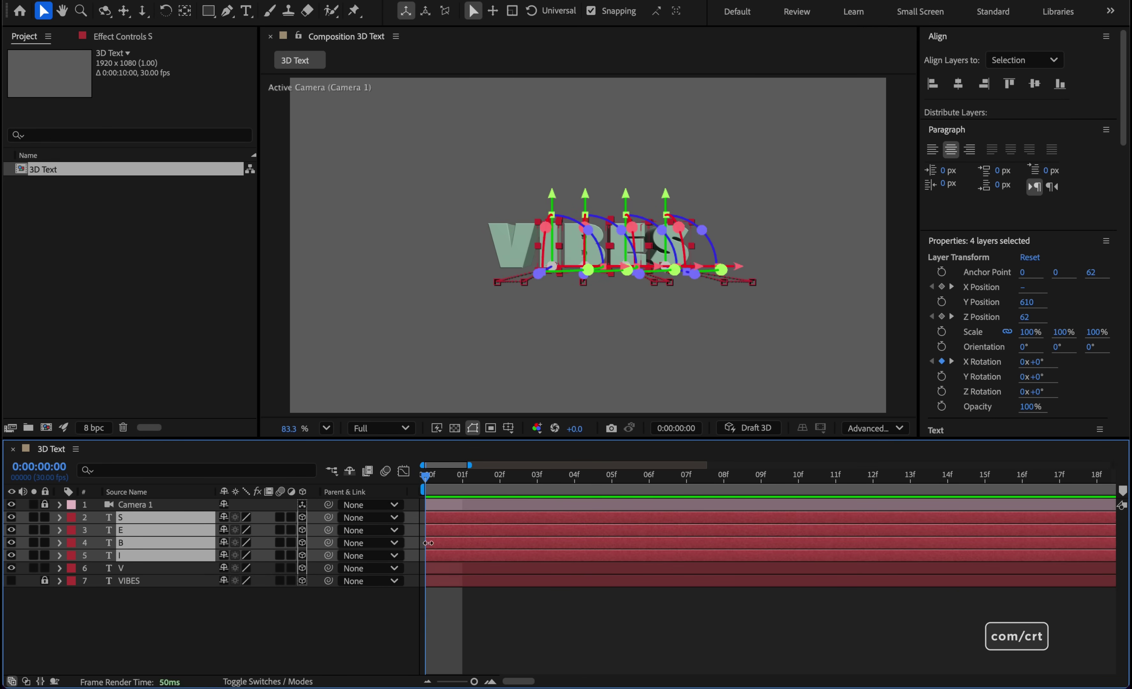
drag(445, 552, 593, 522)
ctrl+click(494, 556)
ctrl+click(542, 547)
ctrl+click(568, 535)
shift+click(580, 557)
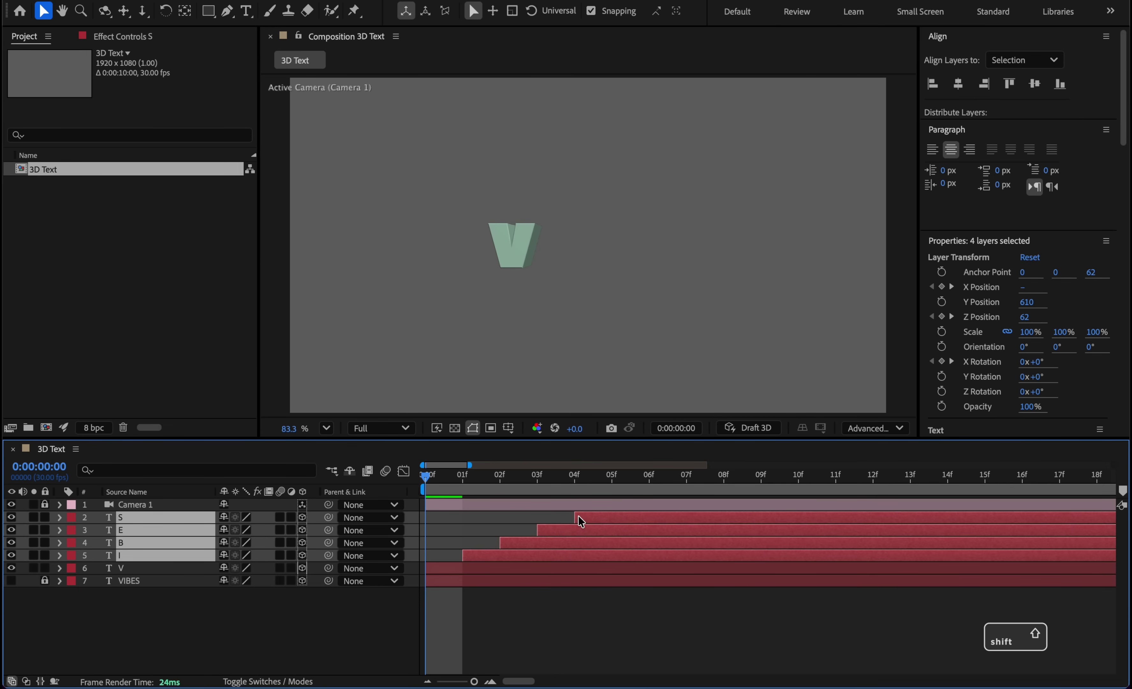
drag(580, 521, 409, 521)
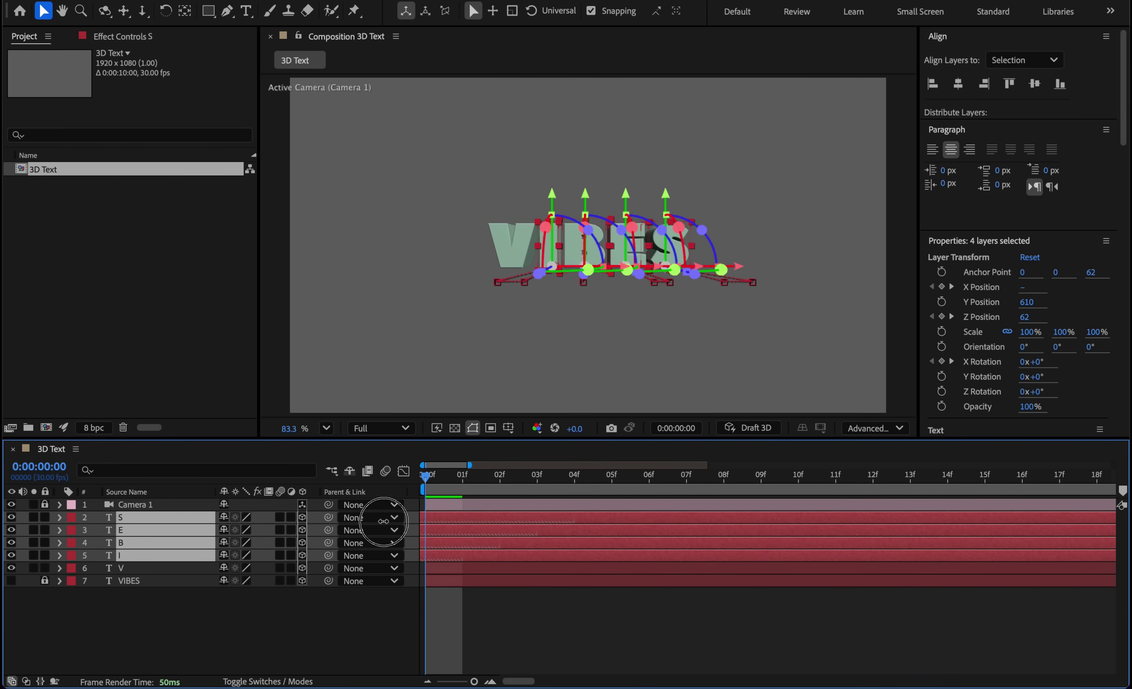
key(grave)
key(space)
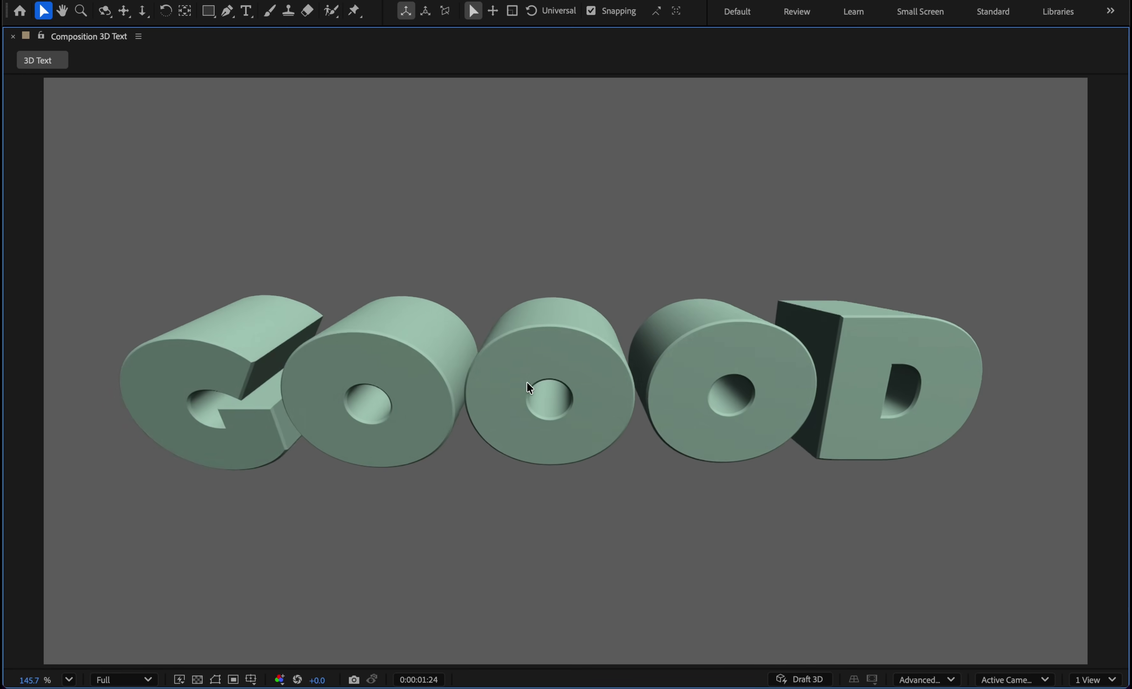
Restore the panel layout and move to a frame showing GOOOD.
key(grave)
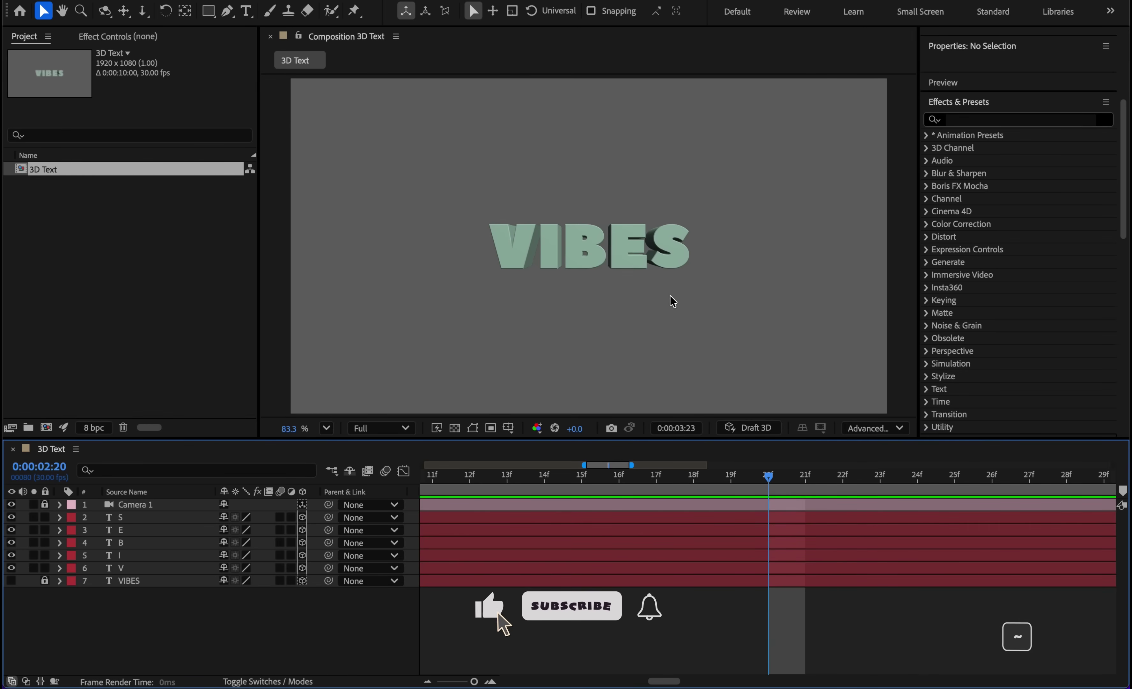
click(768, 477)
drag(771, 482, 556, 537)
key(semicolon)
drag(703, 474, 606, 475)
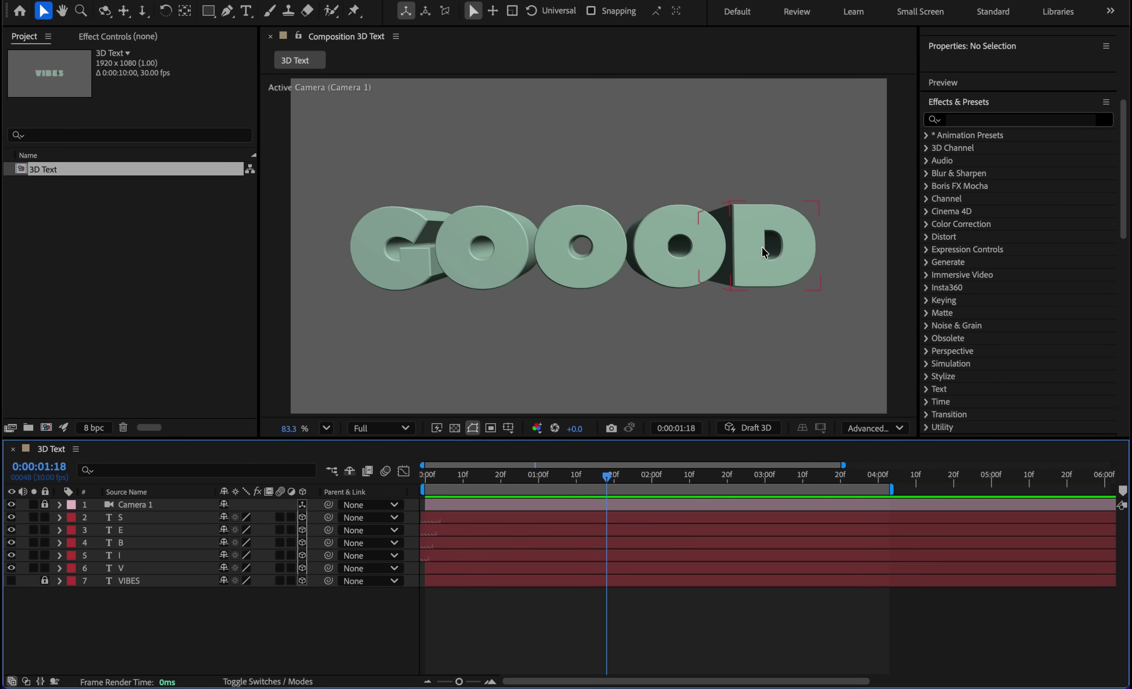
Show Title/Action Safe guides, lock Camera 1, and pan the camera to recentre GOOOD.
click(511, 426)
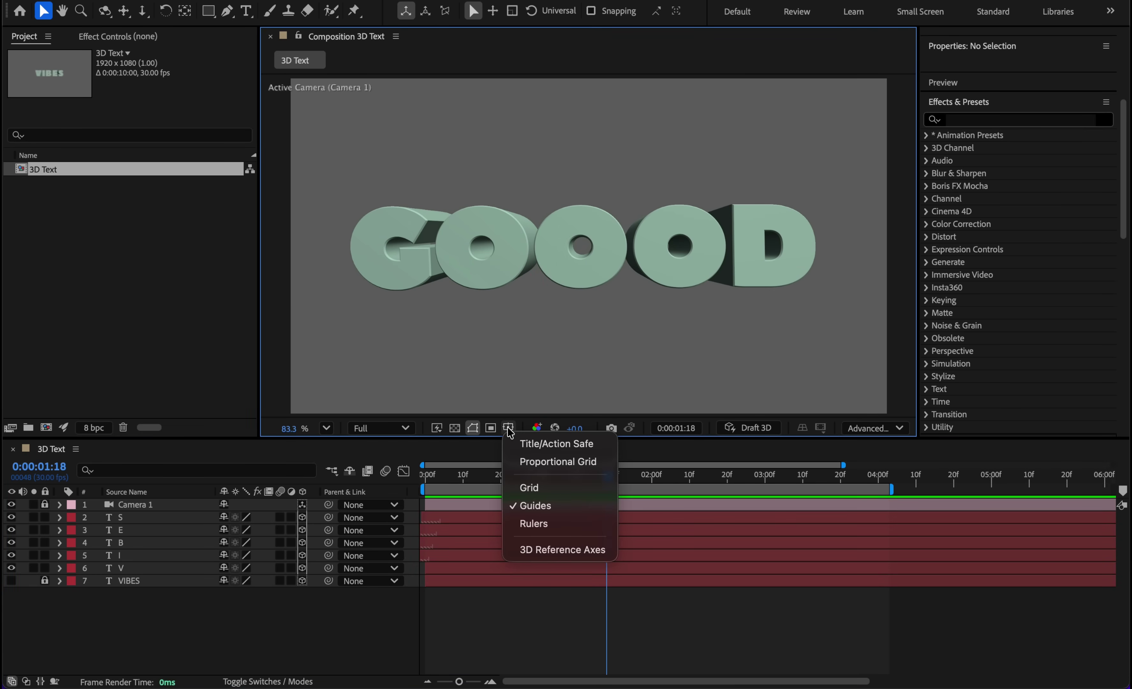
click(516, 444)
scroll(594, 257, up, 2)
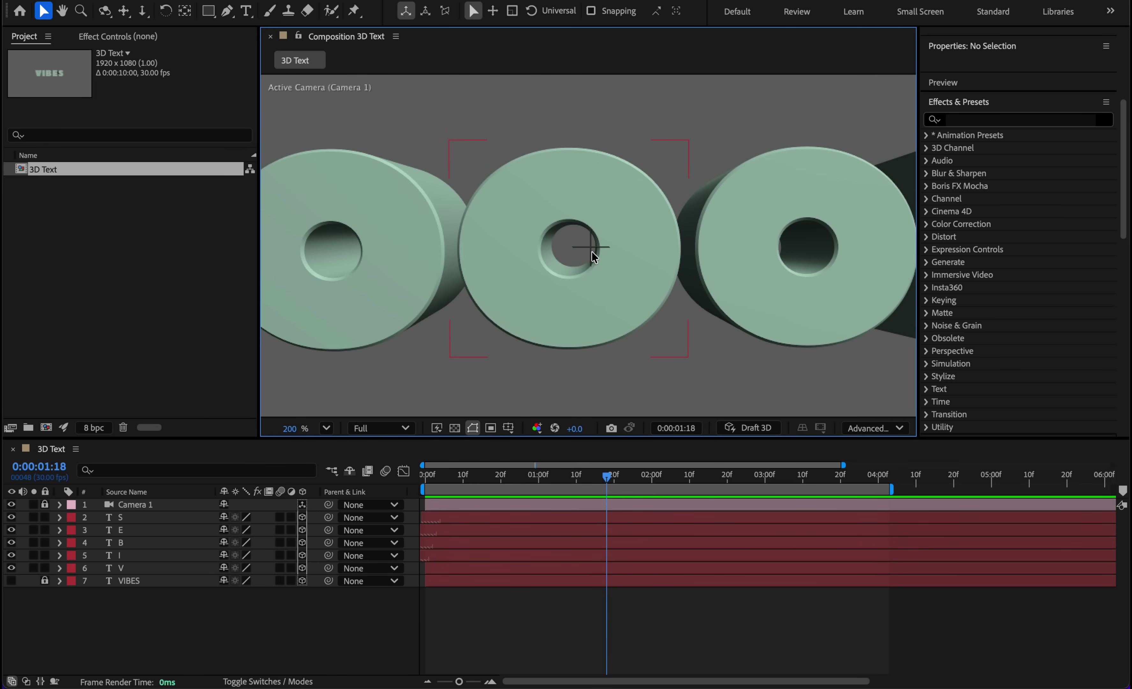
click(45, 505)
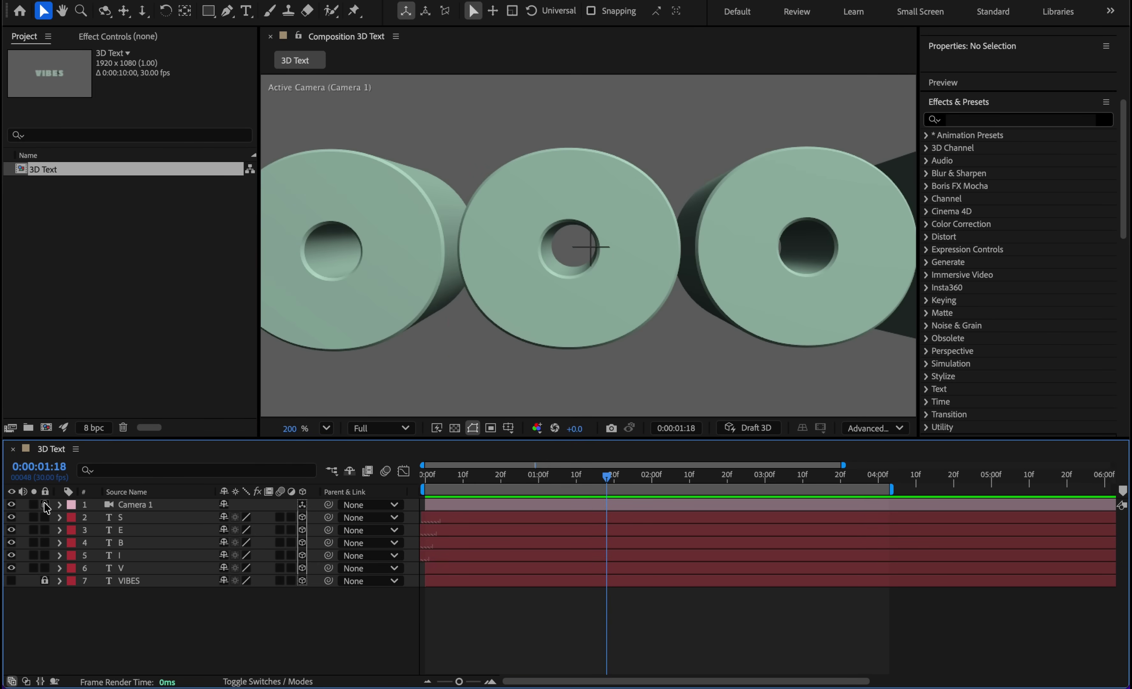
click(123, 10)
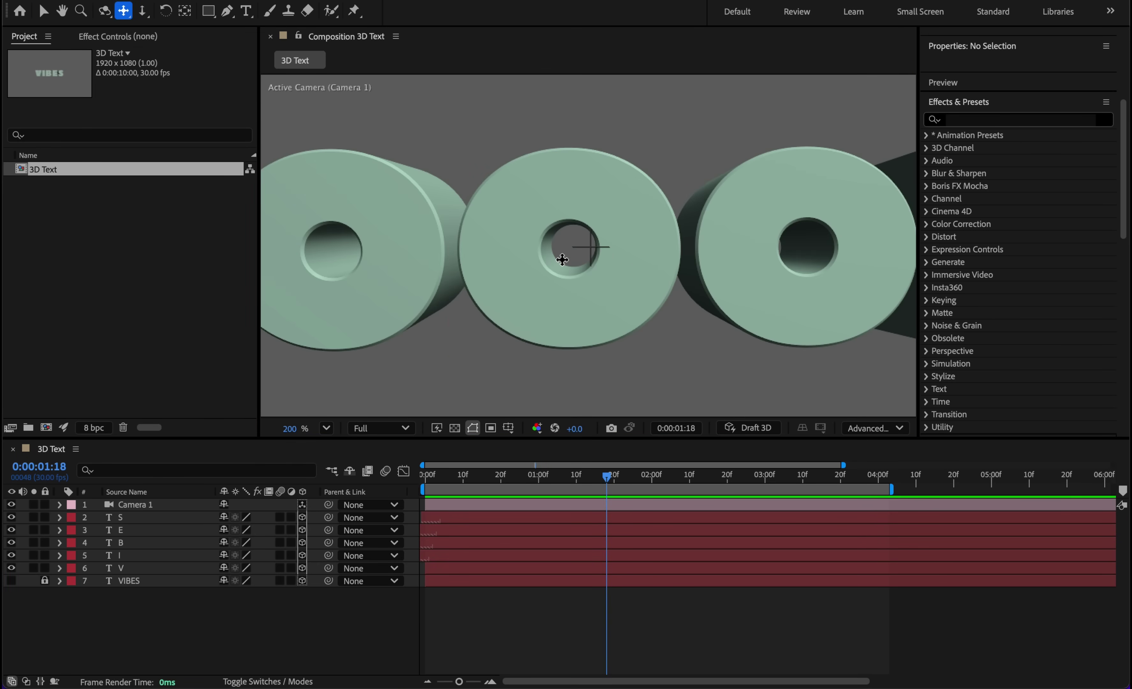
drag(569, 287, 593, 296)
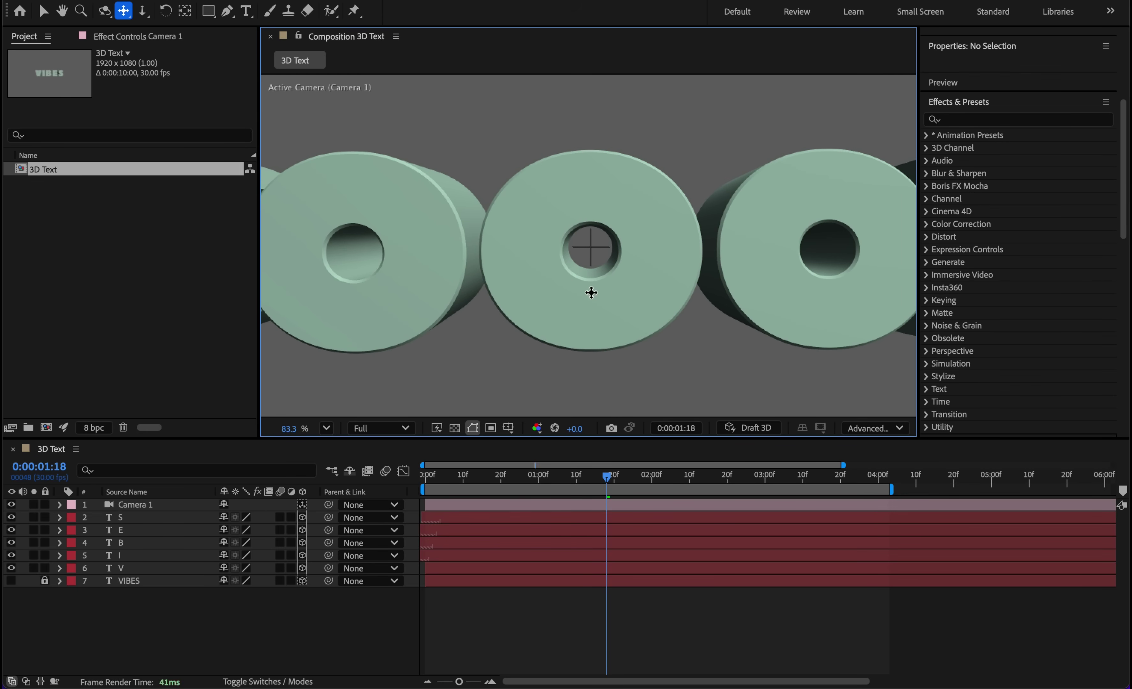
scroll(592, 295, down, 5)
Nest the 3D Text comp into a new composition named 'Main' and scrub forward to GOOOD.
key(v)
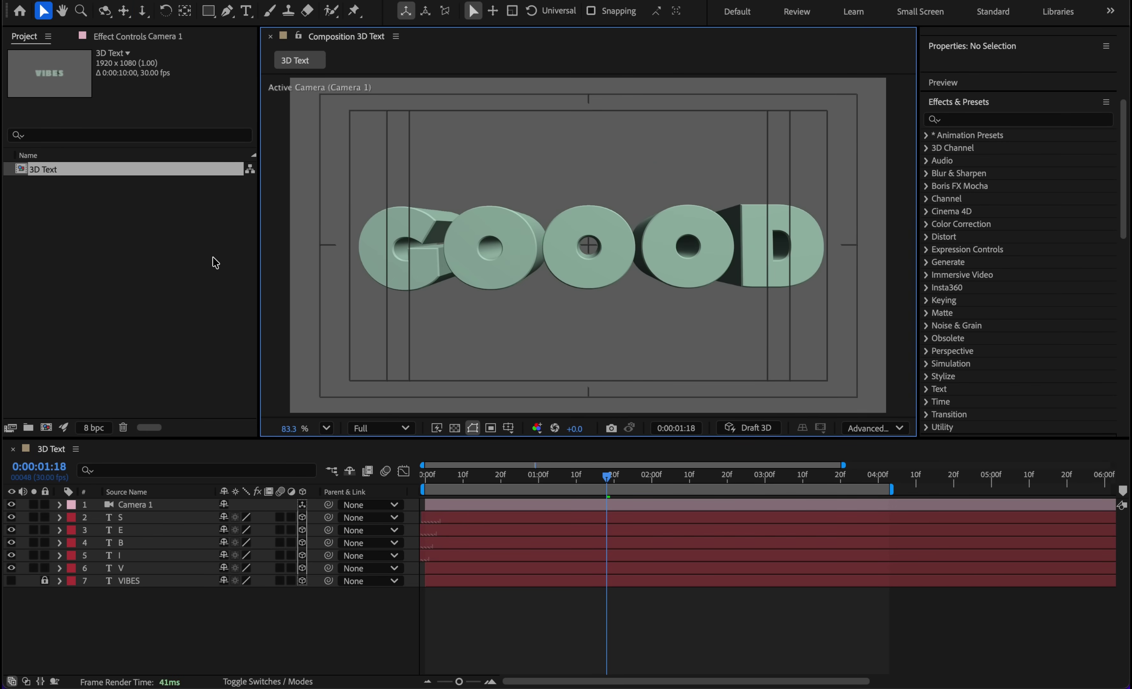
click(43, 170)
drag(25, 172, 46, 427)
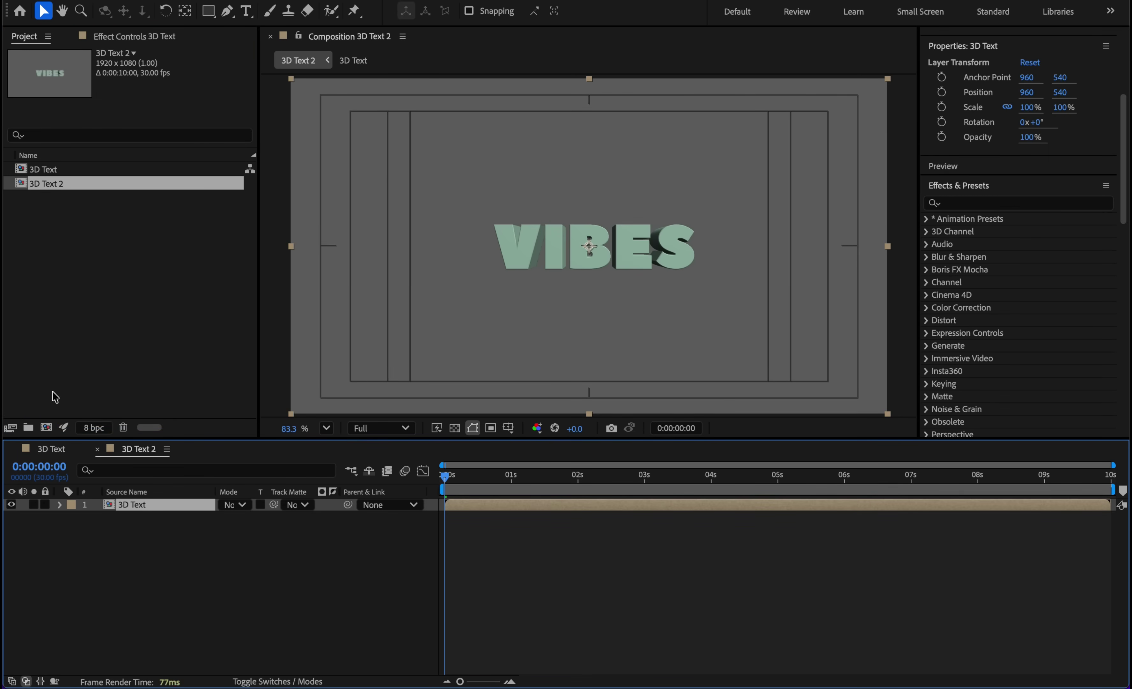
click(58, 186)
key(Return)
text(Ma)
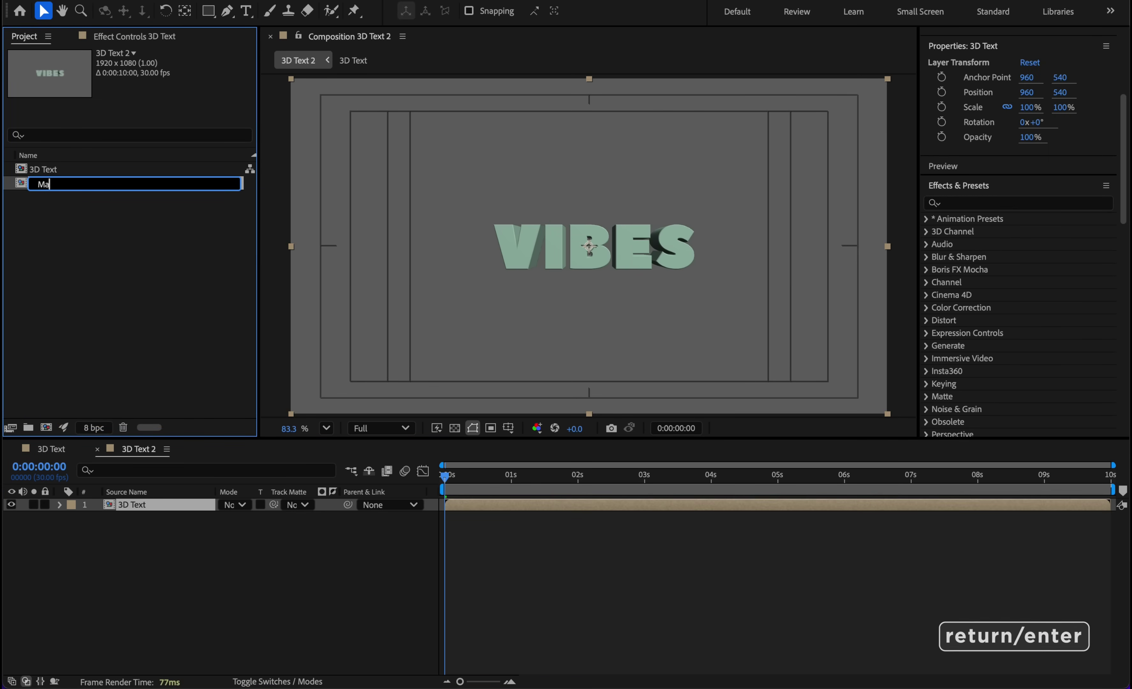
text(in)
key(Return)
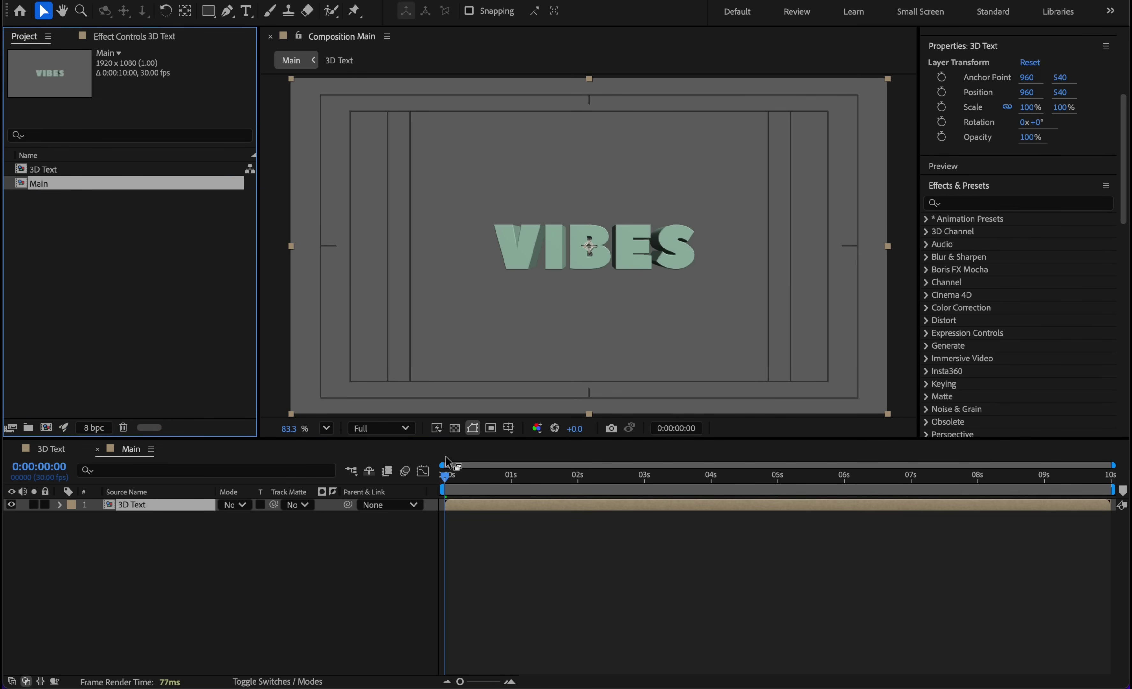
drag(445, 475, 533, 490)
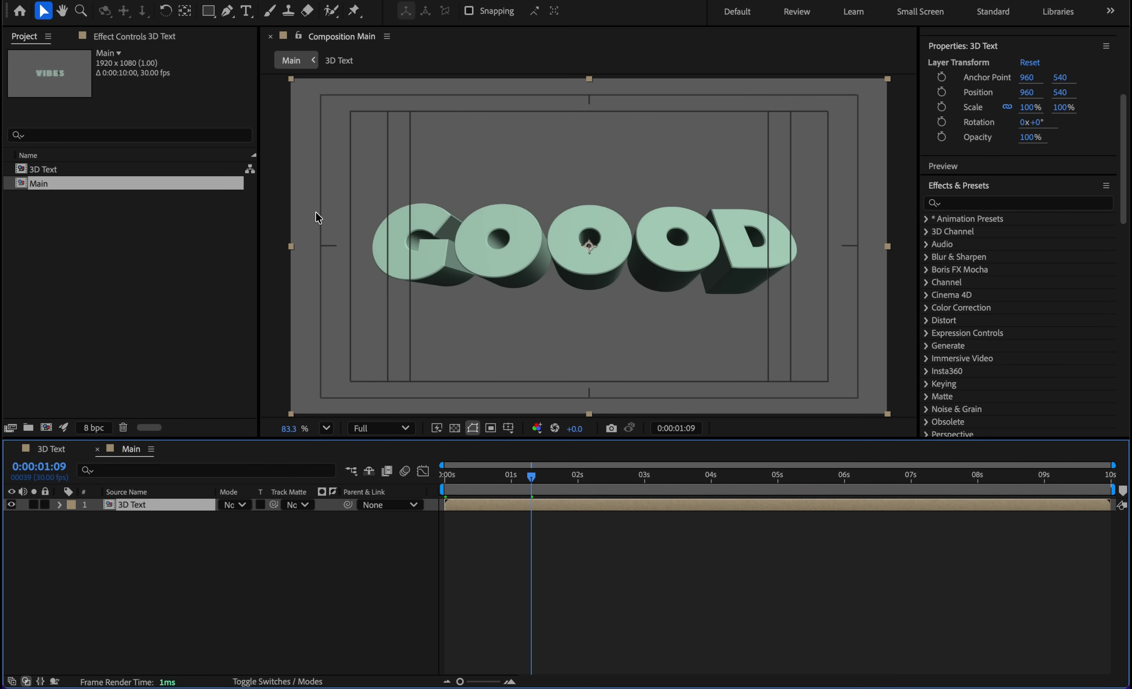
Draw a slanted shine bar with the Pen tool, trim its layer to start at 1:09, and show Position.
click(228, 14)
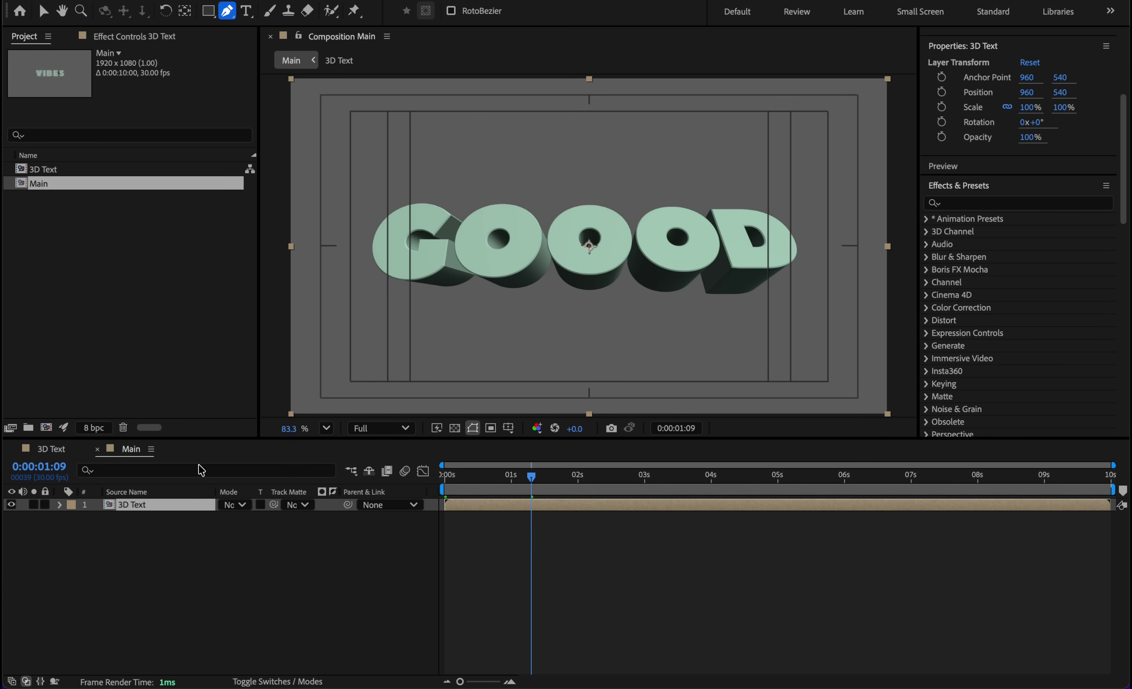
click(185, 534)
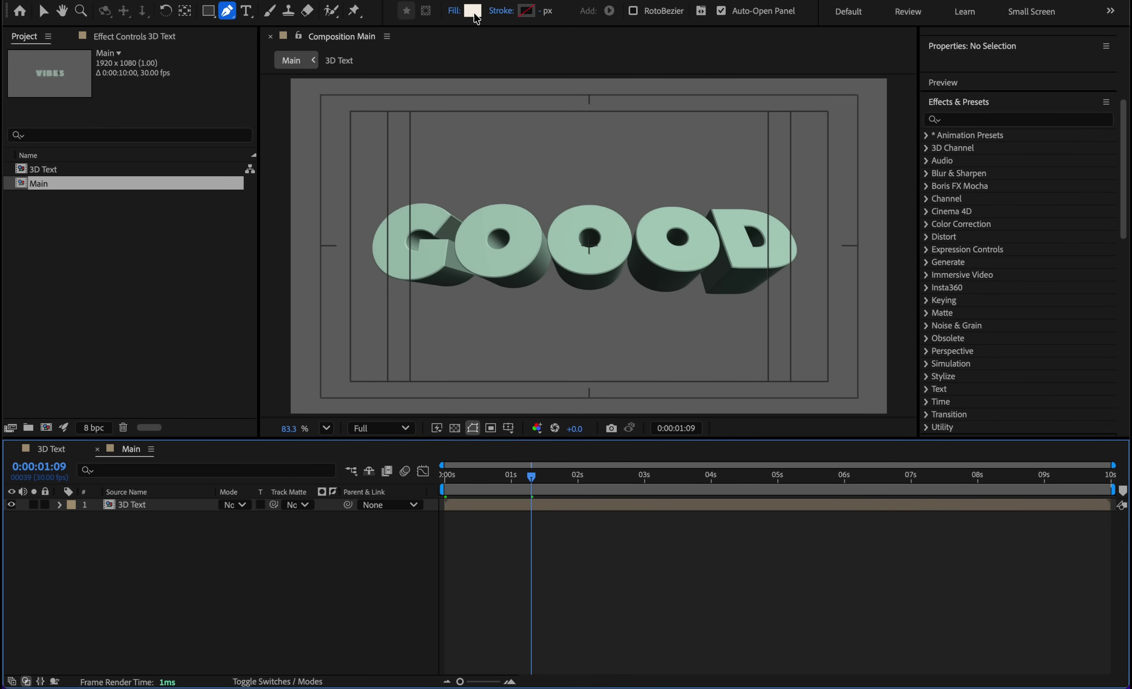
click(351, 168)
click(324, 302)
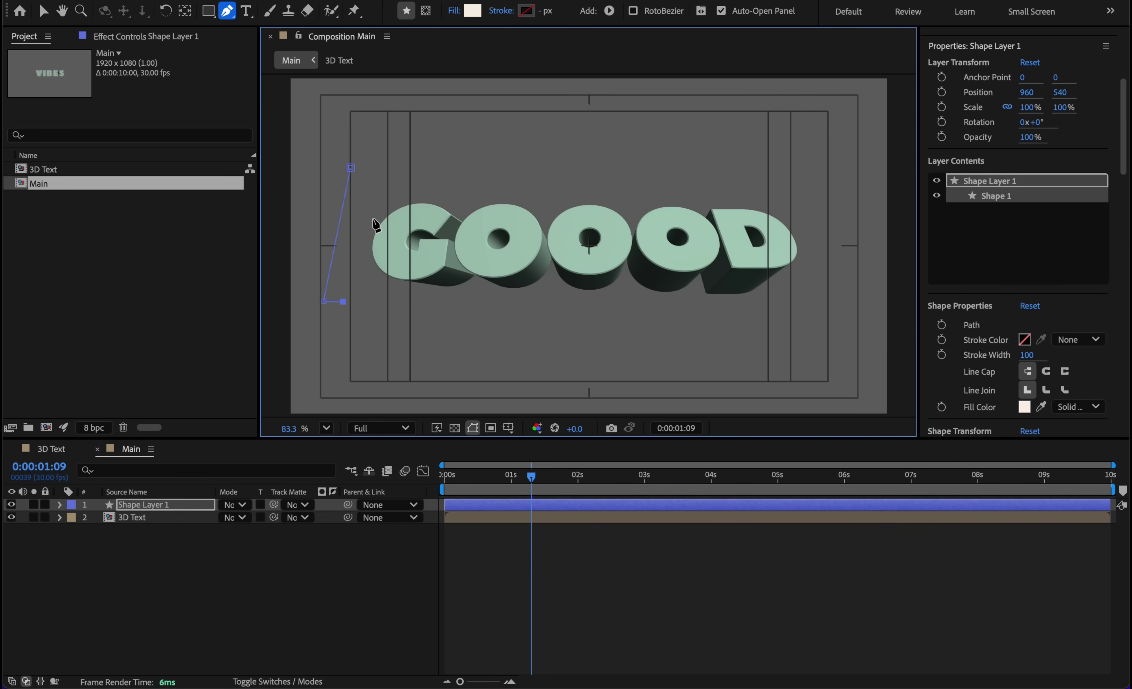
click(372, 168)
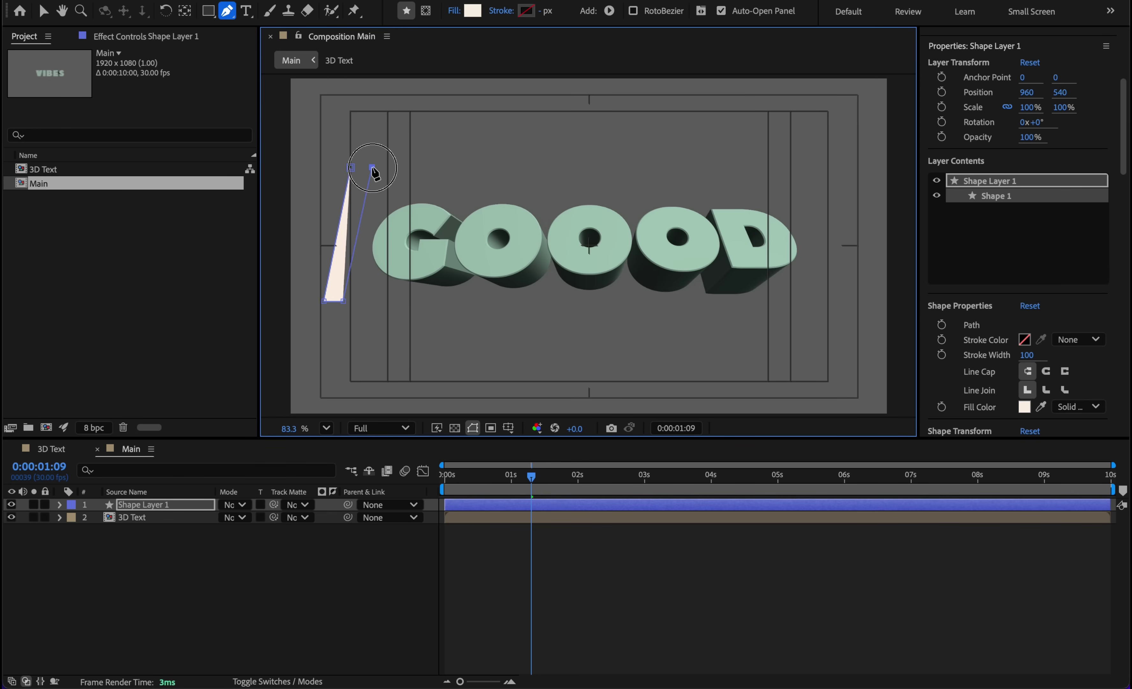
click(351, 168)
key(alt+bracketleft)
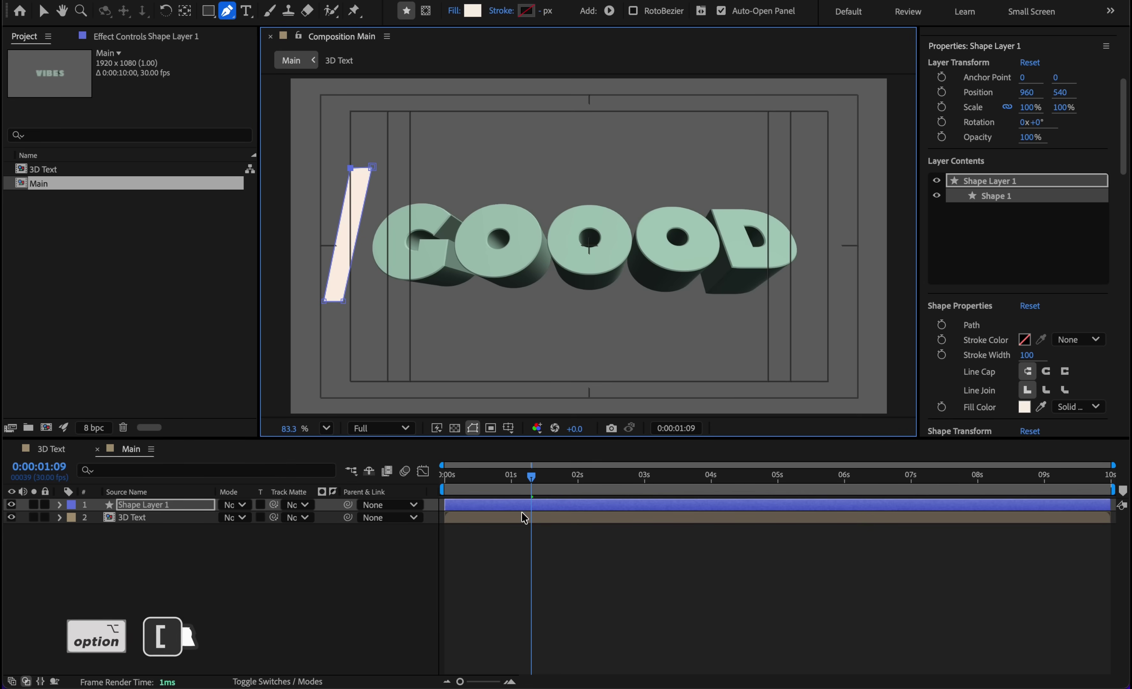
key(p)
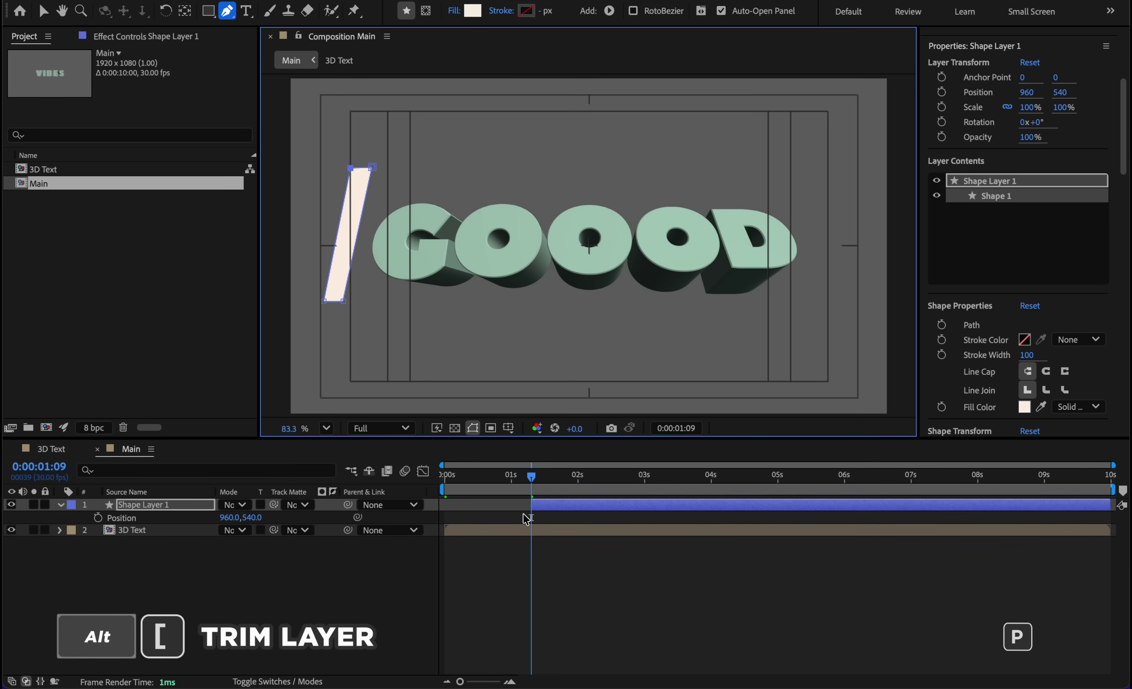
Keyframe the bar sweeping from left of GOOOD past its right edge, trim the layer end, and scrub-check.
click(98, 517)
key(v)
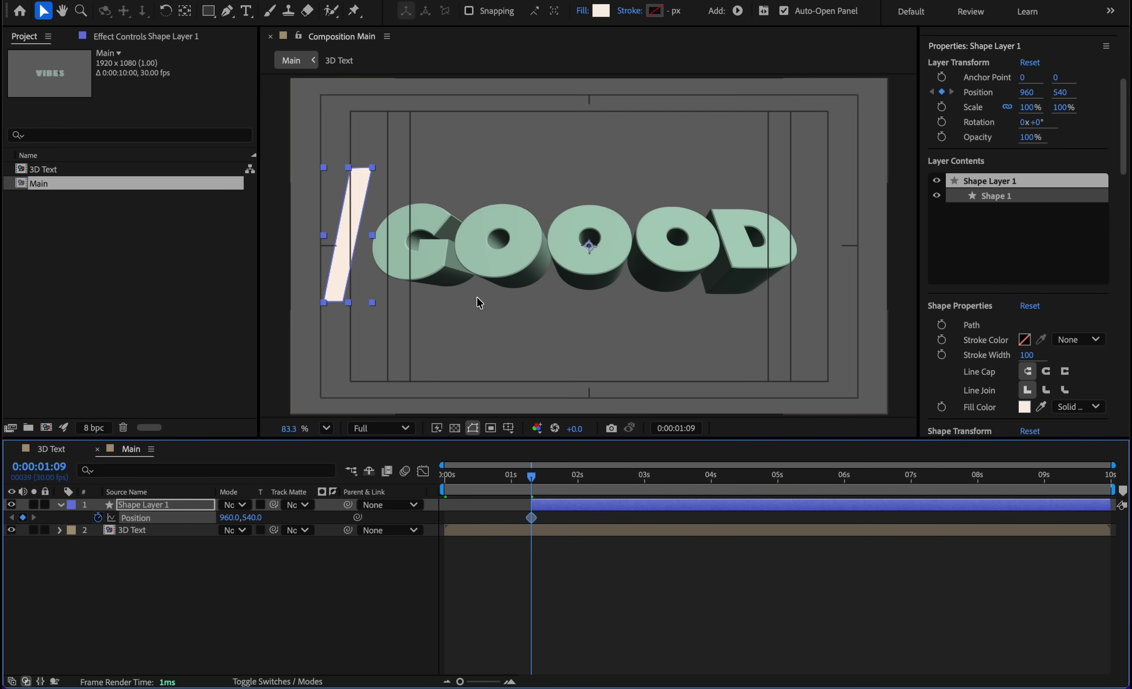
drag(341, 272, 349, 272)
drag(532, 478, 576, 452)
drag(356, 271, 848, 300)
key(alt+])
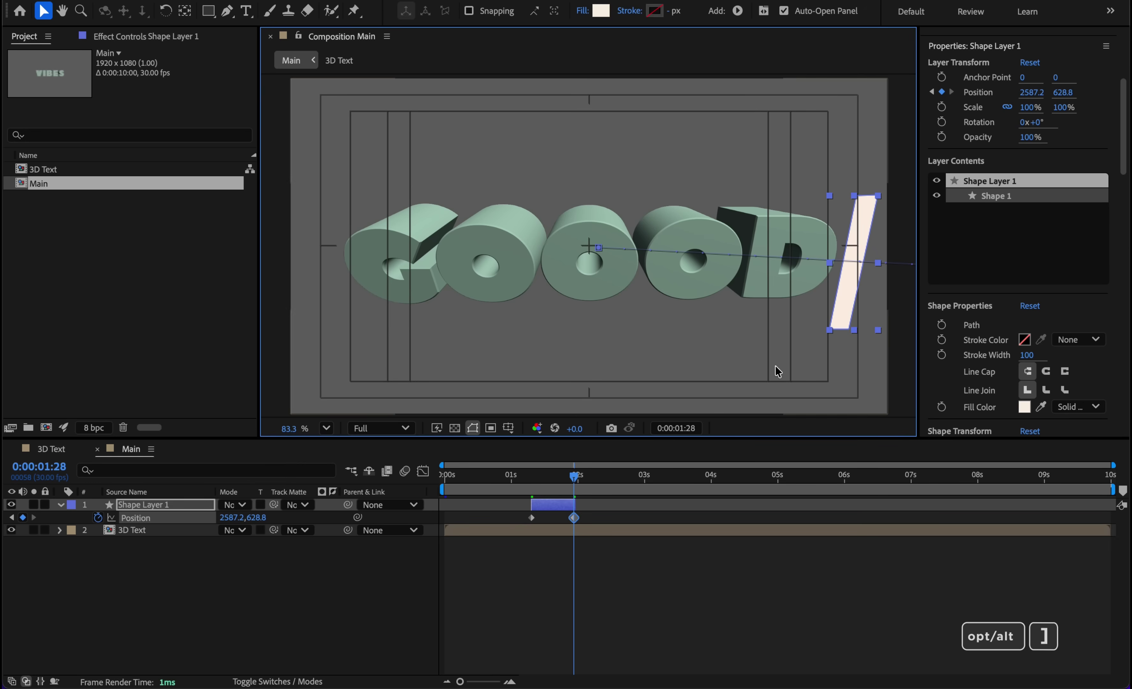
click(511, 476)
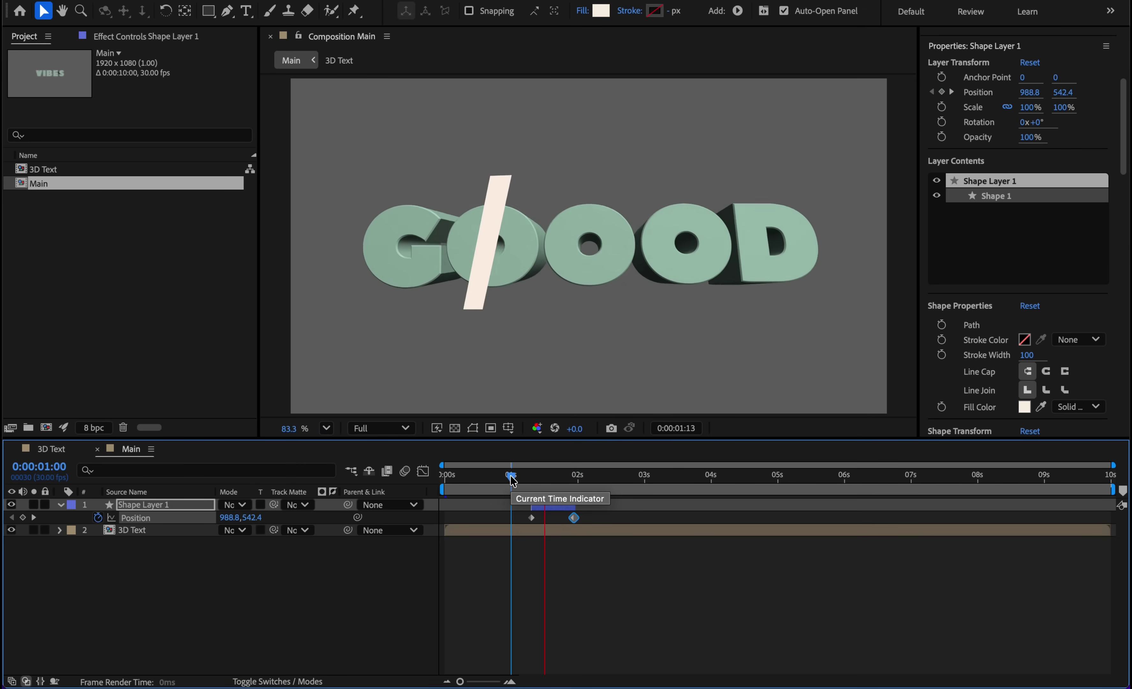
drag(511, 478, 550, 483)
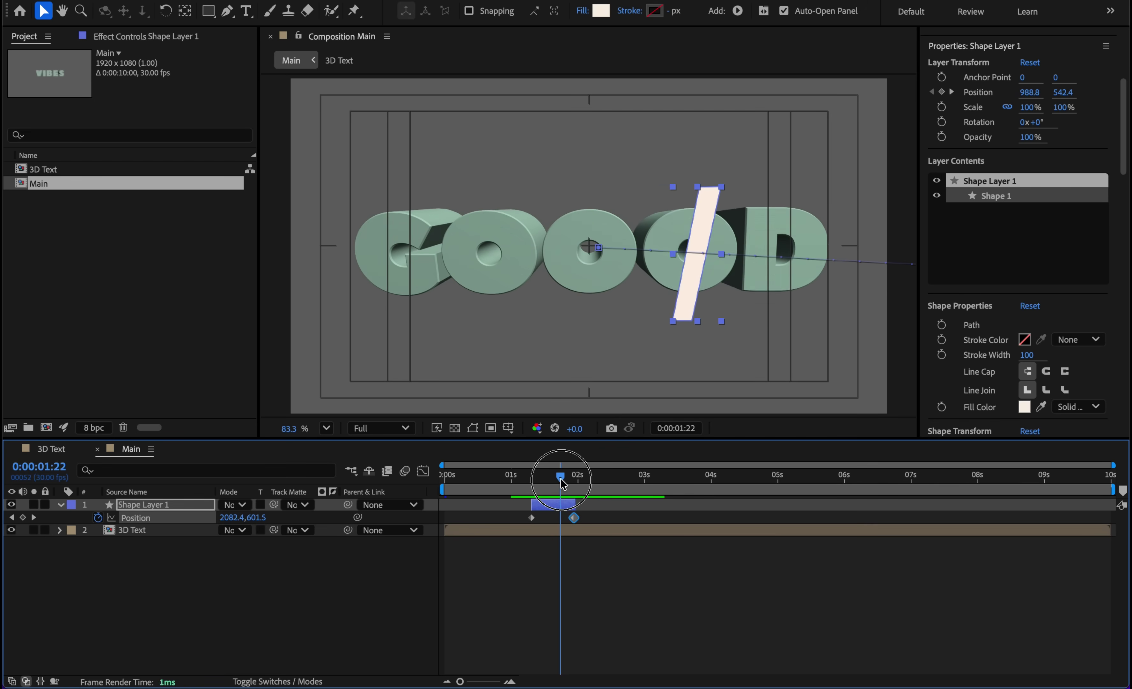
drag(562, 483, 535, 478)
Rename the bar's shape layer to 'Shine'.
click(180, 505)
key(Return)
text(Shine)
key(Return)
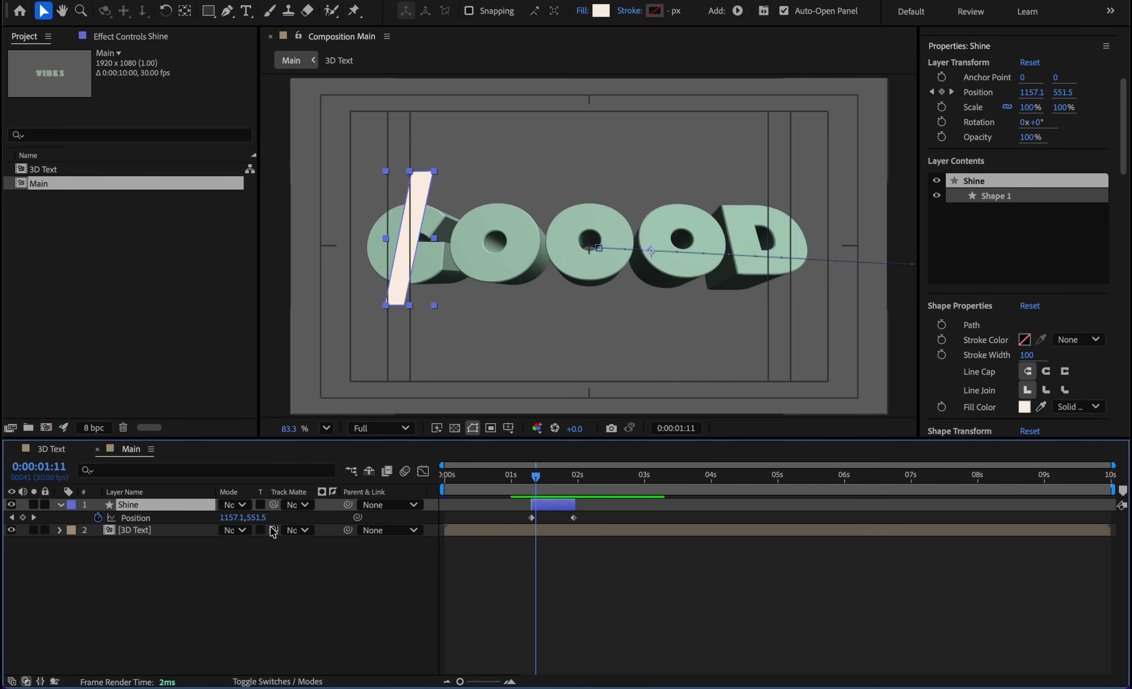
Test 3D Text as Shine's track matte by scrubbing, then duplicate the 3D Text composition.
click(297, 505)
click(319, 565)
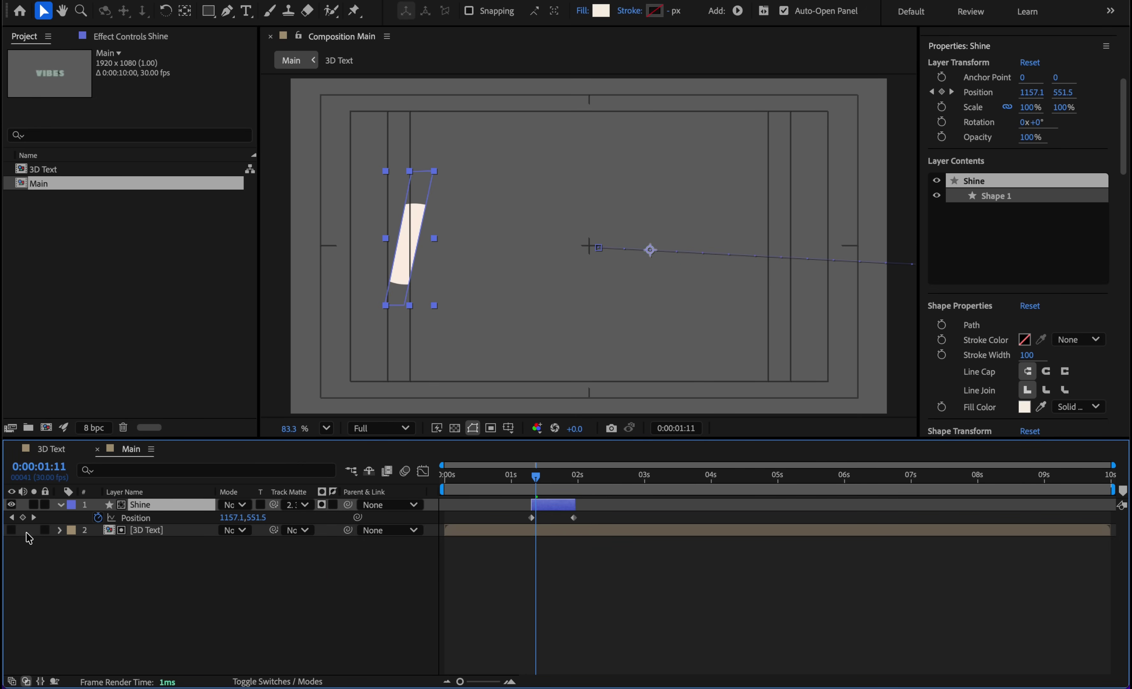
click(12, 530)
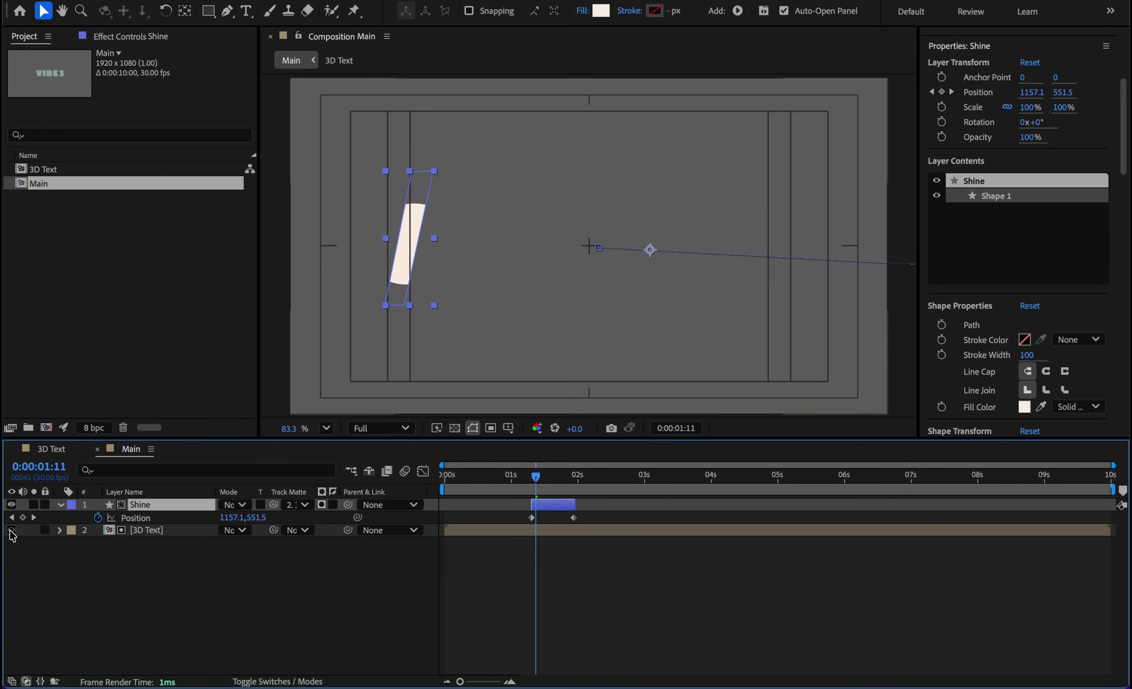
click(538, 476)
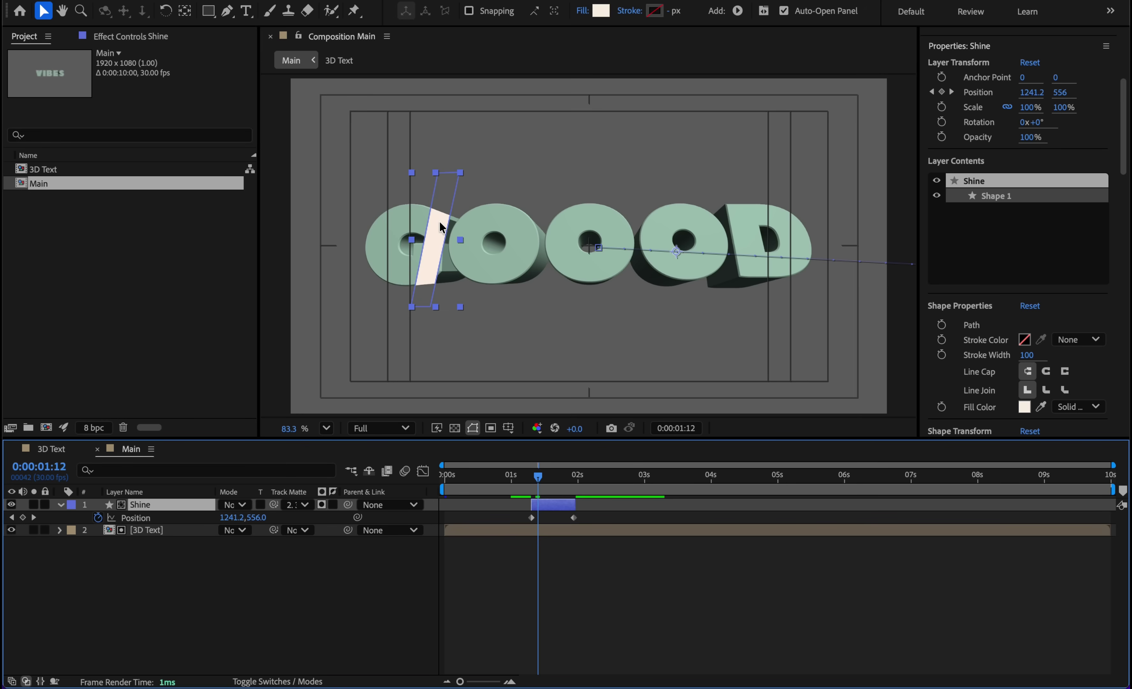
scroll(443, 228, up, 5)
drag(539, 476, 545, 477)
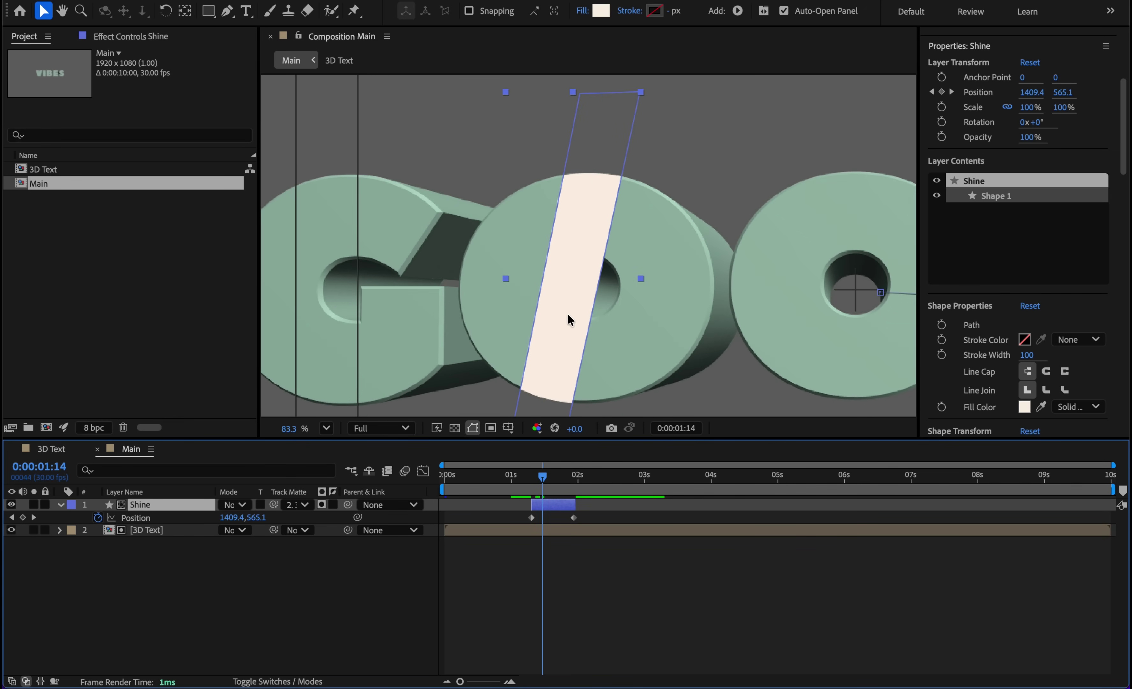
scroll(570, 320, down, 5)
drag(543, 483, 536, 483)
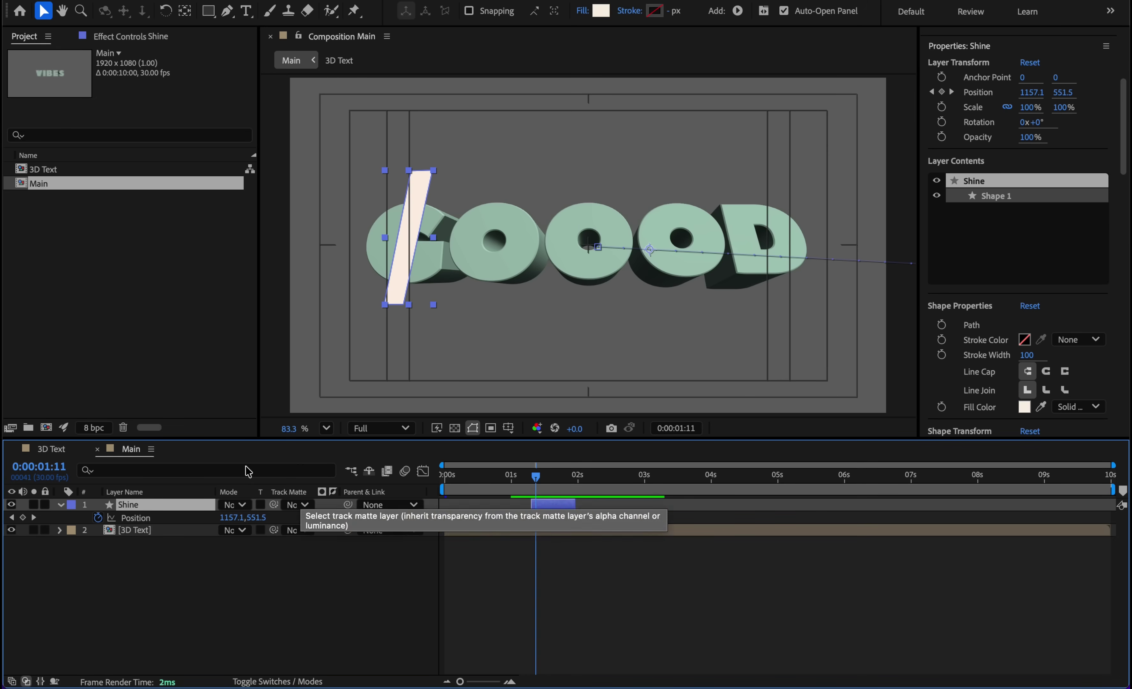
click(41, 170)
key(ctrl+d)
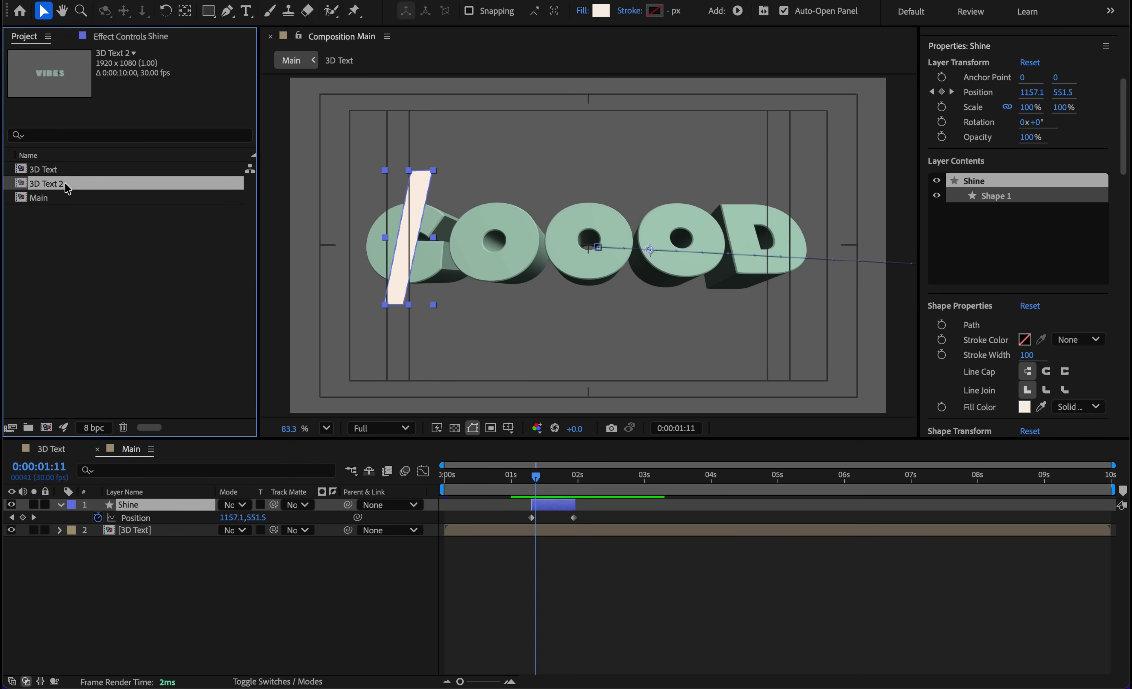
Rename the duplicate composition to '3D Text Matte' and open it.
key(Return)
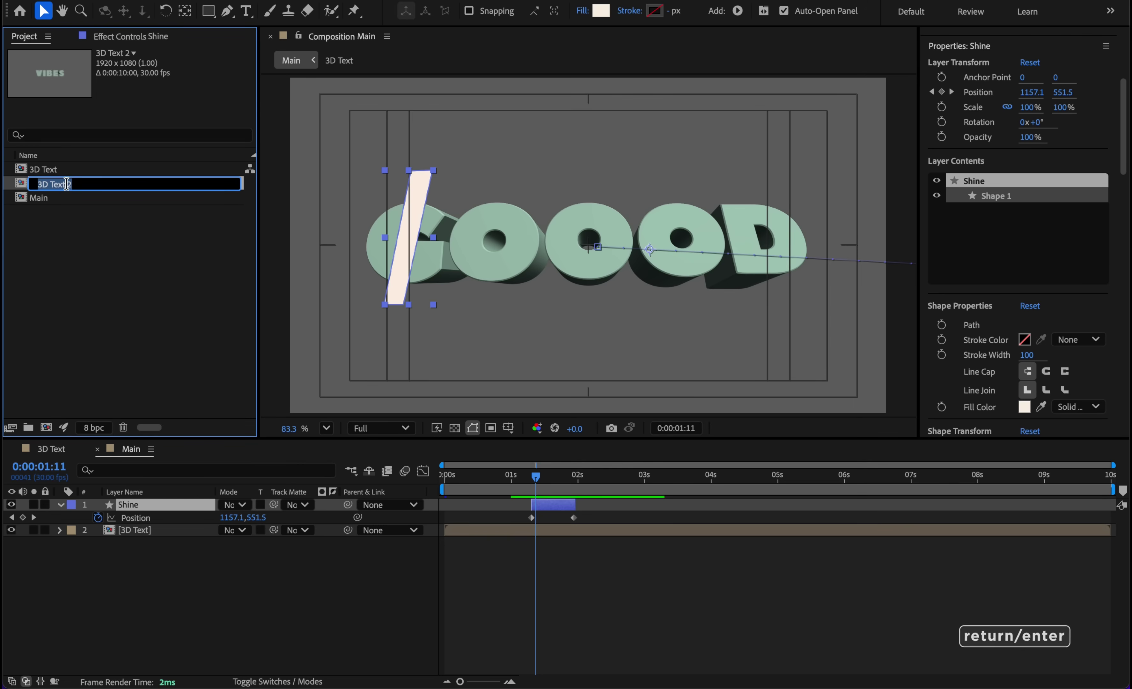
click(89, 183)
key(BackSpace)
key(BackSpace)
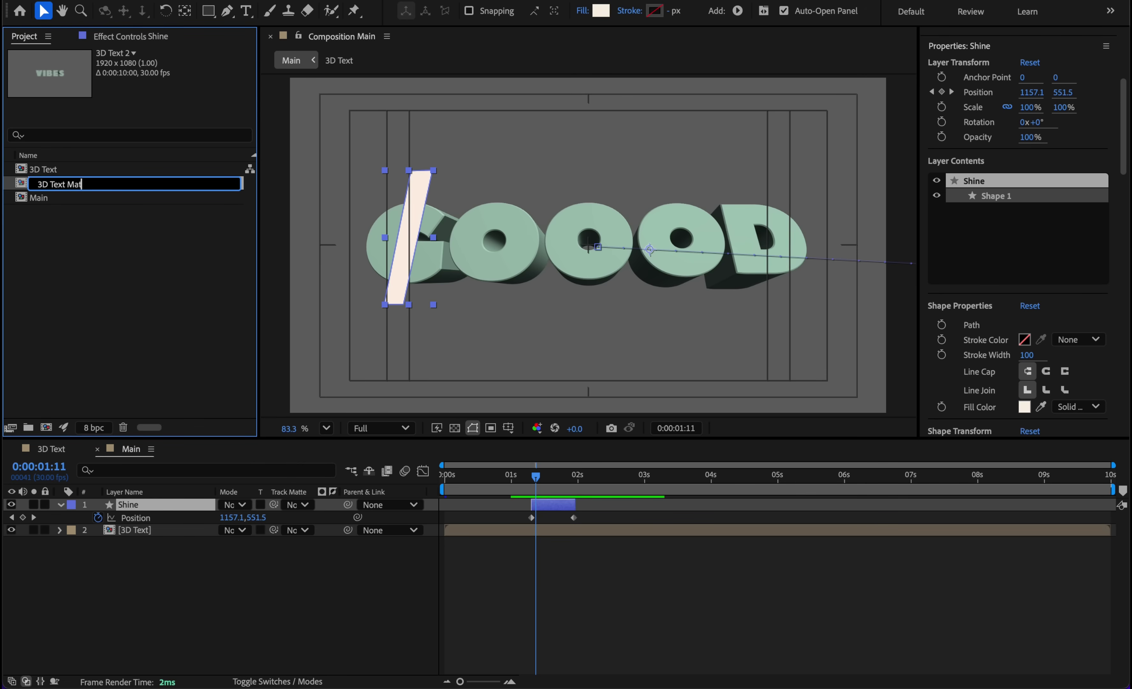
key(Return)
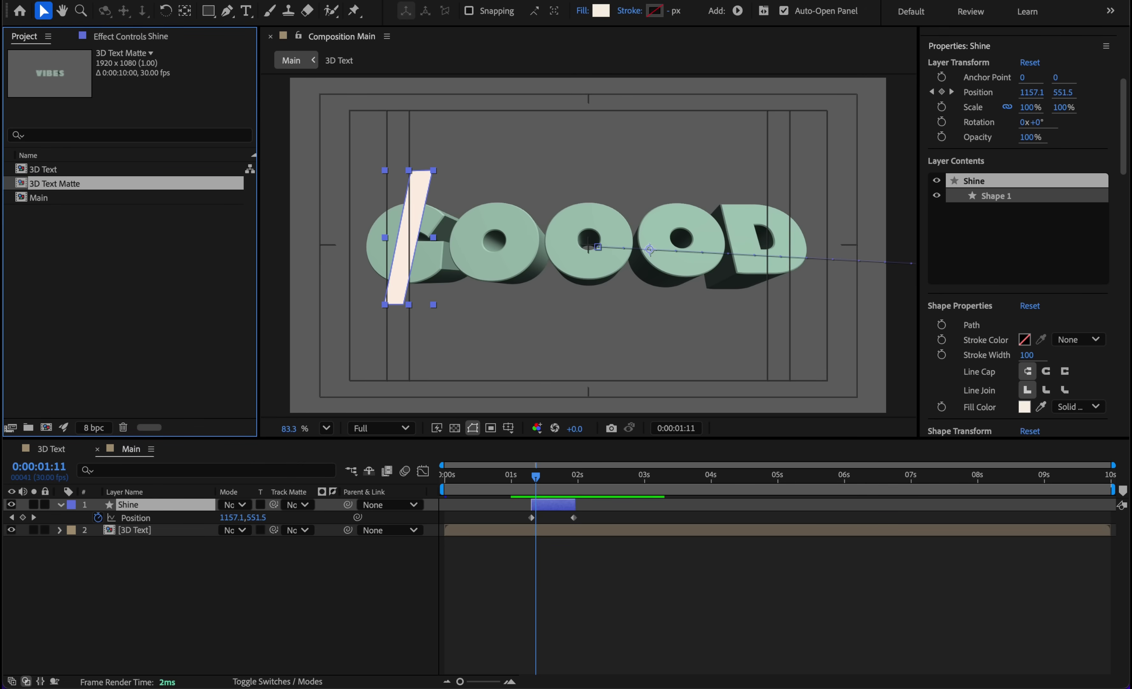
double_click(59, 184)
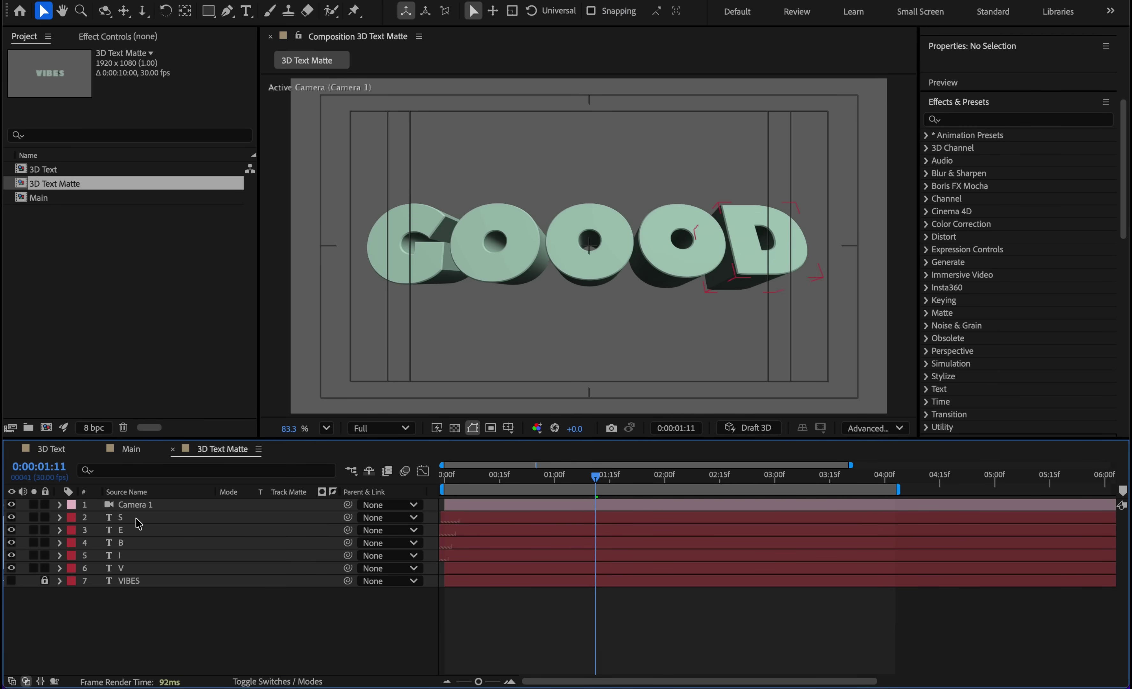
Set Extrusion Depth to 0 on letter layers S through V and check the flattened letters.
click(134, 520)
shift+click(132, 565)
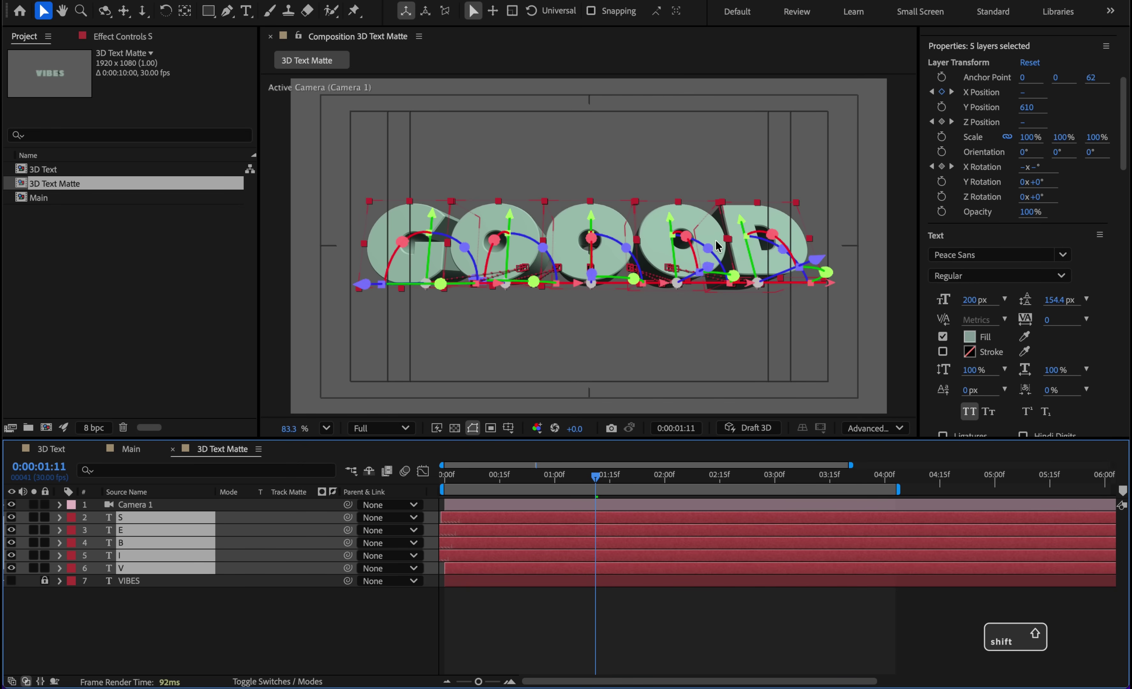
click(59, 518)
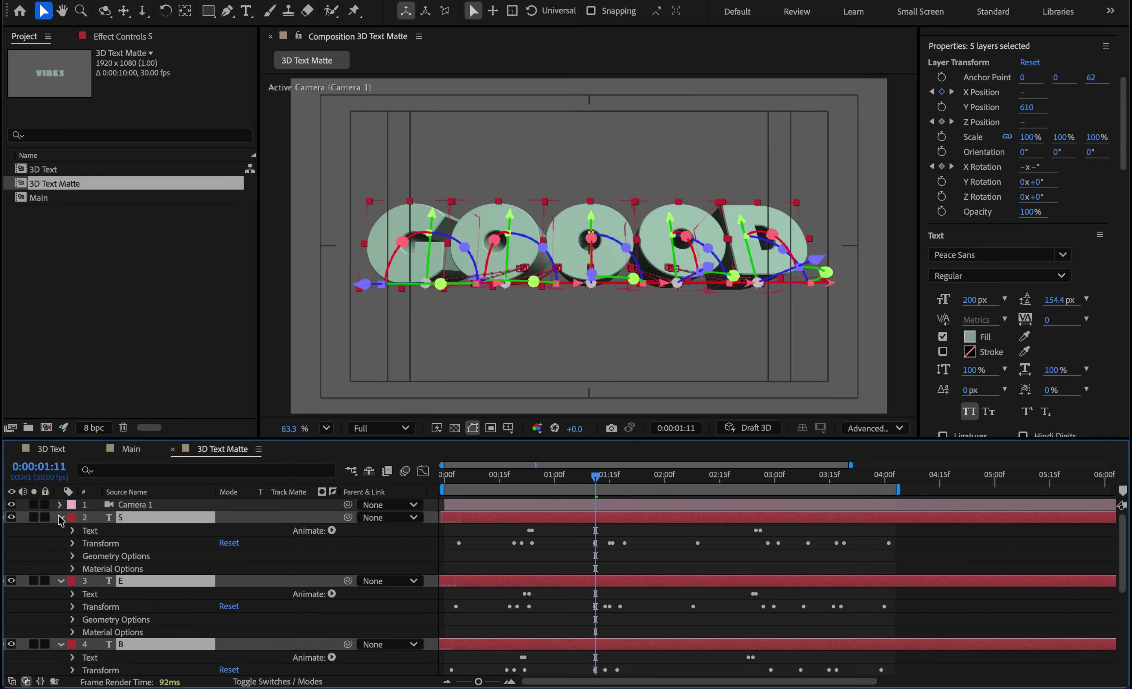
click(73, 557)
click(229, 607)
key(Return)
click(540, 576)
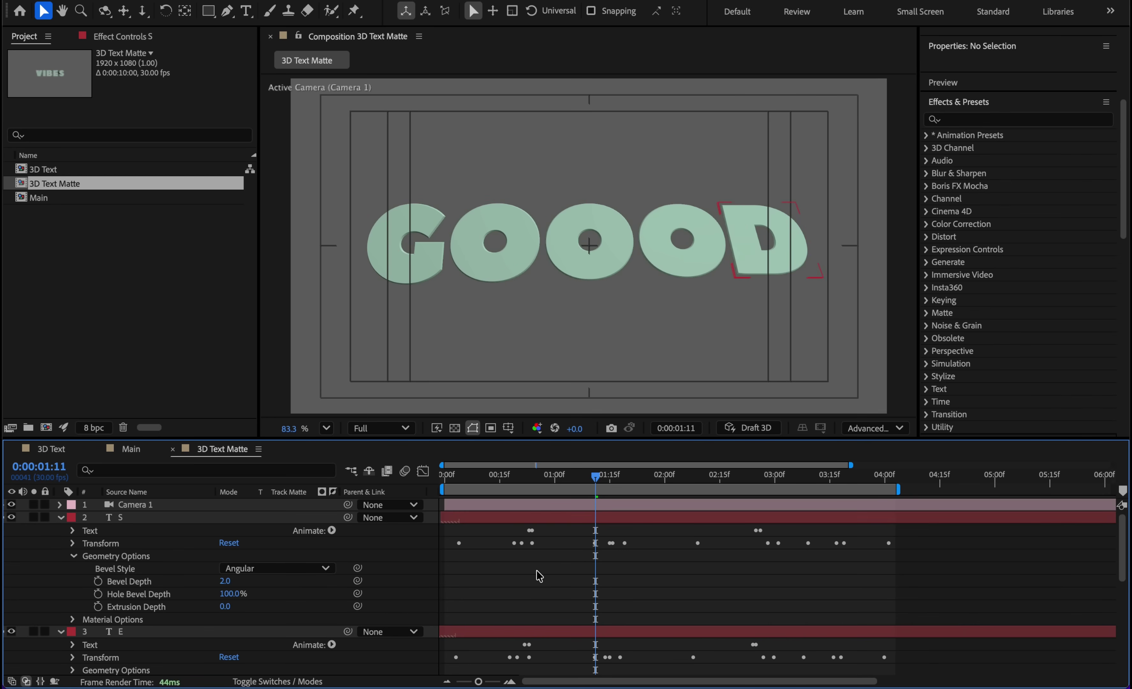
drag(596, 476, 573, 481)
Add 3D Text Matte as a layer in Main and set it as Shine's track matte ('3. 3D Text Matte').
double_click(44, 203)
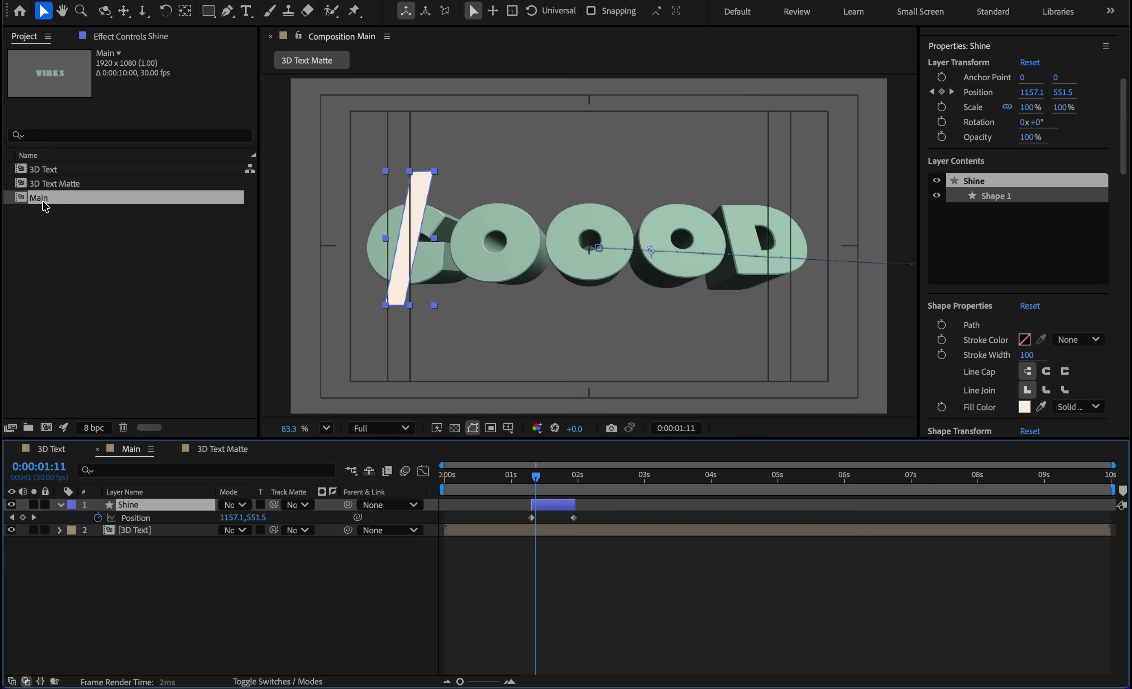
drag(62, 185, 114, 572)
click(299, 506)
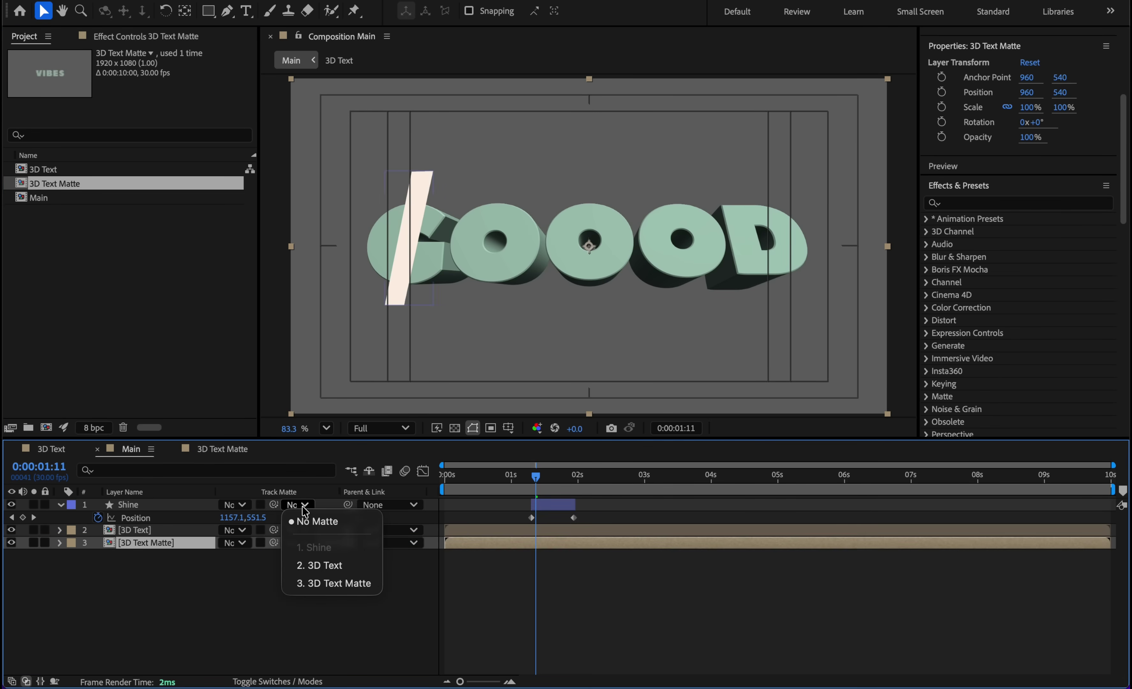
click(331, 584)
drag(538, 478, 554, 487)
Apply Fast Box Blur to Shine with Blur Radius 9, then clear the effects search.
scroll(597, 233, up, 5)
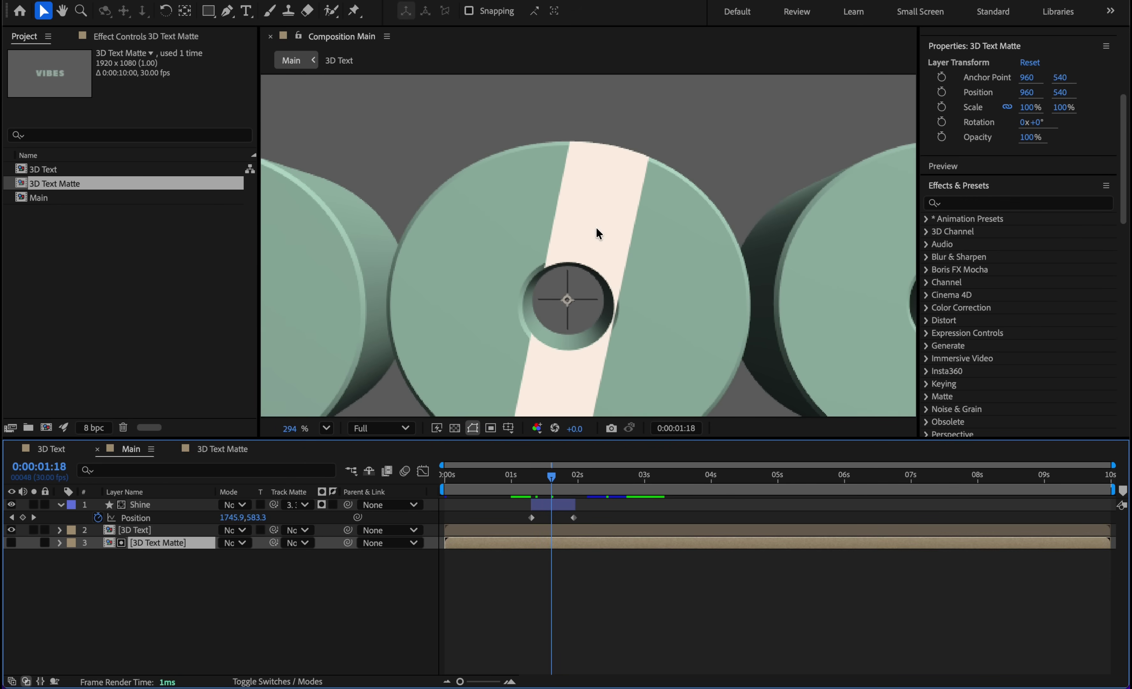
scroll(597, 234, down, 3)
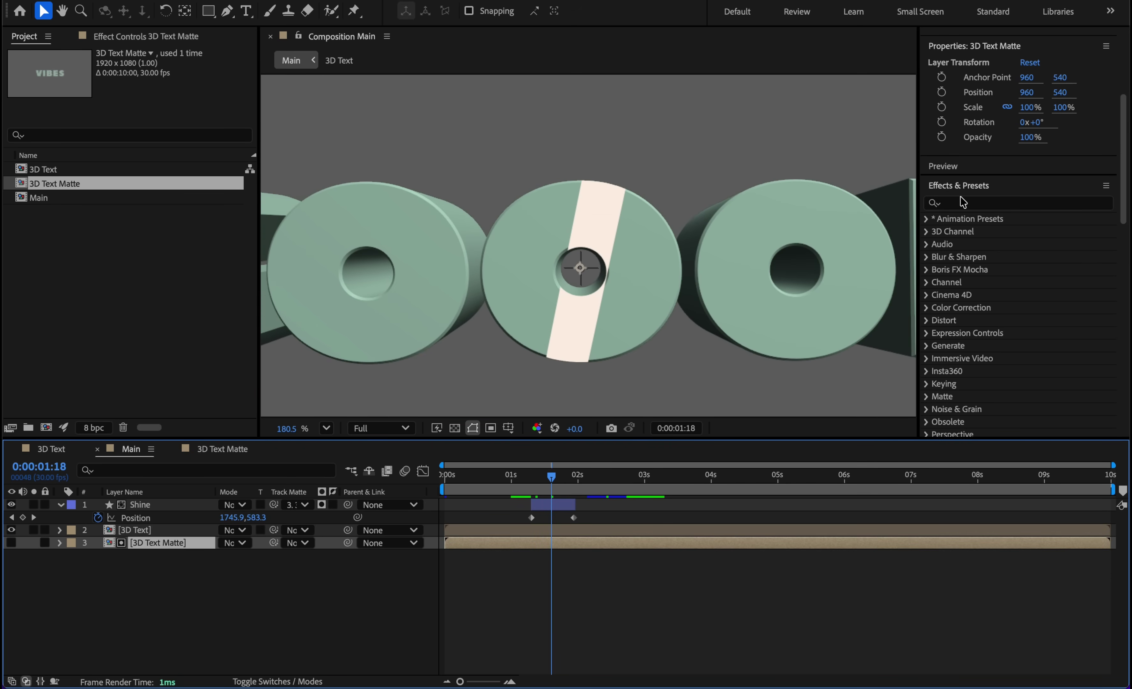
click(980, 204)
text(fast b)
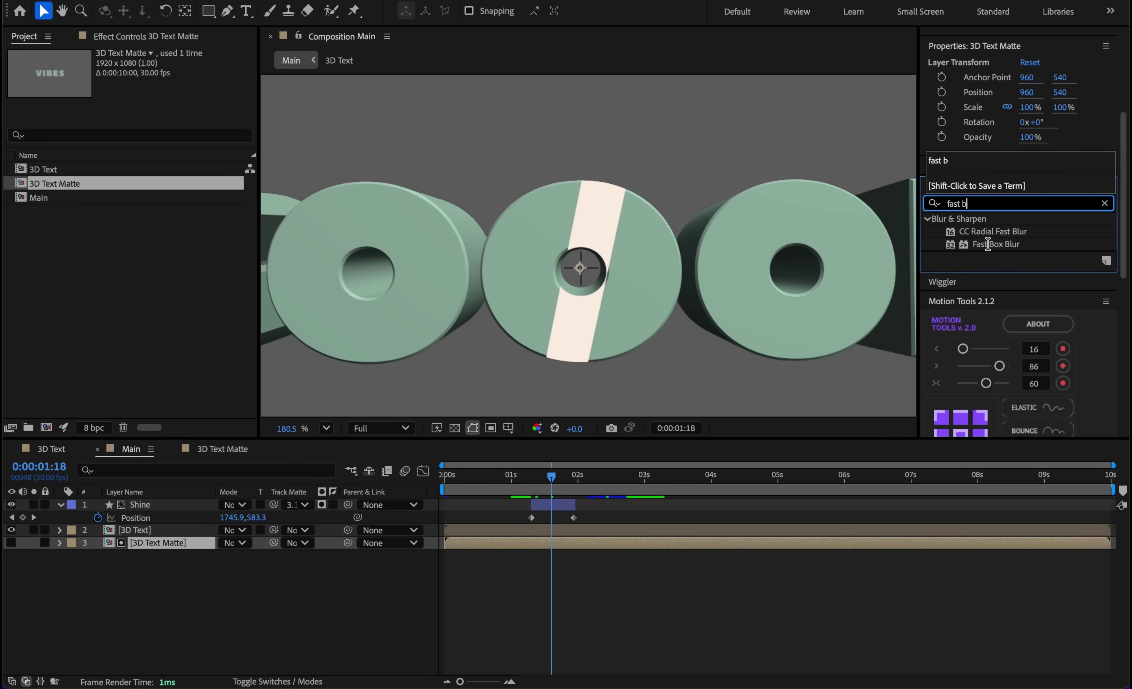
drag(987, 245, 603, 223)
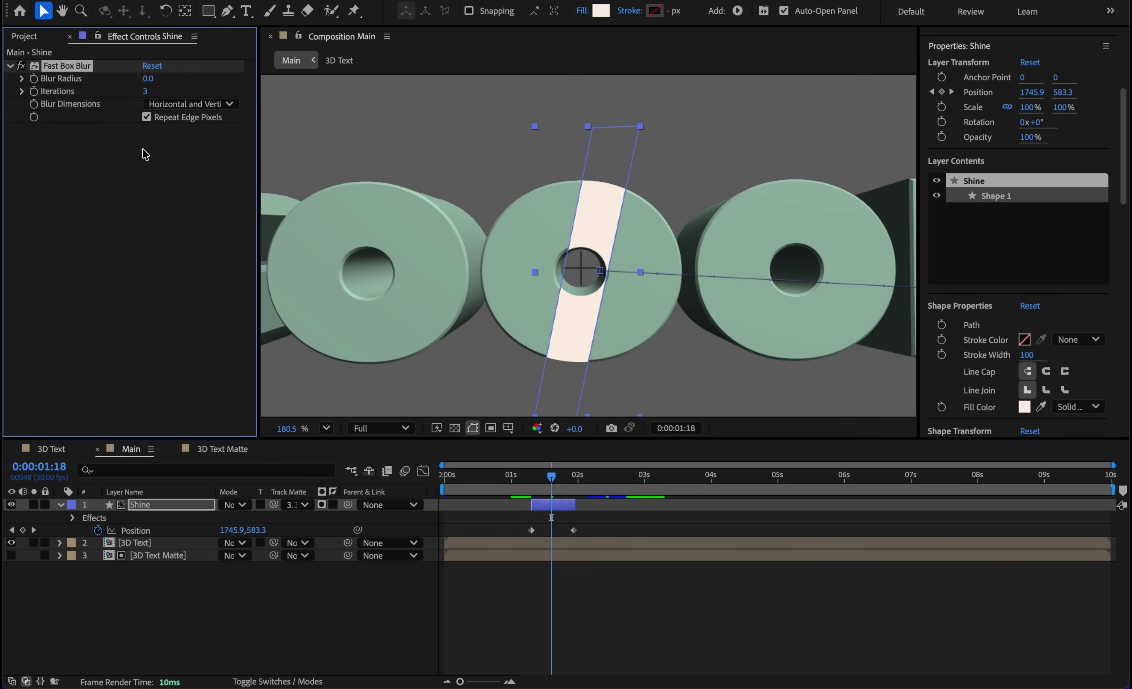
drag(145, 78, 156, 88)
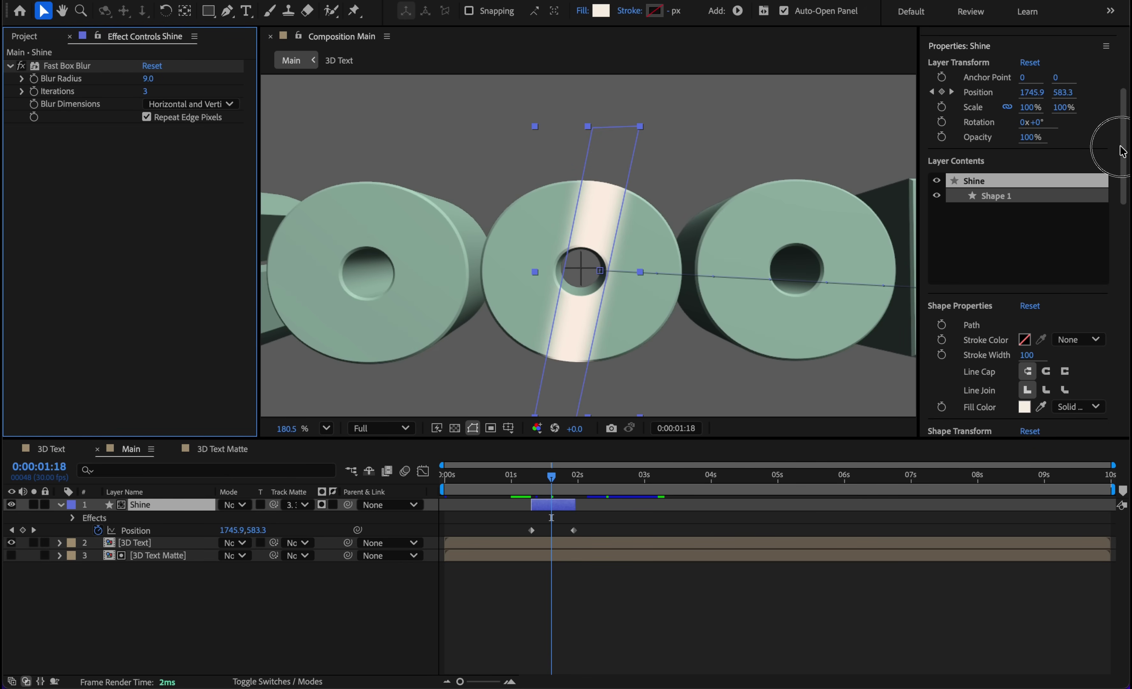
drag(1125, 149, 1114, 257)
click(1104, 250)
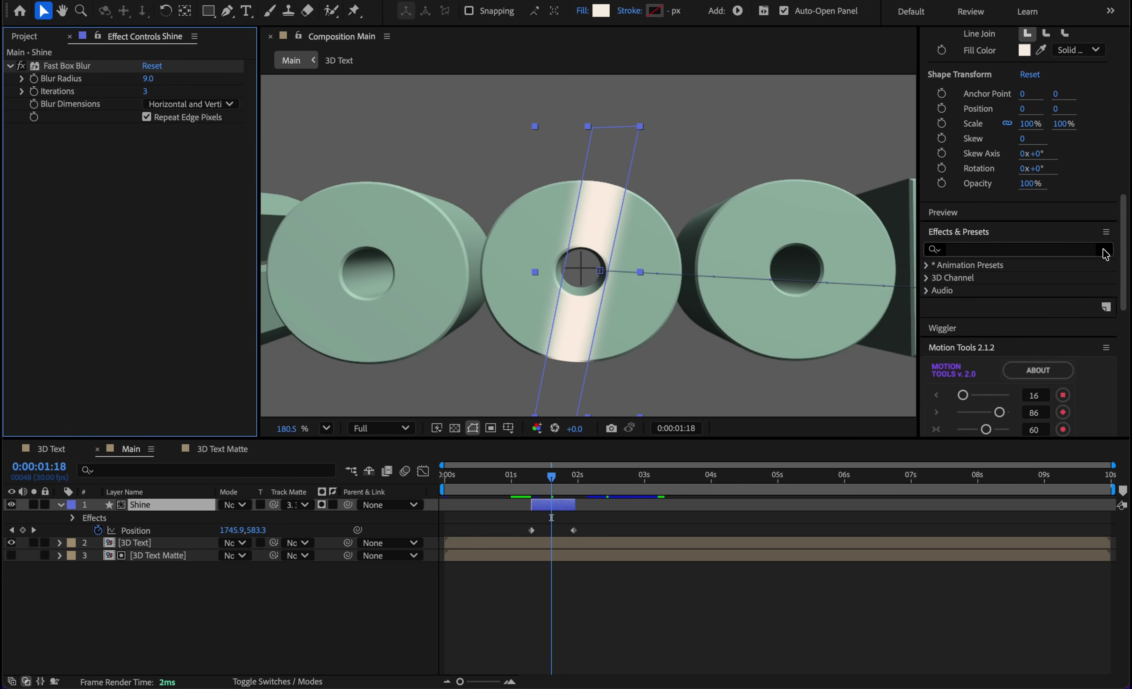
click(1040, 249)
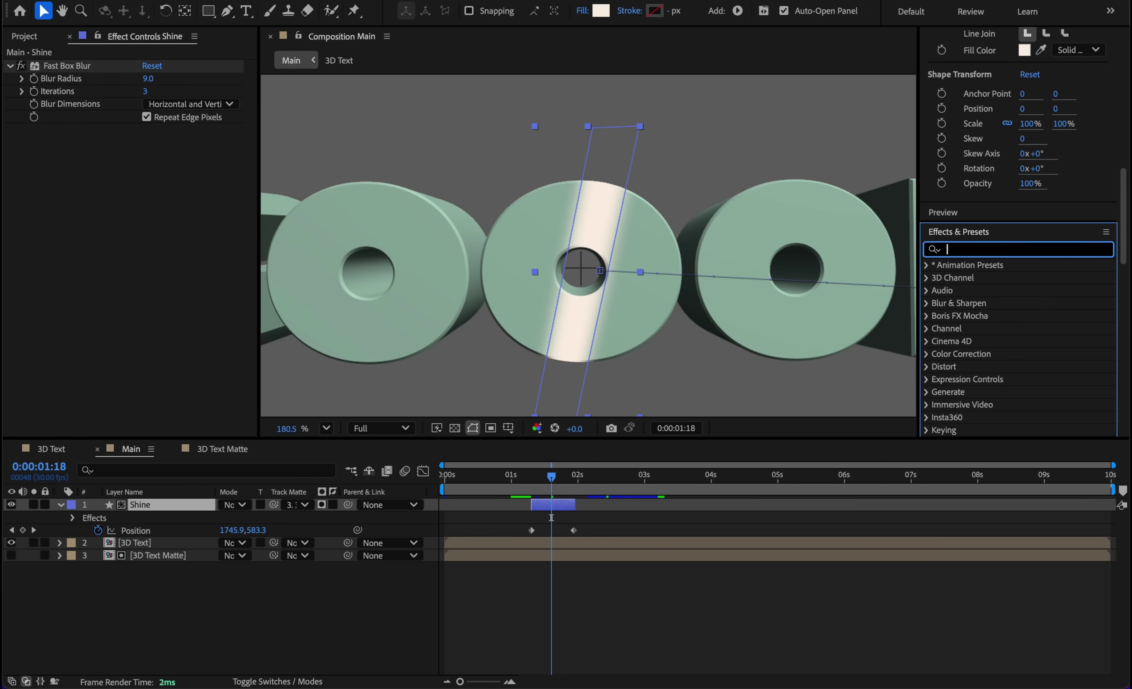
Add Turbulent Displace to the Shine layer with Amount 20.
text(turb)
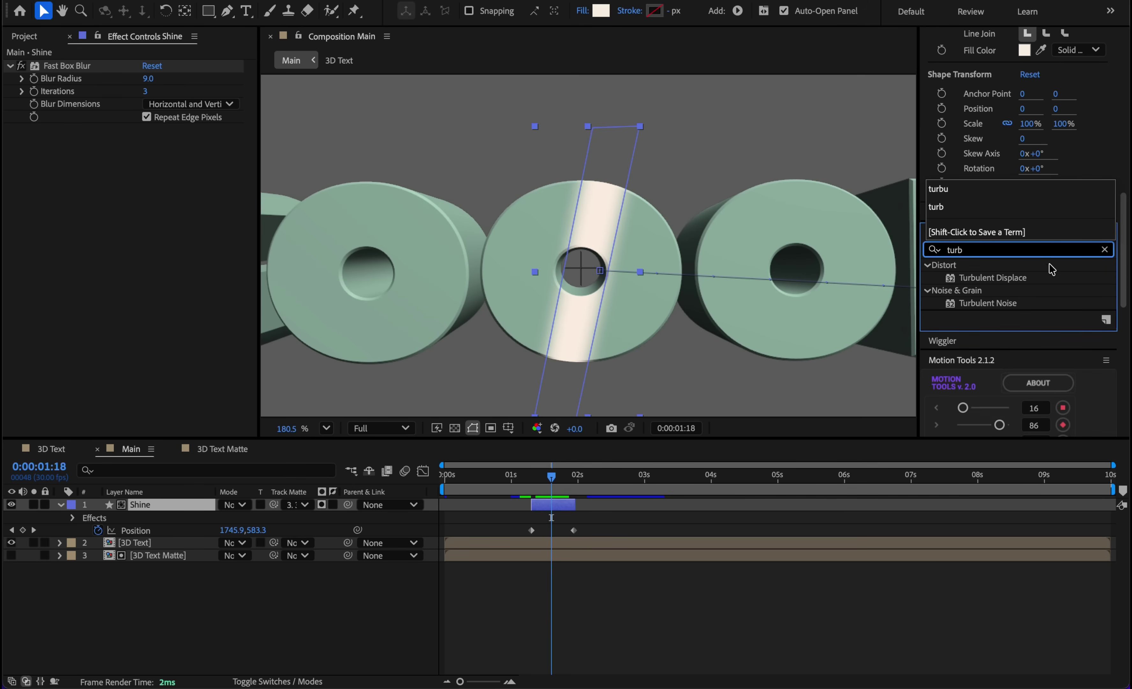
drag(1000, 277, 588, 258)
drag(149, 159, 127, 157)
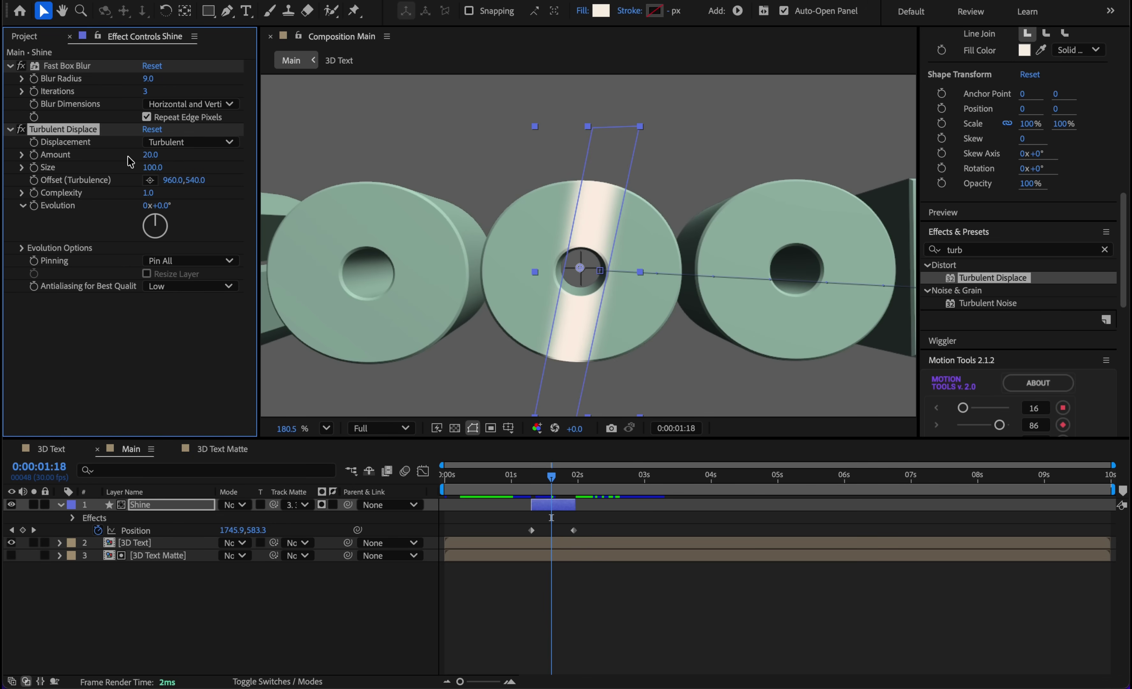
Preview the shine sweep and end the work area at about 4 seconds.
key(shift+slash)
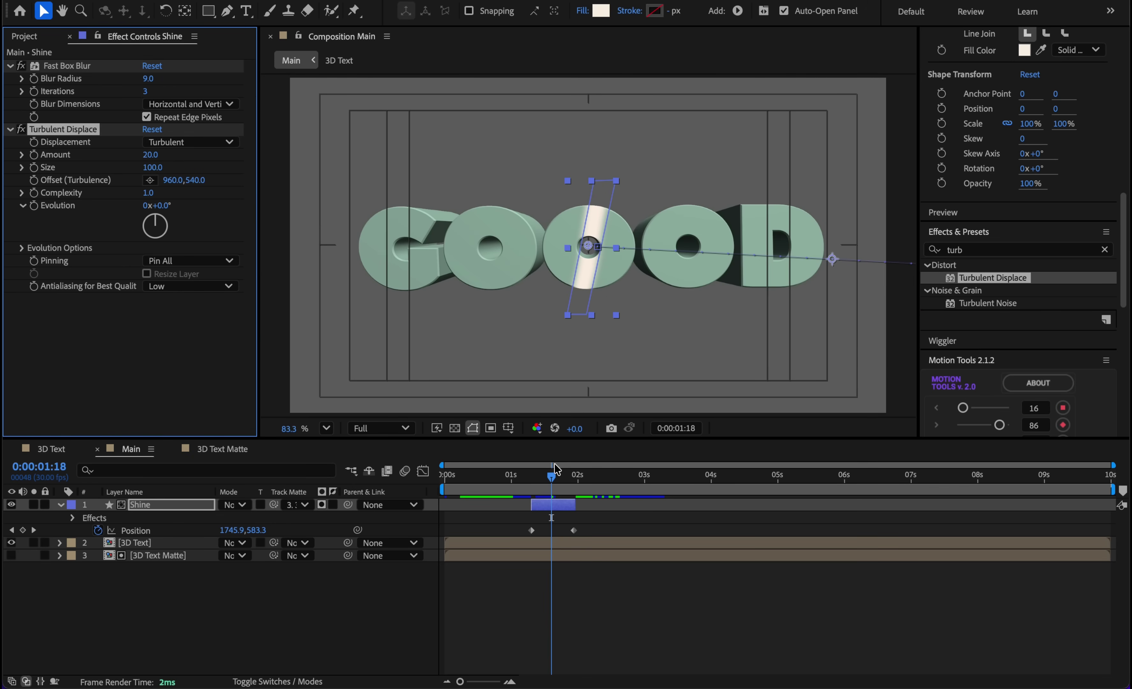
click(551, 475)
drag(551, 475, 531, 471)
key(space)
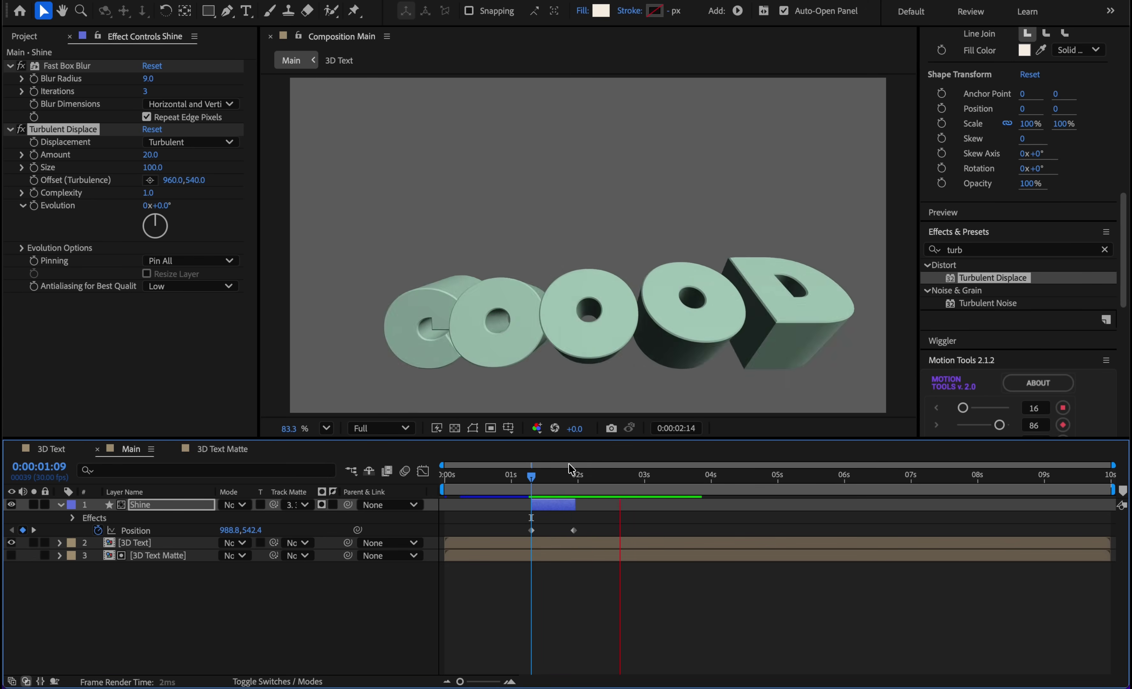
key(n)
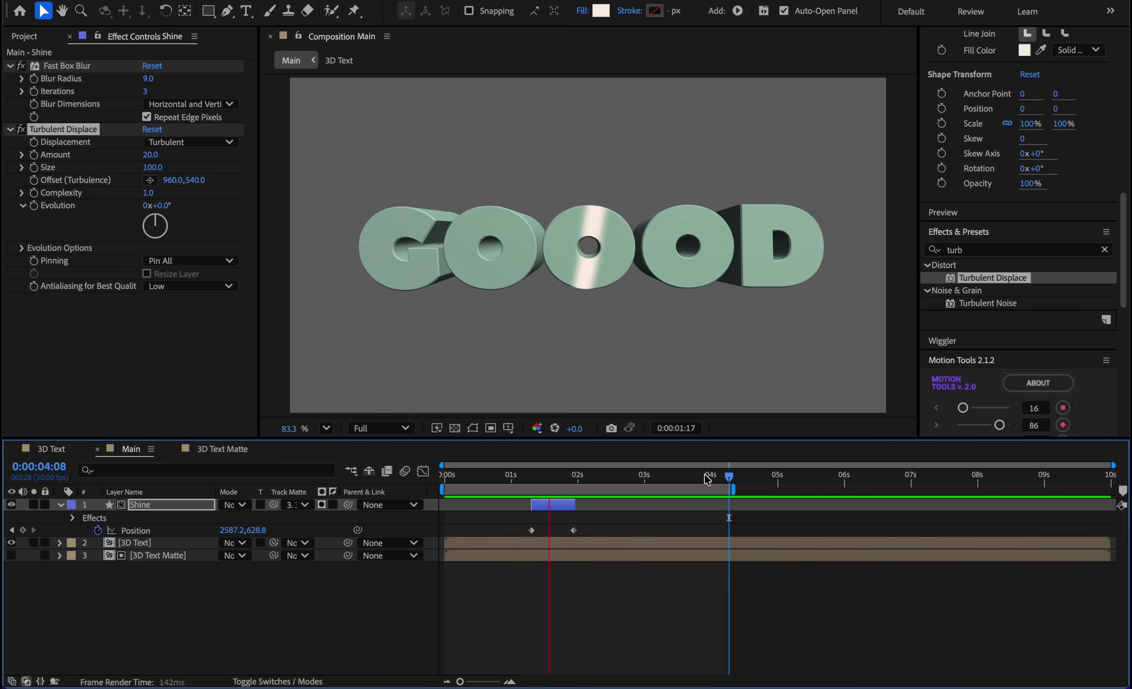
mouse_move(520, 476)
mouse_down()
mouse_move(544, 479)
mouse_move(533, 479)
mouse_up()
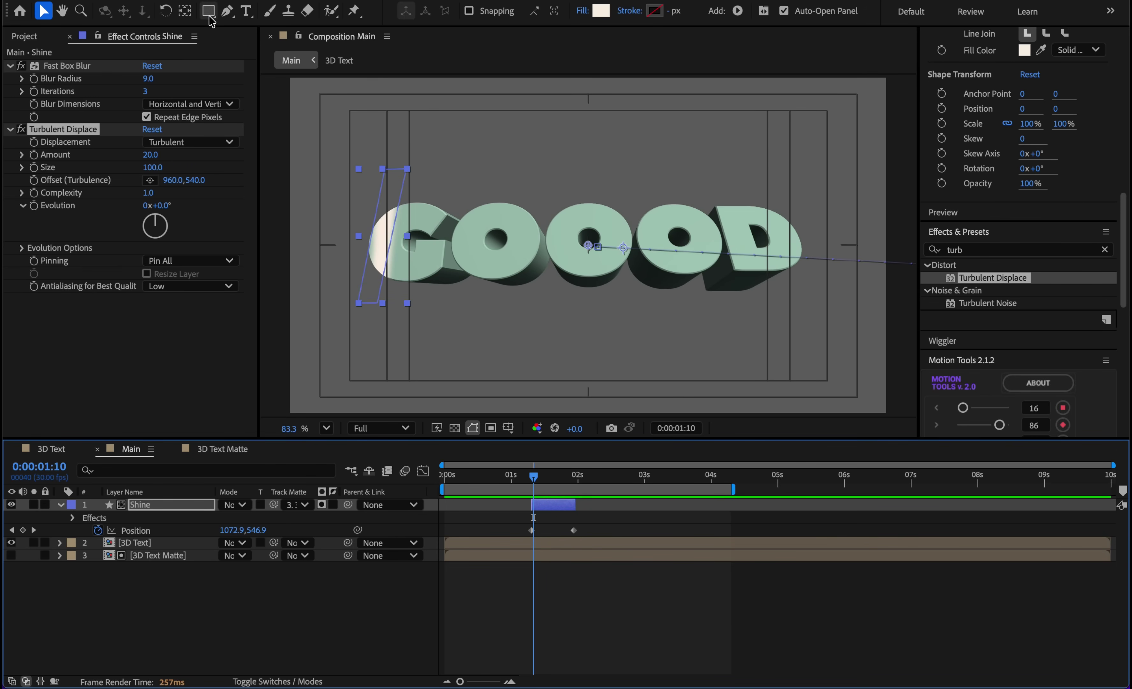
Draw a star shape above the left side of the lettering with the Star Tool.
drag(208, 10, 264, 80)
click(163, 597)
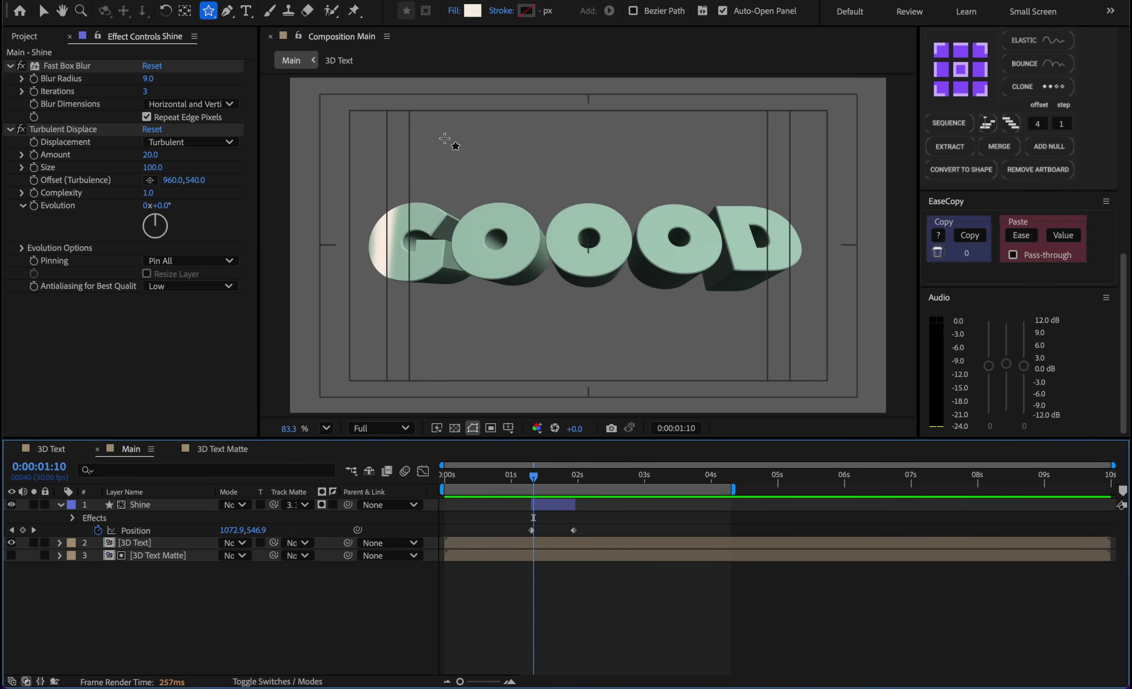
drag(445, 138, 458, 155)
scroll(449, 135, up, 8)
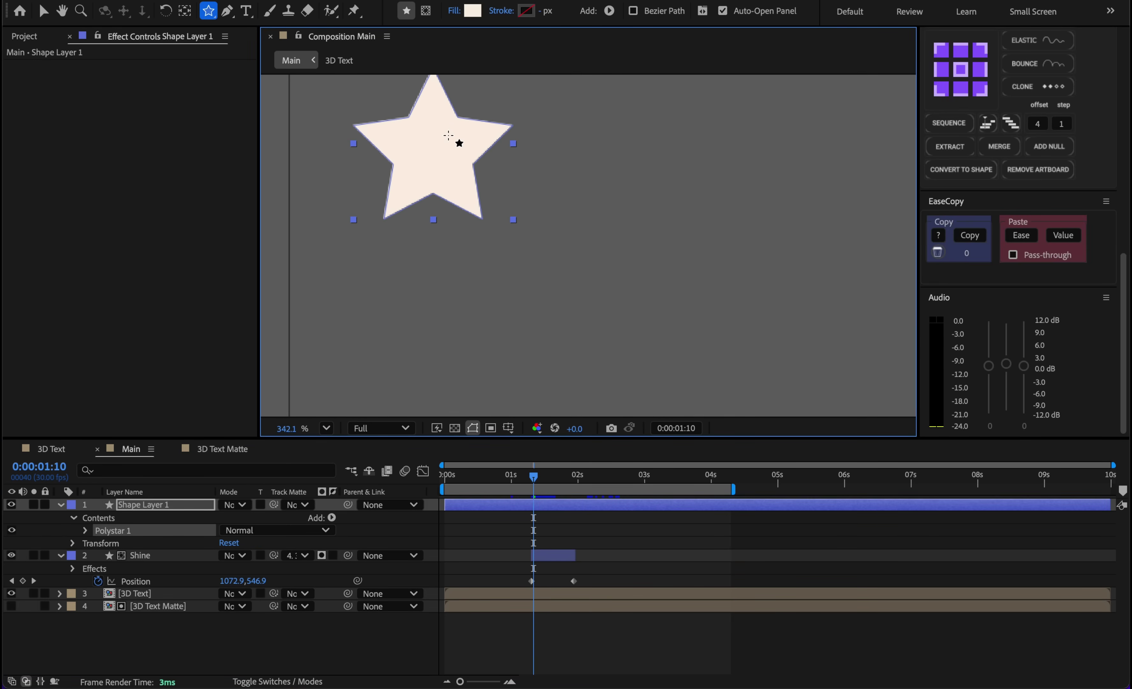
scroll(449, 135, up, 3)
Make the star four-pointed with Inner Radius 24.9, Inner Roundness 168% and Outer Roundness 24%.
click(85, 531)
click(99, 544)
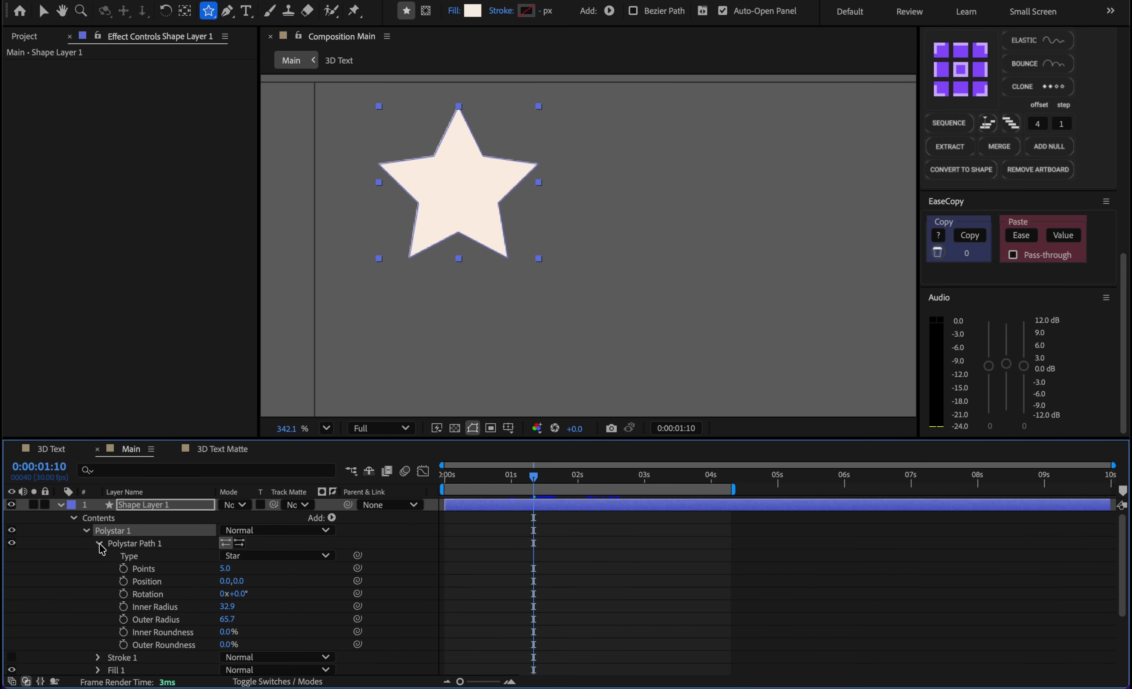
click(225, 570)
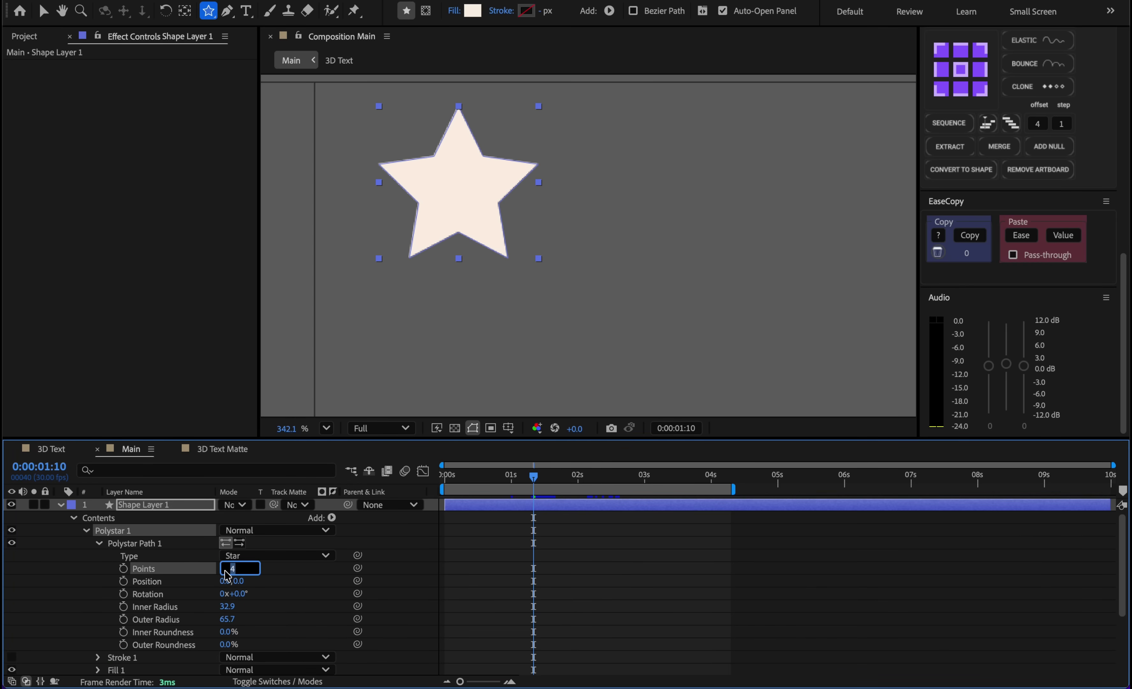
key(Down)
click(158, 594)
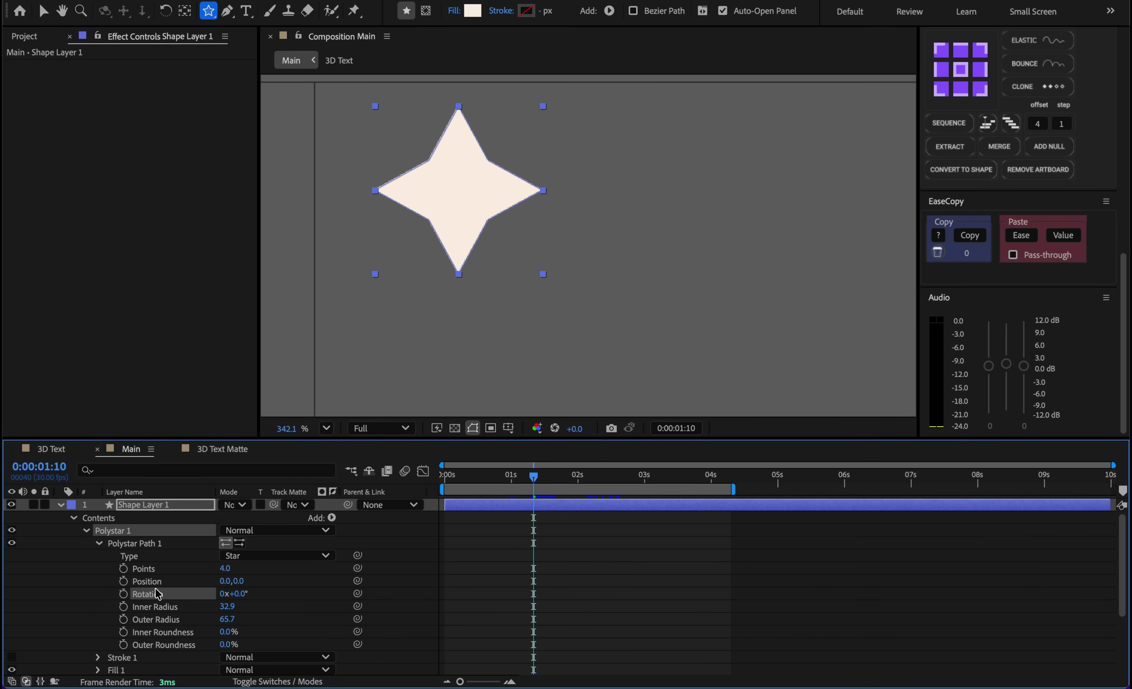
click(146, 608)
drag(226, 614, 222, 613)
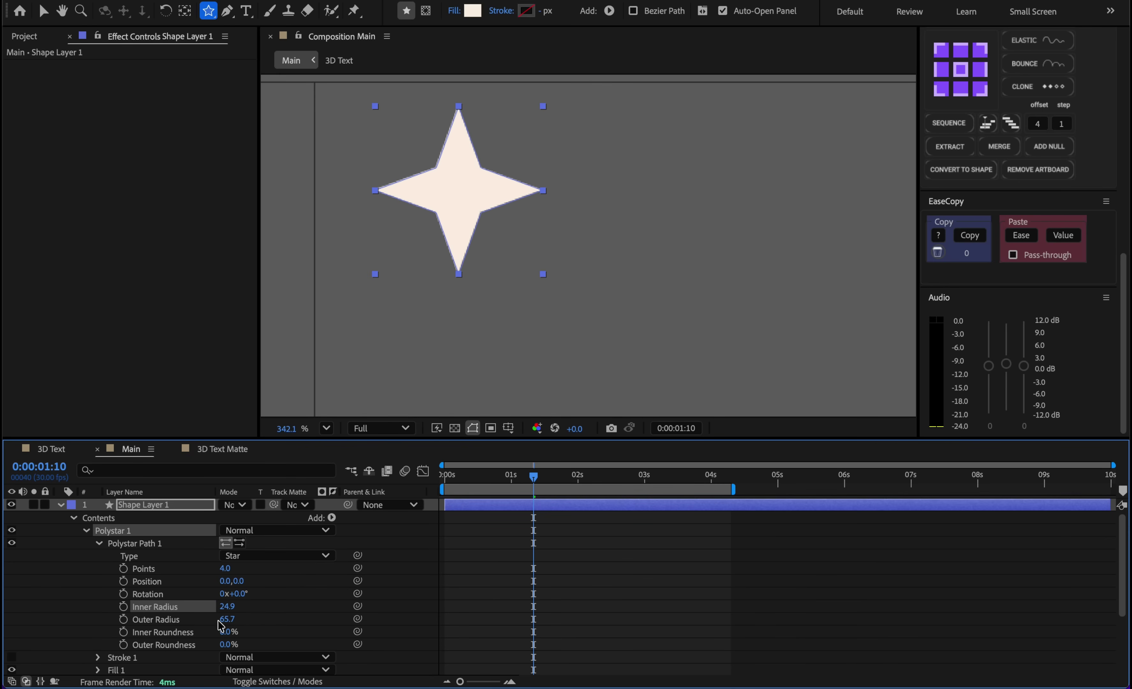
drag(230, 636, 346, 625)
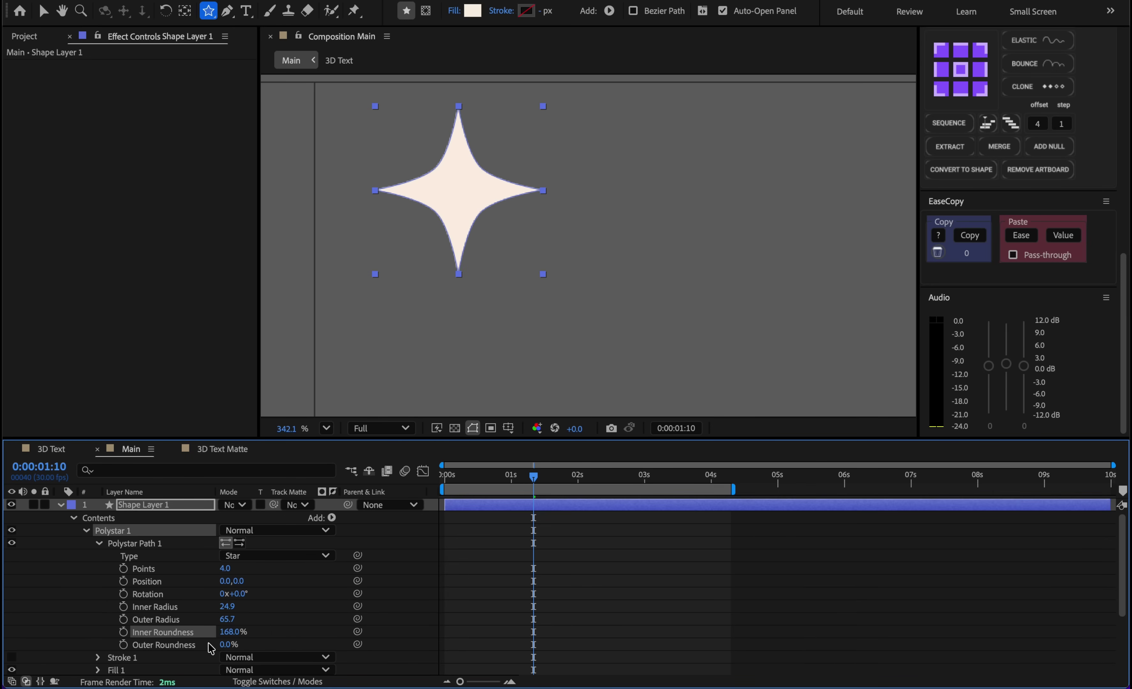
drag(230, 645, 251, 645)
click(505, 513)
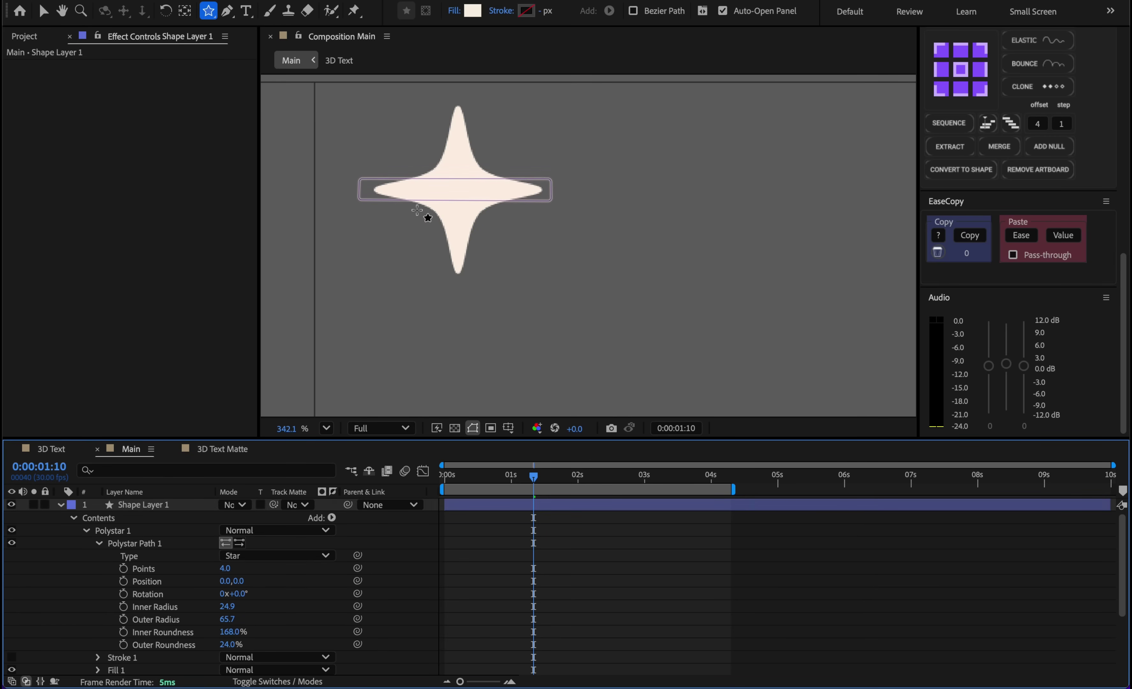
double_click(139, 543)
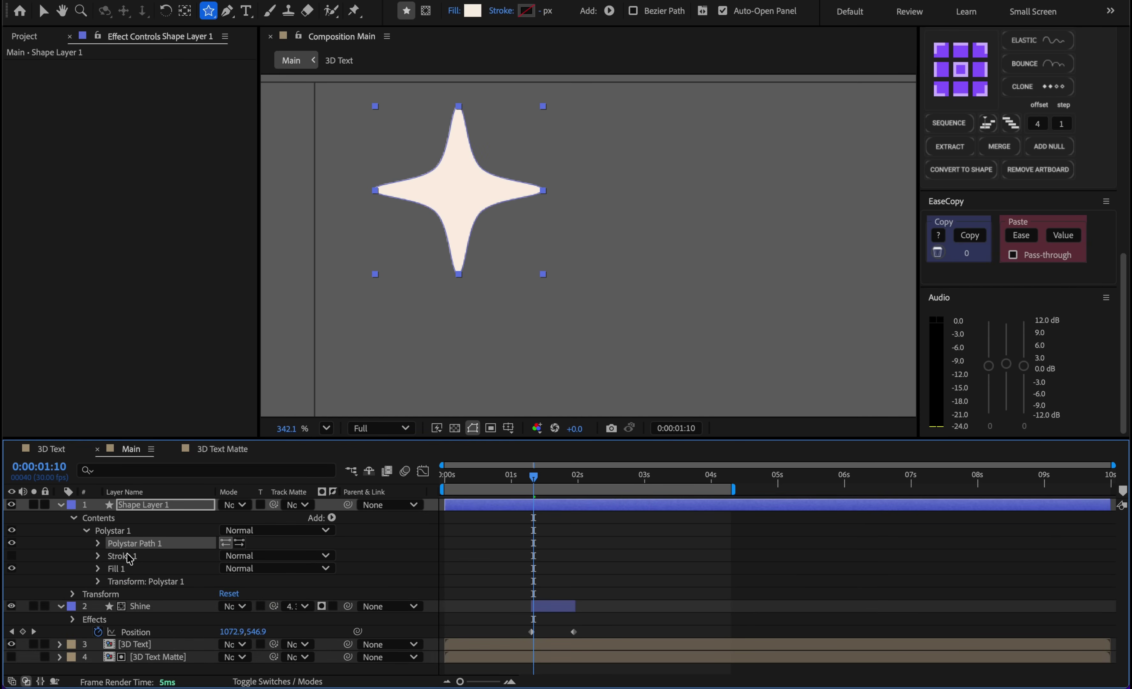
Convert Polystar Path 1 to a Bezier path.
click(98, 544)
right_click(141, 549)
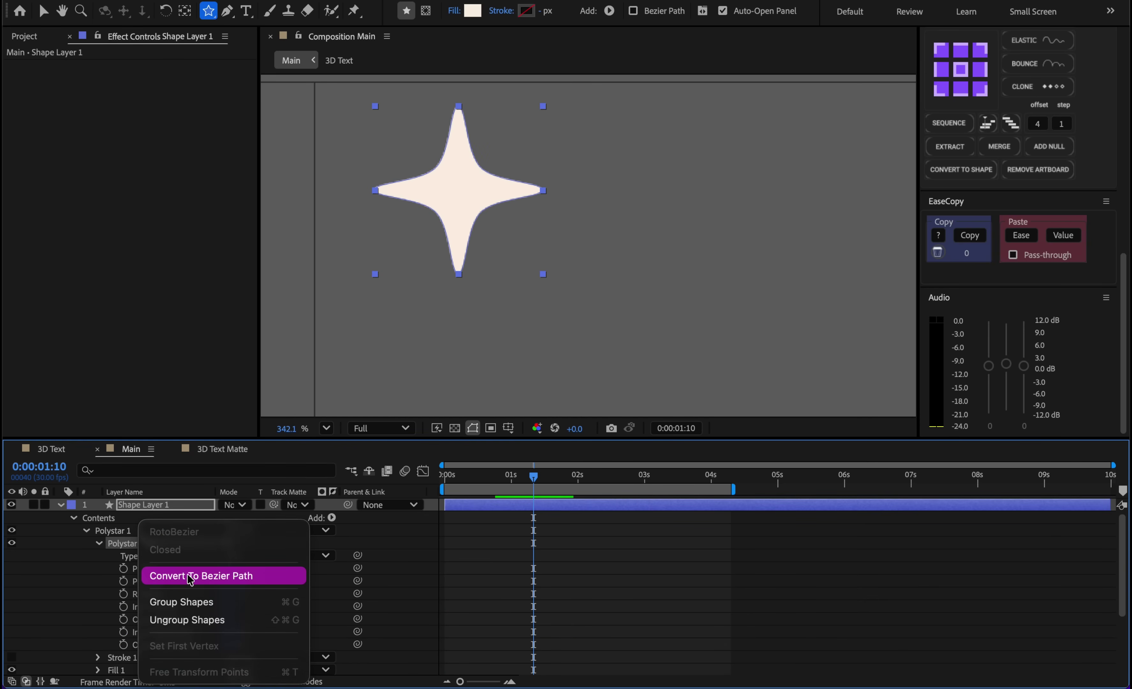
click(261, 579)
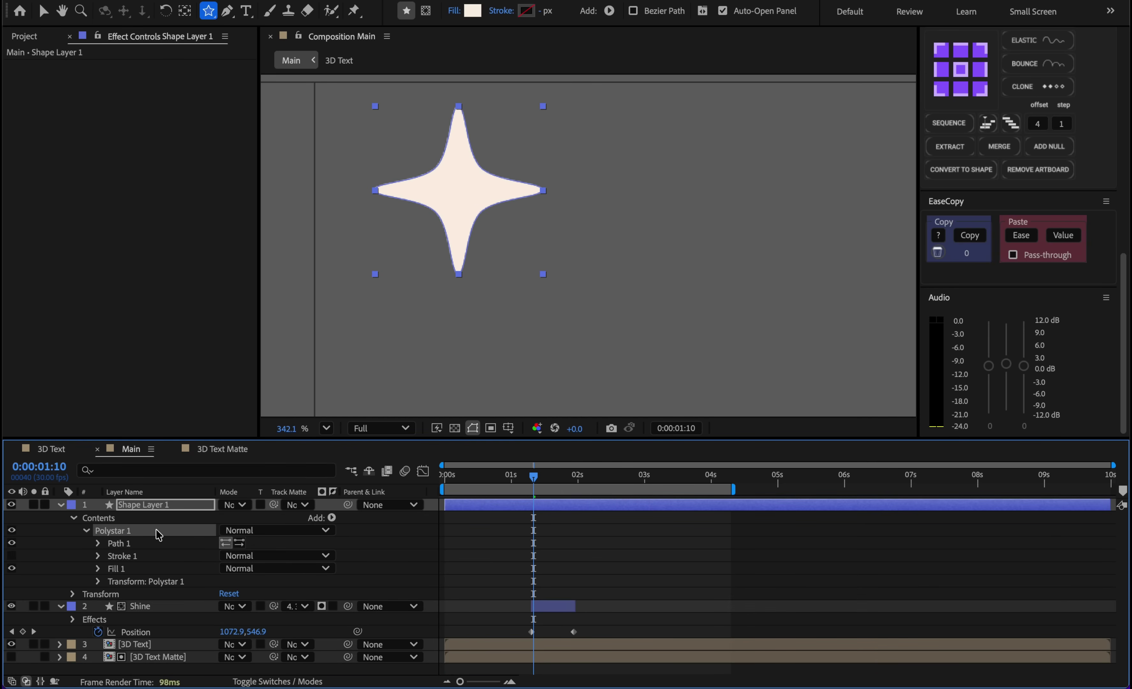
Select the star's left and right tip vertices and pull them inward for a slimmer sparkle.
click(98, 543)
click(157, 557)
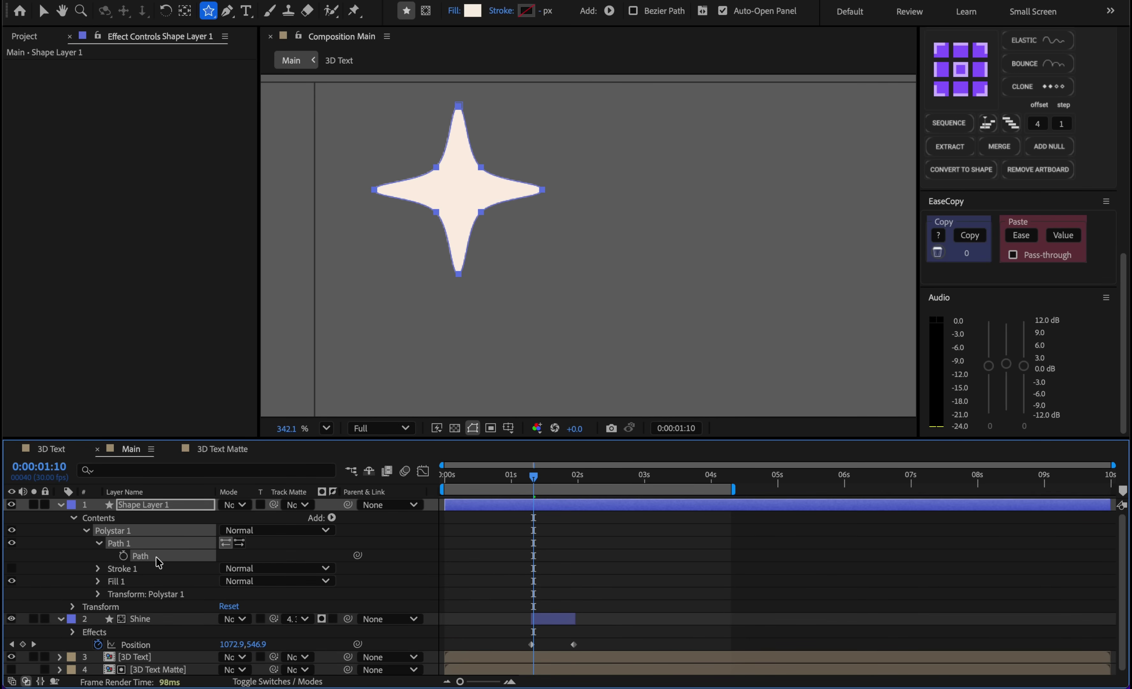
key(v)
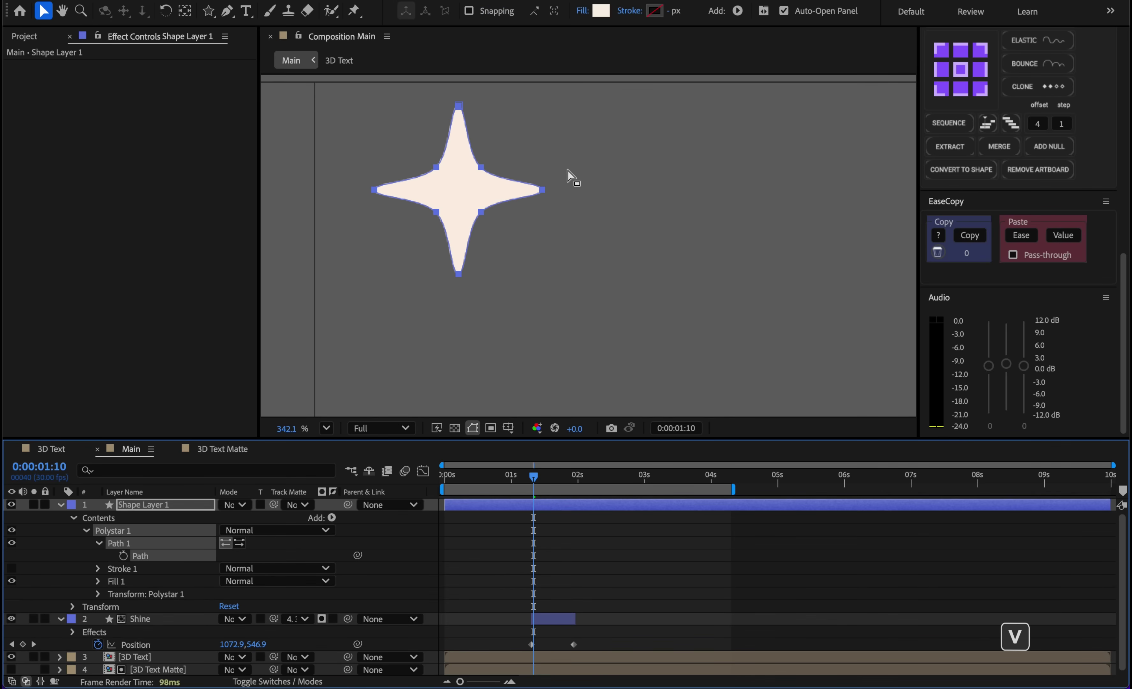
drag(568, 170, 502, 233)
shift+click(375, 190)
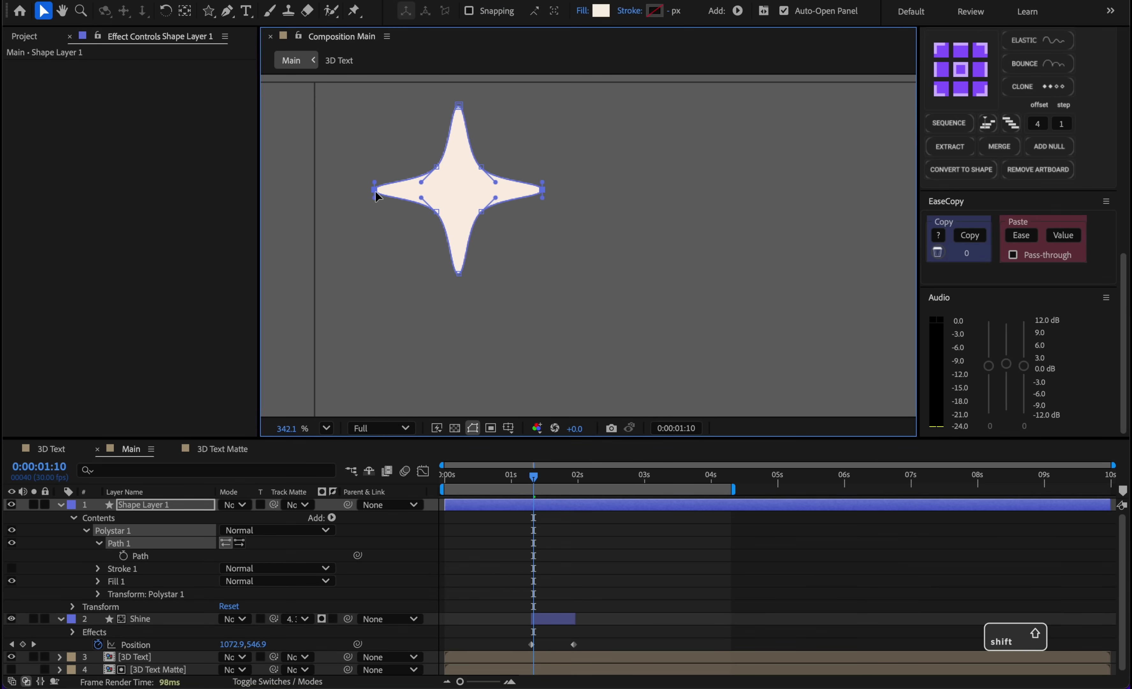
double_click(375, 190)
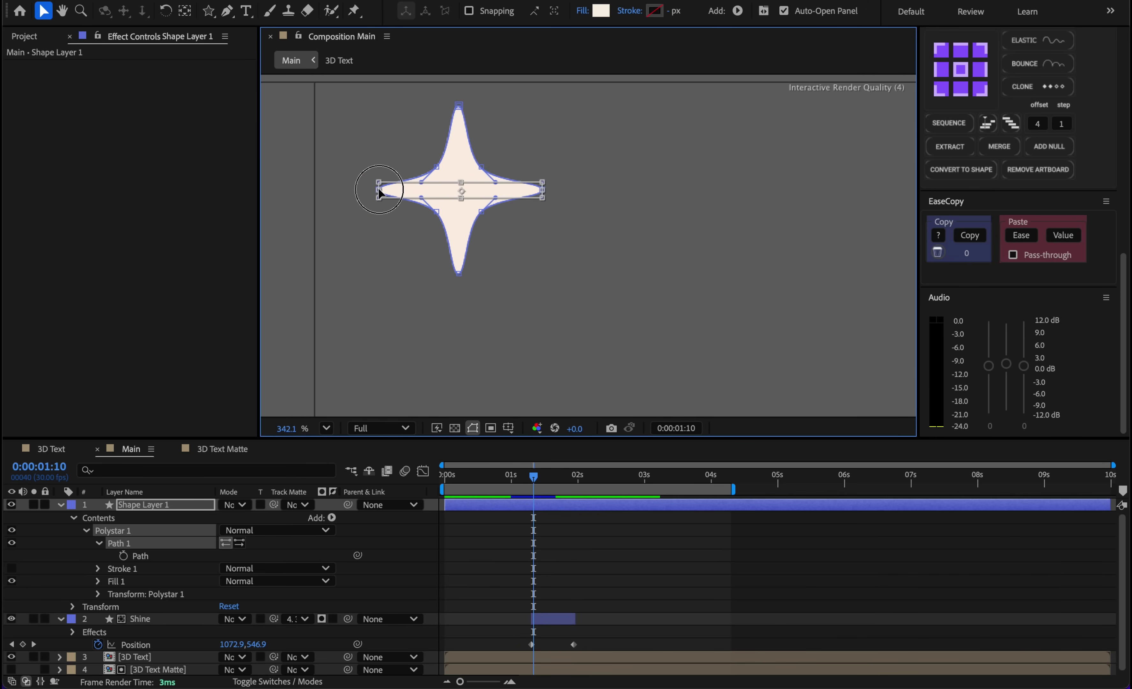
drag(374, 189, 392, 190)
click(493, 558)
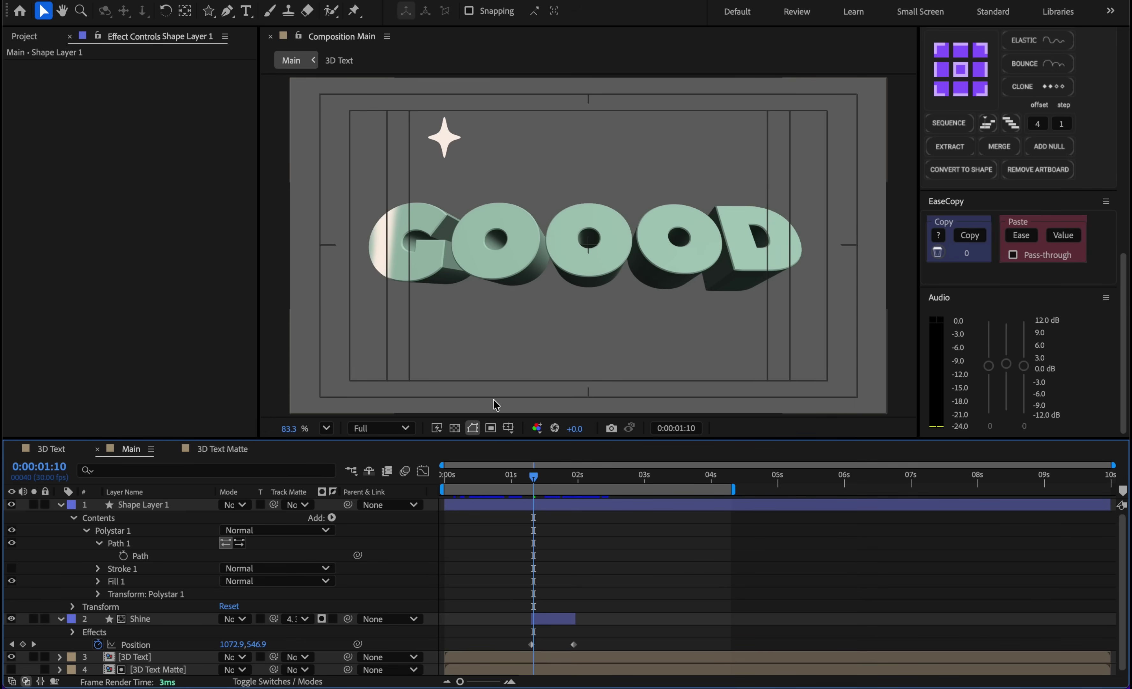
Centre the star's anchor point and move the sparkle onto the top of the G.
click(445, 139)
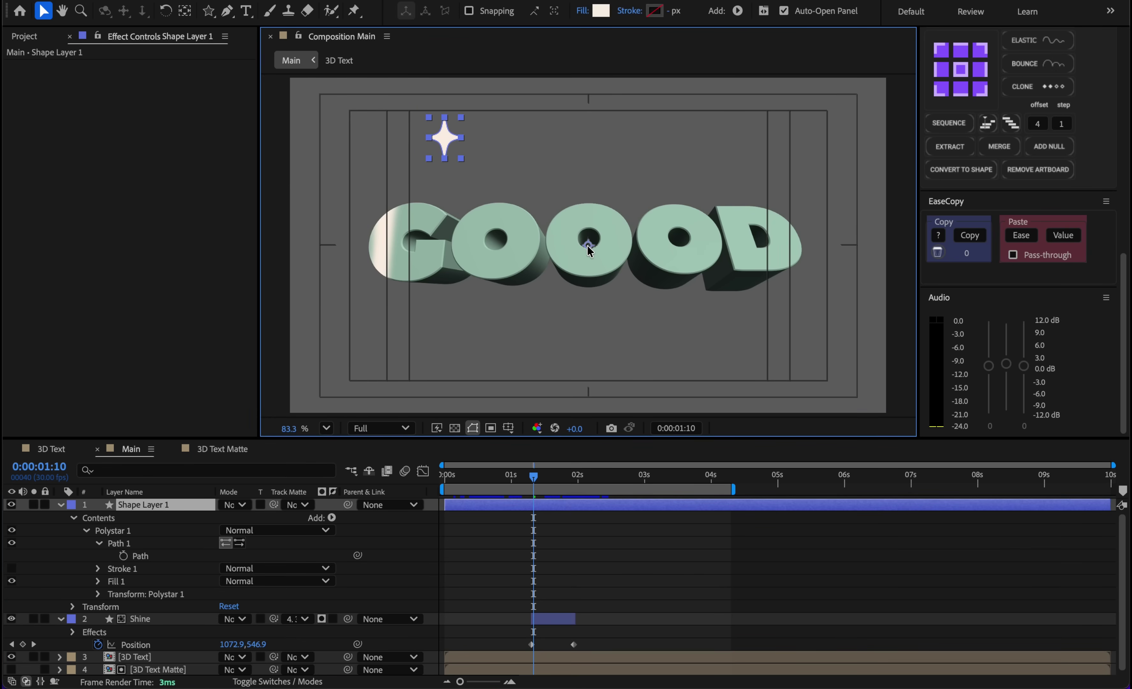
click(185, 11)
key(ctrl+alt+Home)
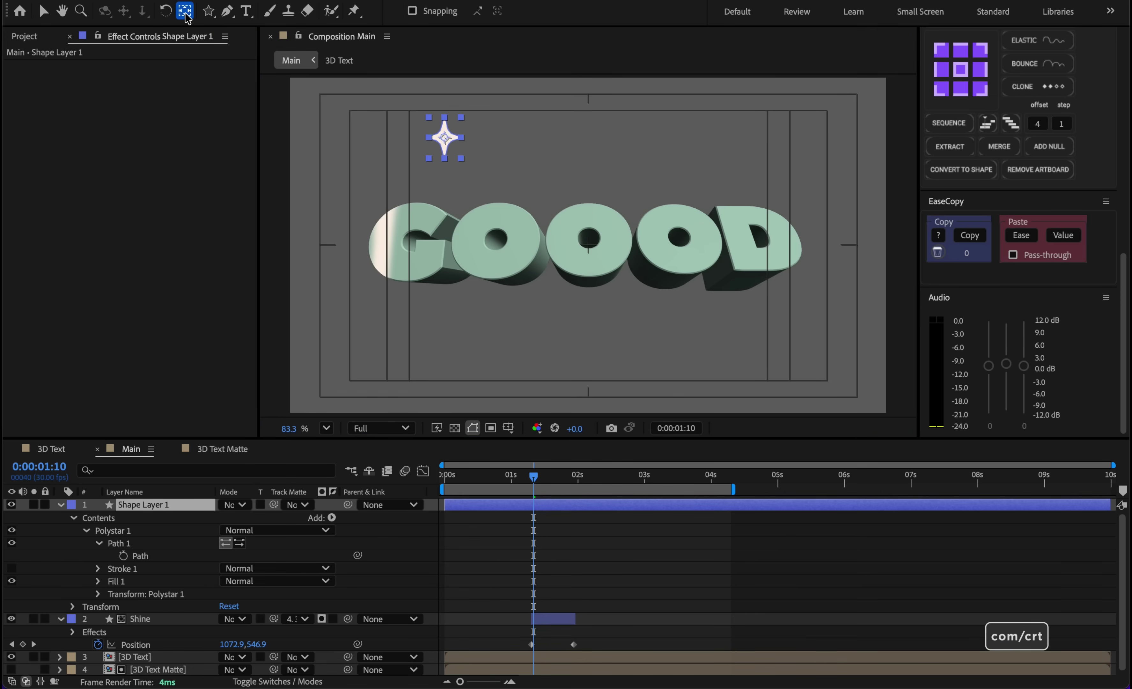
key(v)
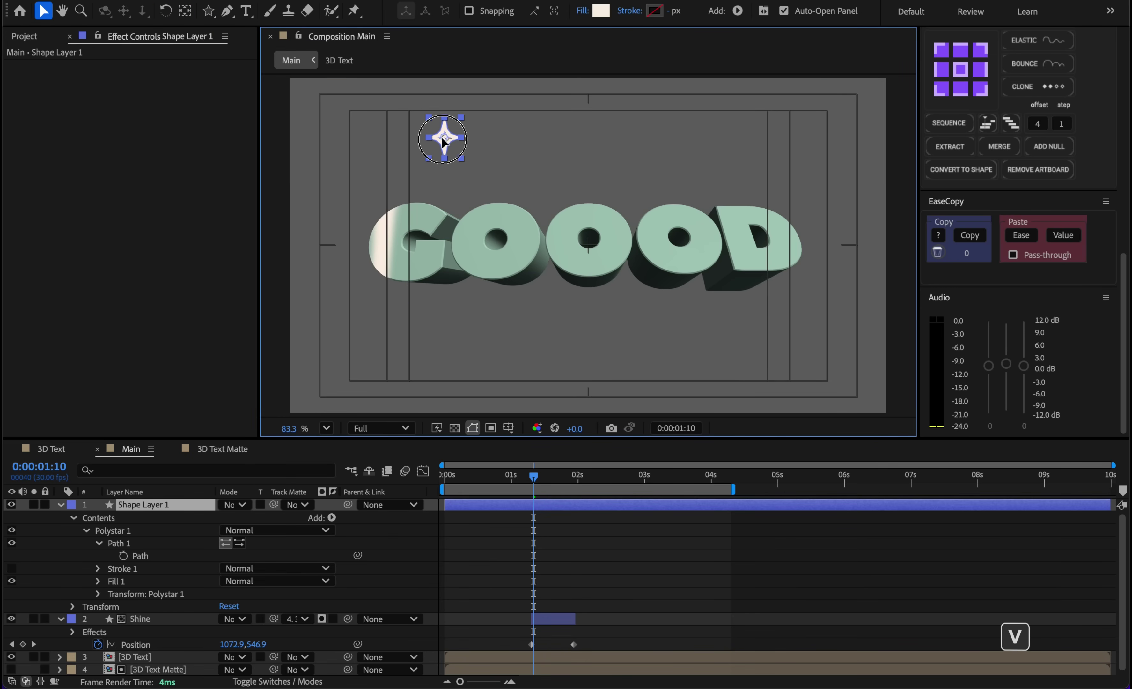
drag(442, 136, 414, 214)
Trim Shape Layer 1's in-point to 0:00:01:12, where the shine reaches the G.
key(equal)
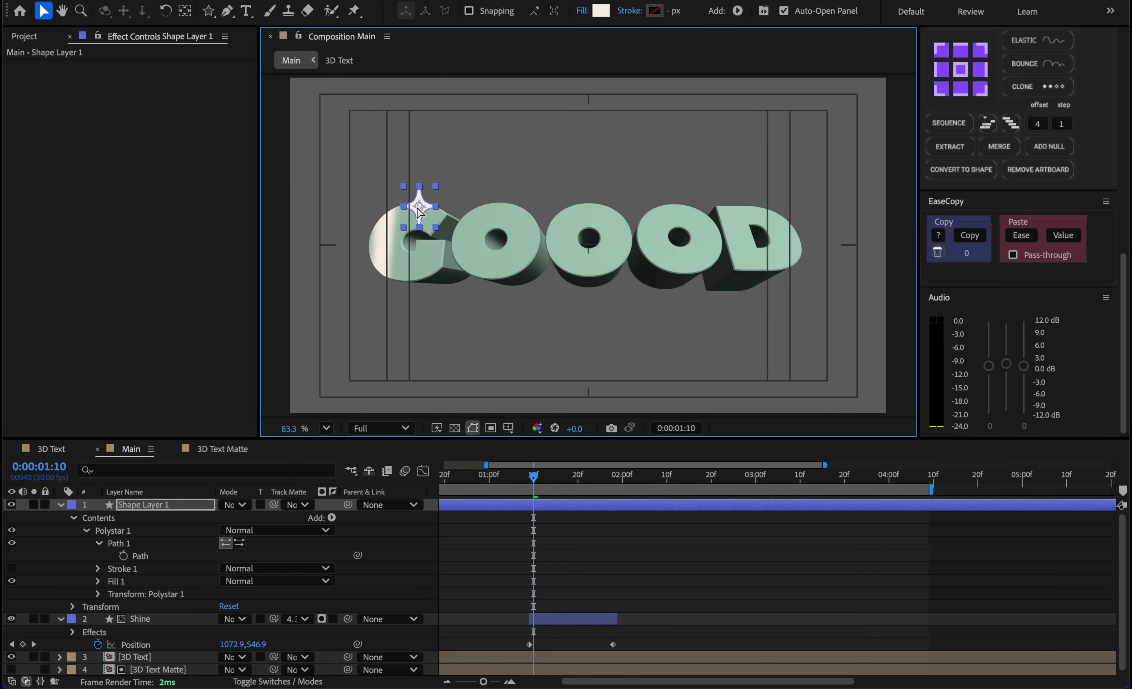
key(slash)
drag(416, 205, 493, 205)
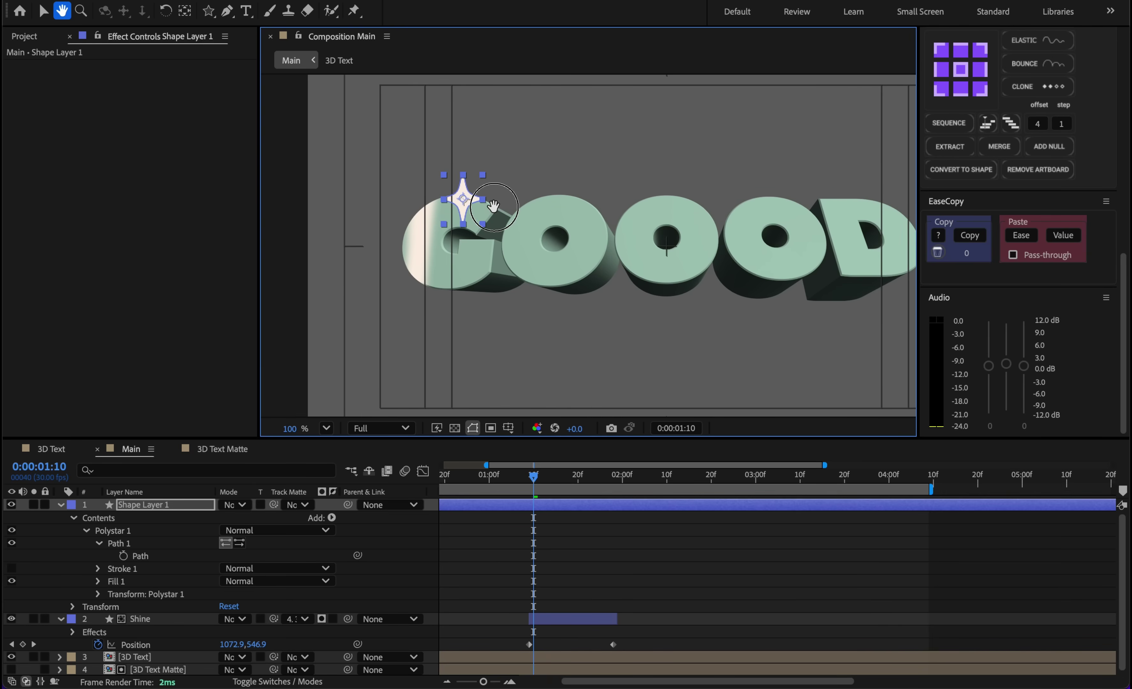
click(538, 477)
click(543, 479)
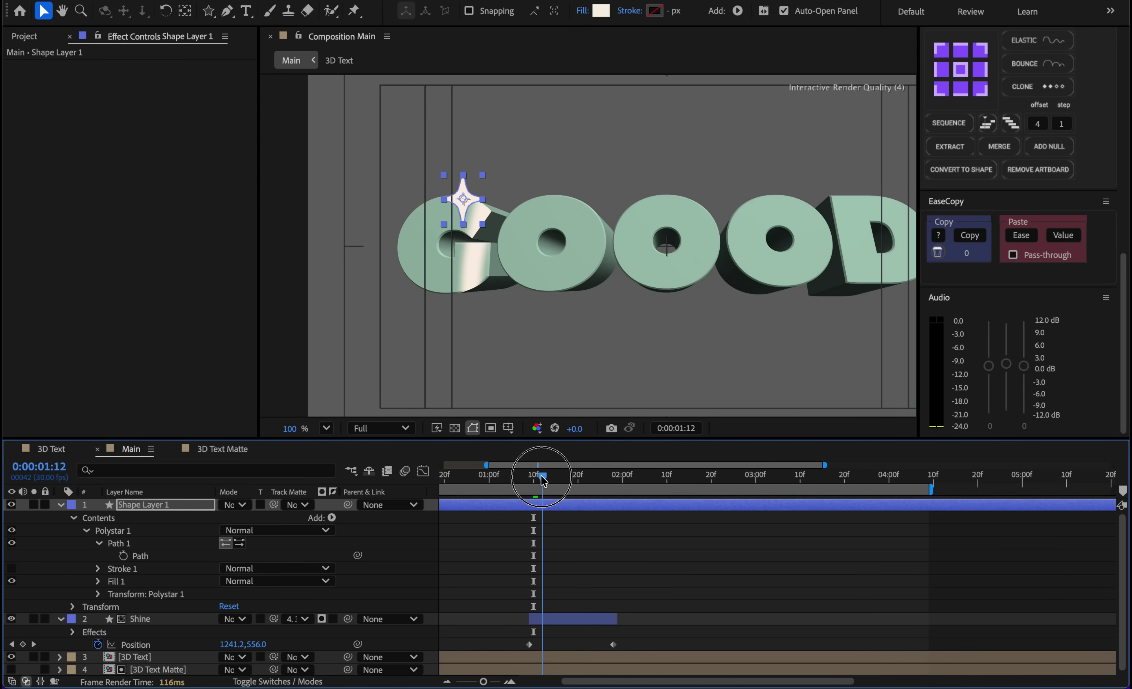
key(alt+bracketleft)
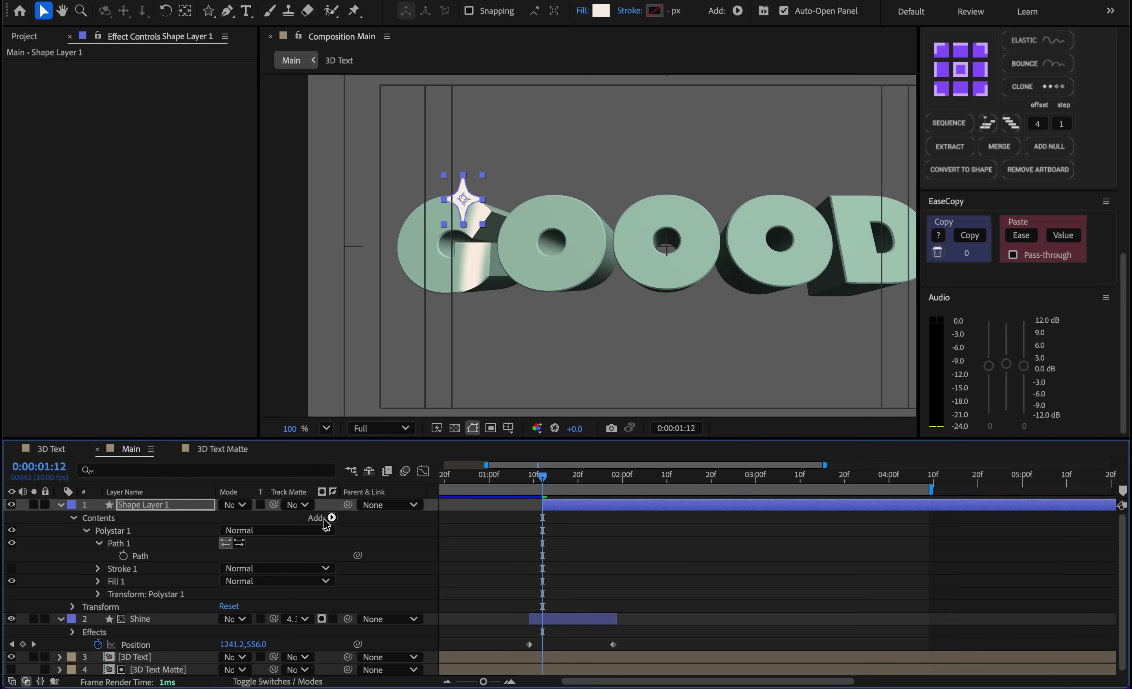
Keyframe the star's Scale to rise from 0% at 0:00:01:12 up to 84%.
key(s)
key(s)
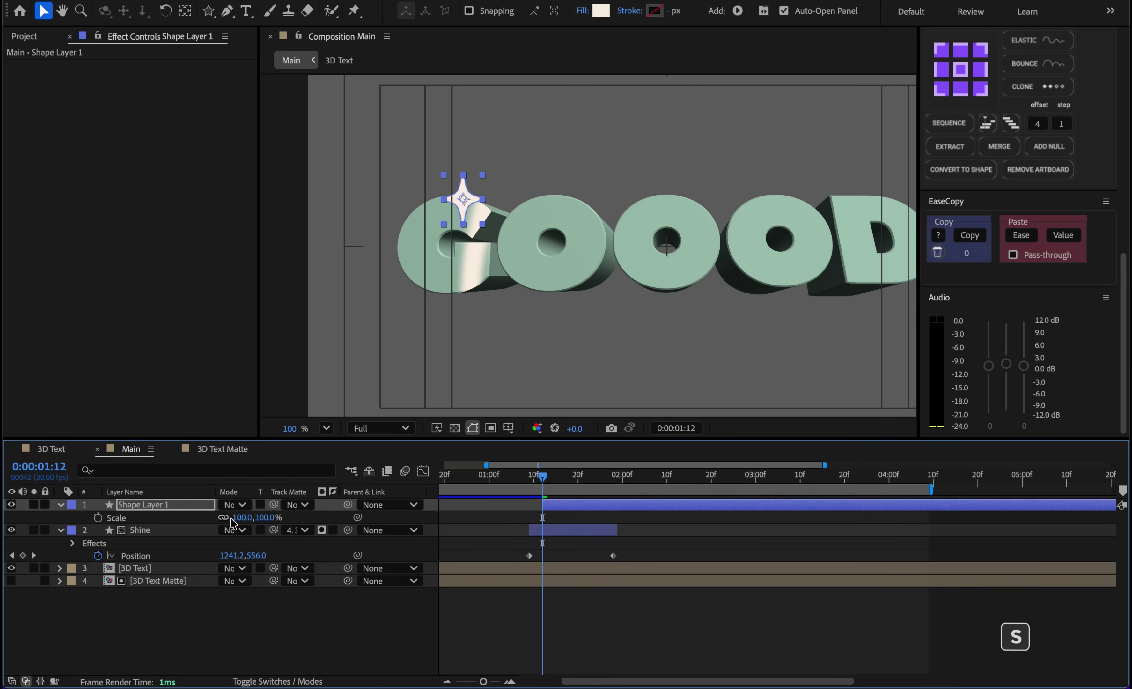
drag(243, 517, 230, 517)
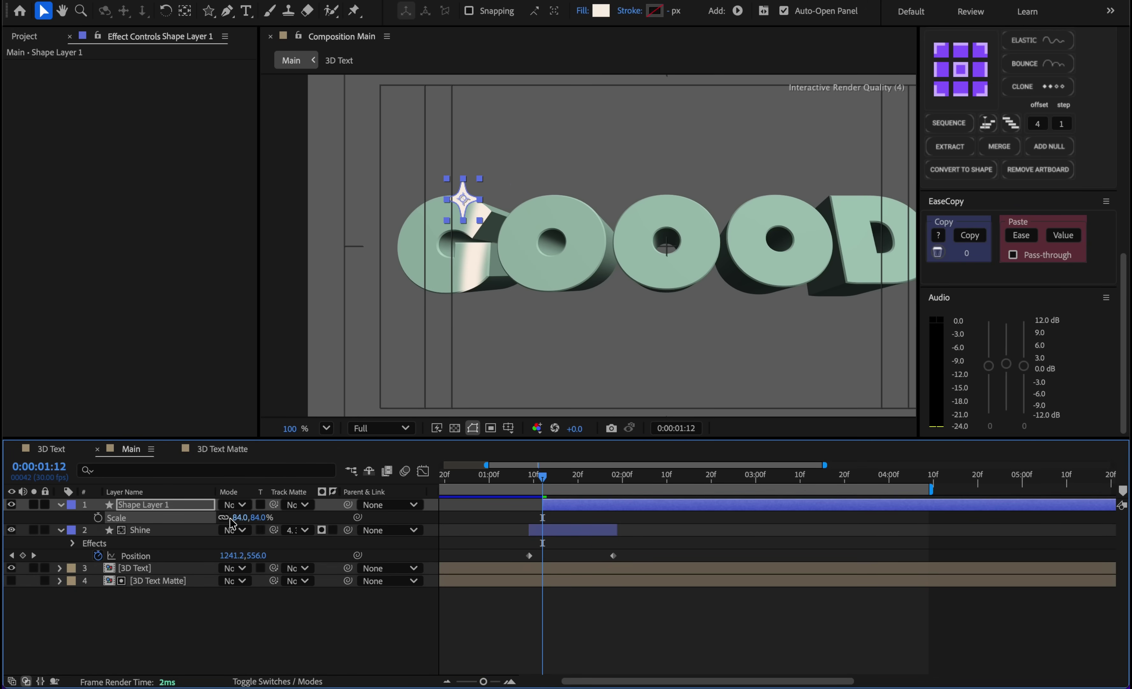
click(98, 517)
key(alt)
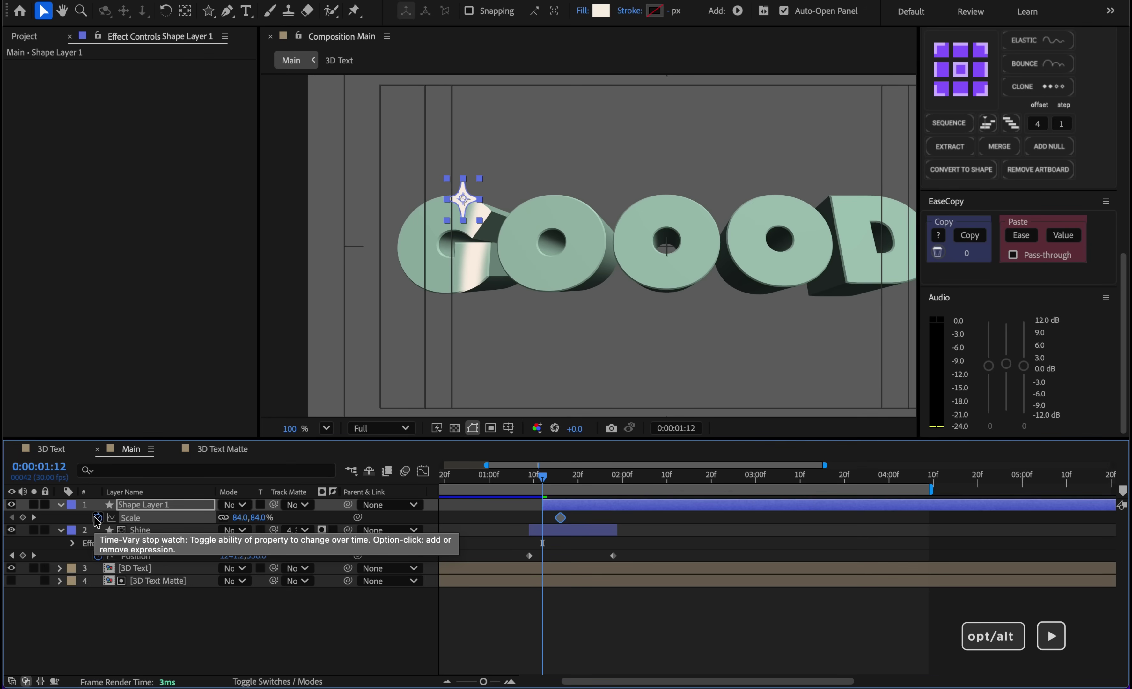
click(241, 517)
text(0)
key(Return)
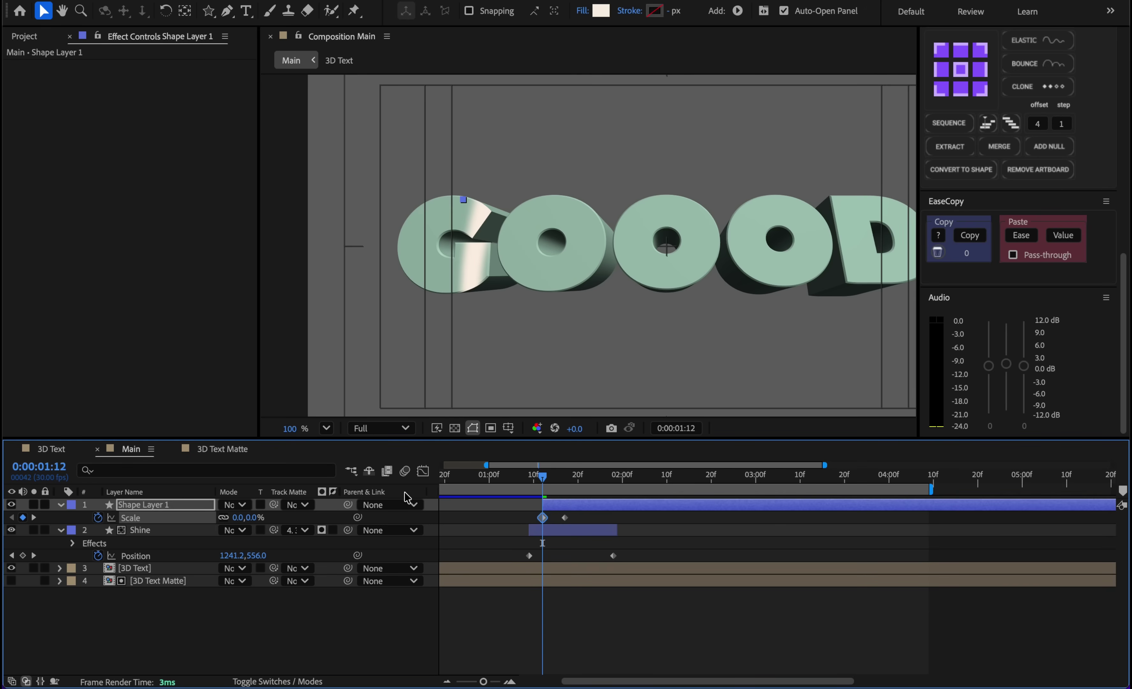
Add a 0% Scale keyframe at 0:00:01:22 and end the star layer there.
key(space)
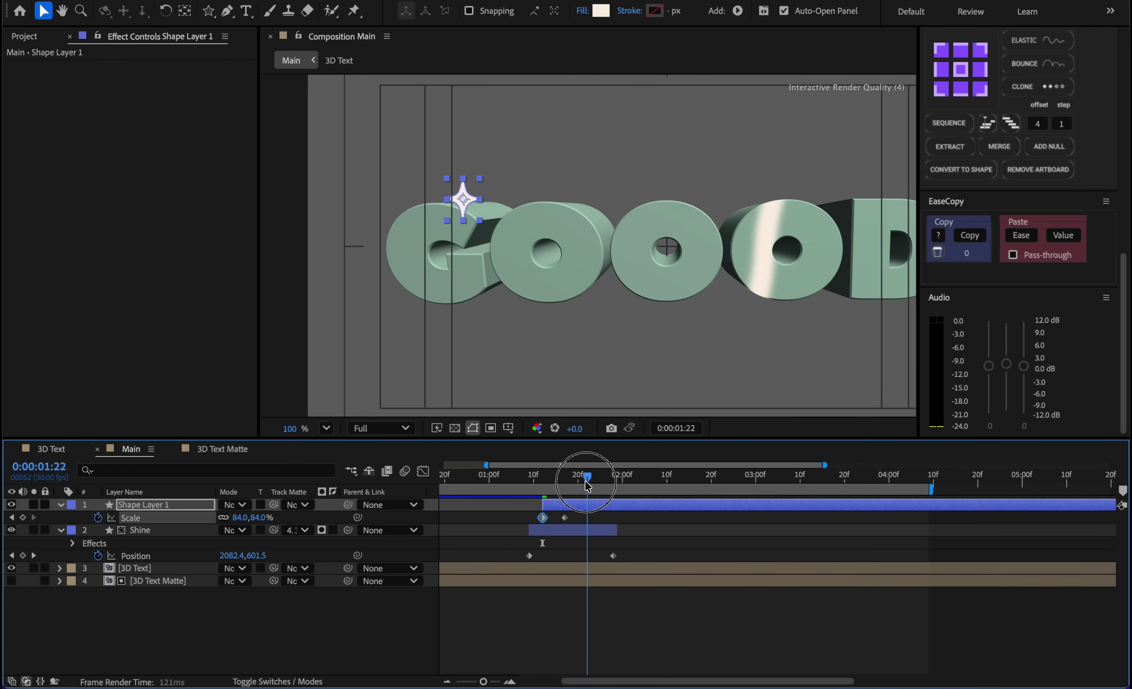
click(268, 519)
text(0)
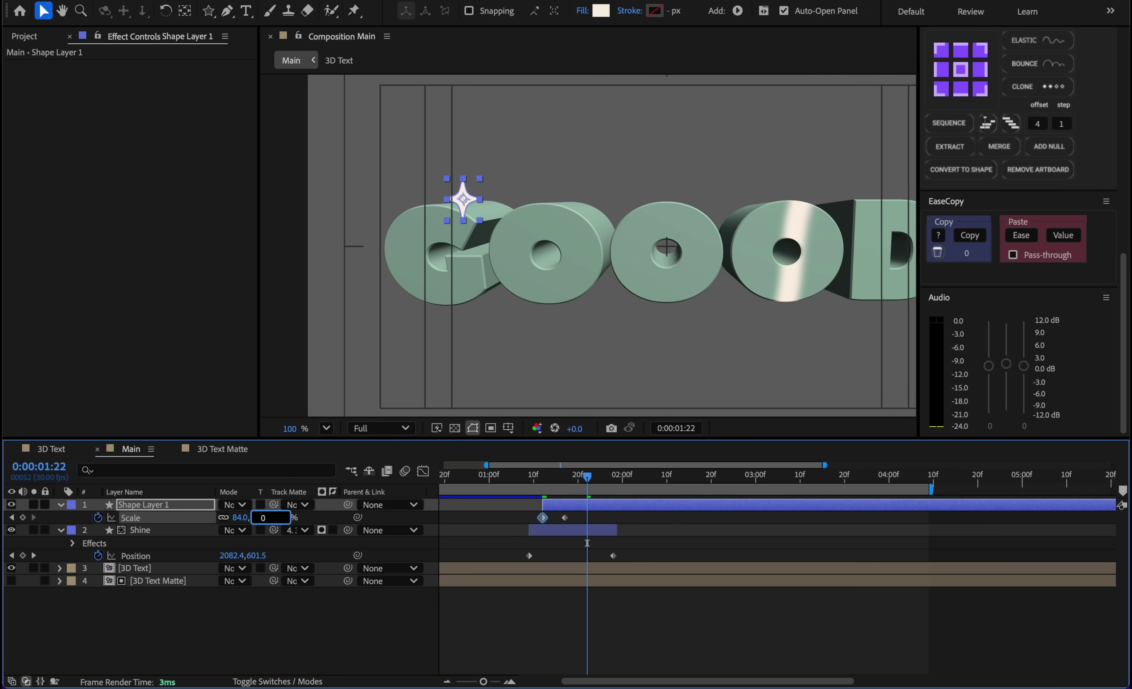
key(Return)
key(alt+bracketright)
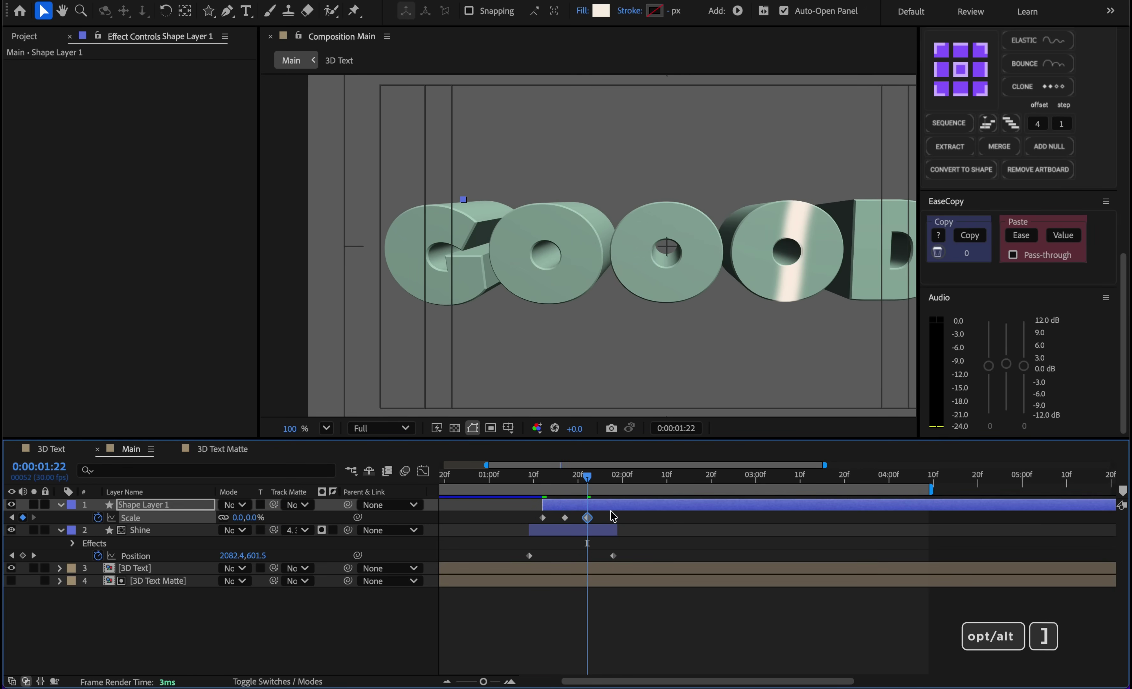
Apply Easy Ease (F9) to the three Scale keyframes and tweak their speed curve.
drag(613, 518, 518, 522)
key(F9)
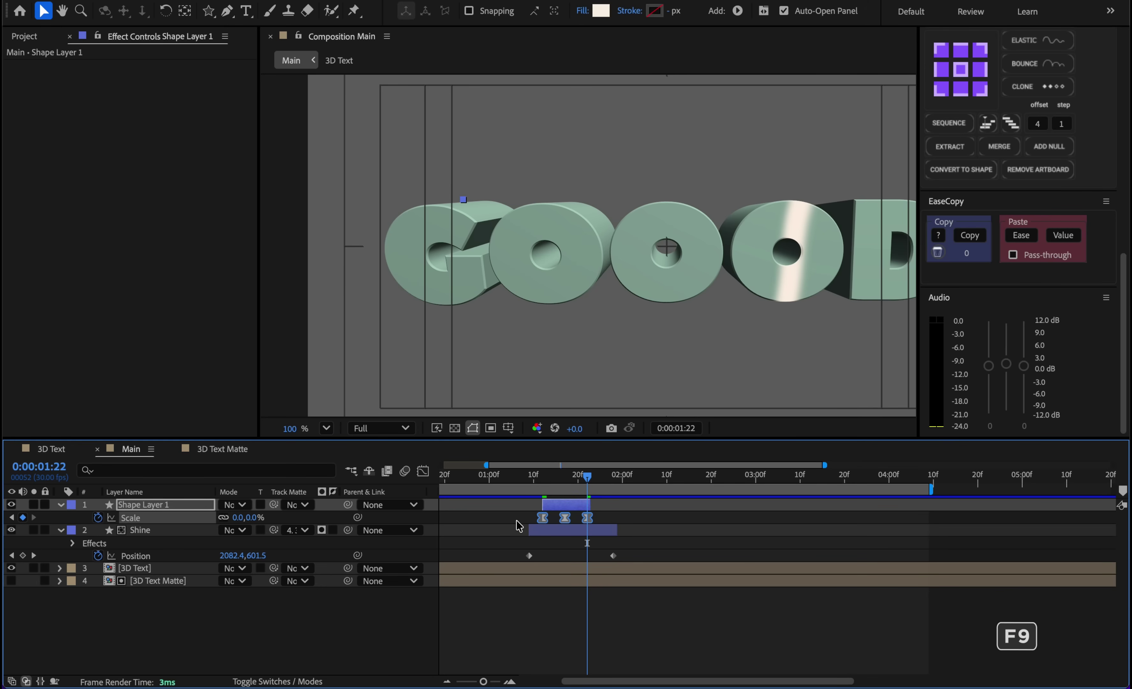
click(422, 471)
key(equal)
key(equal)
key(equal)
scroll(658, 490, right, 2)
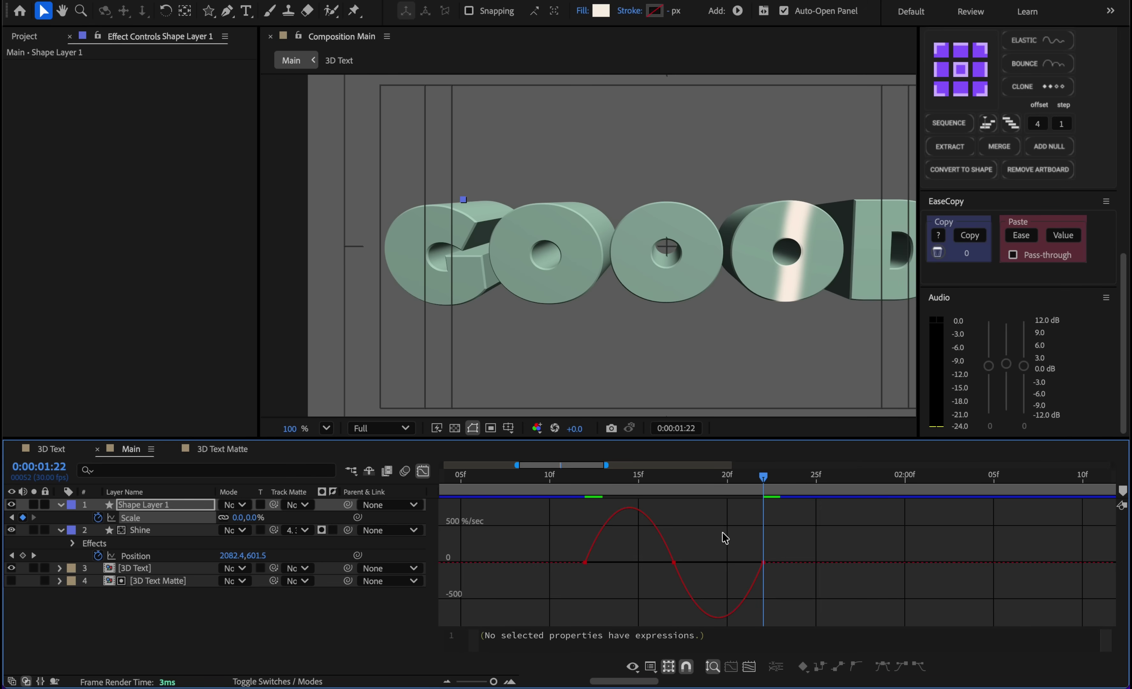
drag(725, 538, 713, 579)
click(424, 472)
click(153, 505)
Rename the shape layer to Star and return the playhead to 0:00:01:12.
key(Return)
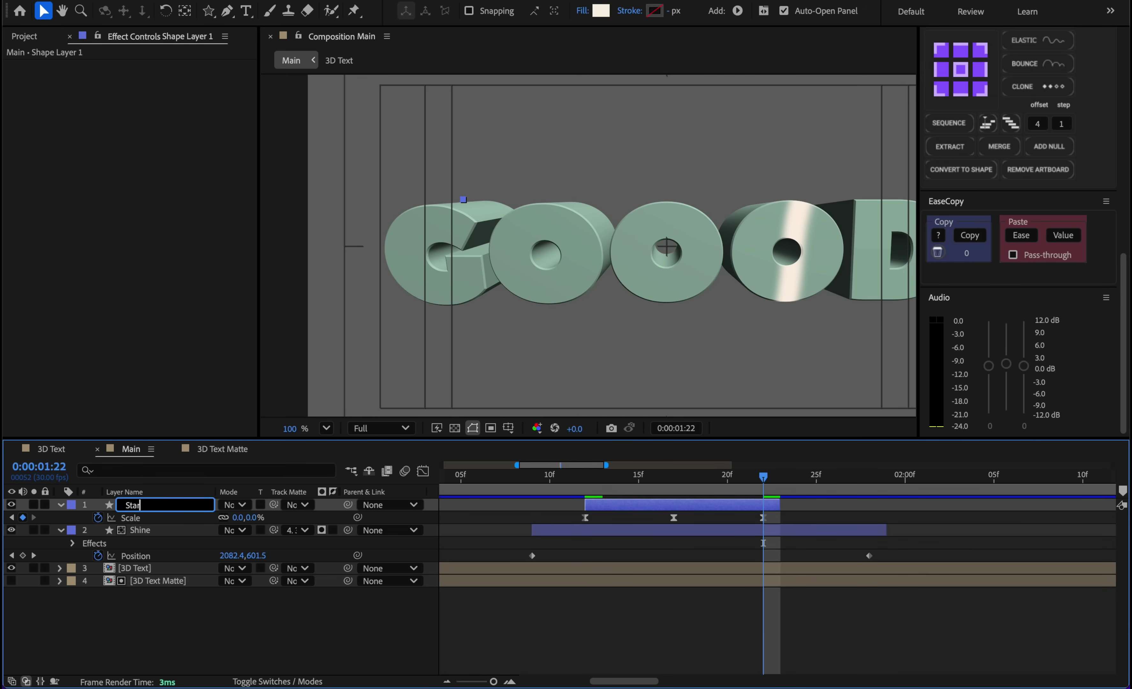
key(Return)
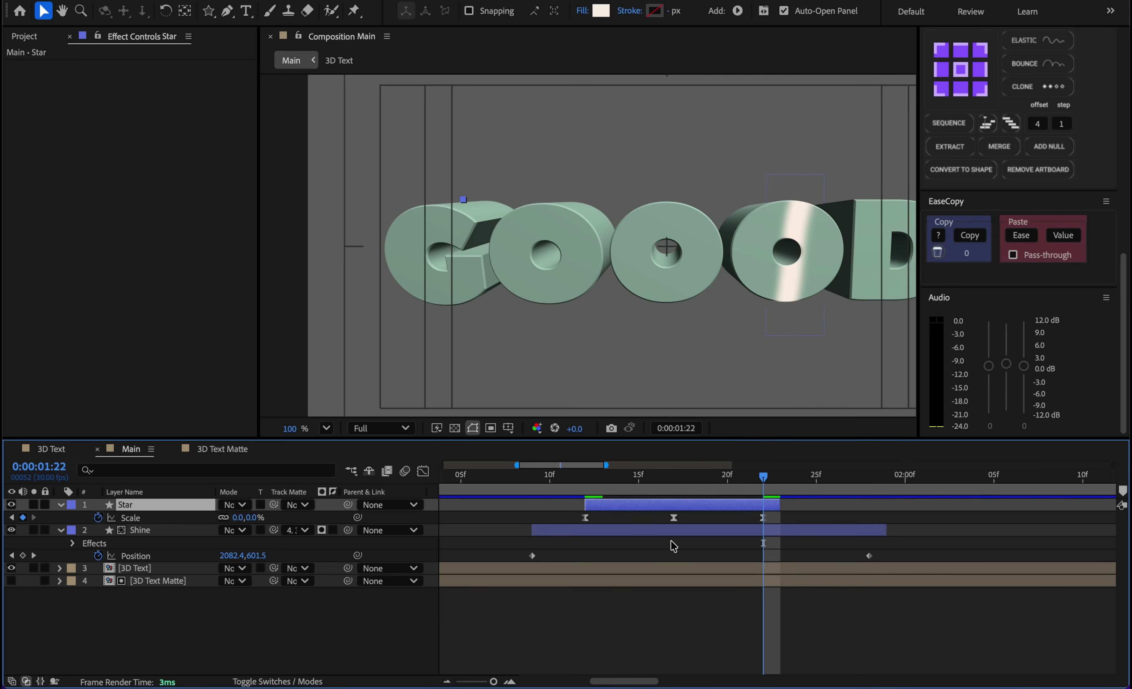
key(minus)
key(minus)
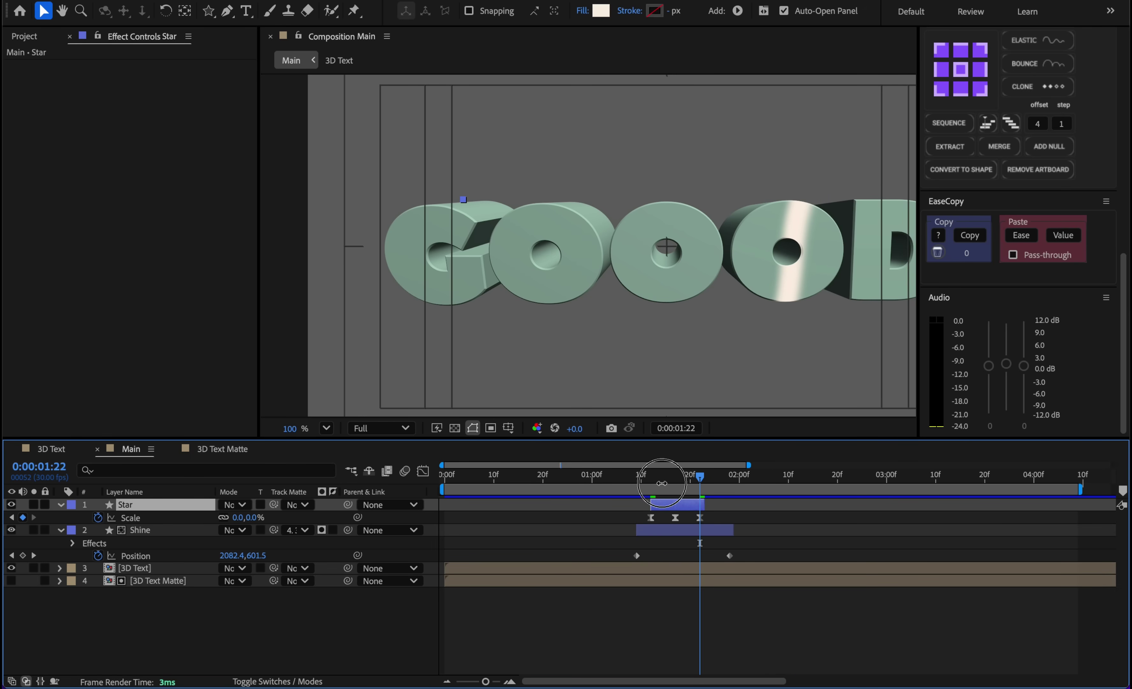
scroll(701, 328, down, 1)
drag(648, 471, 679, 483)
Duplicate Star into Star 2, delay it, and place it below the middle O.
key(ctrl+d)
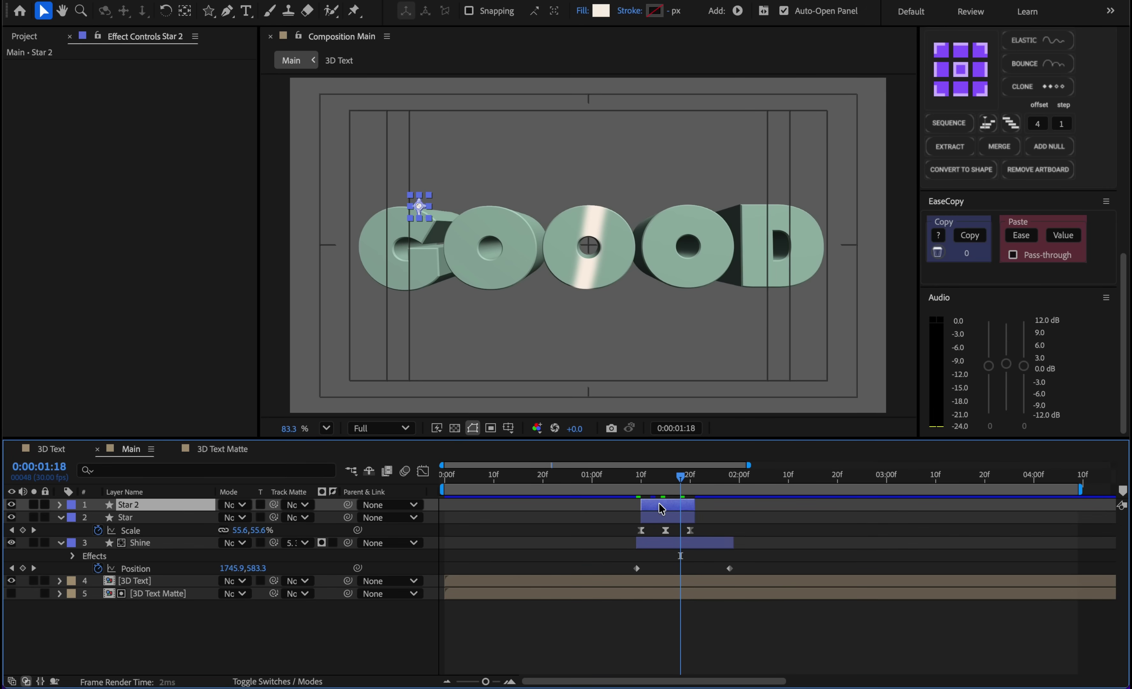
drag(662, 508, 676, 508)
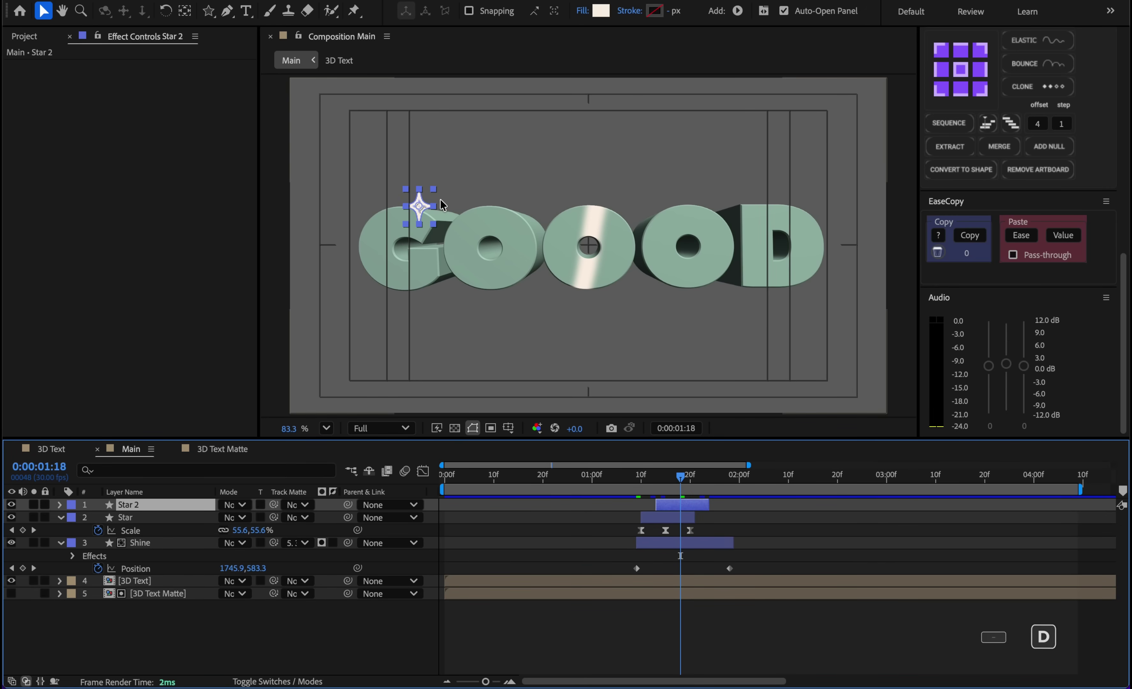
drag(419, 205, 592, 289)
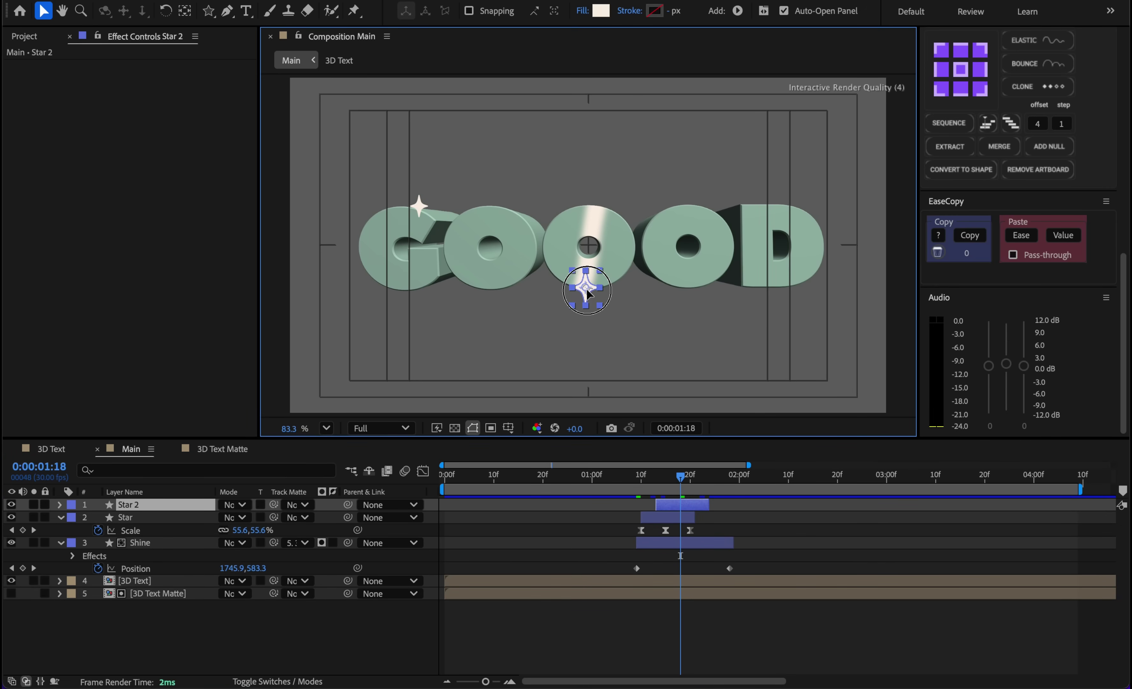
drag(676, 508, 686, 508)
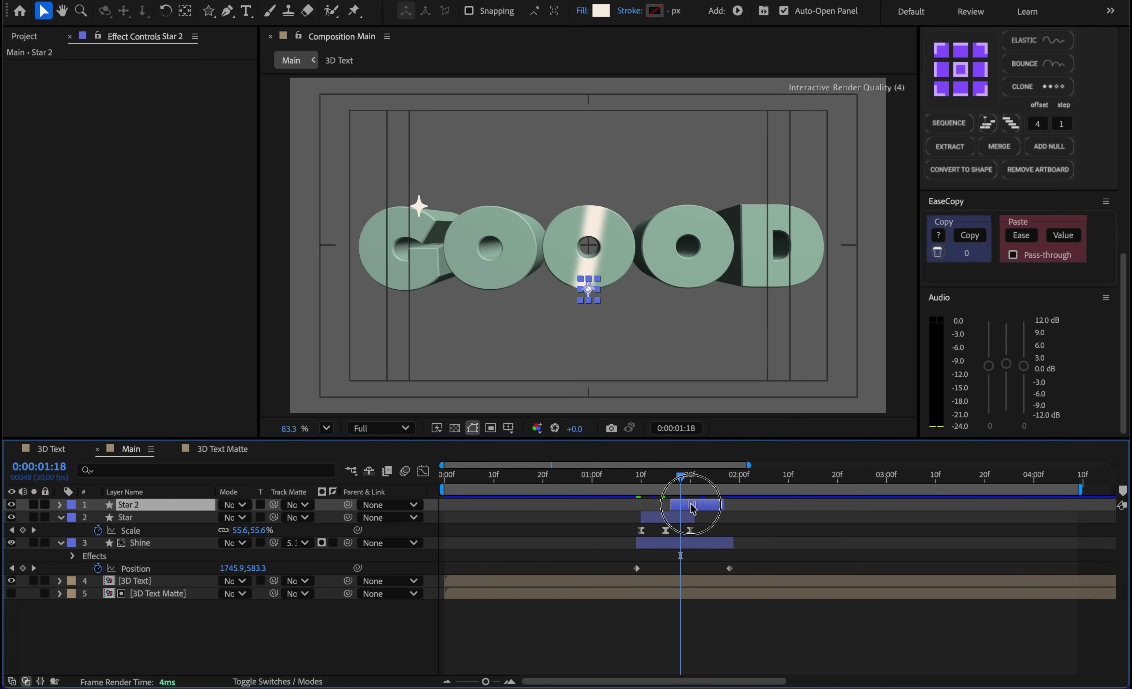
key(space)
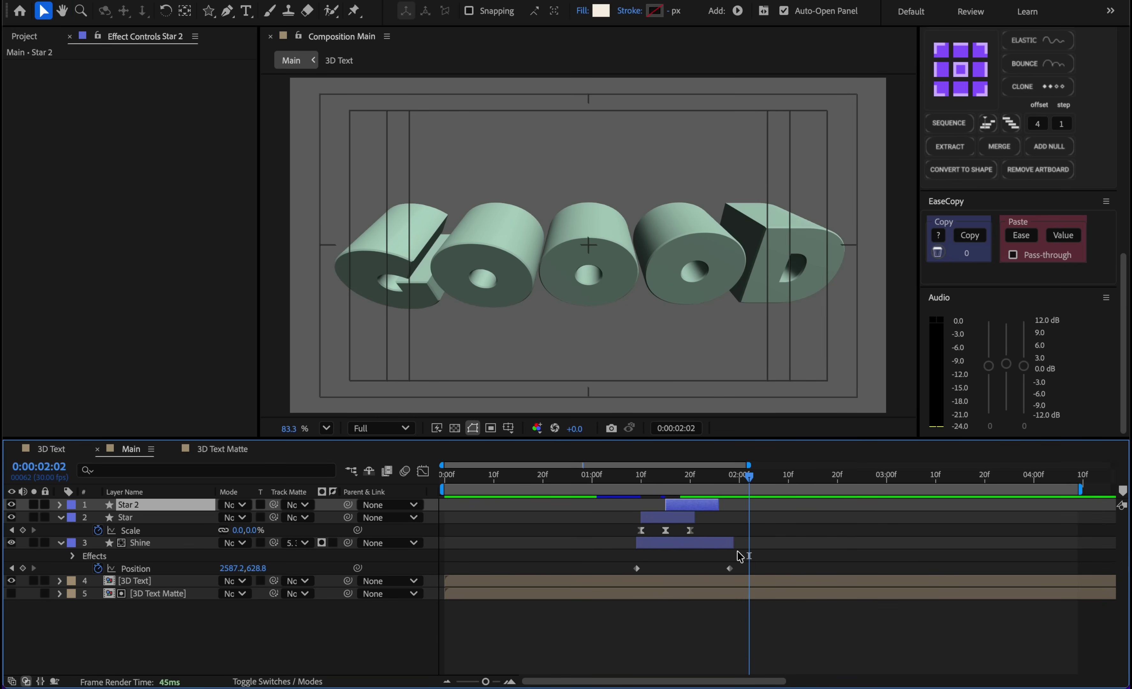
Duplicate Star 2 into Star 3, delay it further, and place it on top of the D.
drag(748, 478, 708, 474)
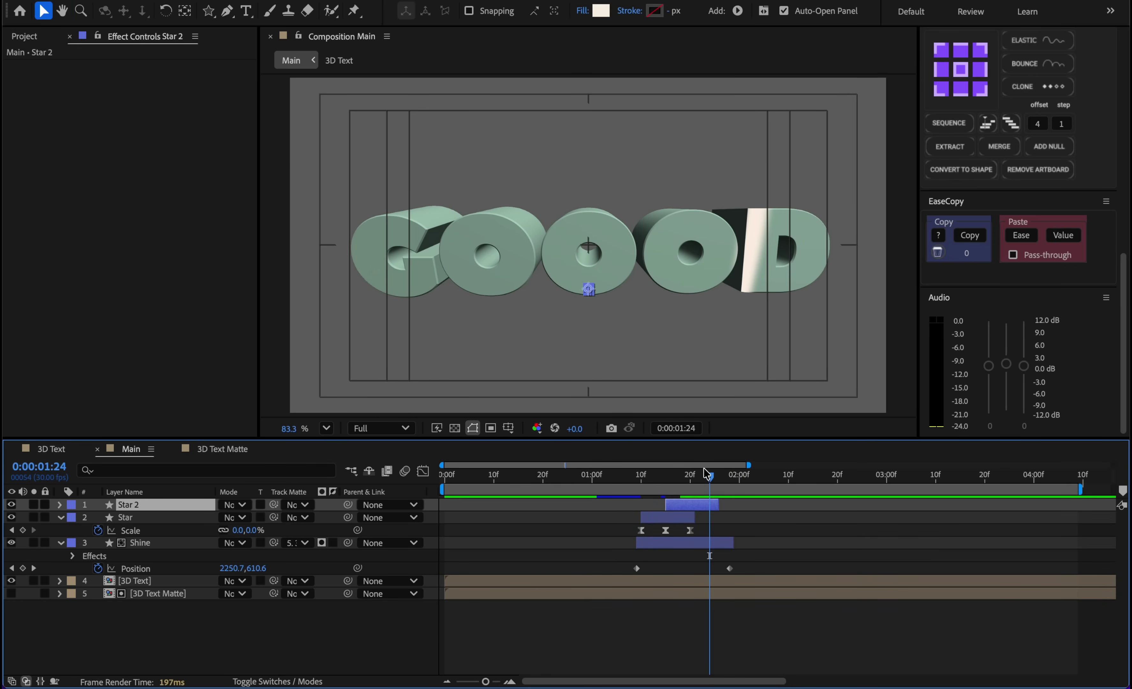
key(ctrl+d)
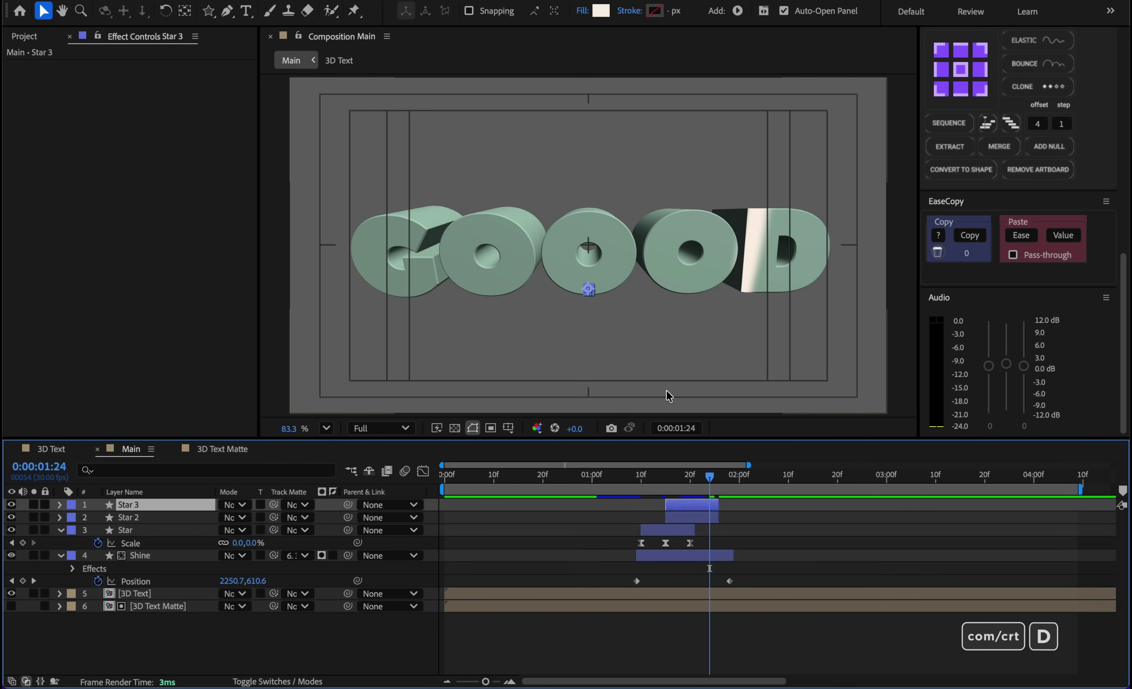
drag(693, 507, 730, 511)
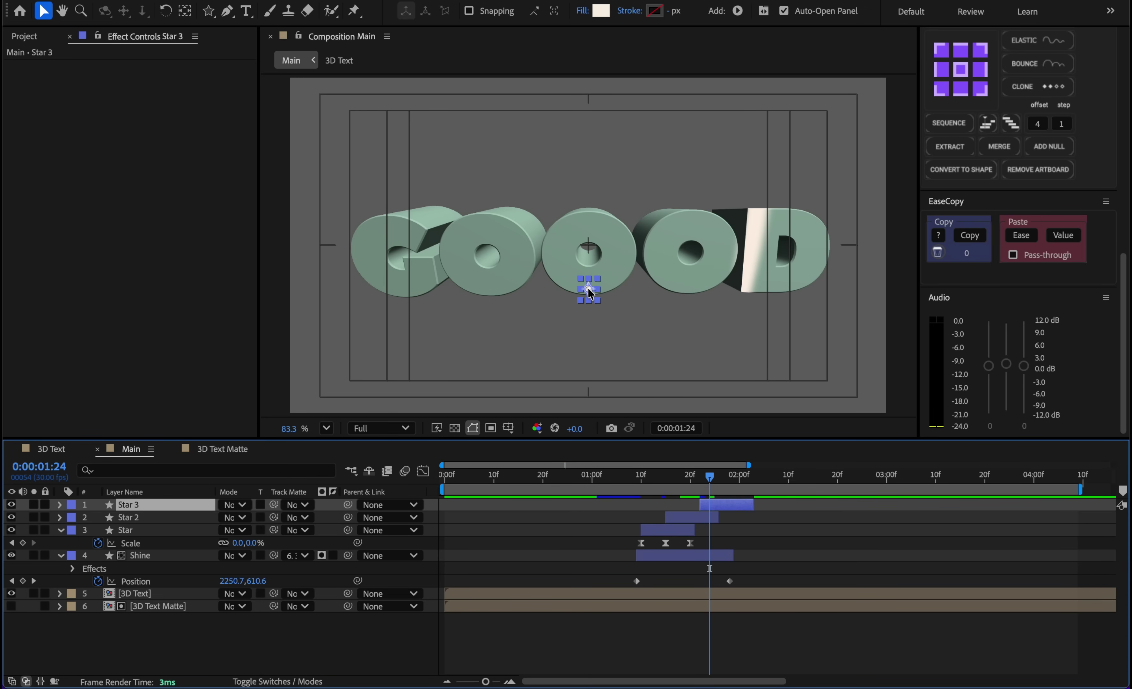
drag(591, 292, 774, 212)
key(space)
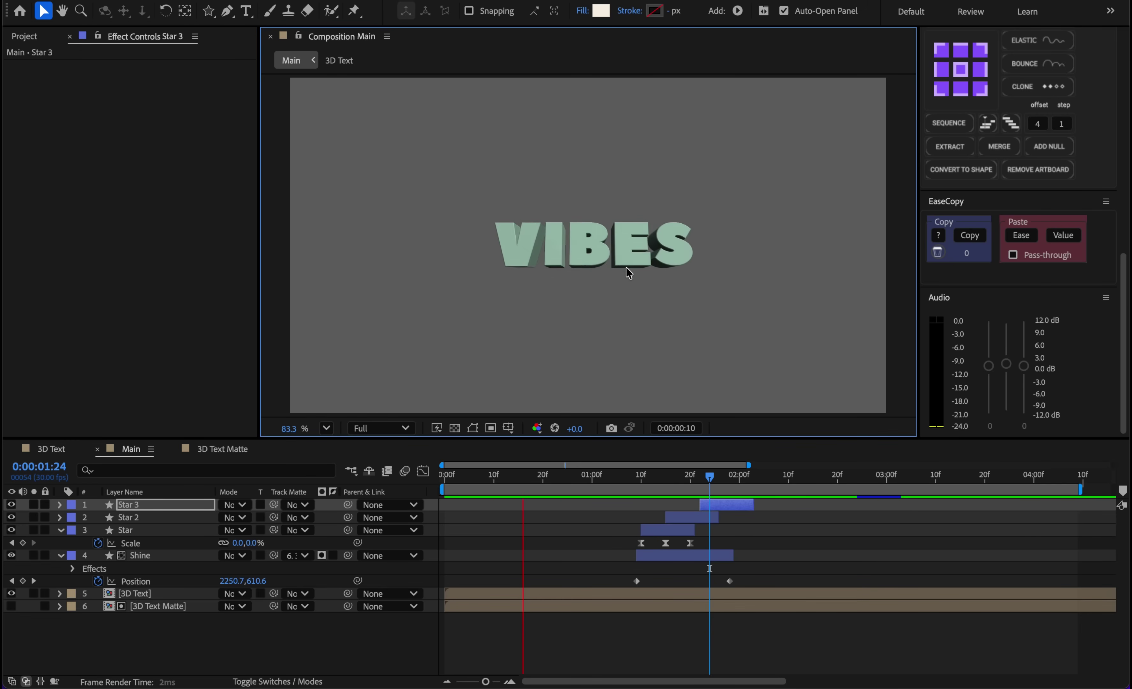
Maximize the Main composition viewer to fill the window with the ` key.
key(grave)
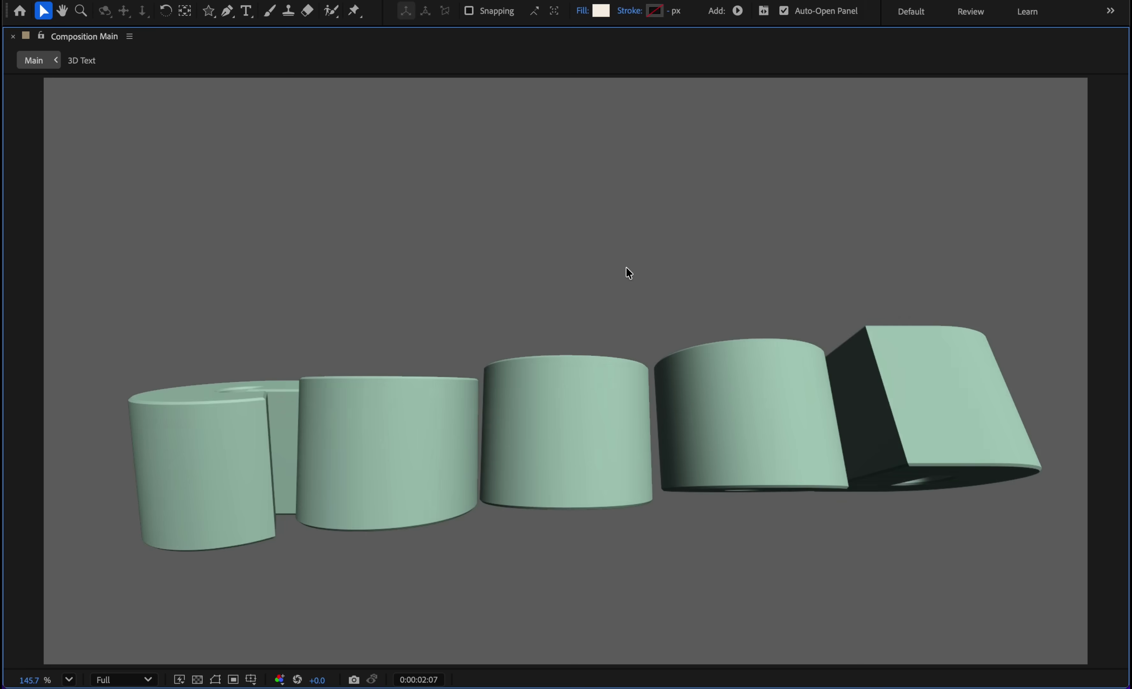